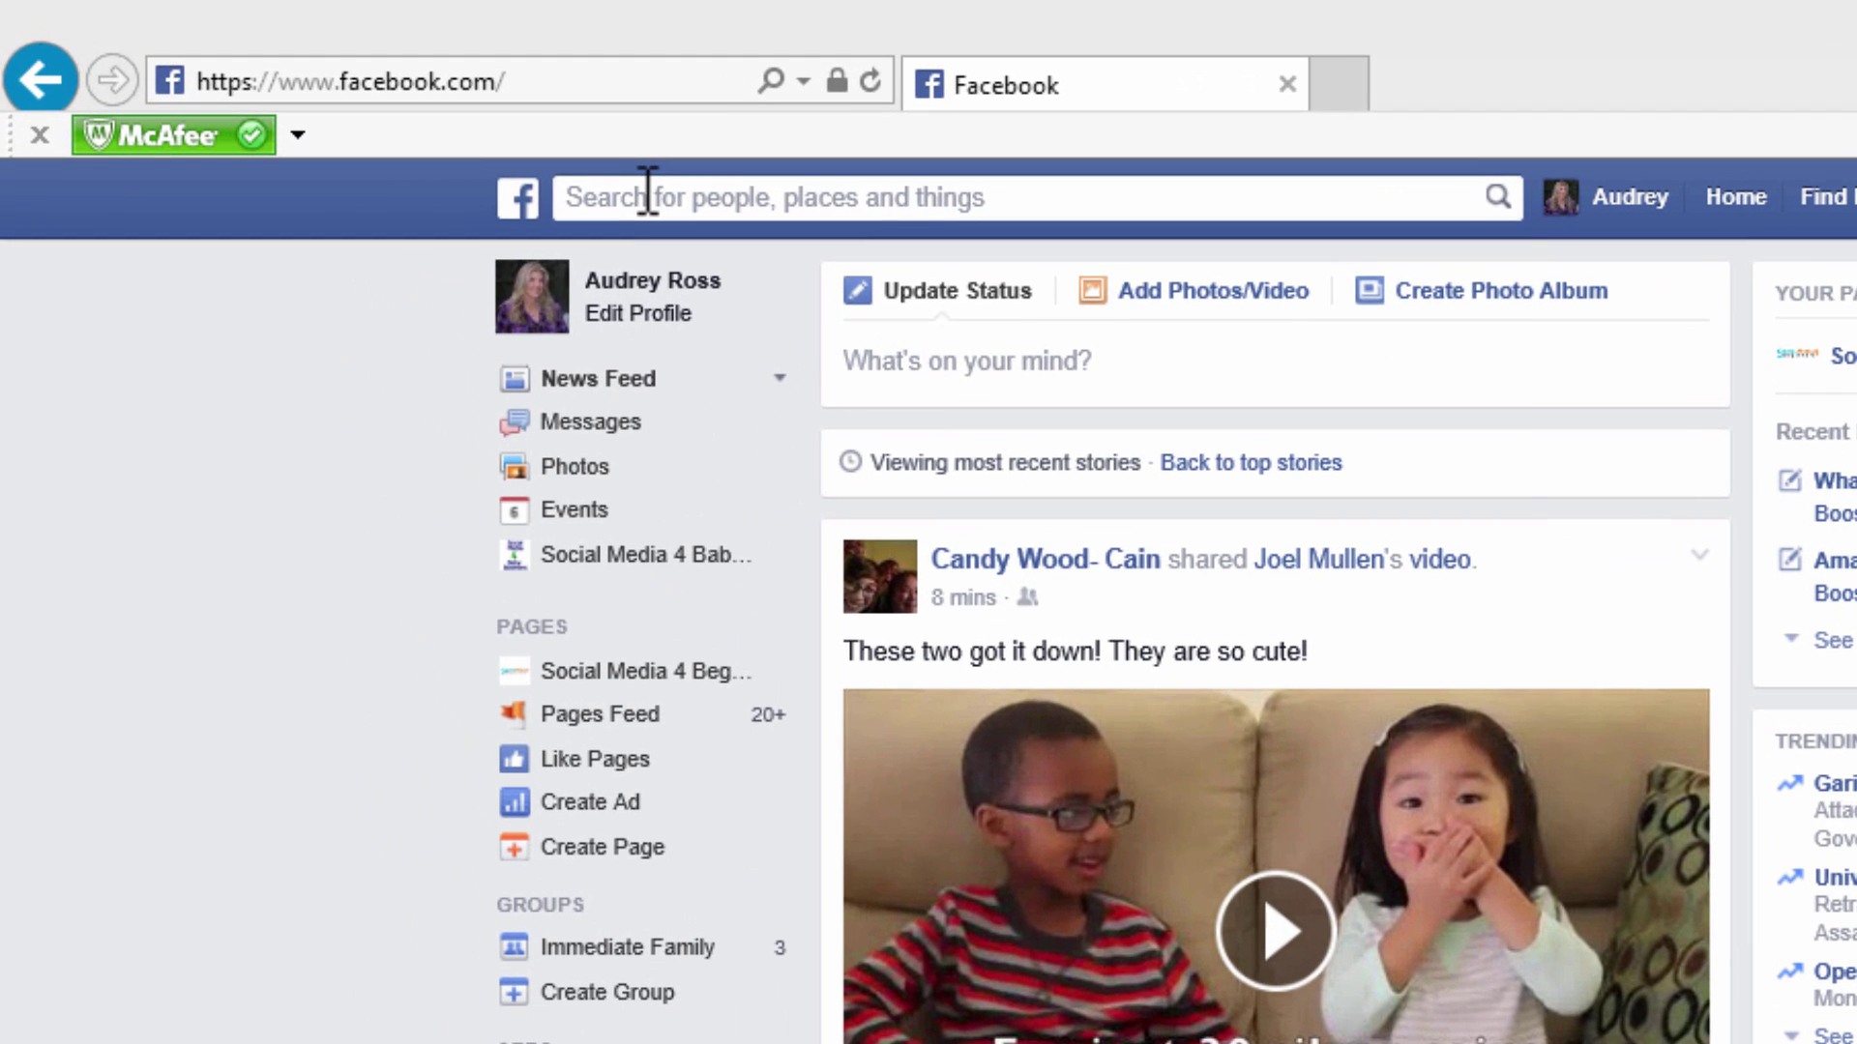
- Search for "Hobby" and open the verified Hobby Lobby page from the suggestions
{"action": "left_click", "coordinate": [431, 129]}
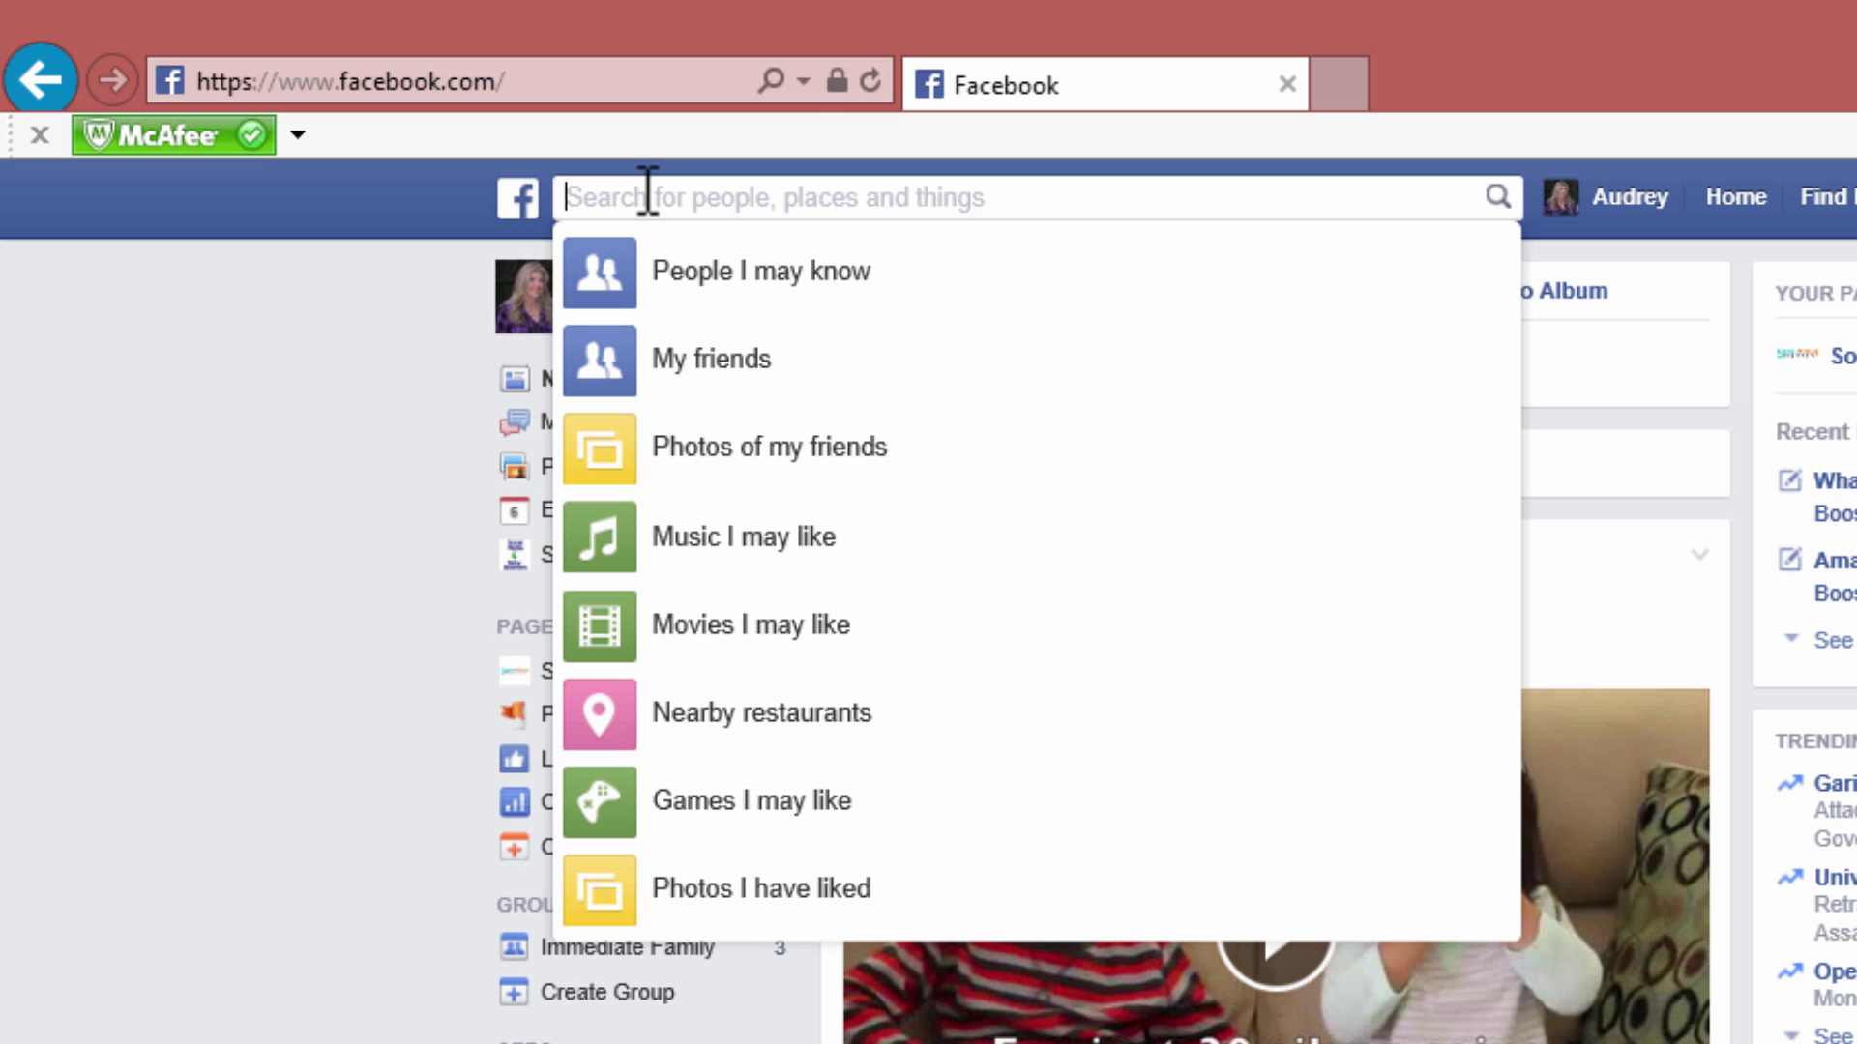
{"action": "type", "text": "Hobby"}
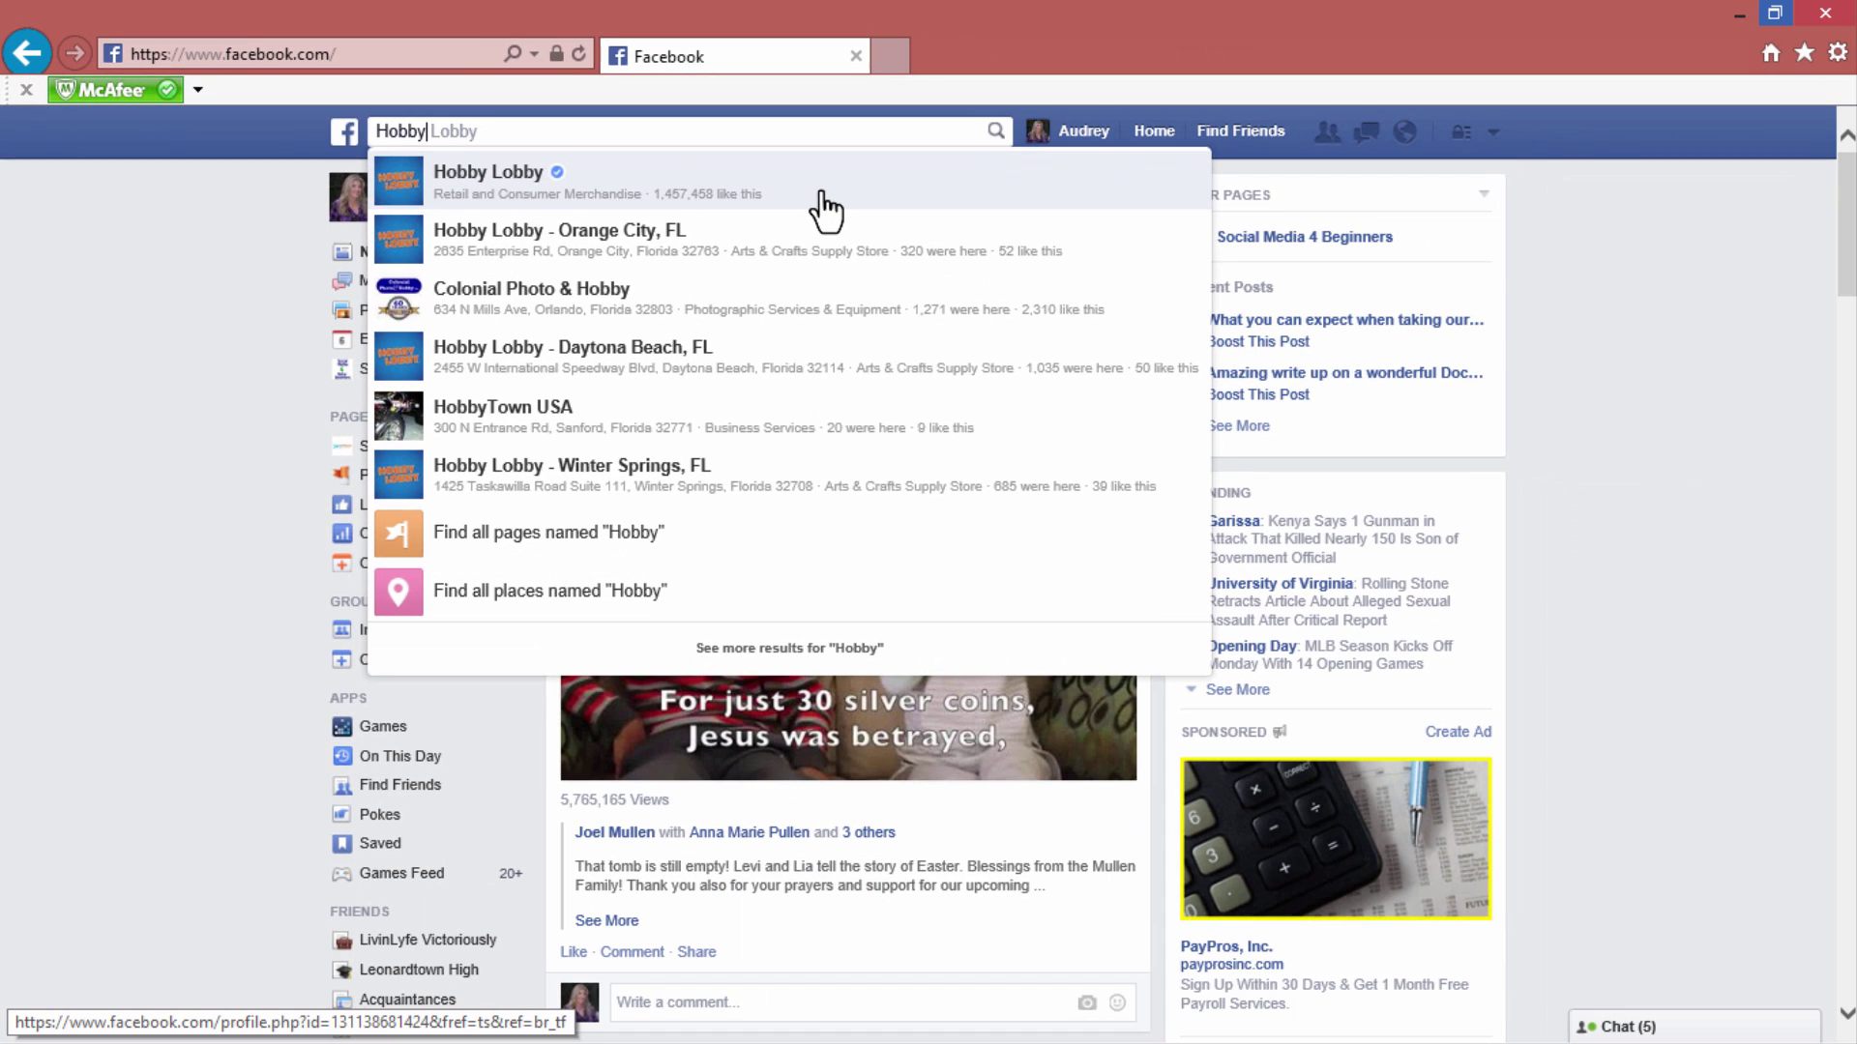
{"action": "left_click", "coordinate": [1243, 317]}
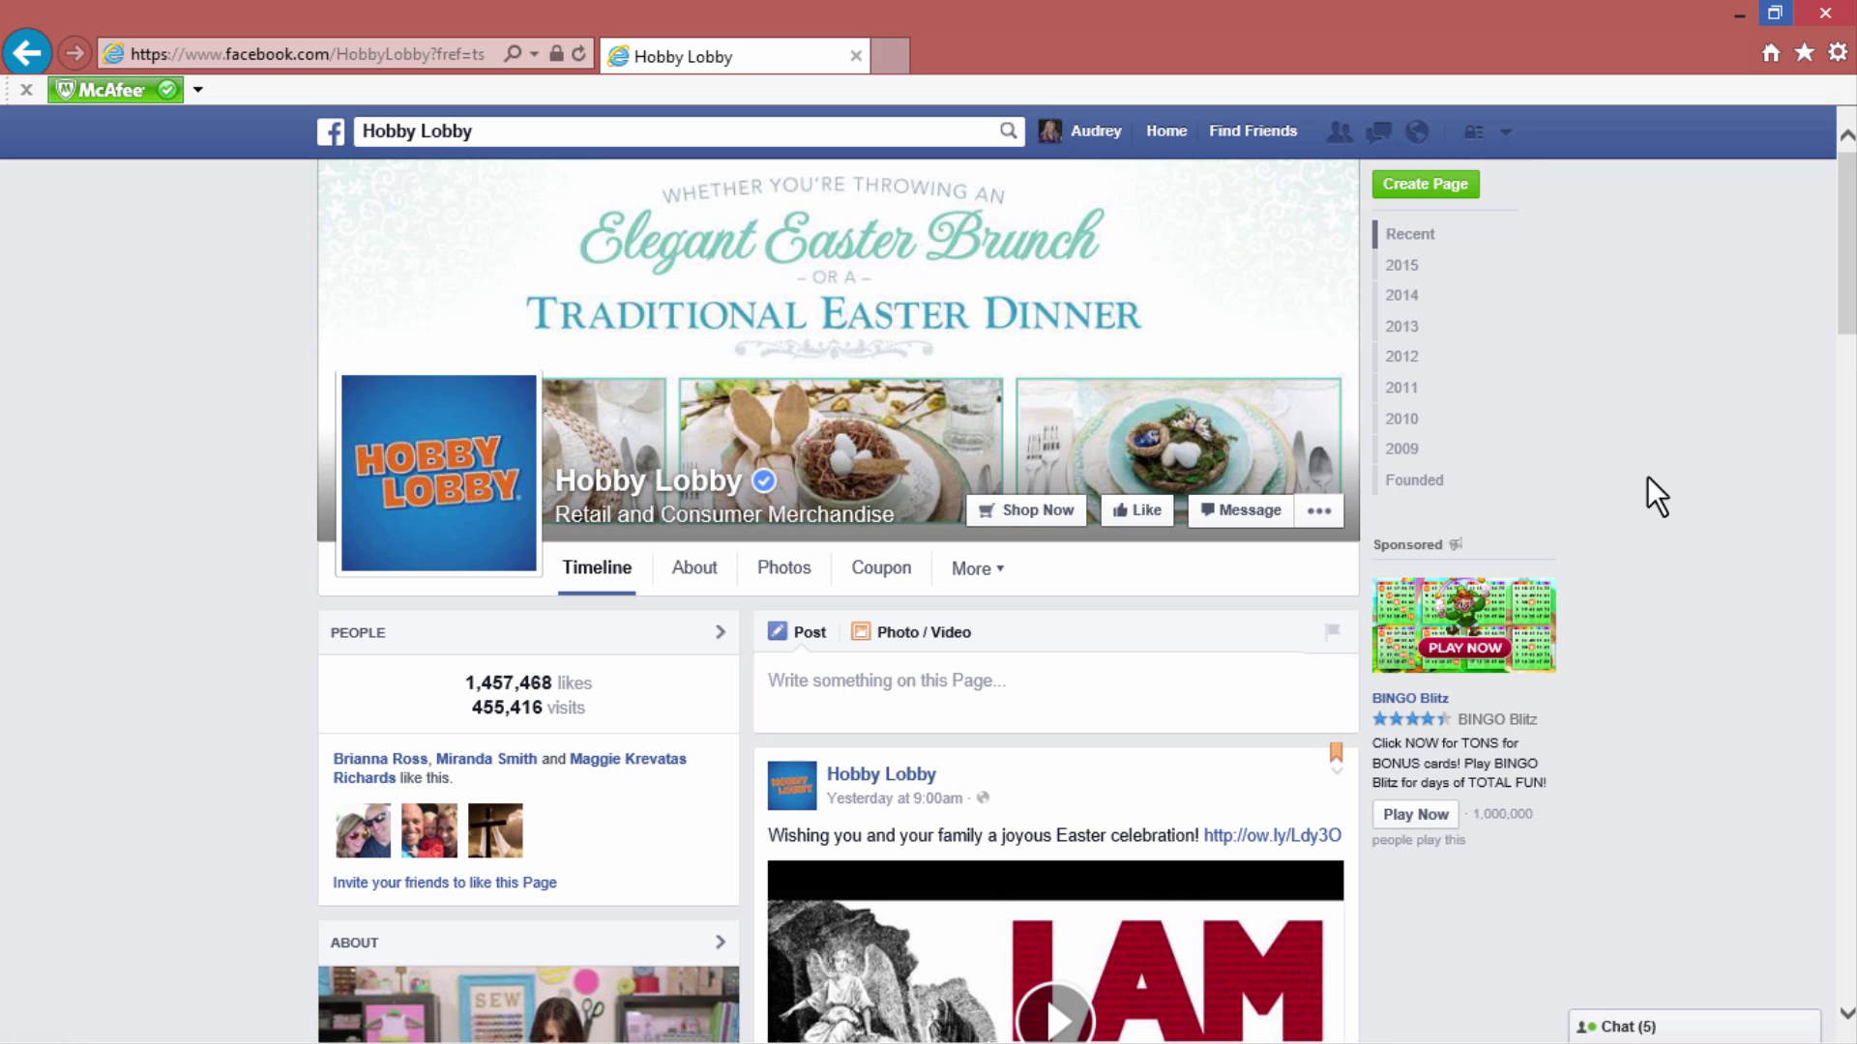
- Look through the posts on the Hobby Lobby page and like the page
{"action": "scroll", "coordinate": [1662, 472], "scroll_direction": "down", "scroll_amount": 10}
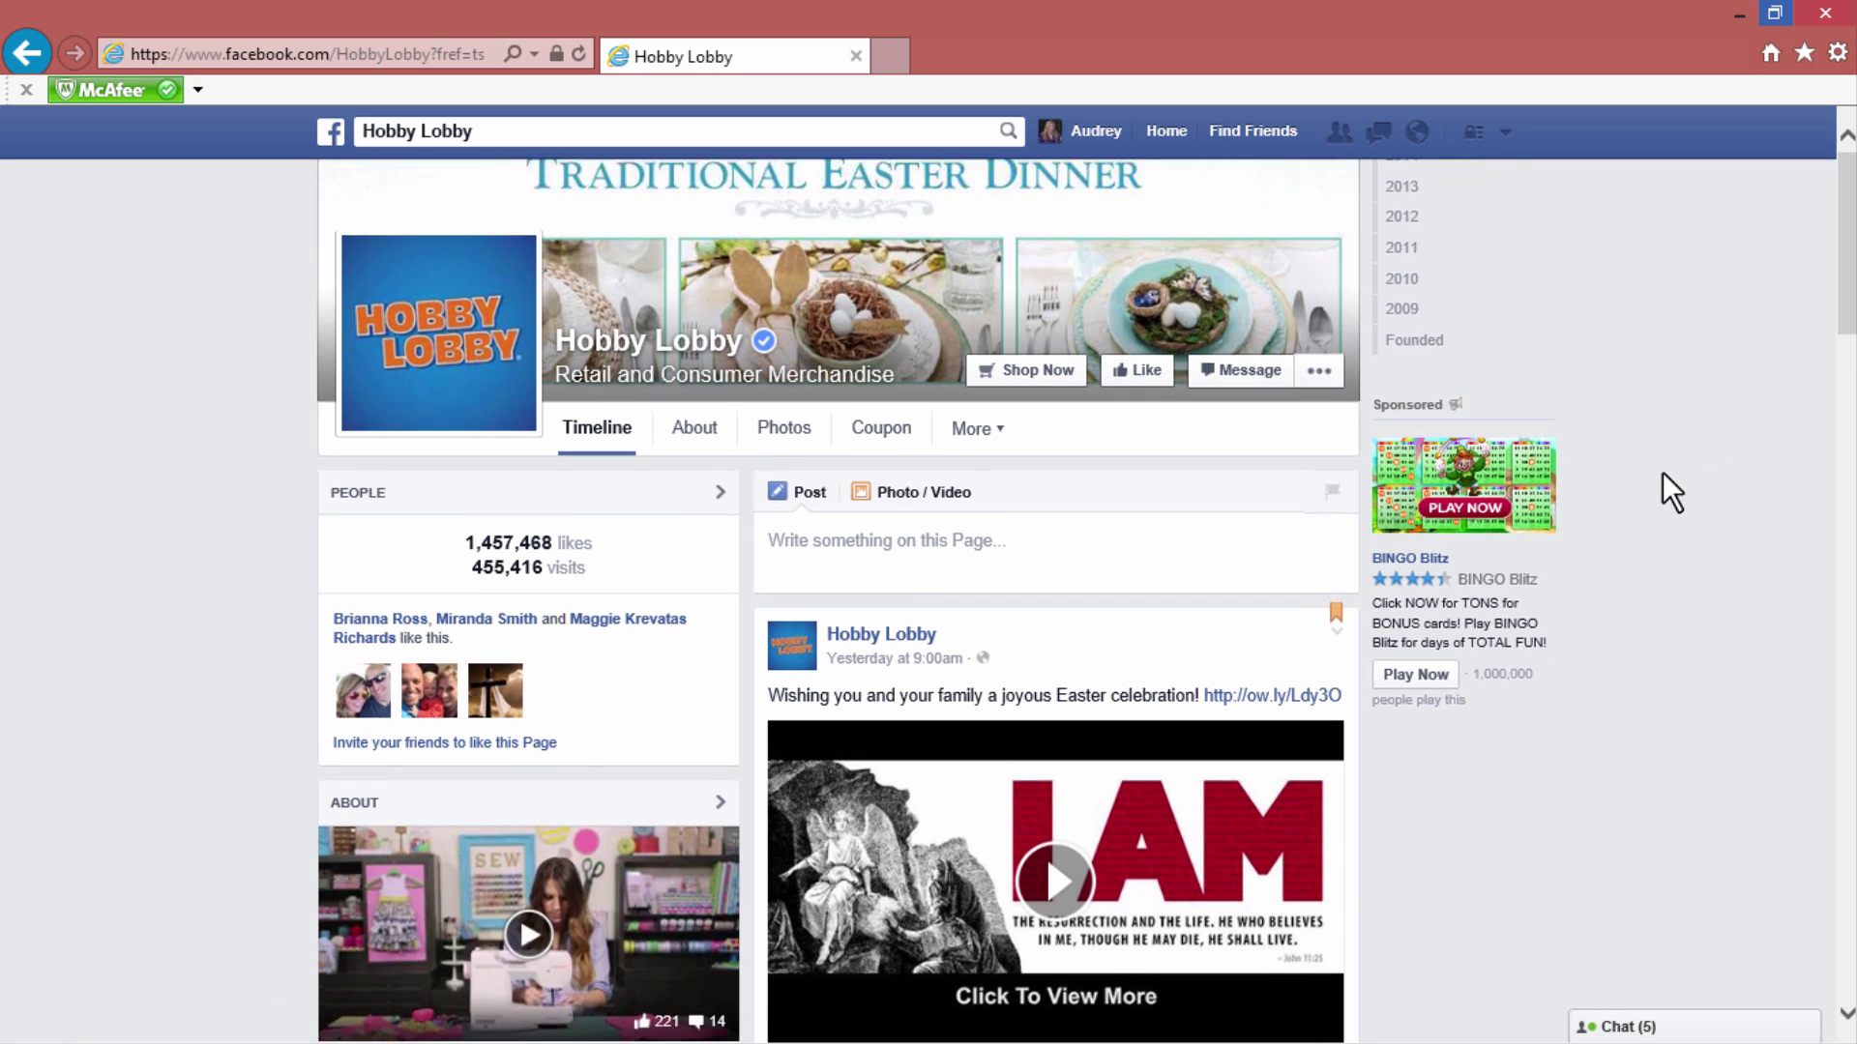
{"action": "scroll", "coordinate": [1662, 472], "scroll_direction": "down", "scroll_amount": 12}
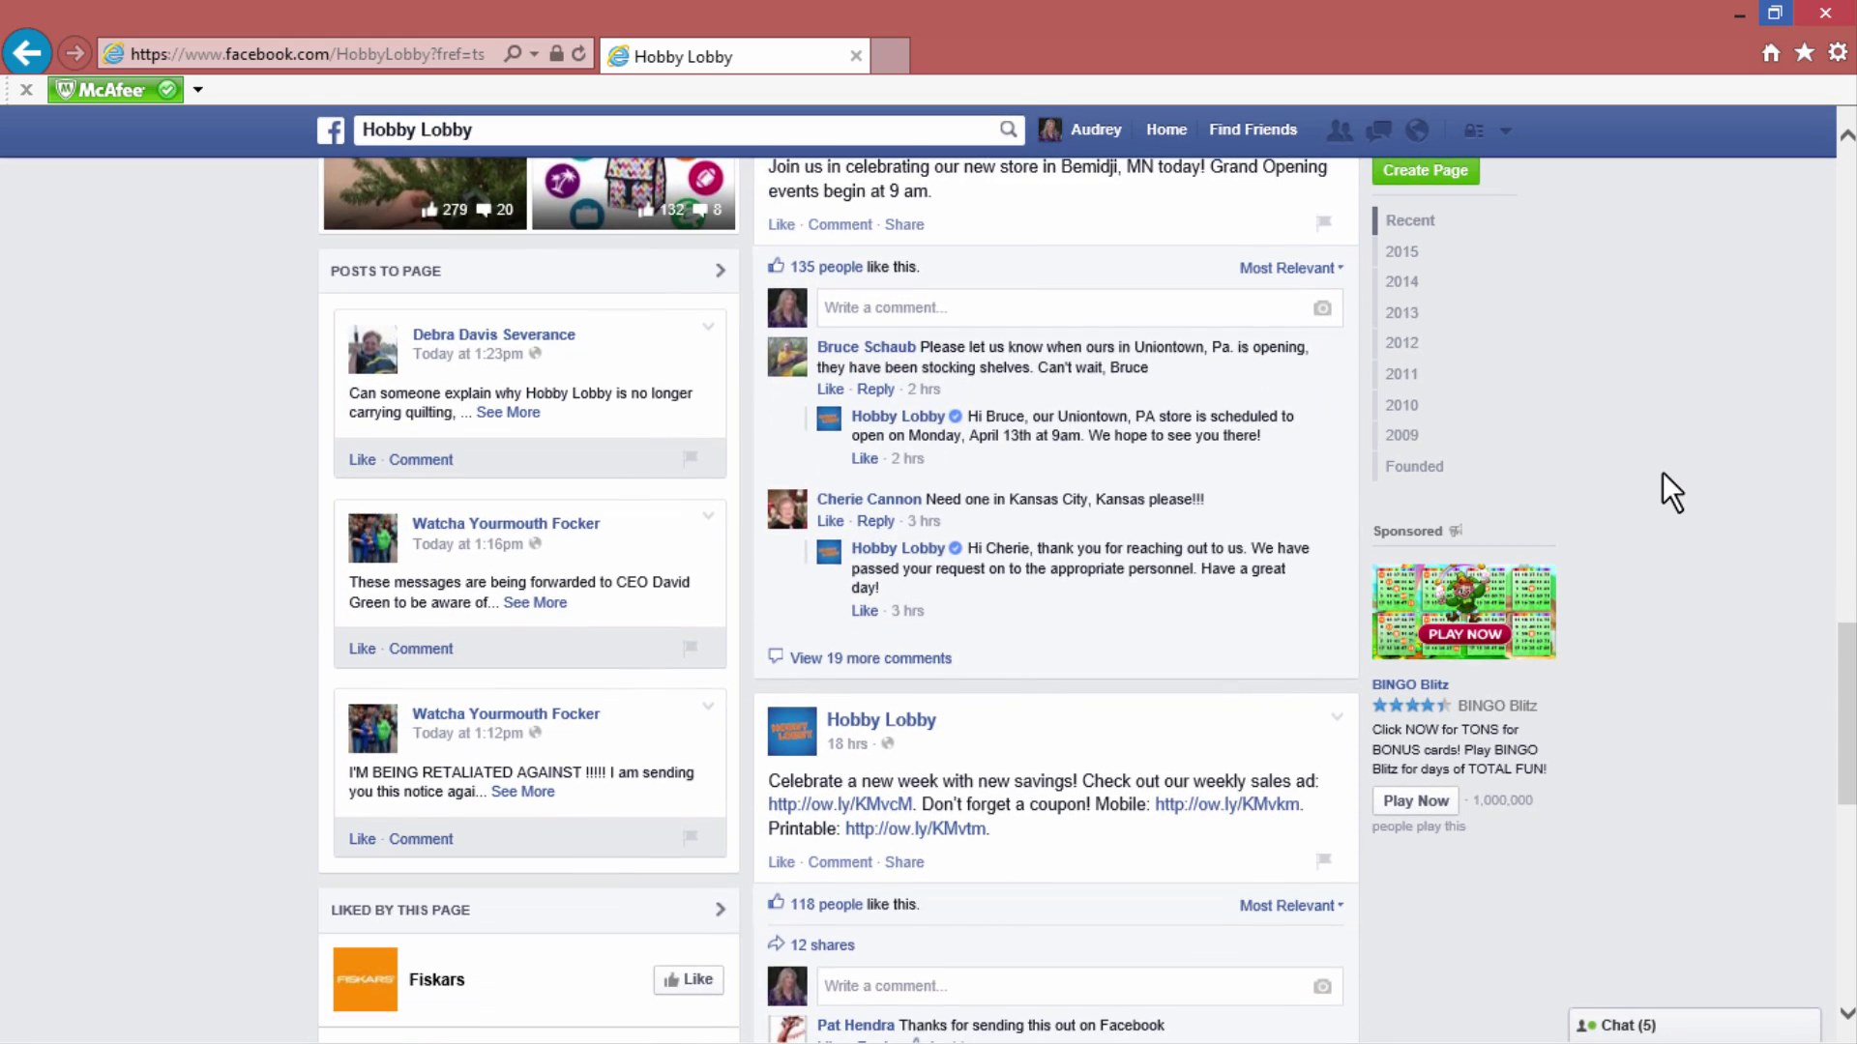
{"action": "scroll", "coordinate": [1662, 472], "scroll_direction": "up", "scroll_amount": 12}
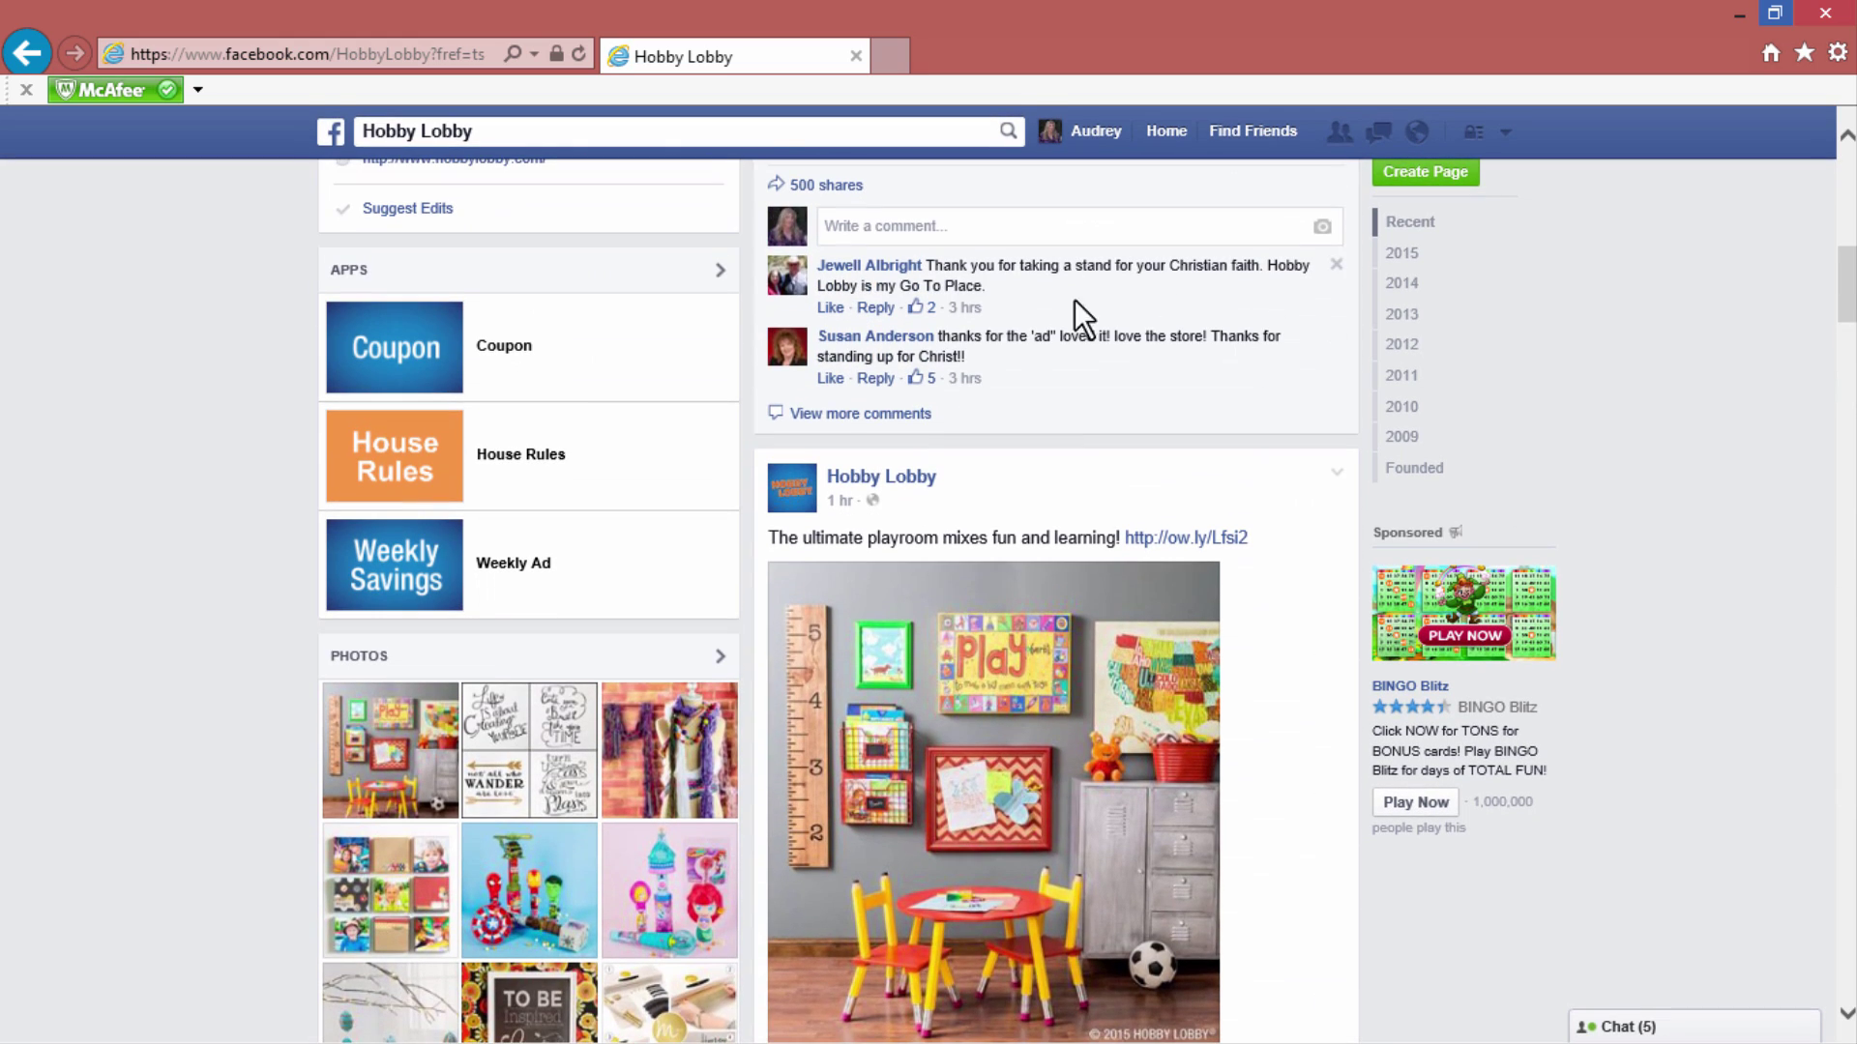
{"action": "scroll", "coordinate": [1019, 489], "scroll_direction": "up", "scroll_amount": 1}
{"action": "scroll", "coordinate": [1019, 489], "scroll_direction": "up", "scroll_amount": 10}
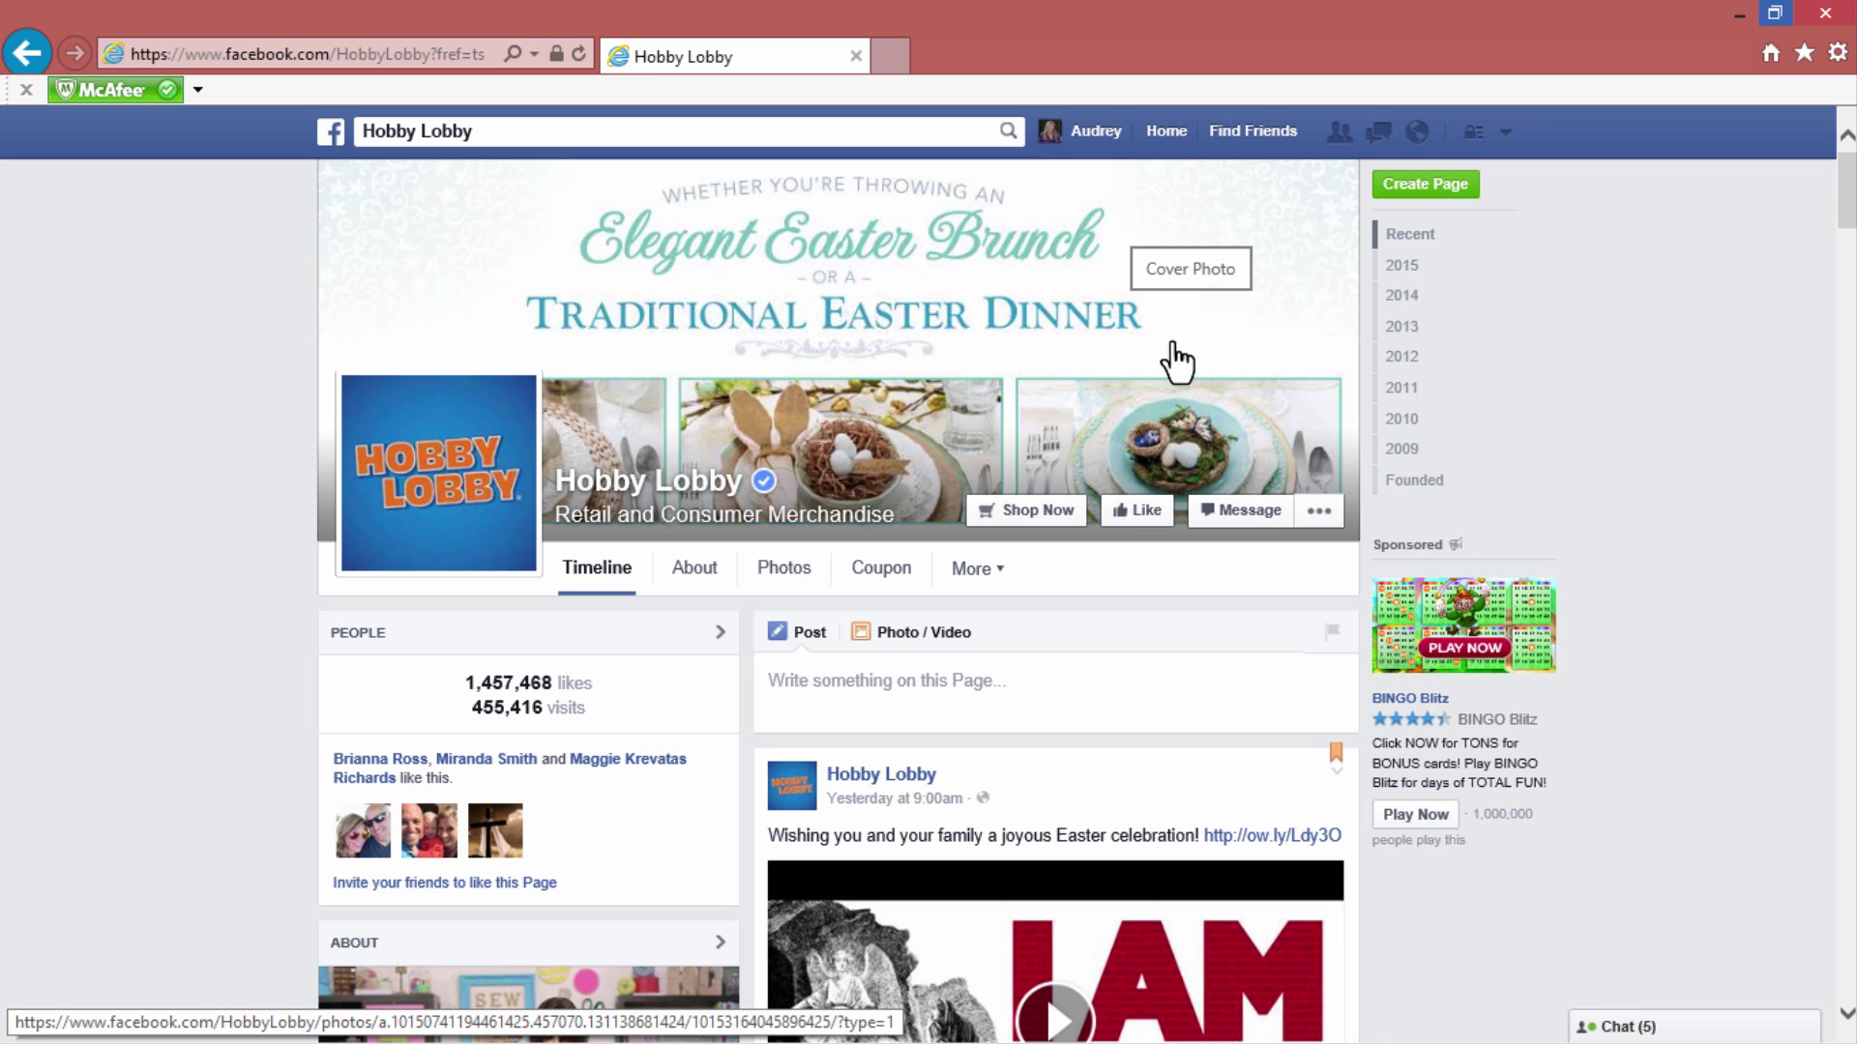
{"action": "left_click", "coordinate": [1139, 519]}
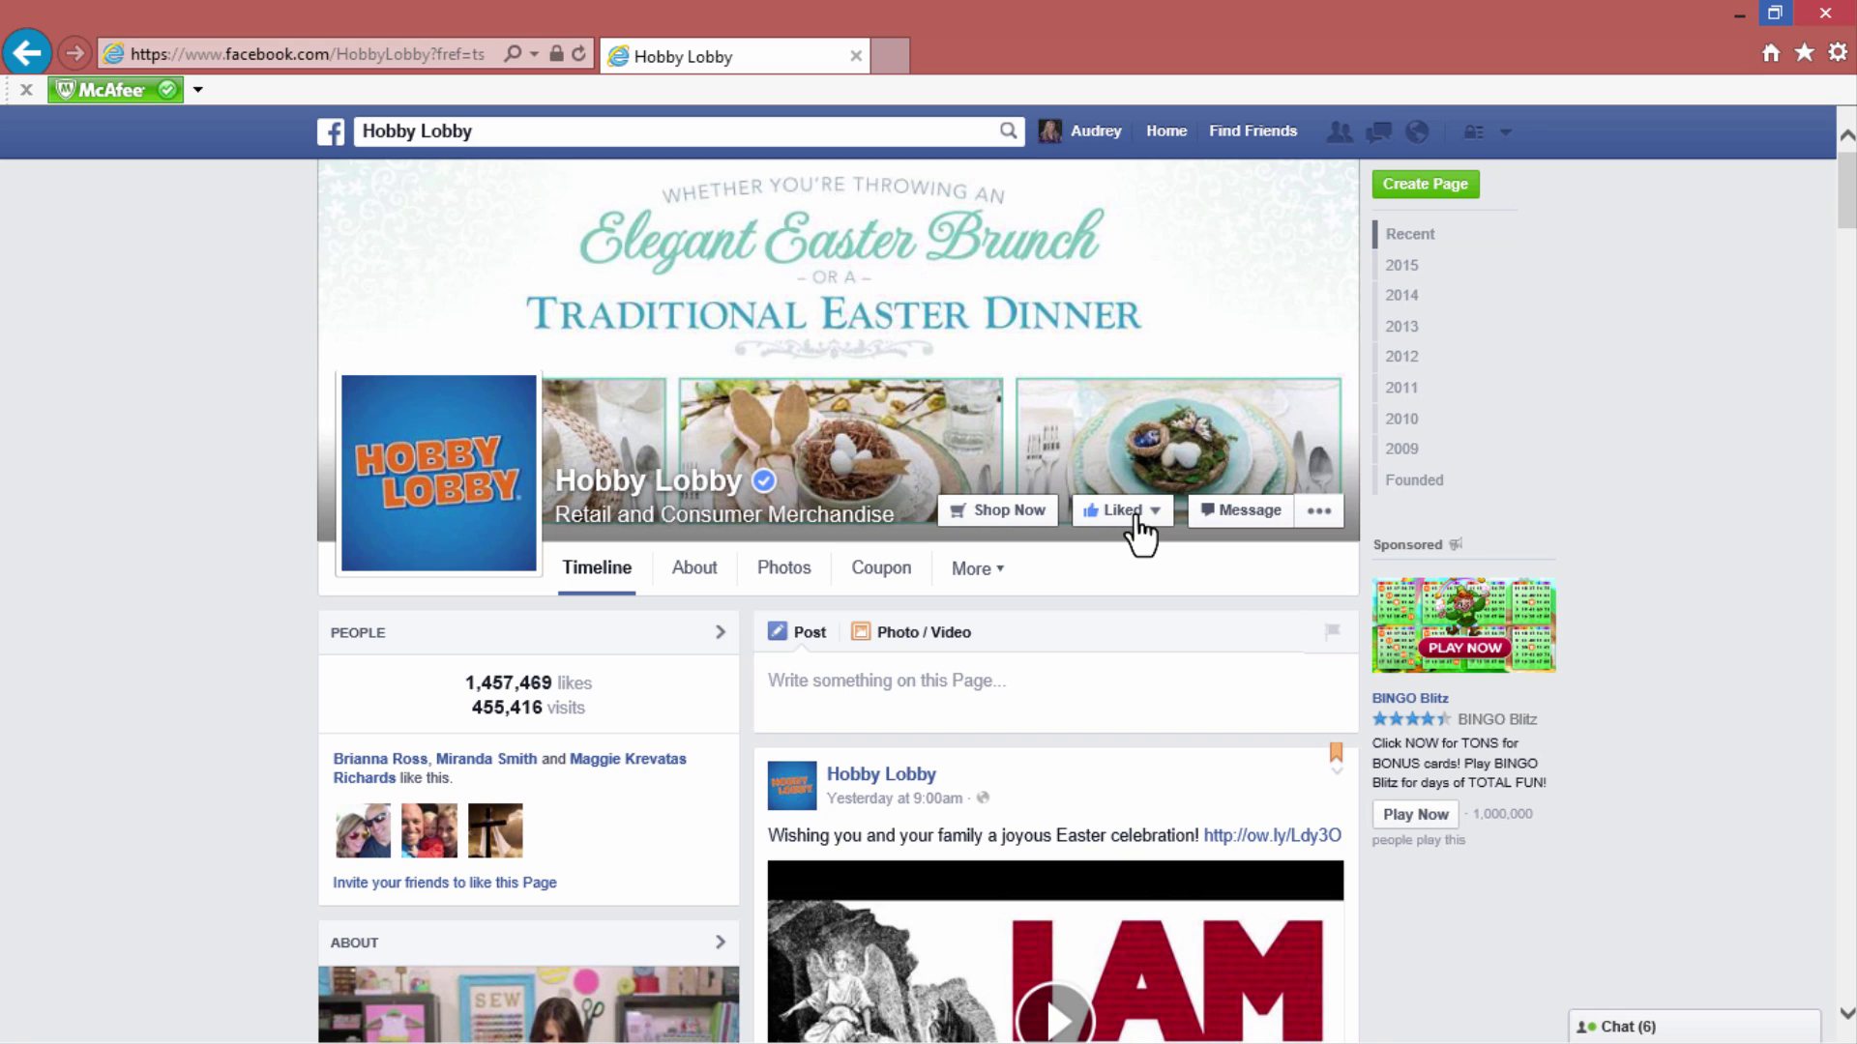
{"action": "left_click", "coordinate": [488, 131]}
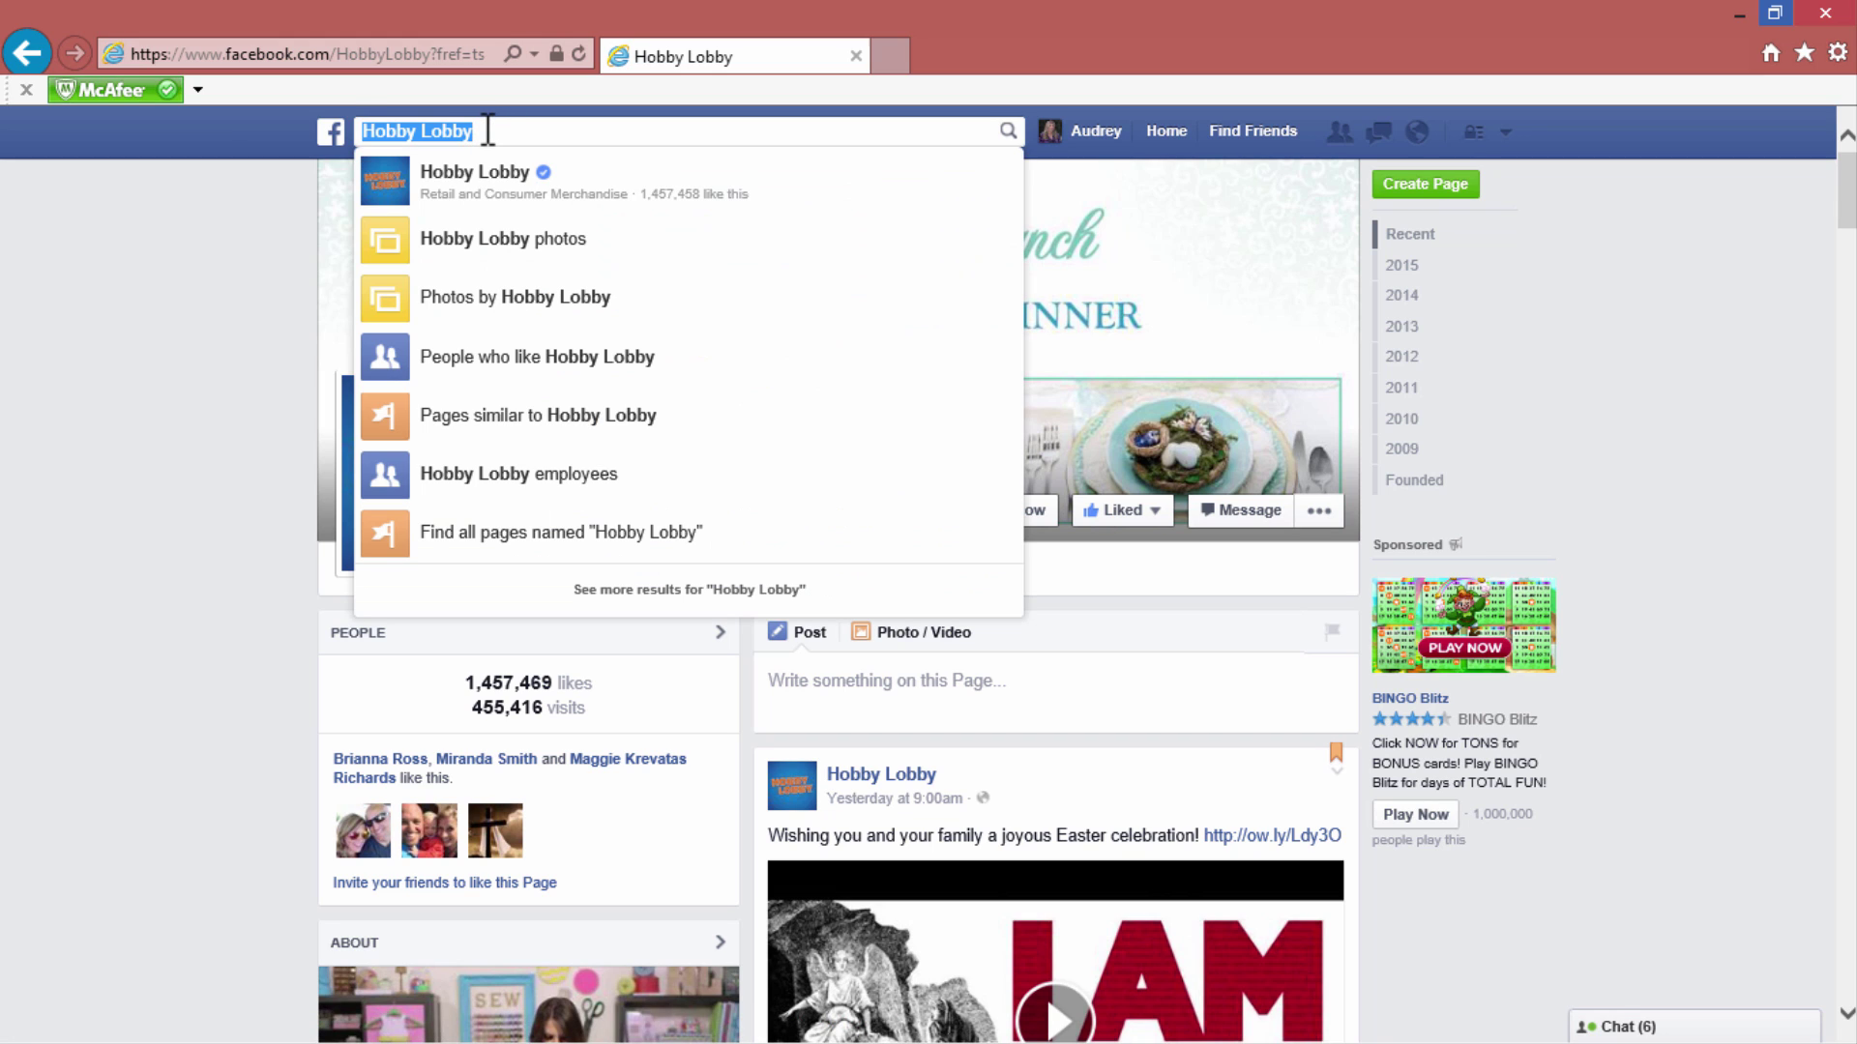
{"action": "key", "text": "BackSpace"}
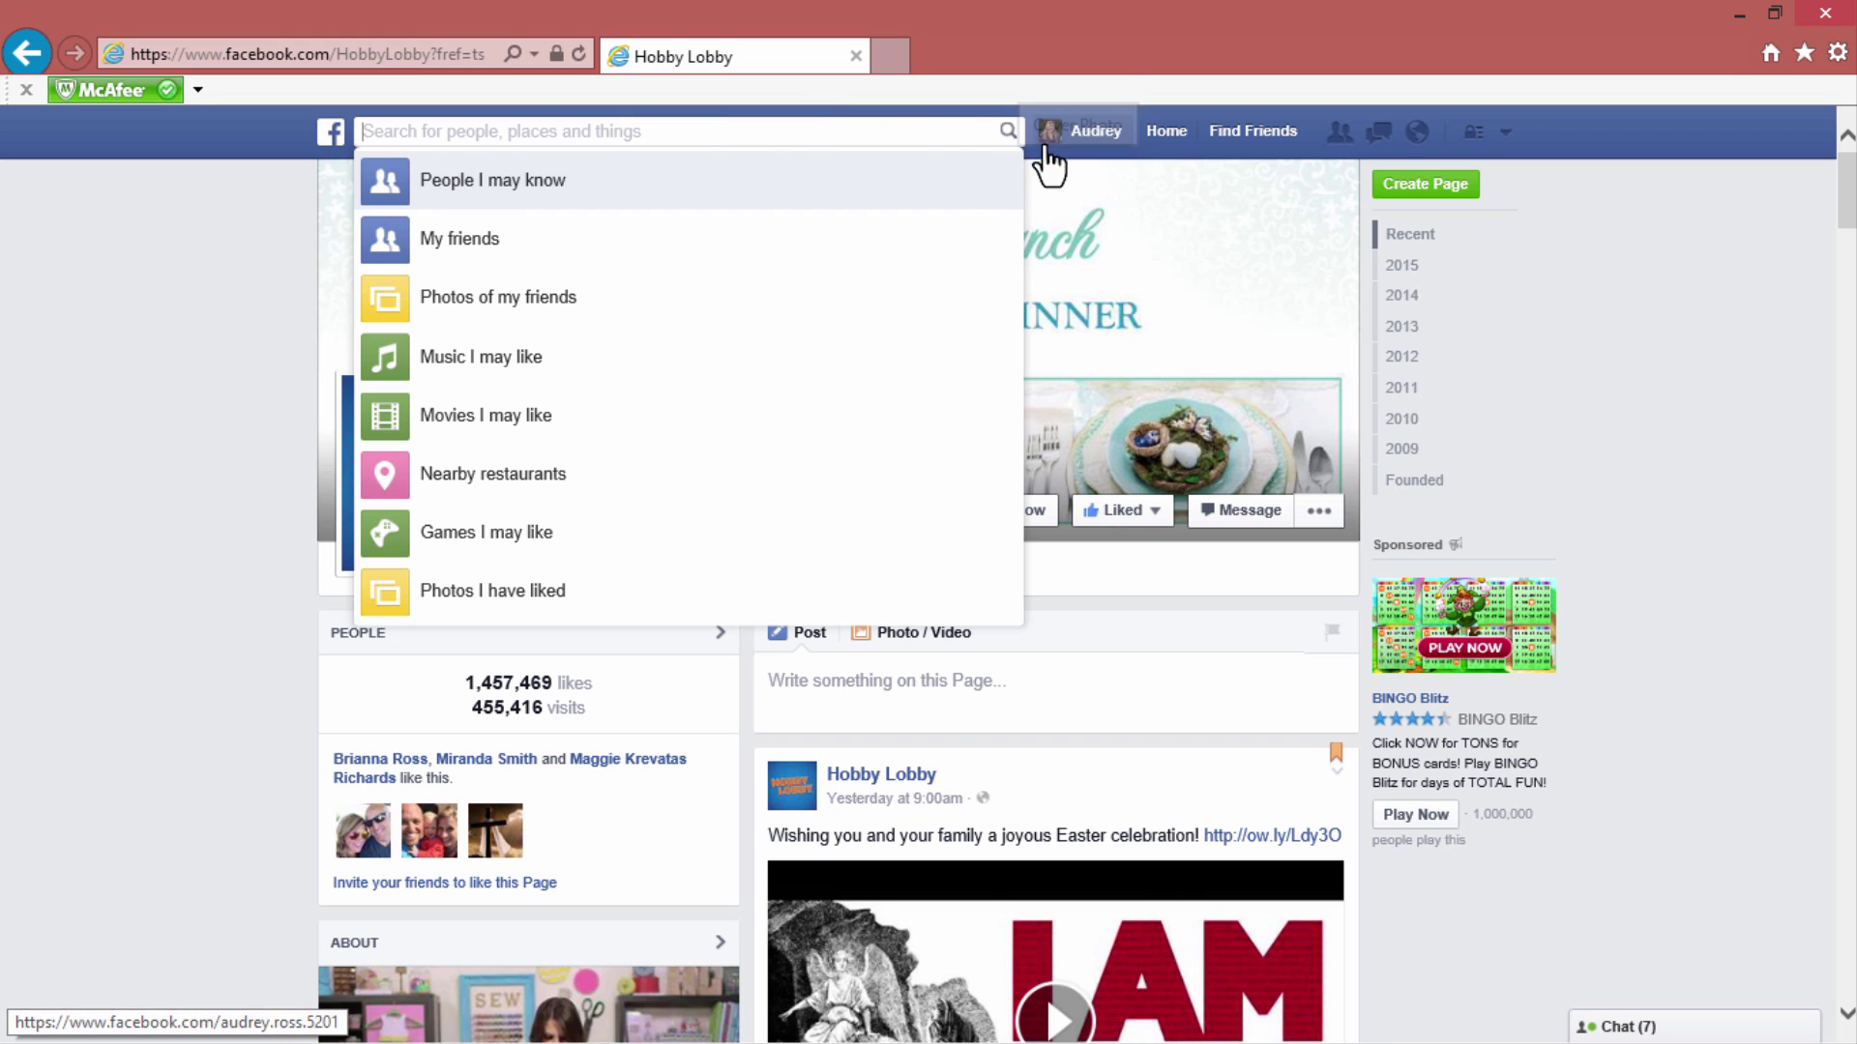
{"action": "left_click", "coordinate": [126, 327]}
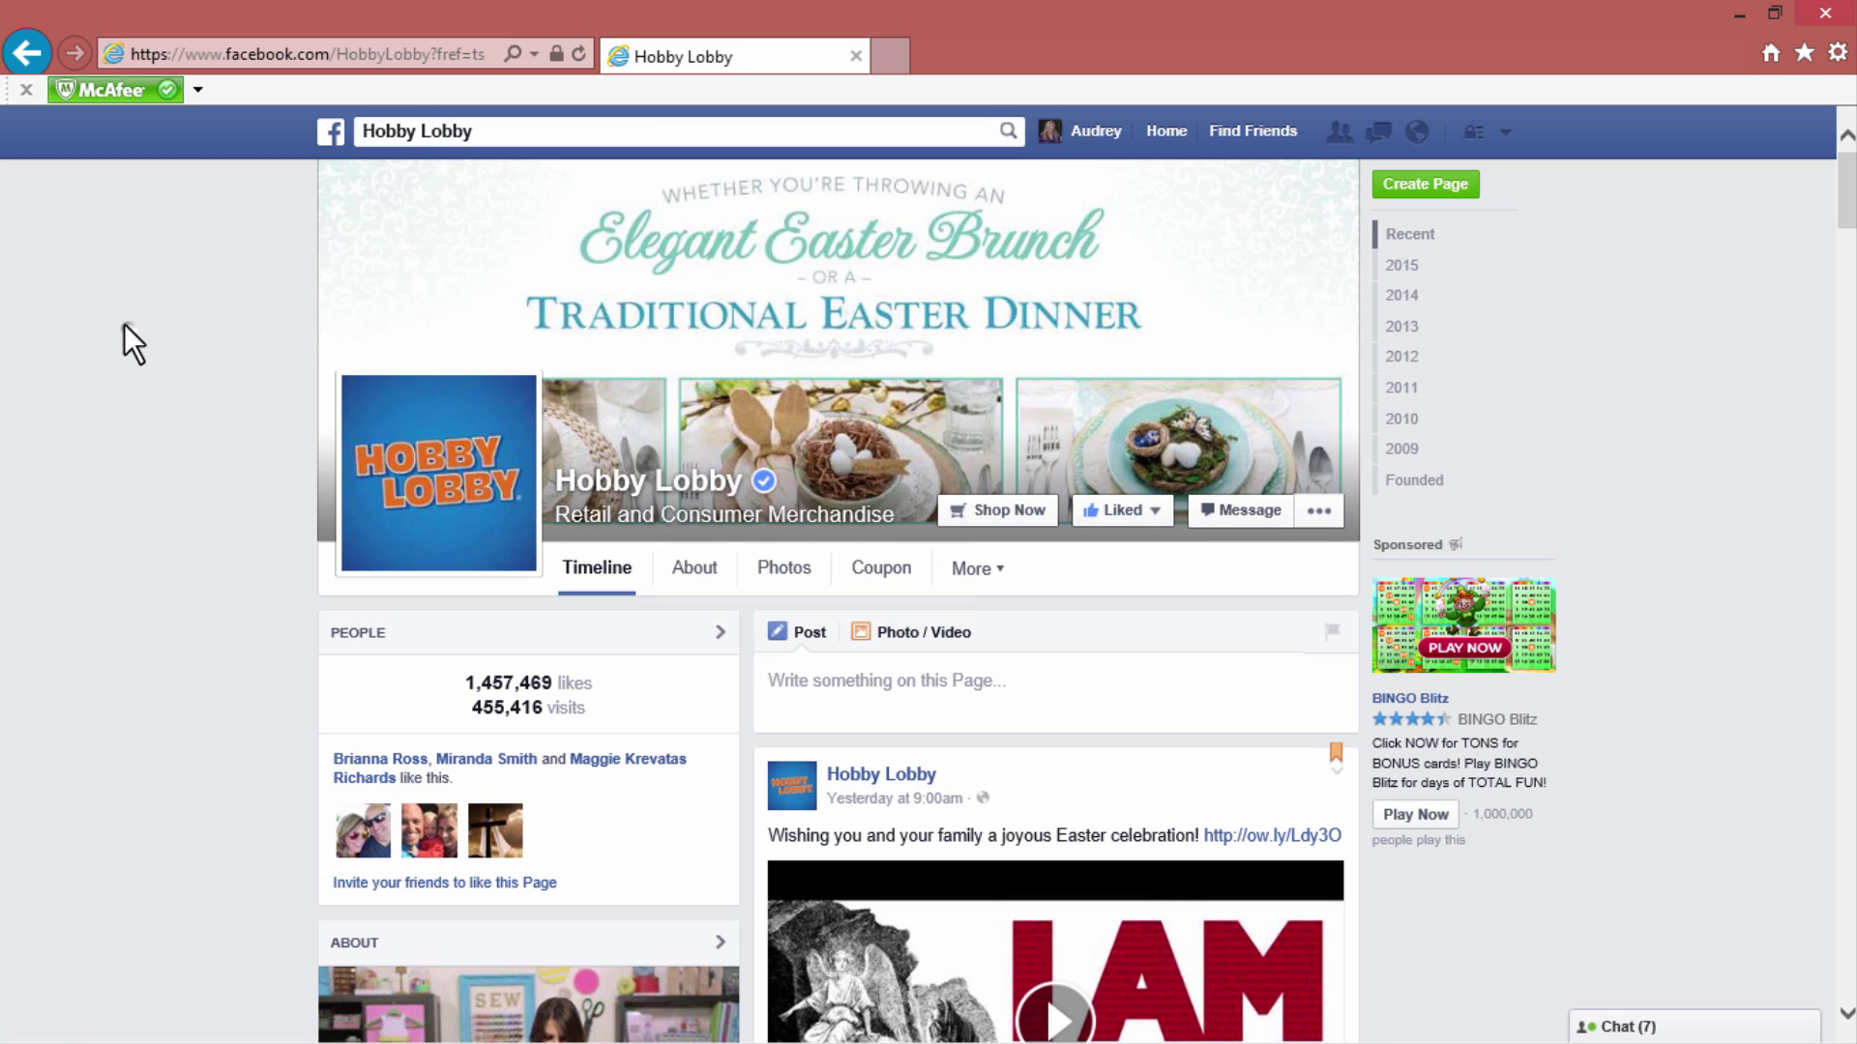
- Open the account's own profile, look over its timeline, and return to the home news feed
{"action": "left_click", "coordinate": [1093, 143]}
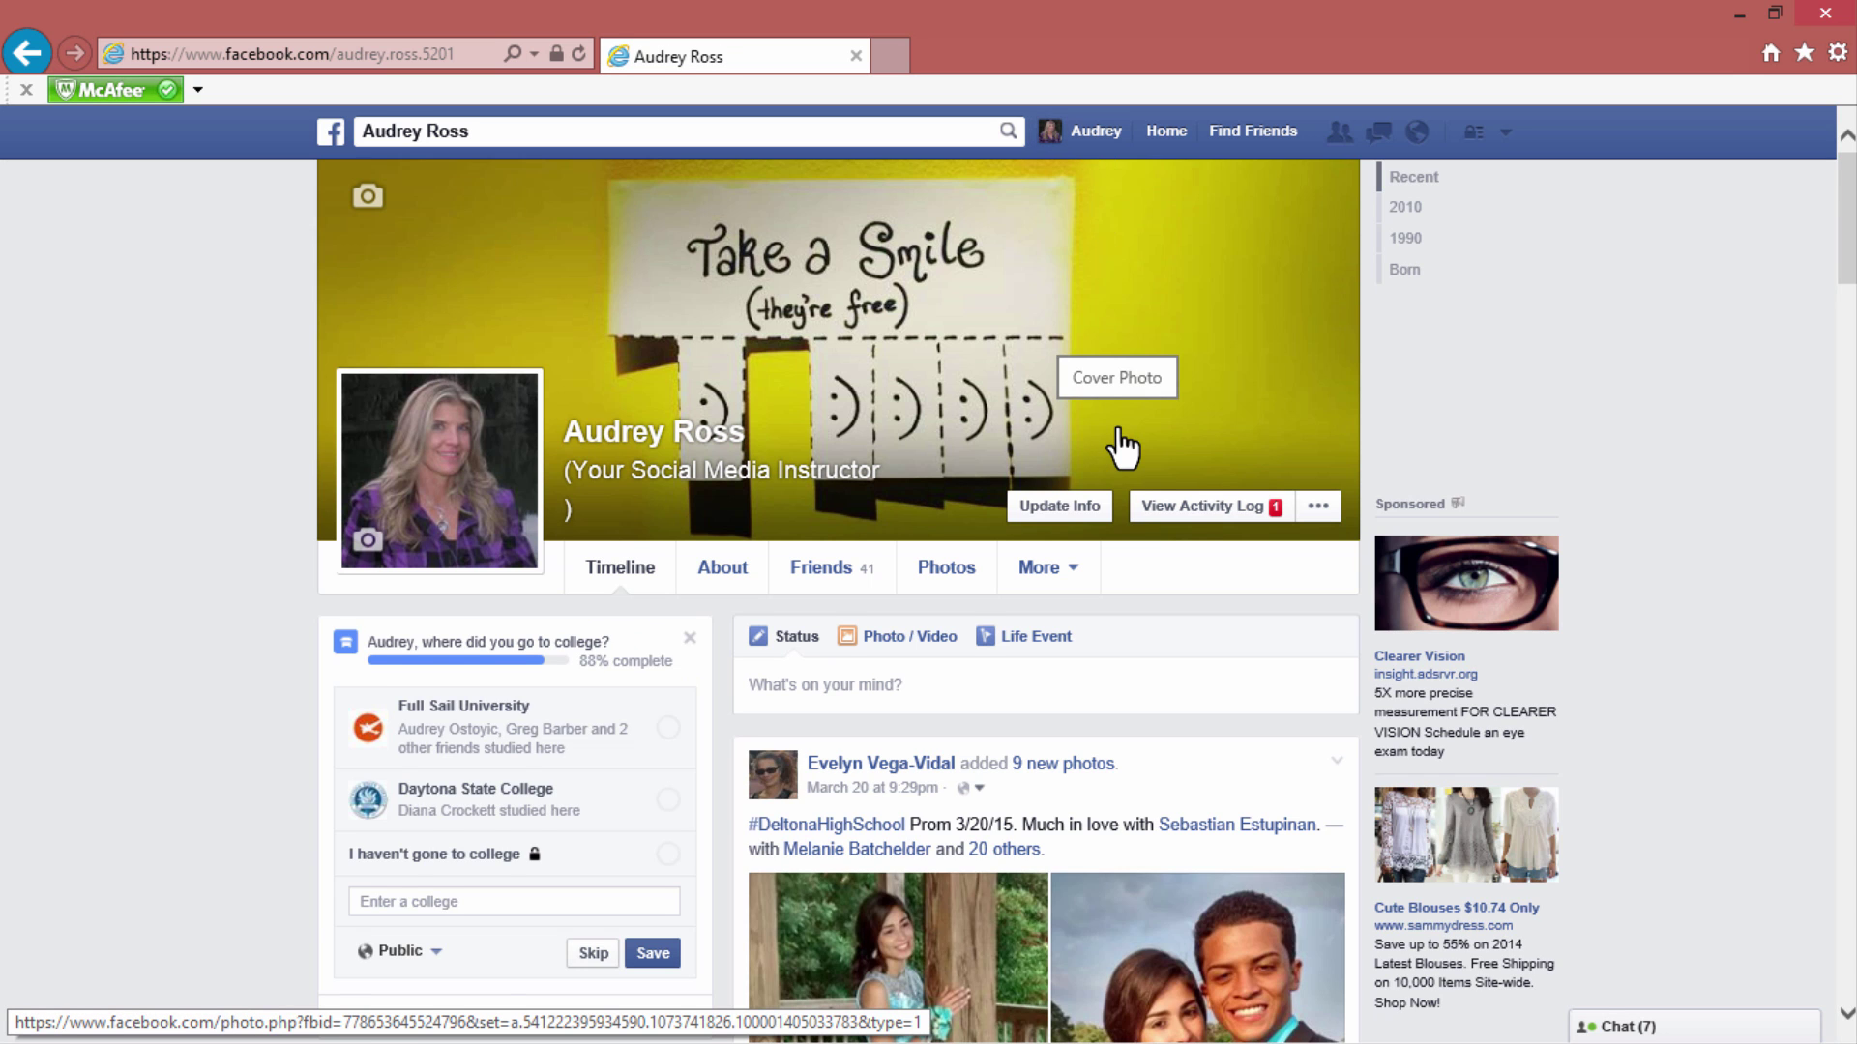
{"action": "scroll", "coordinate": [1122, 446], "scroll_direction": "down", "scroll_amount": 3}
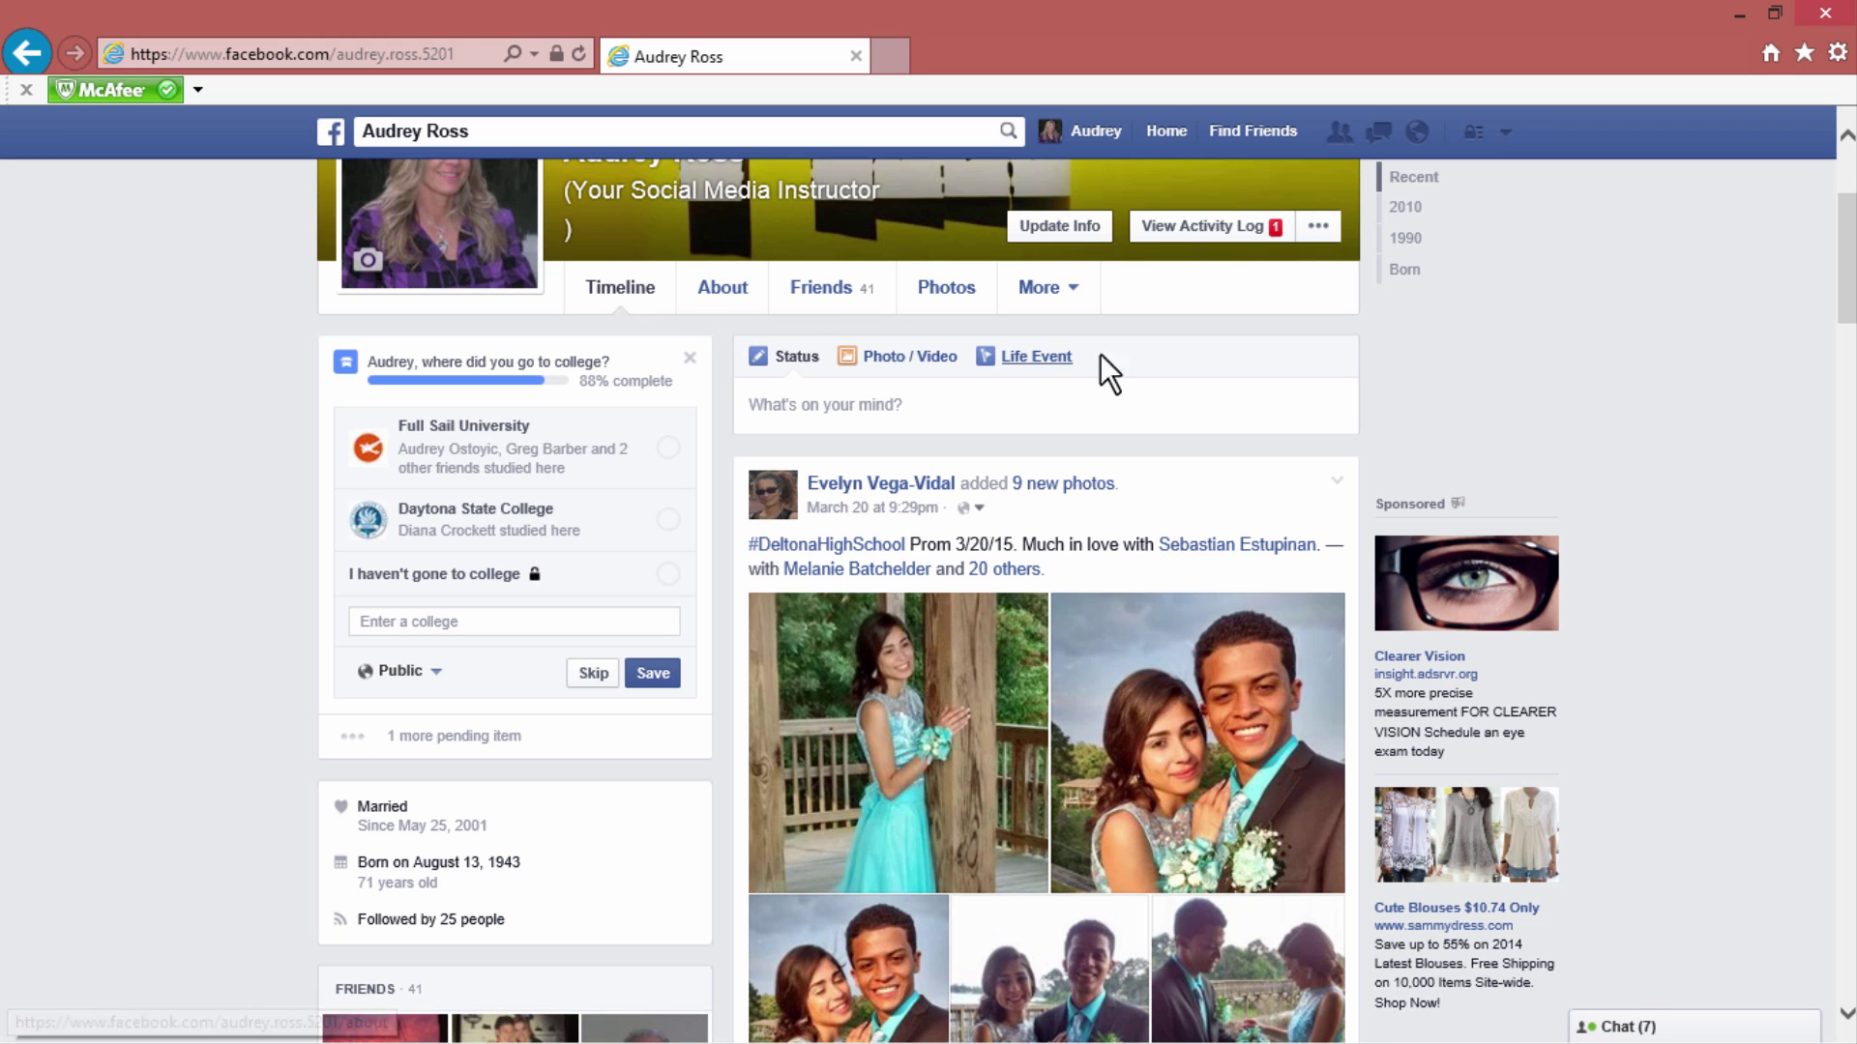
{"action": "scroll", "coordinate": [1190, 410], "scroll_direction": "up", "scroll_amount": 3}
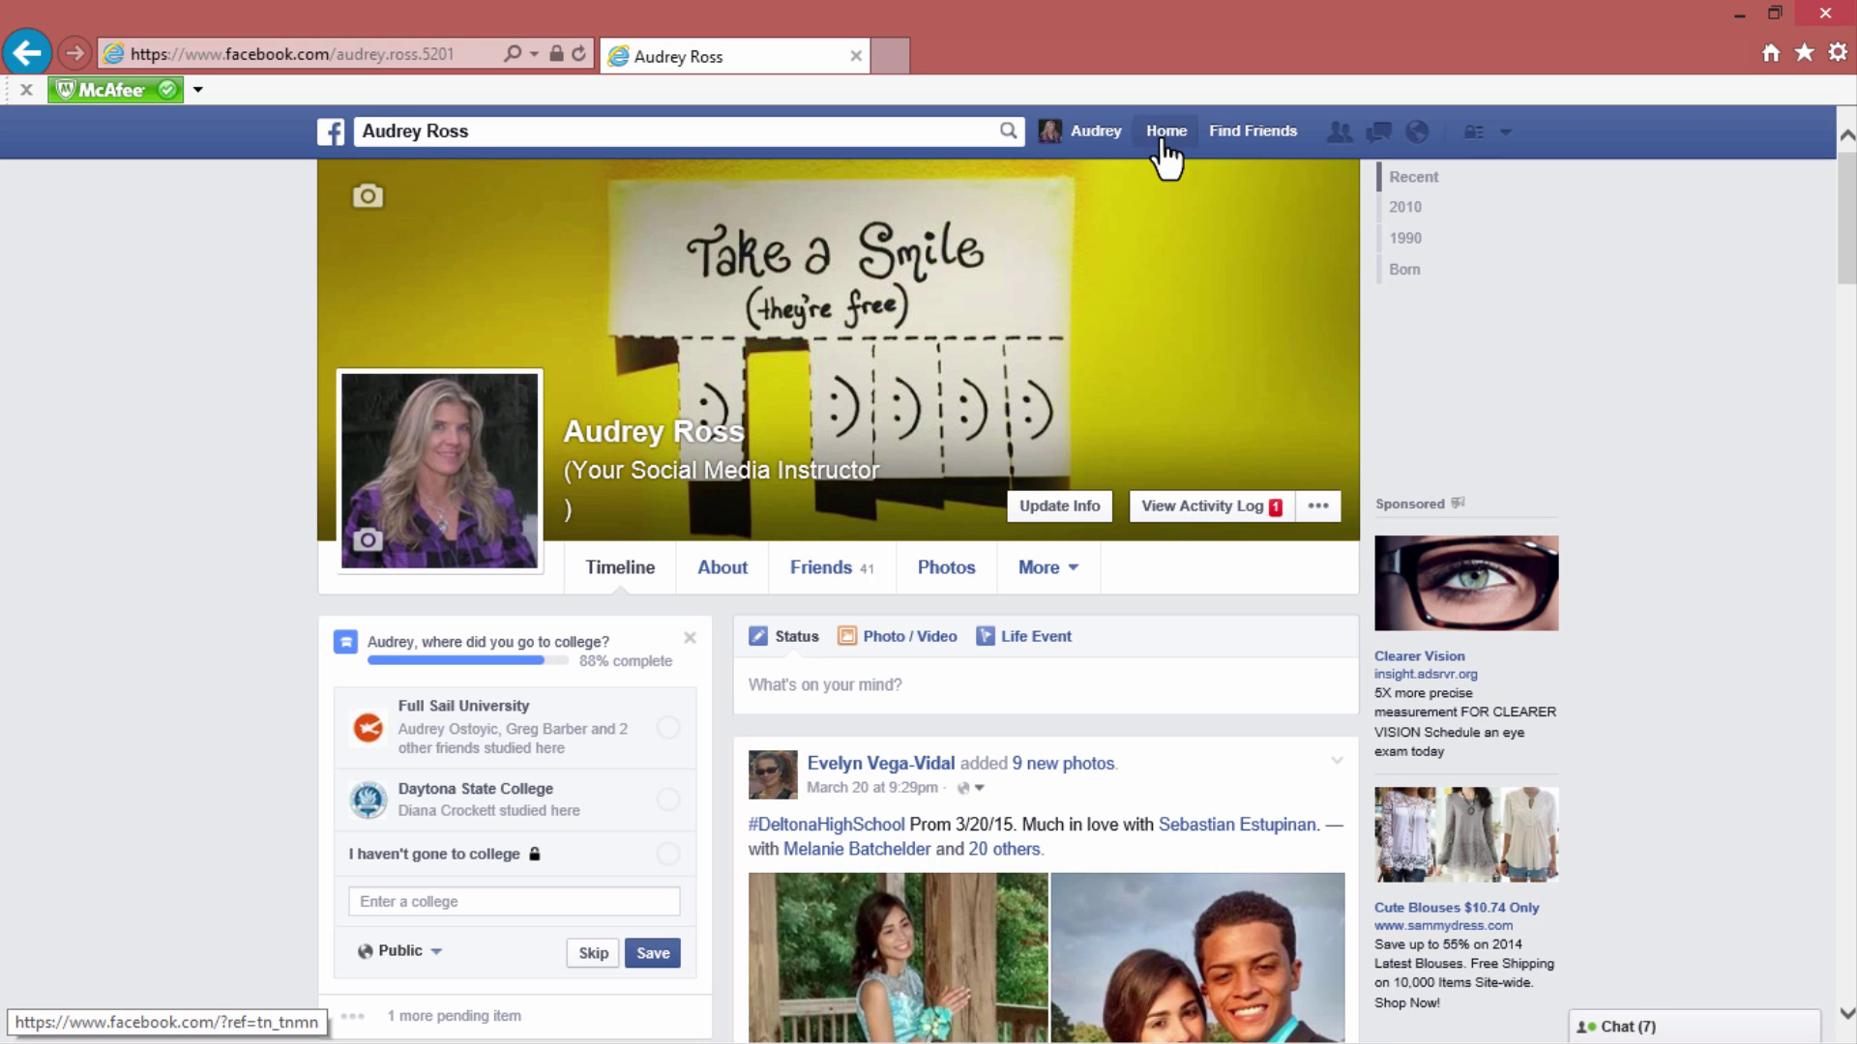
{"action": "left_click", "coordinate": [1165, 140]}
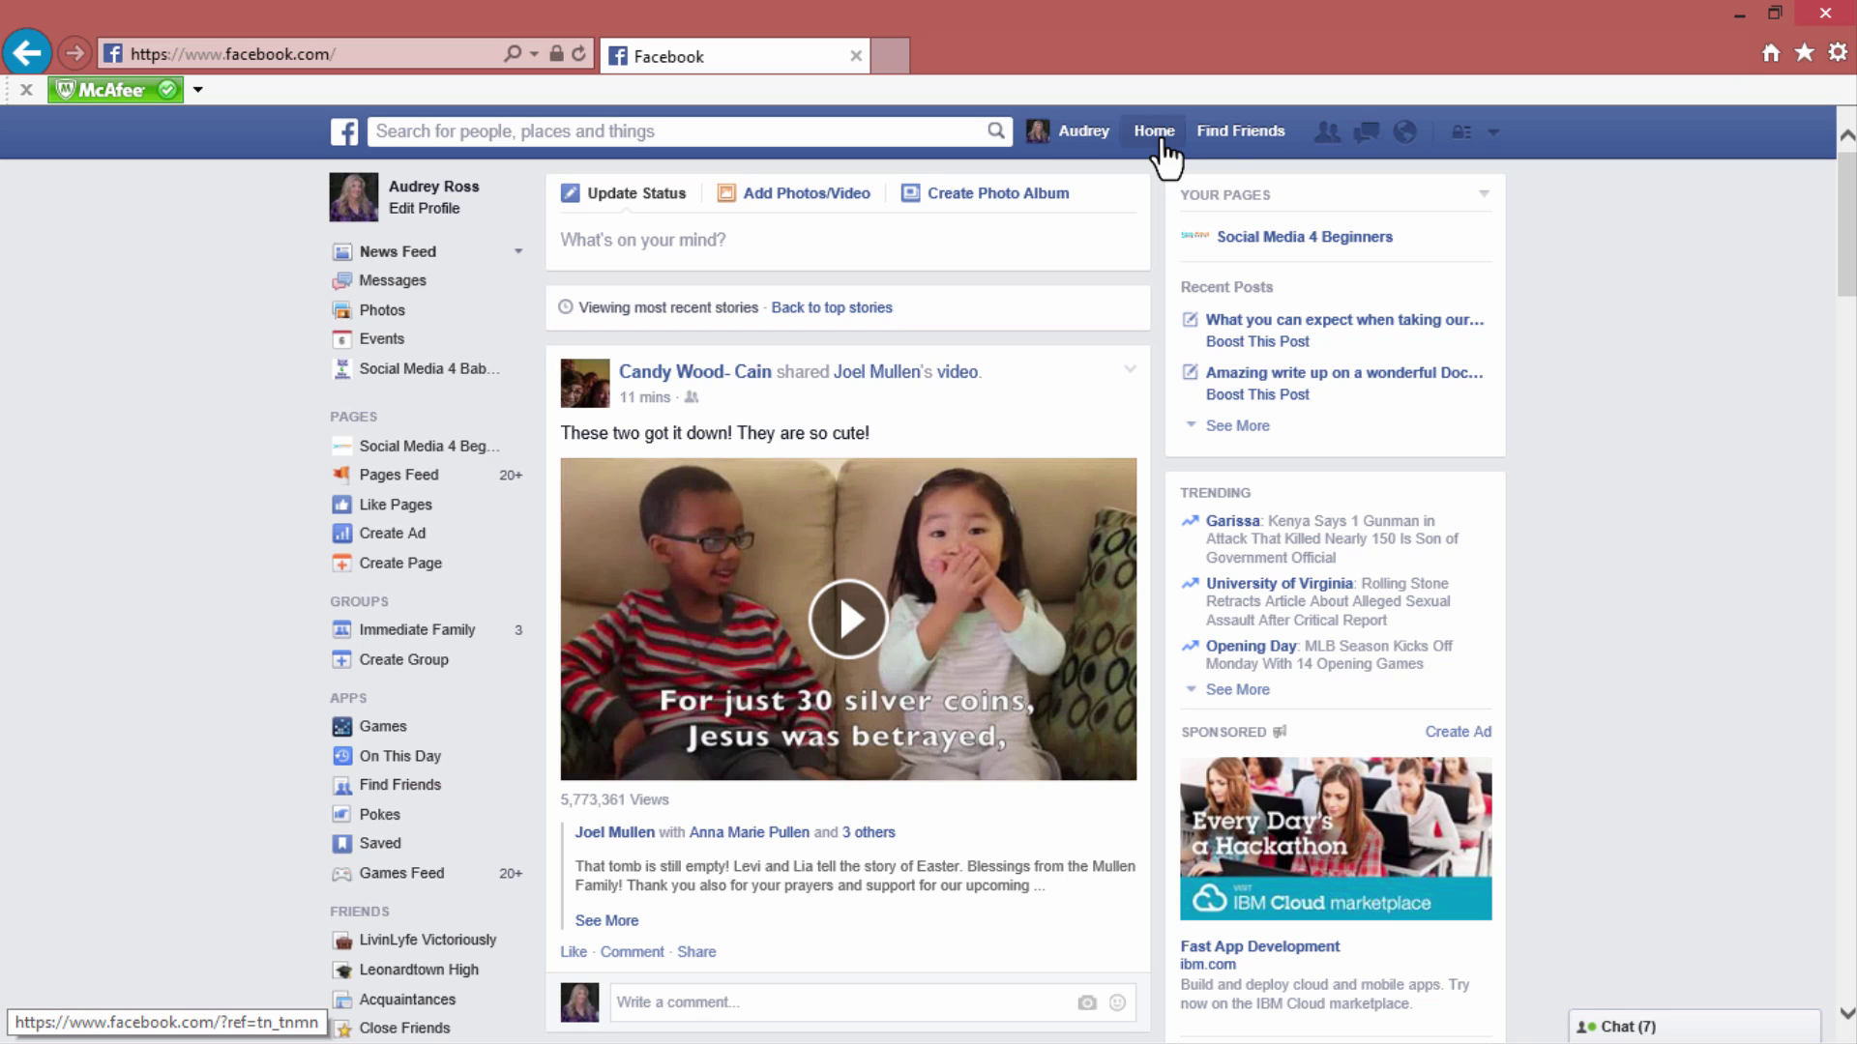
- Open the Find Friends page and review the friend suggestions, friend search fields and pending friend requests
{"action": "left_click", "coordinate": [1241, 145]}
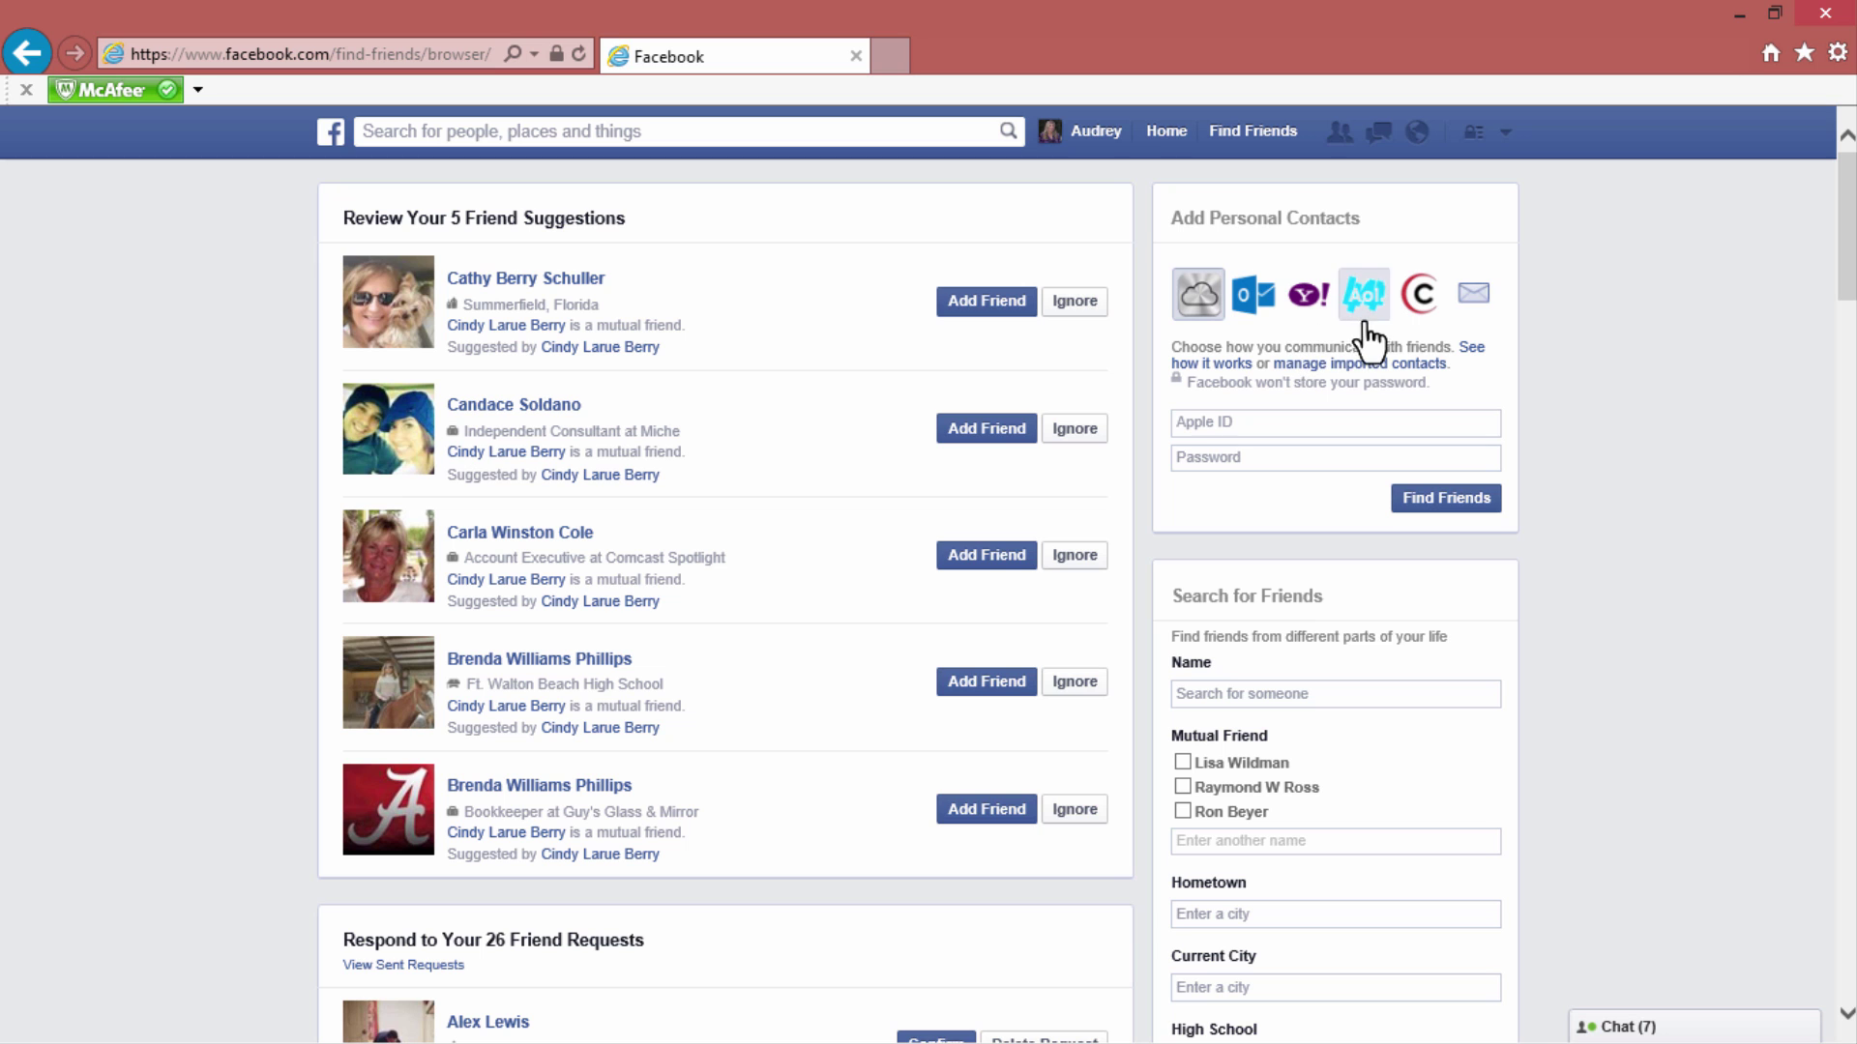
{"action": "scroll", "coordinate": [1597, 466], "scroll_direction": "down", "scroll_amount": 1}
{"action": "scroll", "coordinate": [1597, 466], "scroll_direction": "down", "scroll_amount": 2}
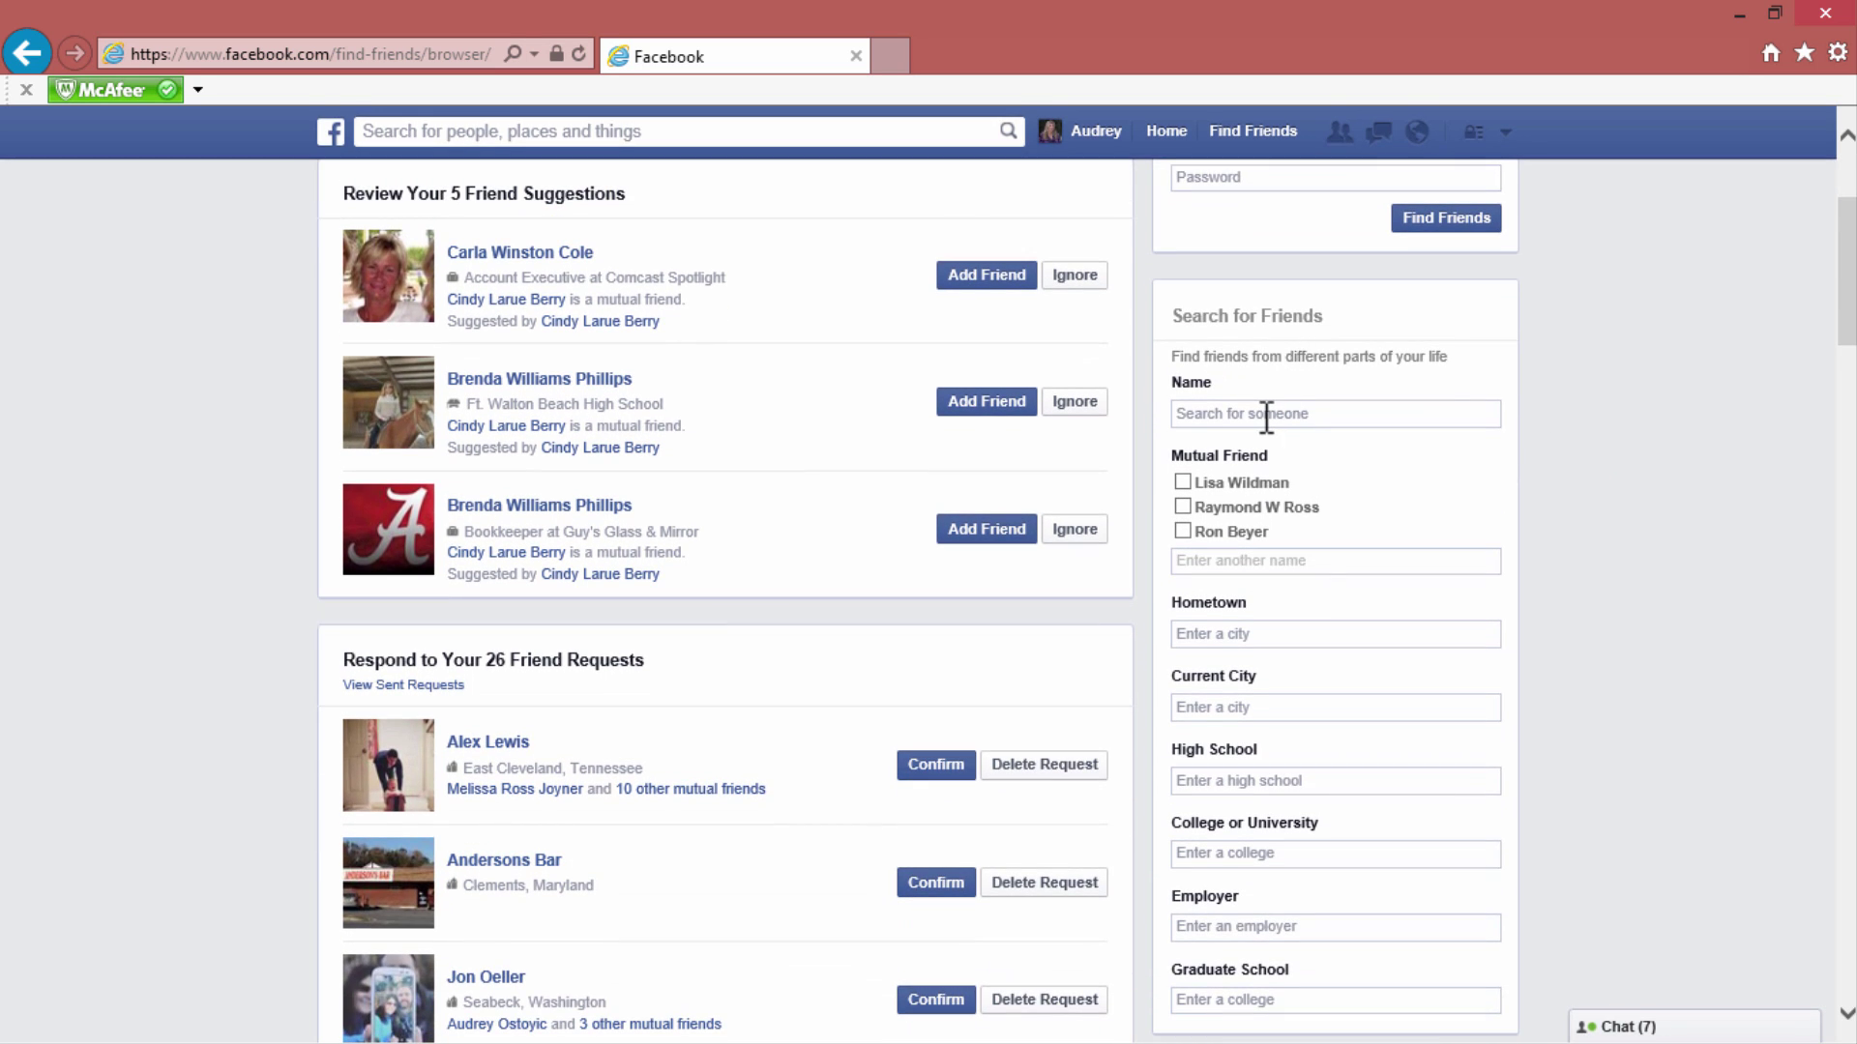
{"action": "scroll", "coordinate": [750, 468], "scroll_direction": "up", "scroll_amount": 3}
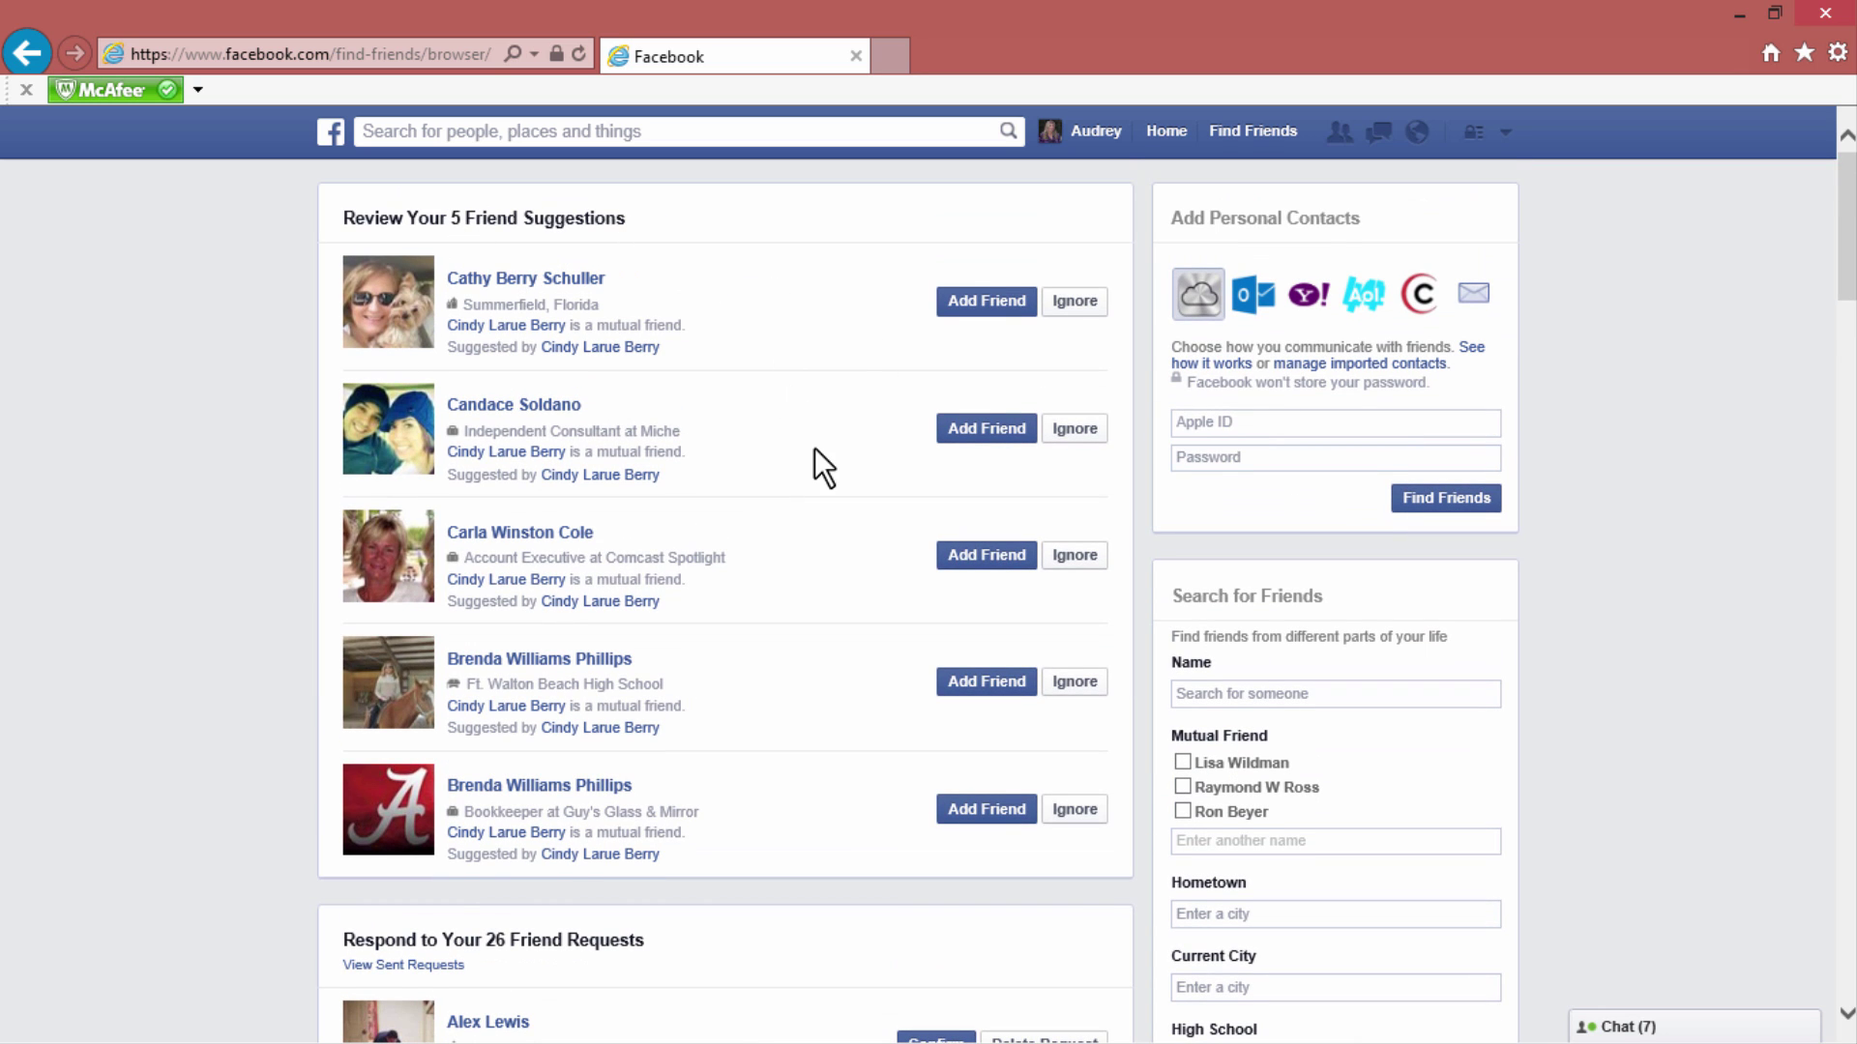
{"action": "scroll", "coordinate": [815, 449], "scroll_direction": "down", "scroll_amount": 3}
{"action": "scroll", "coordinate": [814, 449], "scroll_direction": "down", "scroll_amount": 3}
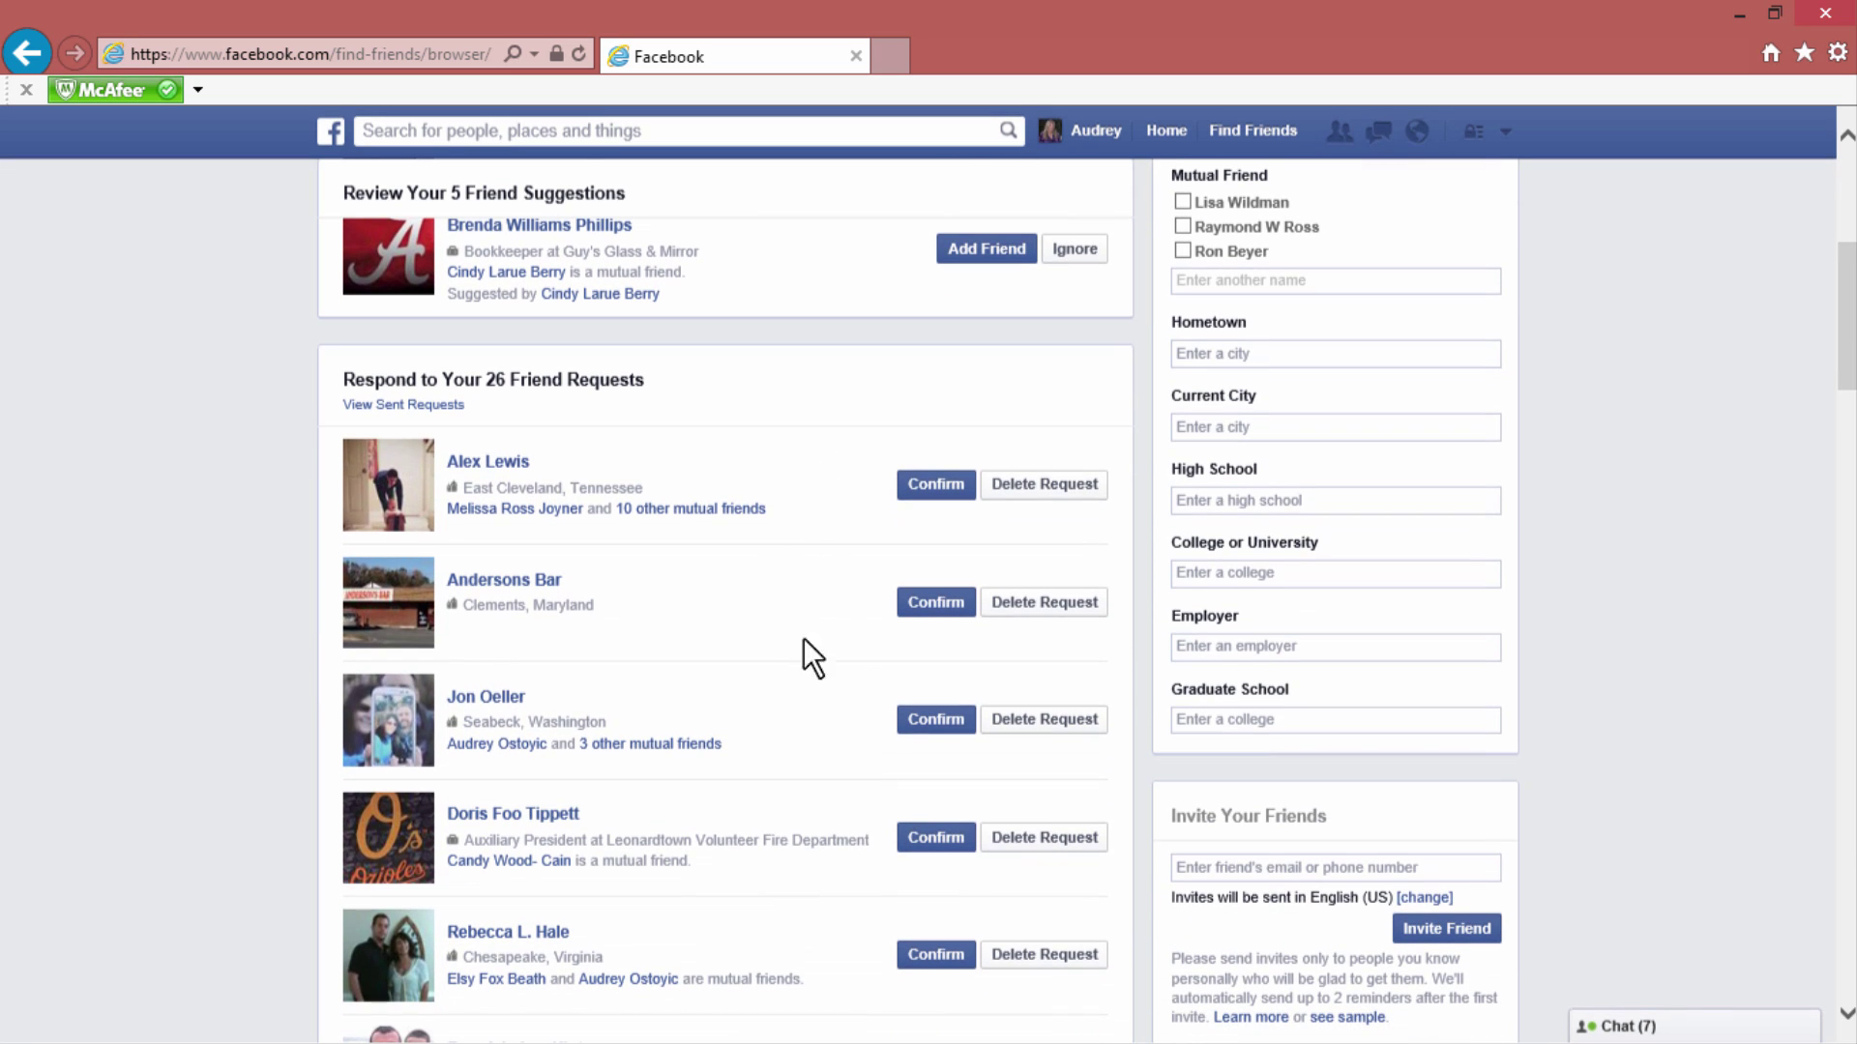
{"action": "scroll", "coordinate": [804, 681], "scroll_direction": "down", "scroll_amount": 2}
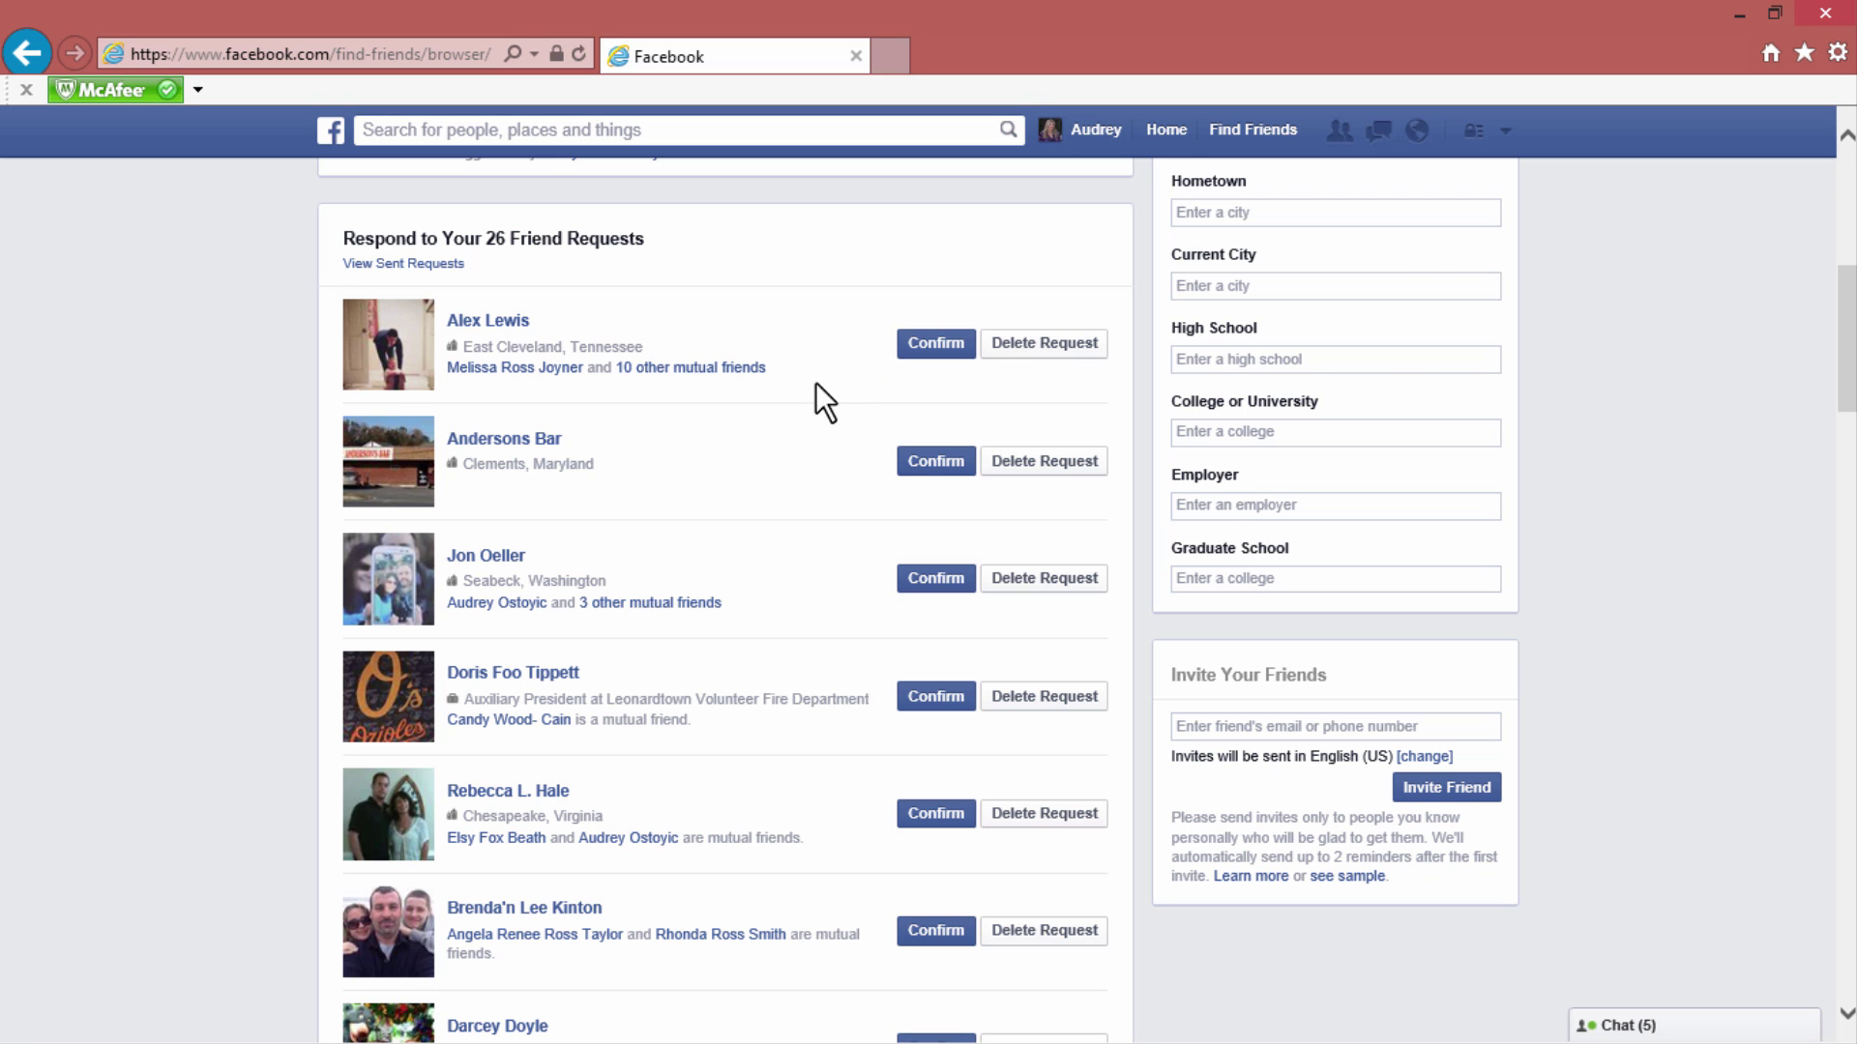
{"action": "scroll", "coordinate": [816, 396], "scroll_direction": "up", "scroll_amount": 7}
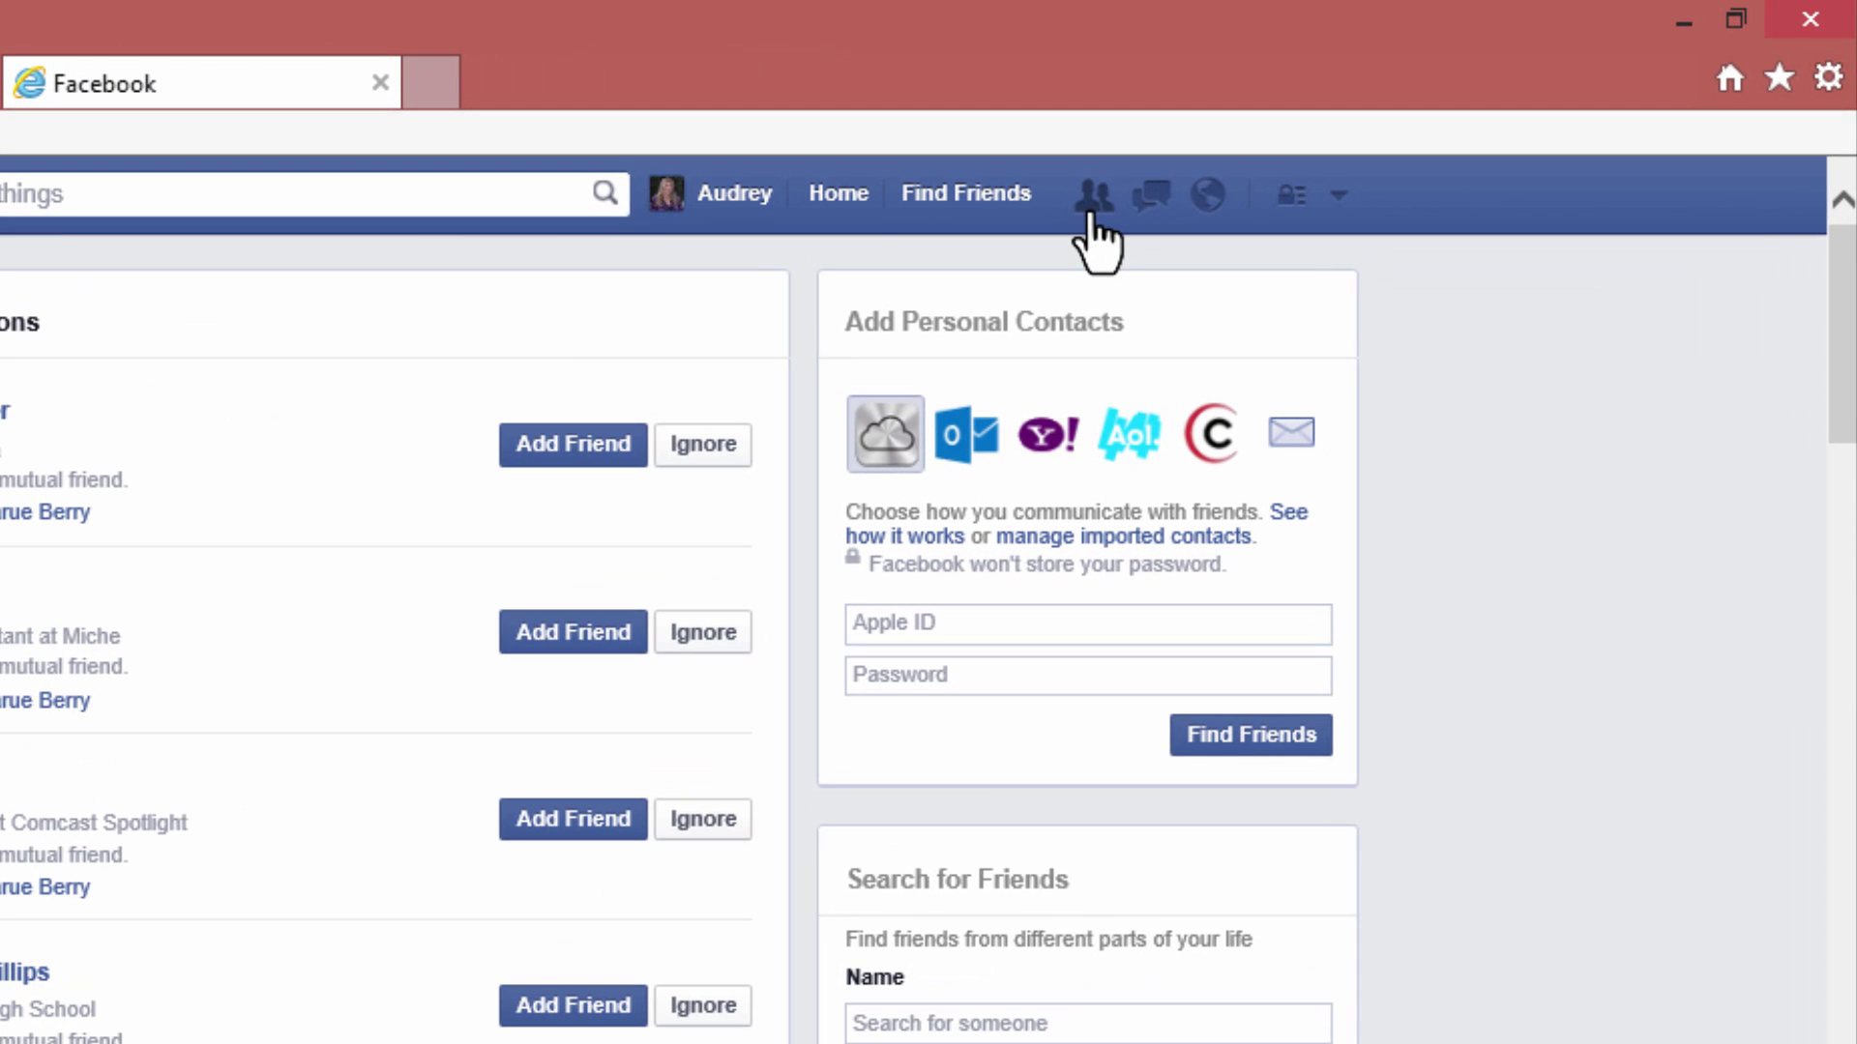
- Open the Friend Requests list and look through the pending requests and the People You May Know suggestions
{"action": "left_click", "coordinate": [1092, 203]}
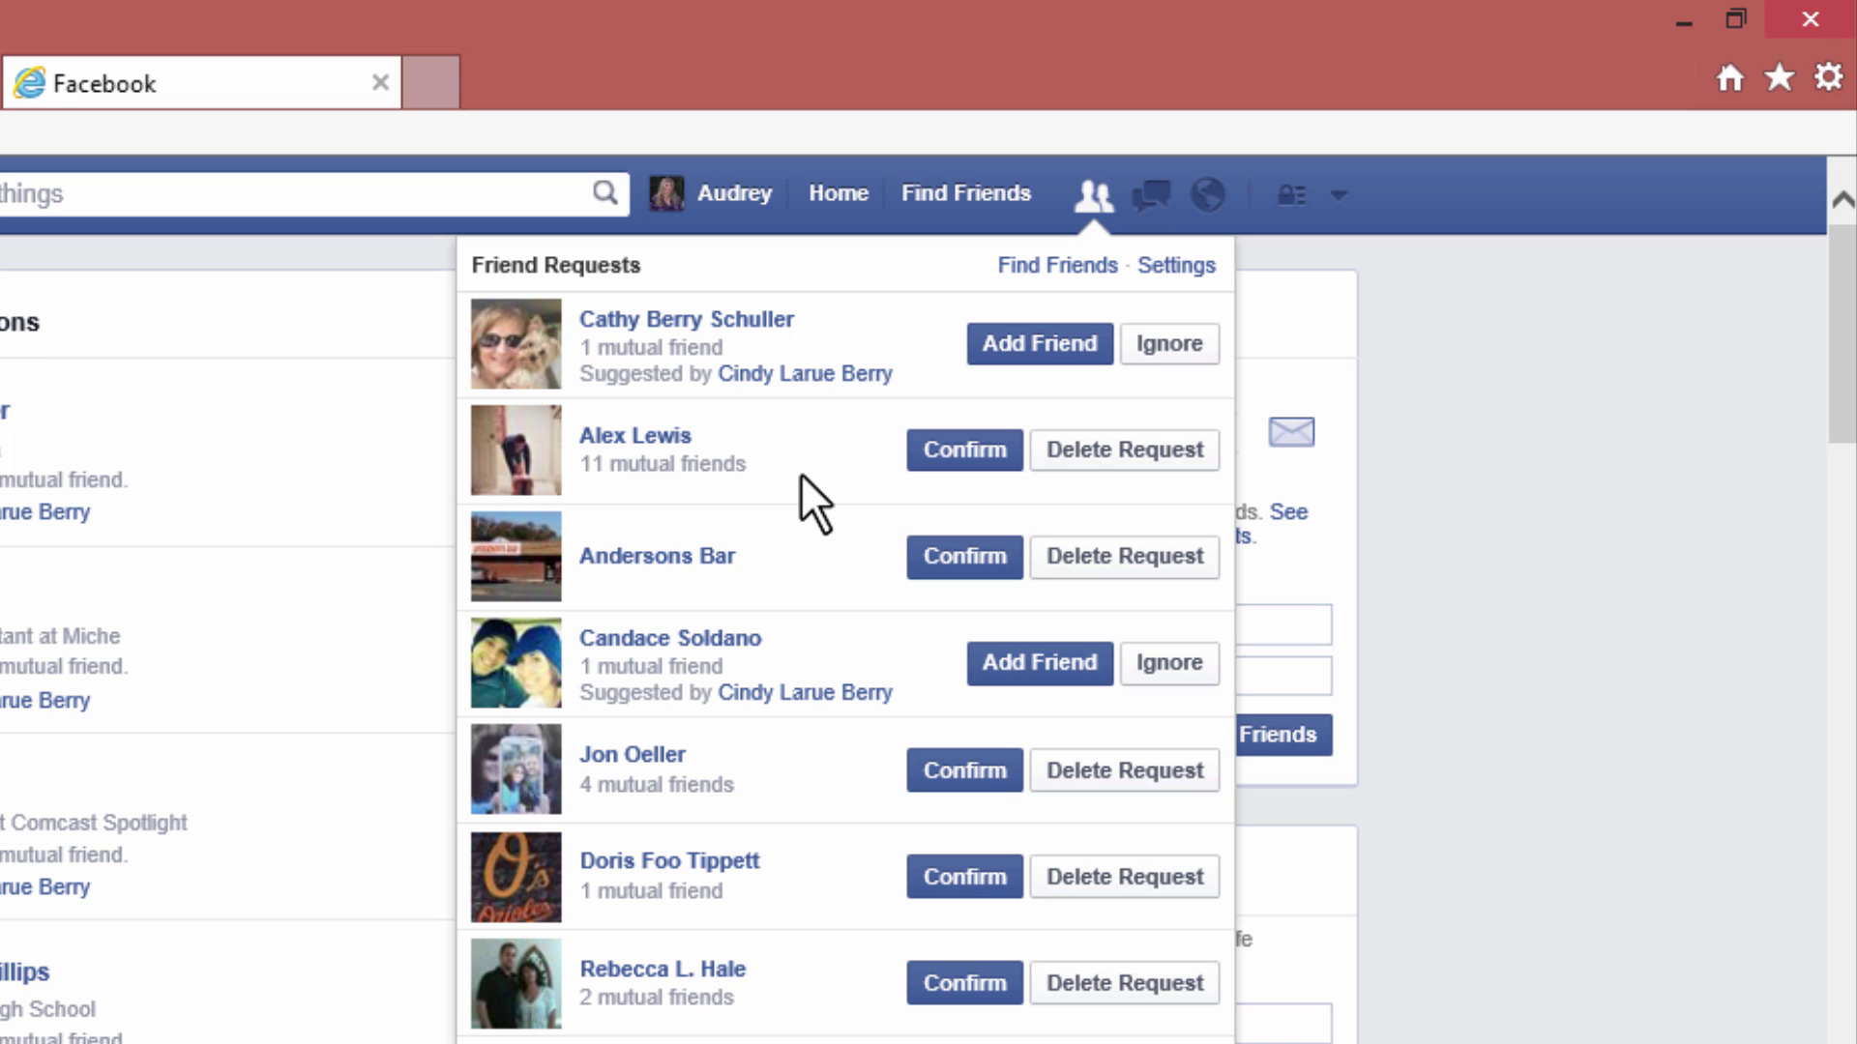
{"action": "scroll", "coordinate": [801, 473], "scroll_direction": "down", "scroll_amount": 15}
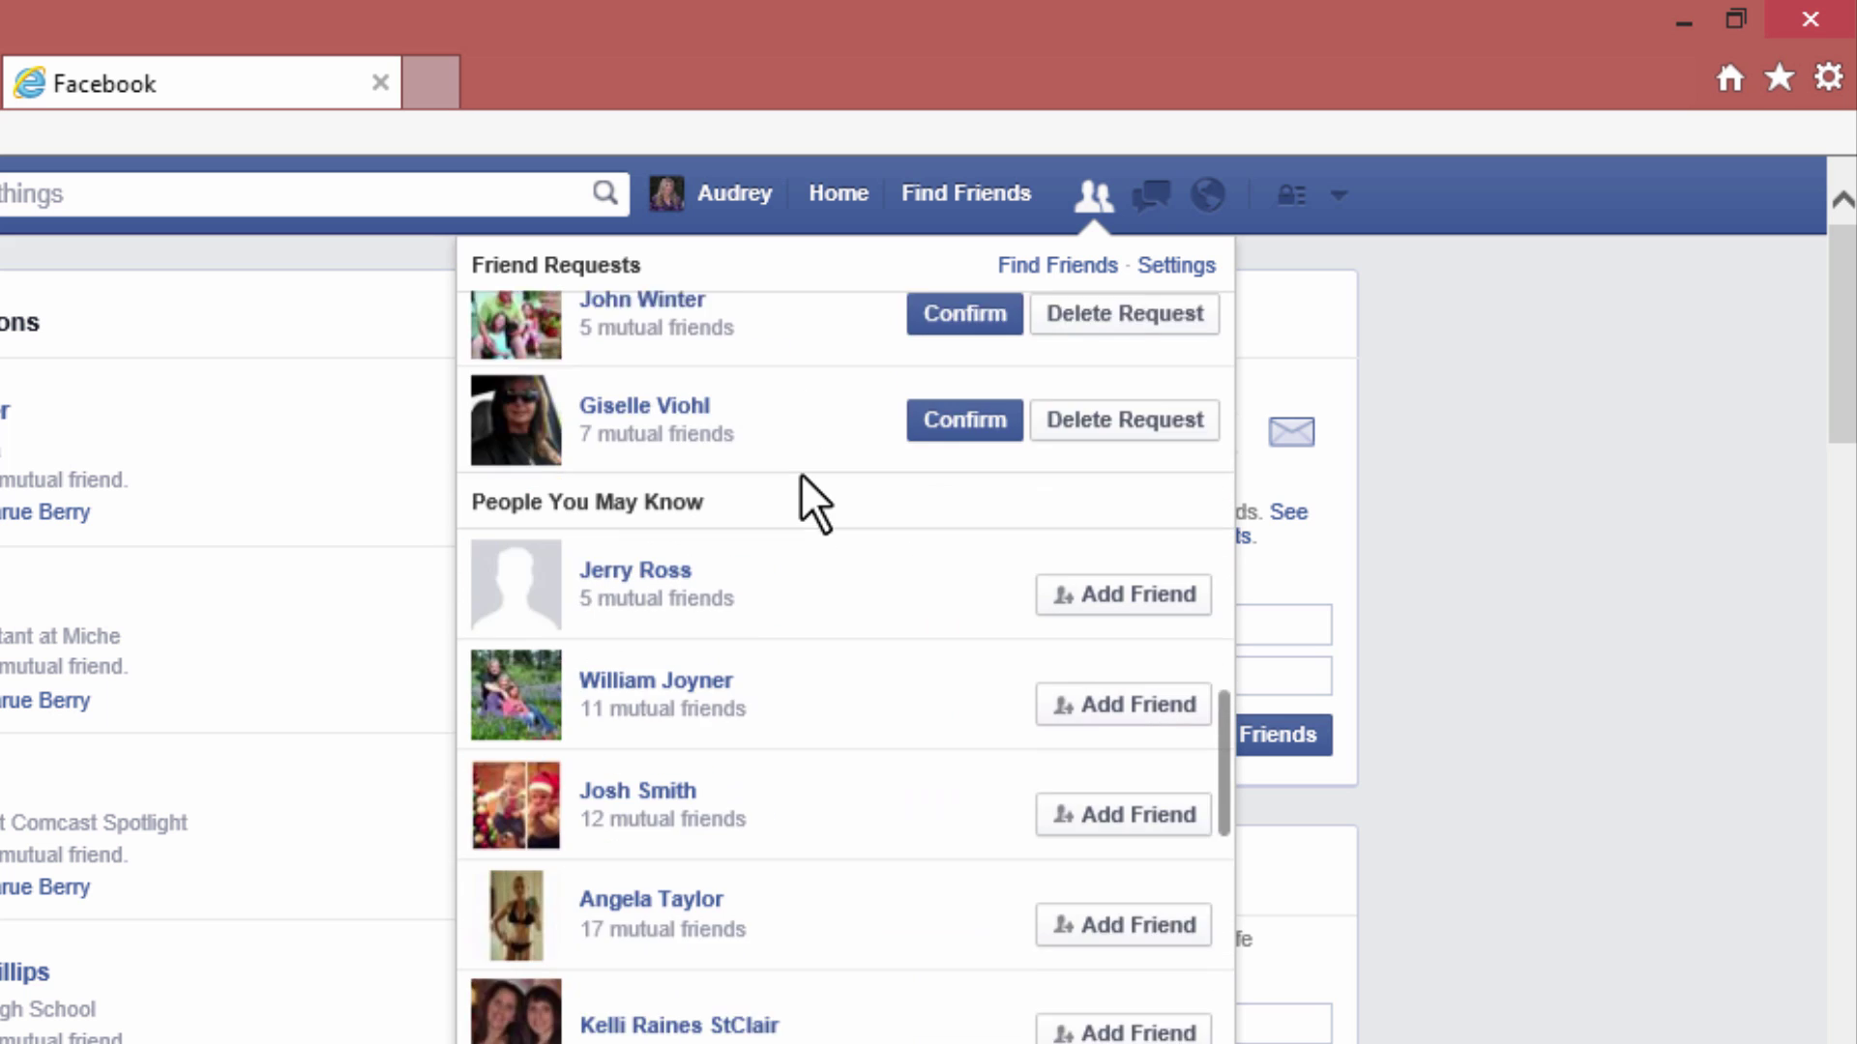
{"action": "scroll", "coordinate": [801, 474], "scroll_direction": "down", "scroll_amount": 3}
{"action": "scroll", "coordinate": [801, 474], "scroll_direction": "up", "scroll_amount": 3}
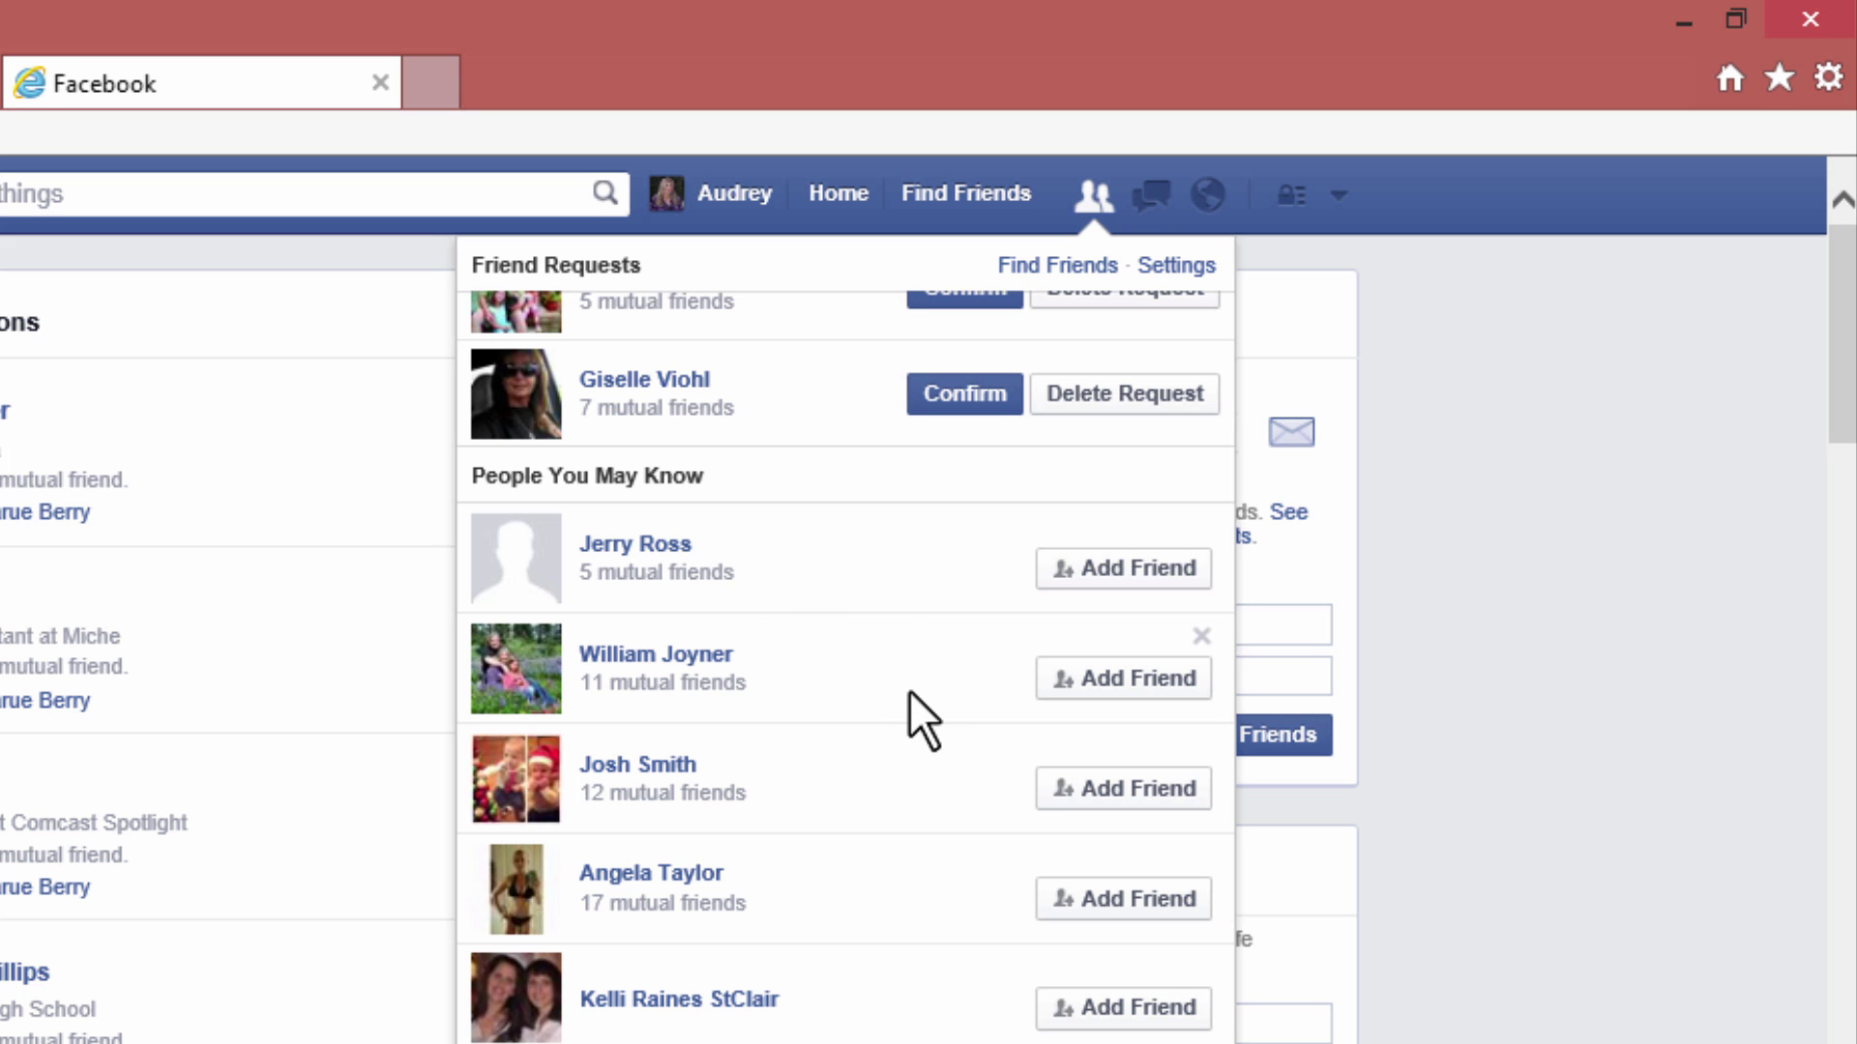
{"action": "scroll", "coordinate": [914, 700], "scroll_direction": "down", "scroll_amount": 3}
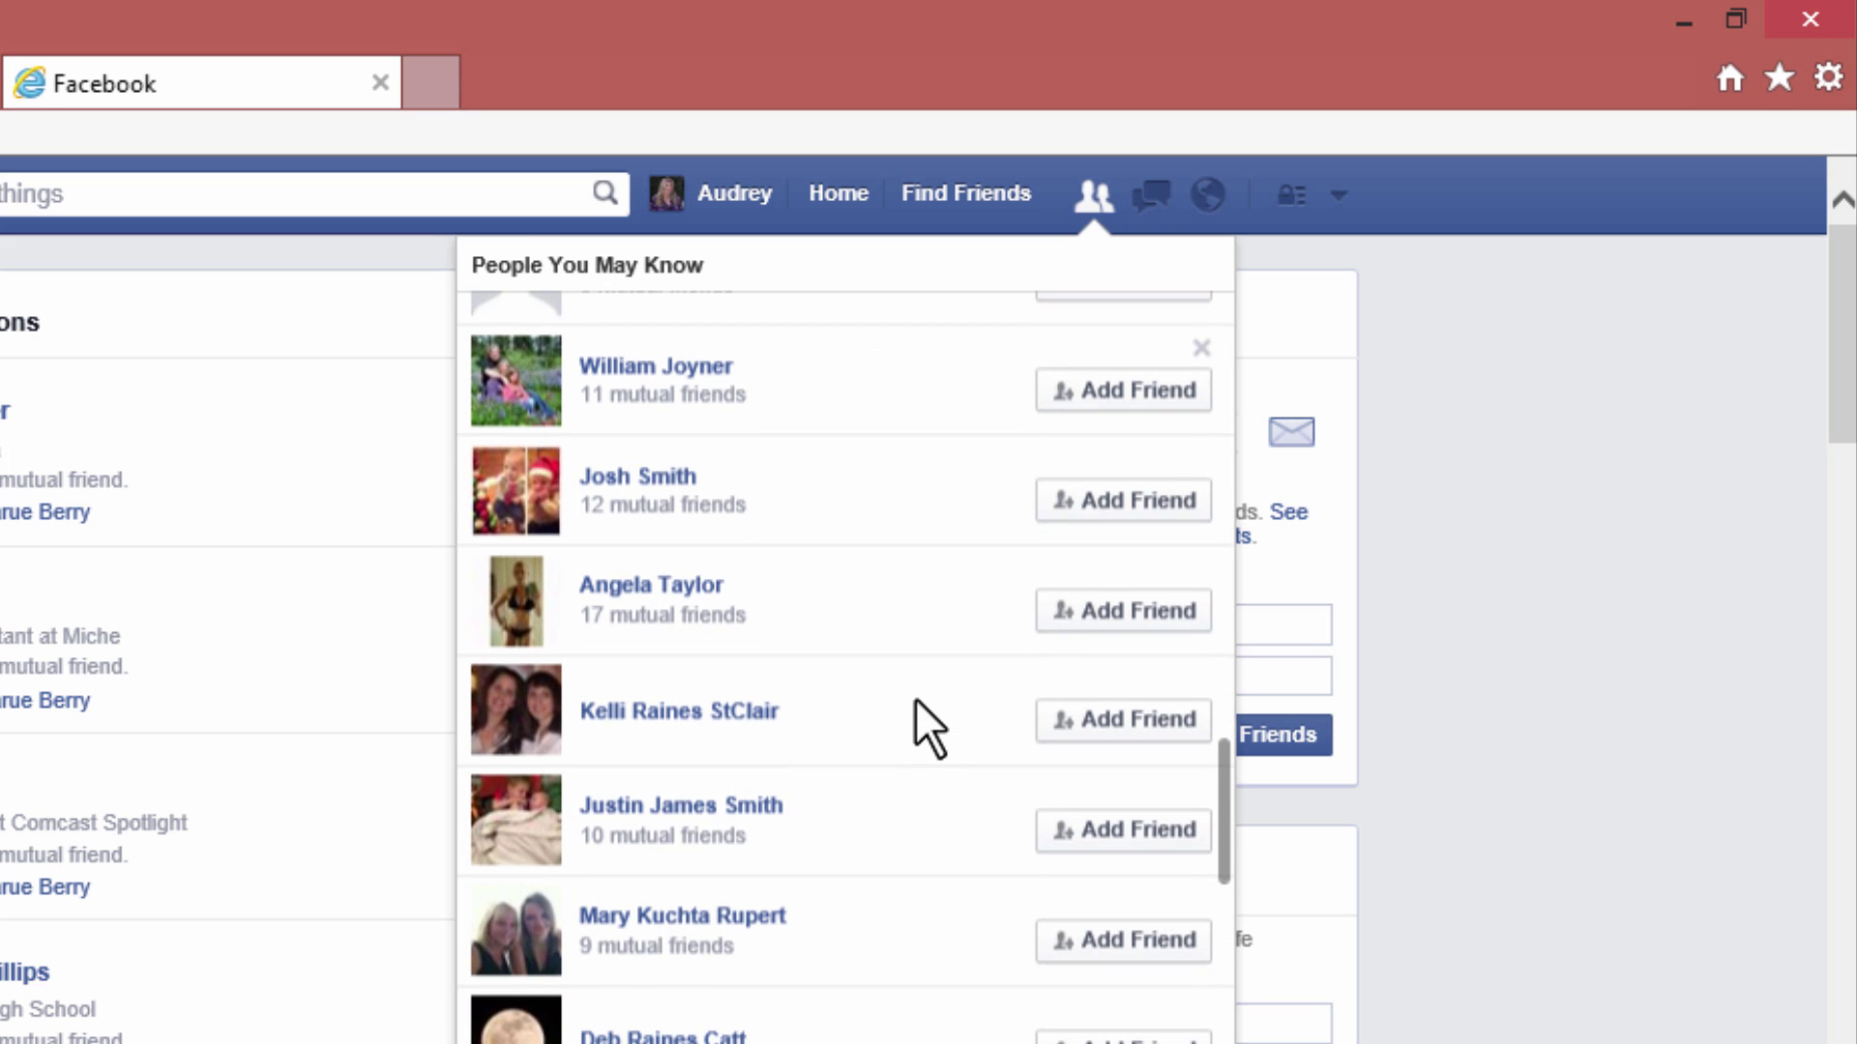
{"action": "scroll", "coordinate": [929, 727], "scroll_direction": "up", "scroll_amount": 2}
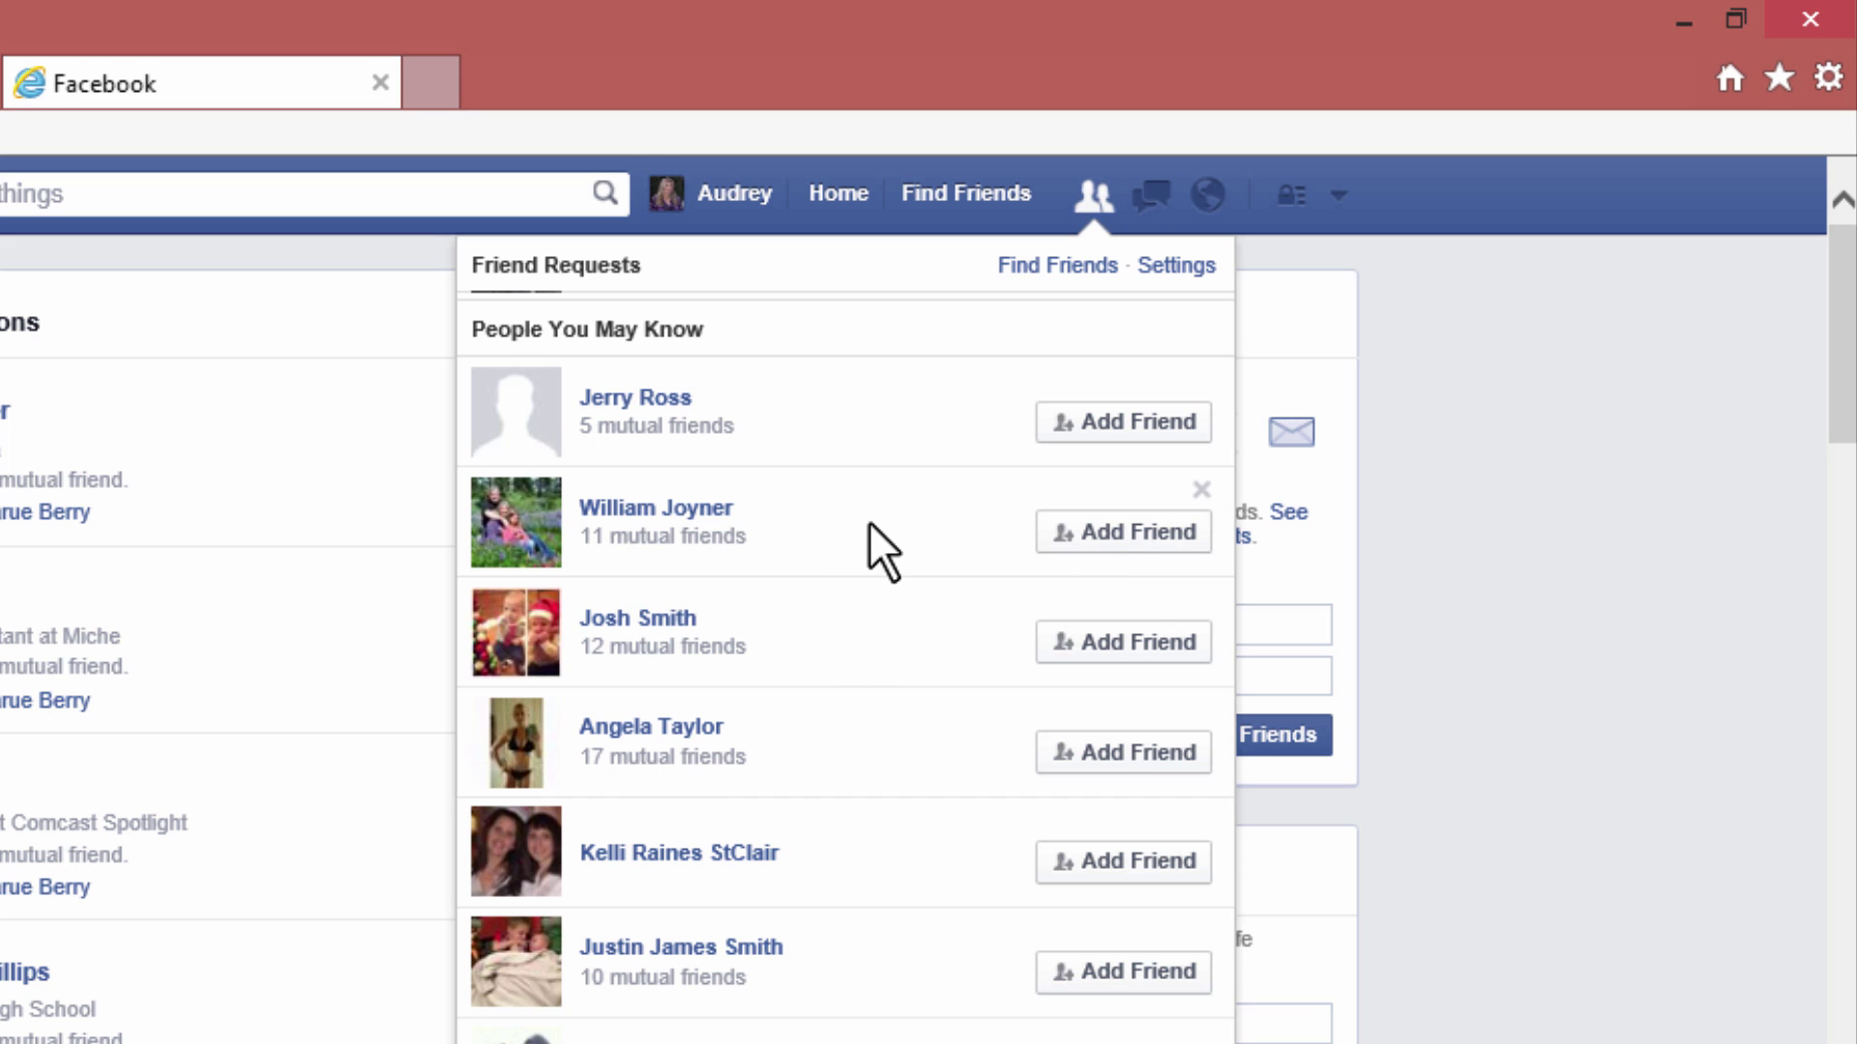
{"action": "scroll", "coordinate": [868, 520], "scroll_direction": "up", "scroll_amount": 10}
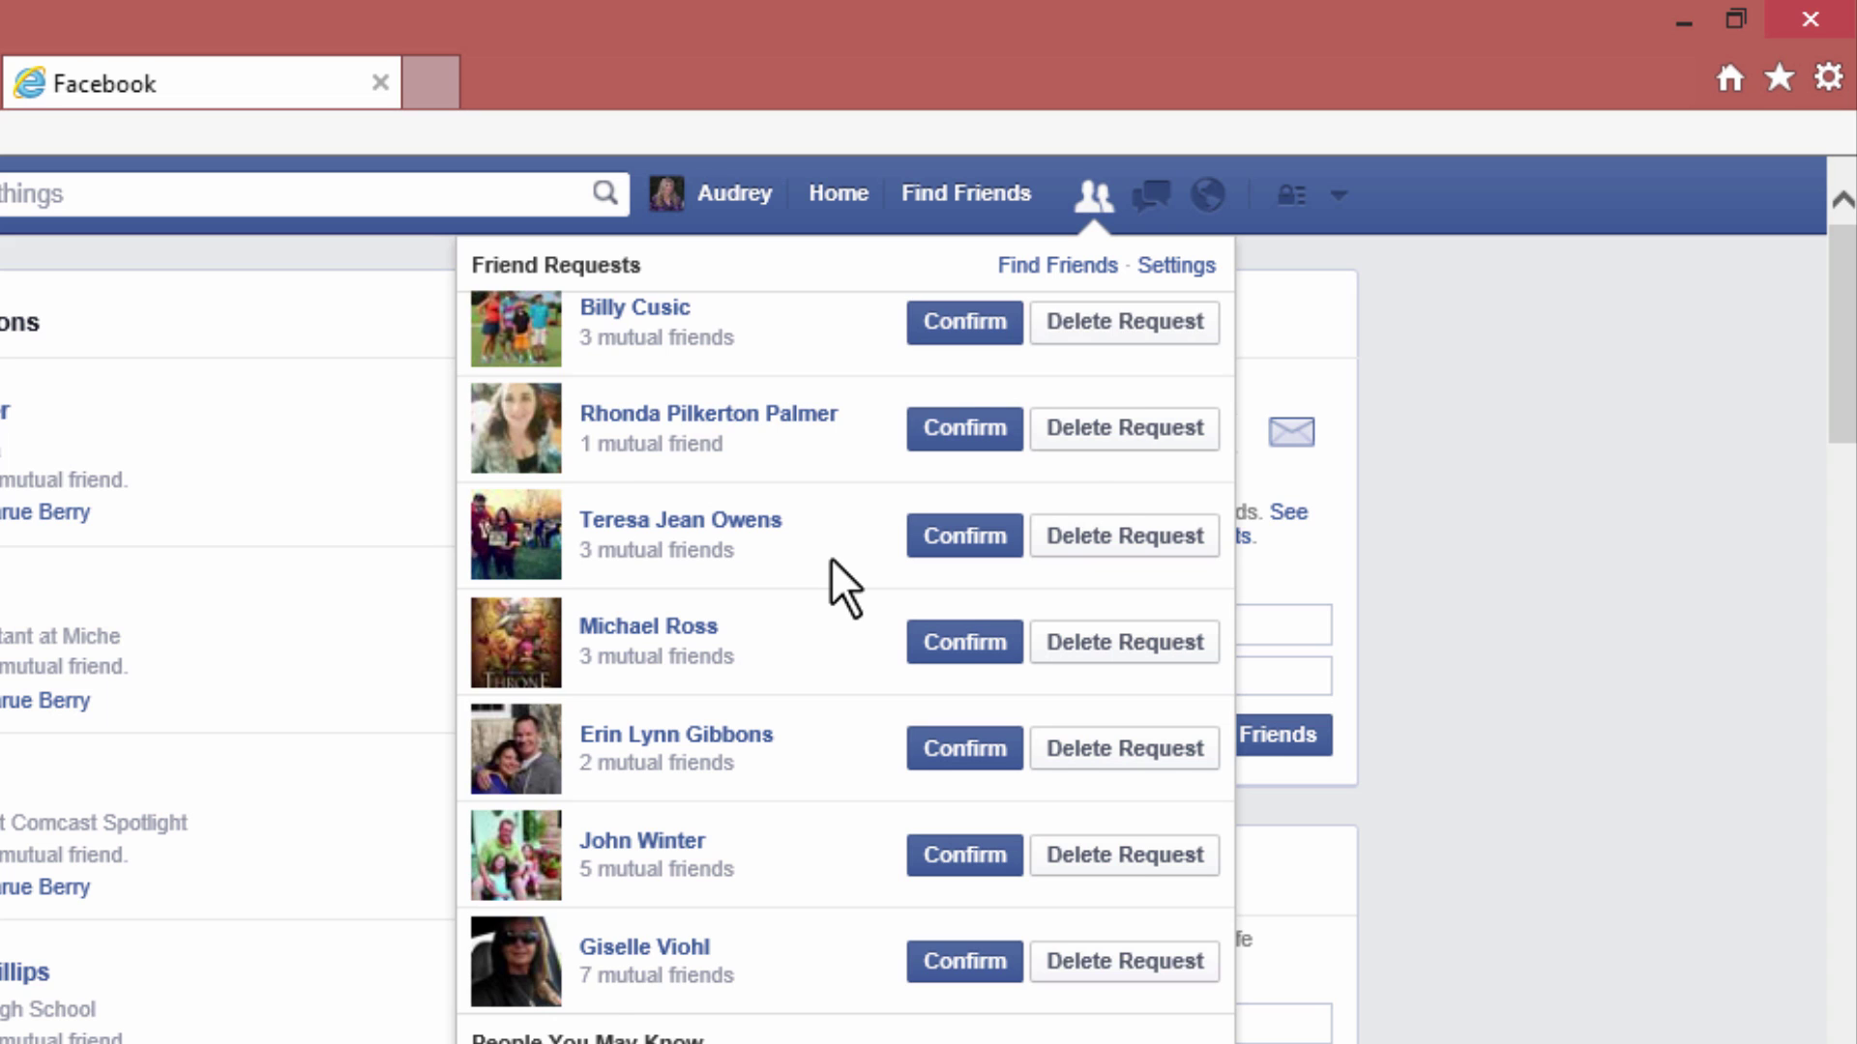
{"action": "scroll", "coordinate": [839, 580], "scroll_direction": "up", "scroll_amount": 10}
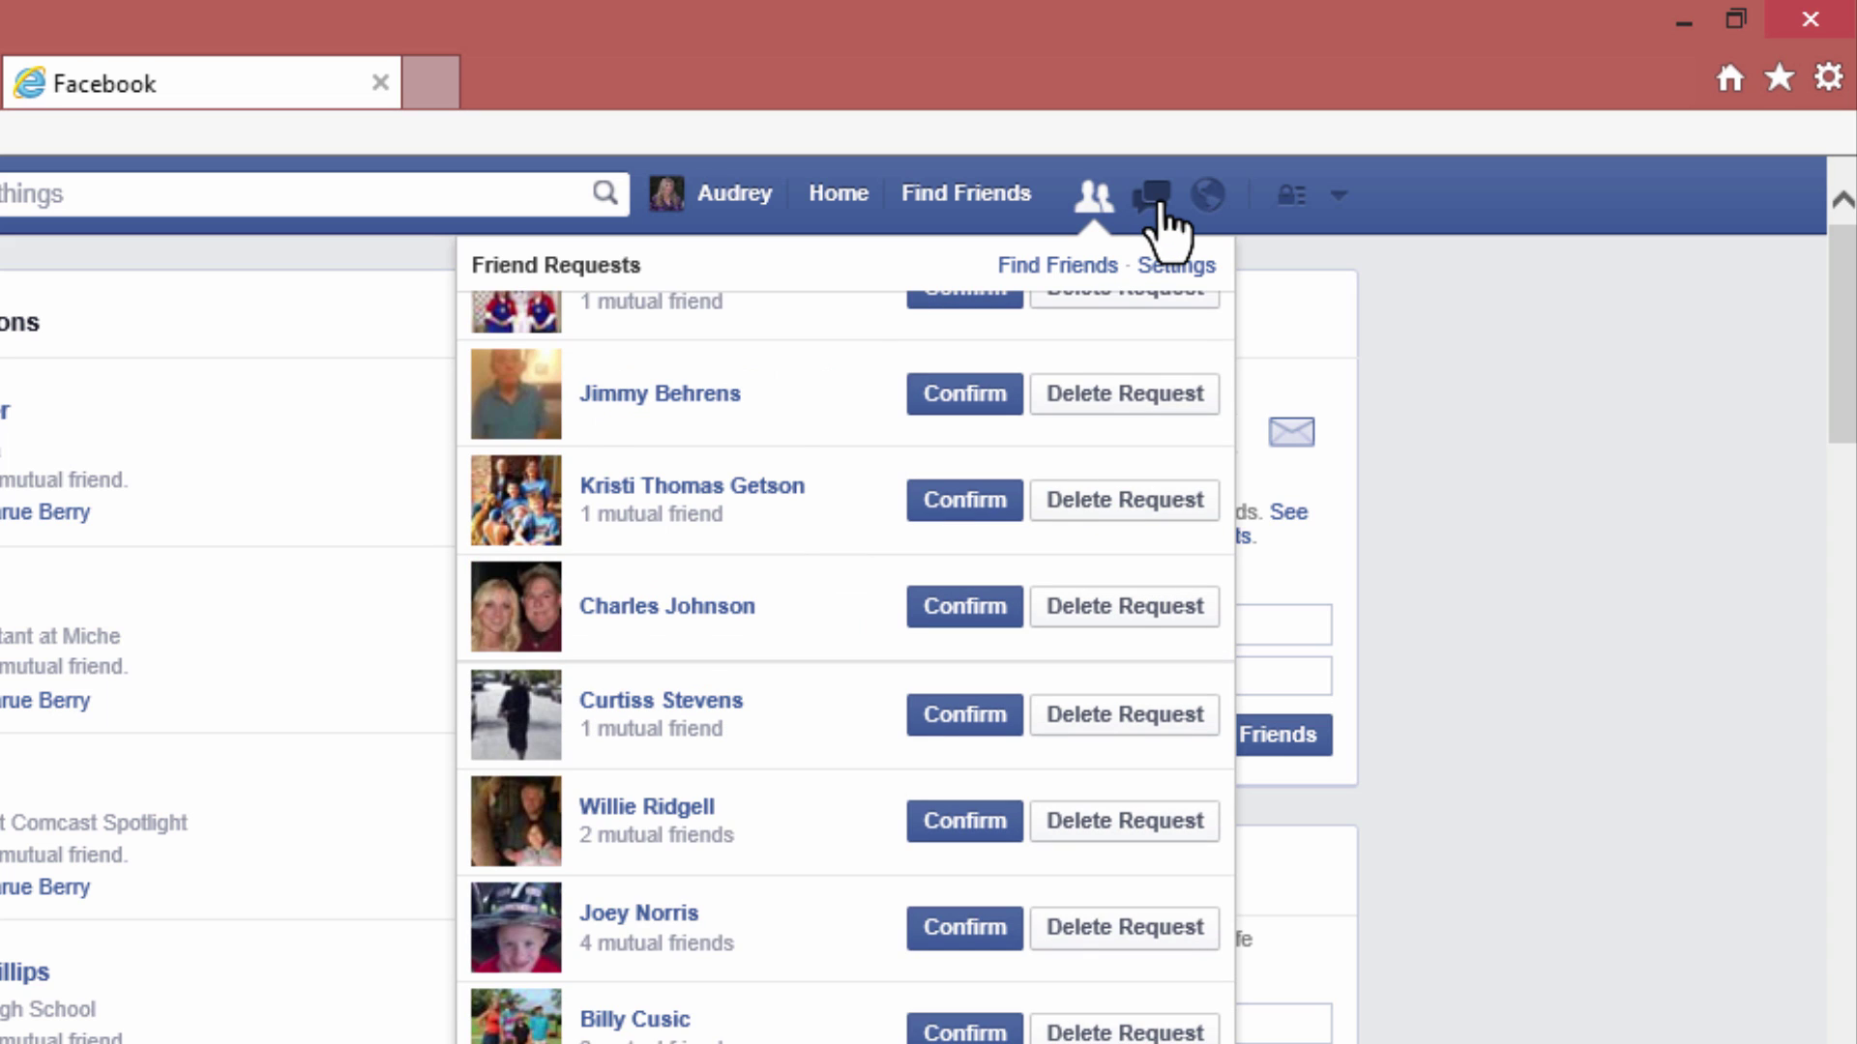
- View the recent messages in the inbox and the list of notifications
{"action": "left_click", "coordinate": [1160, 206]}
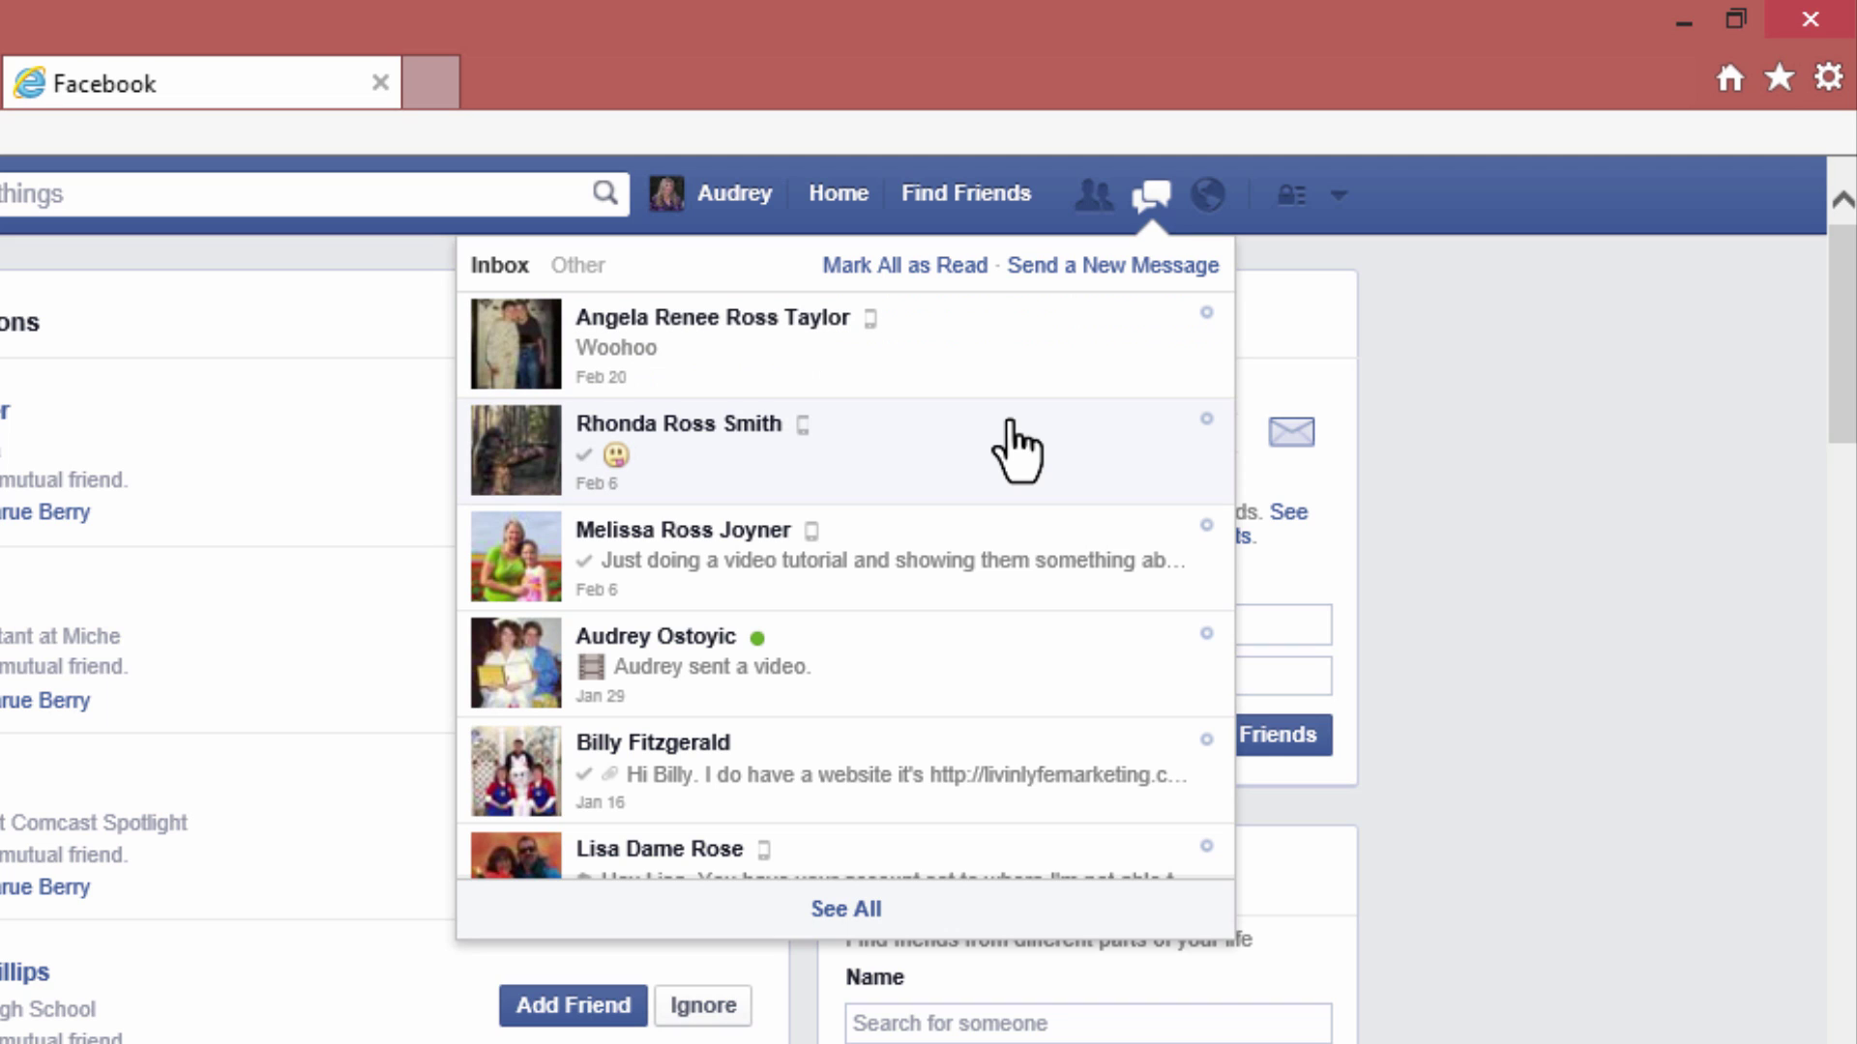
{"action": "left_click", "coordinate": [1209, 198]}
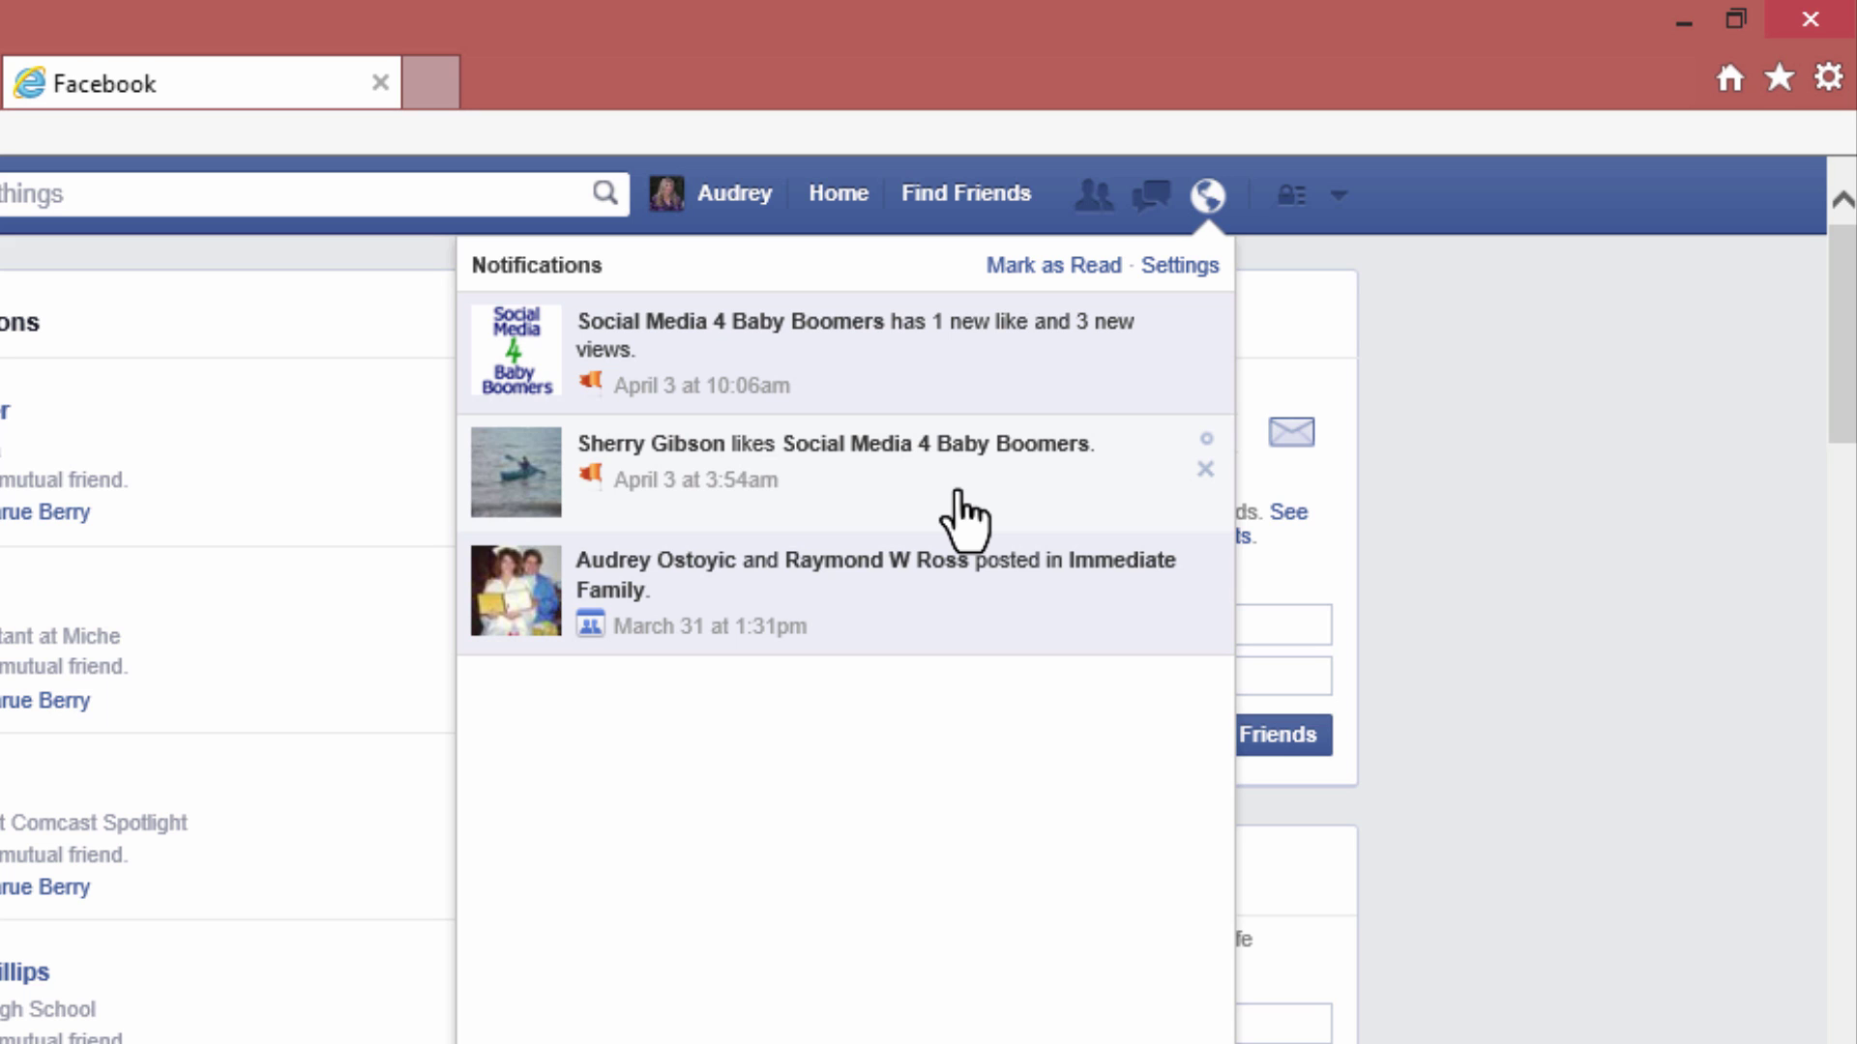
- View the Privacy Shortcuts and the account options for pages, ads, settings and logging out
{"action": "left_click", "coordinate": [1289, 198]}
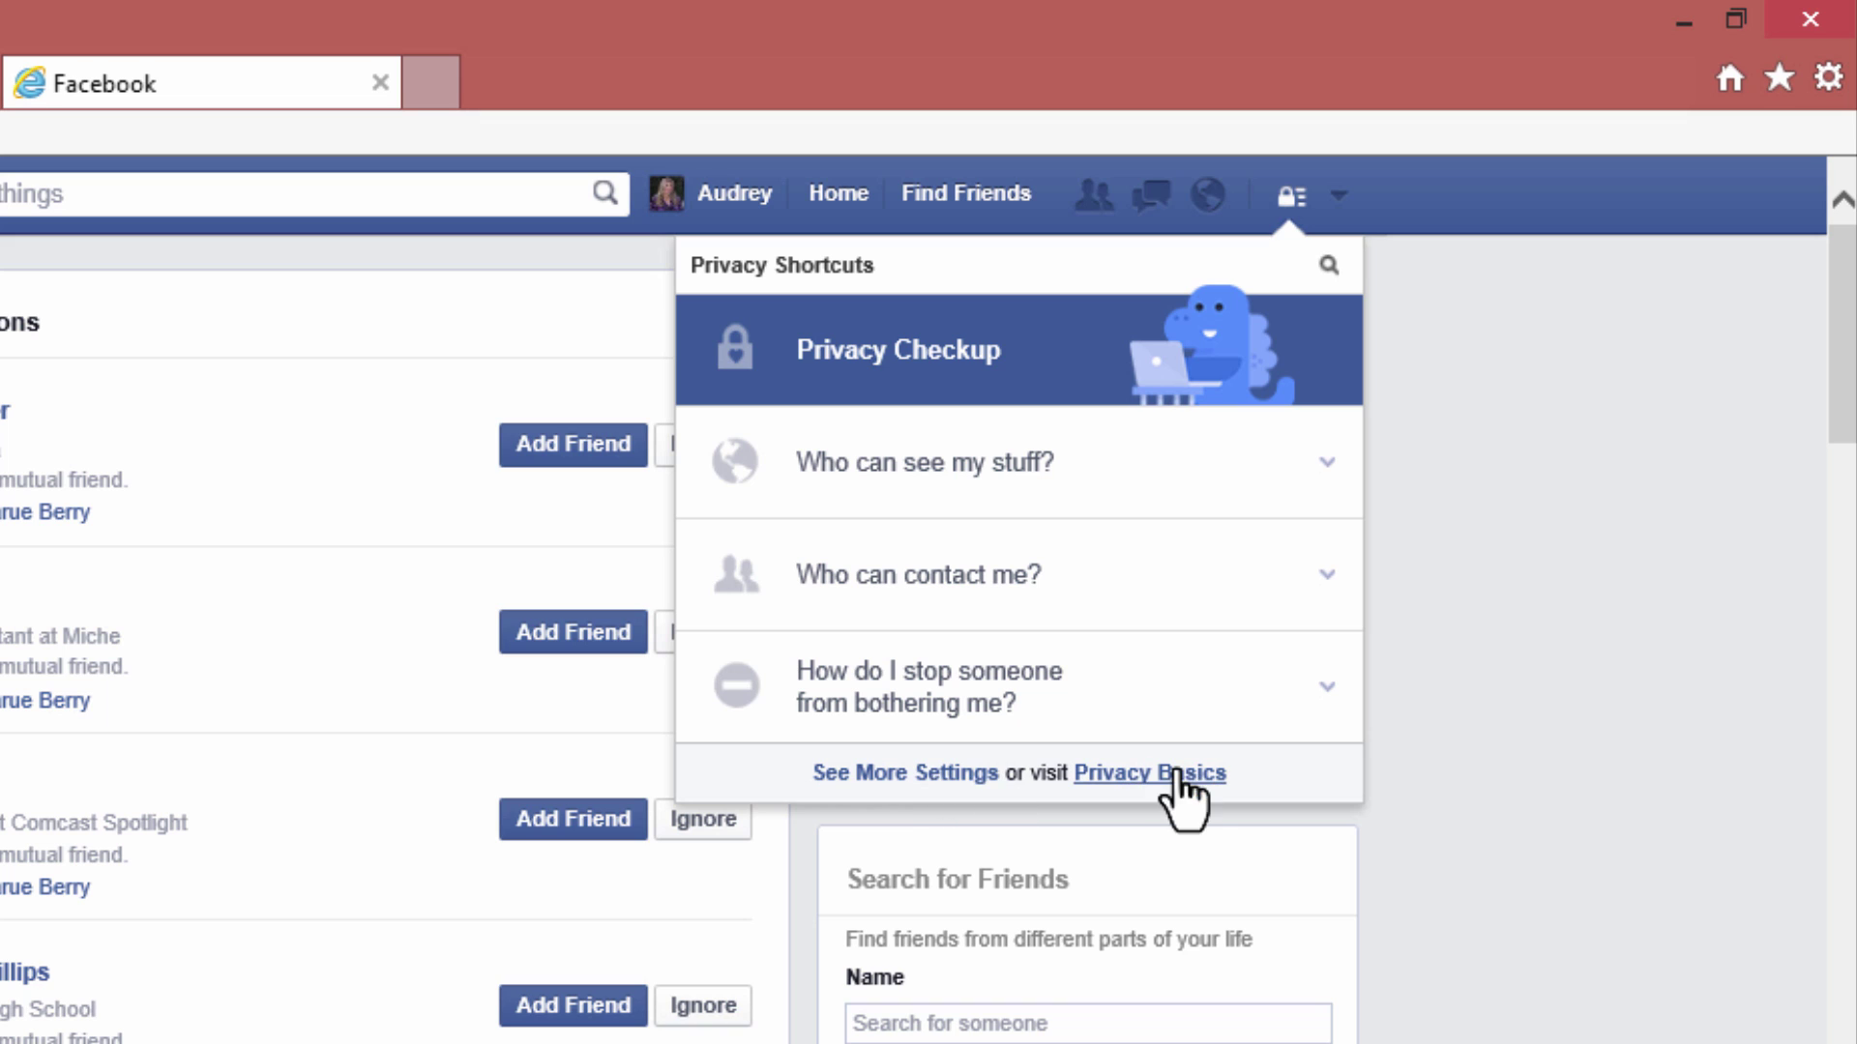
{"action": "left_click", "coordinate": [1339, 198]}
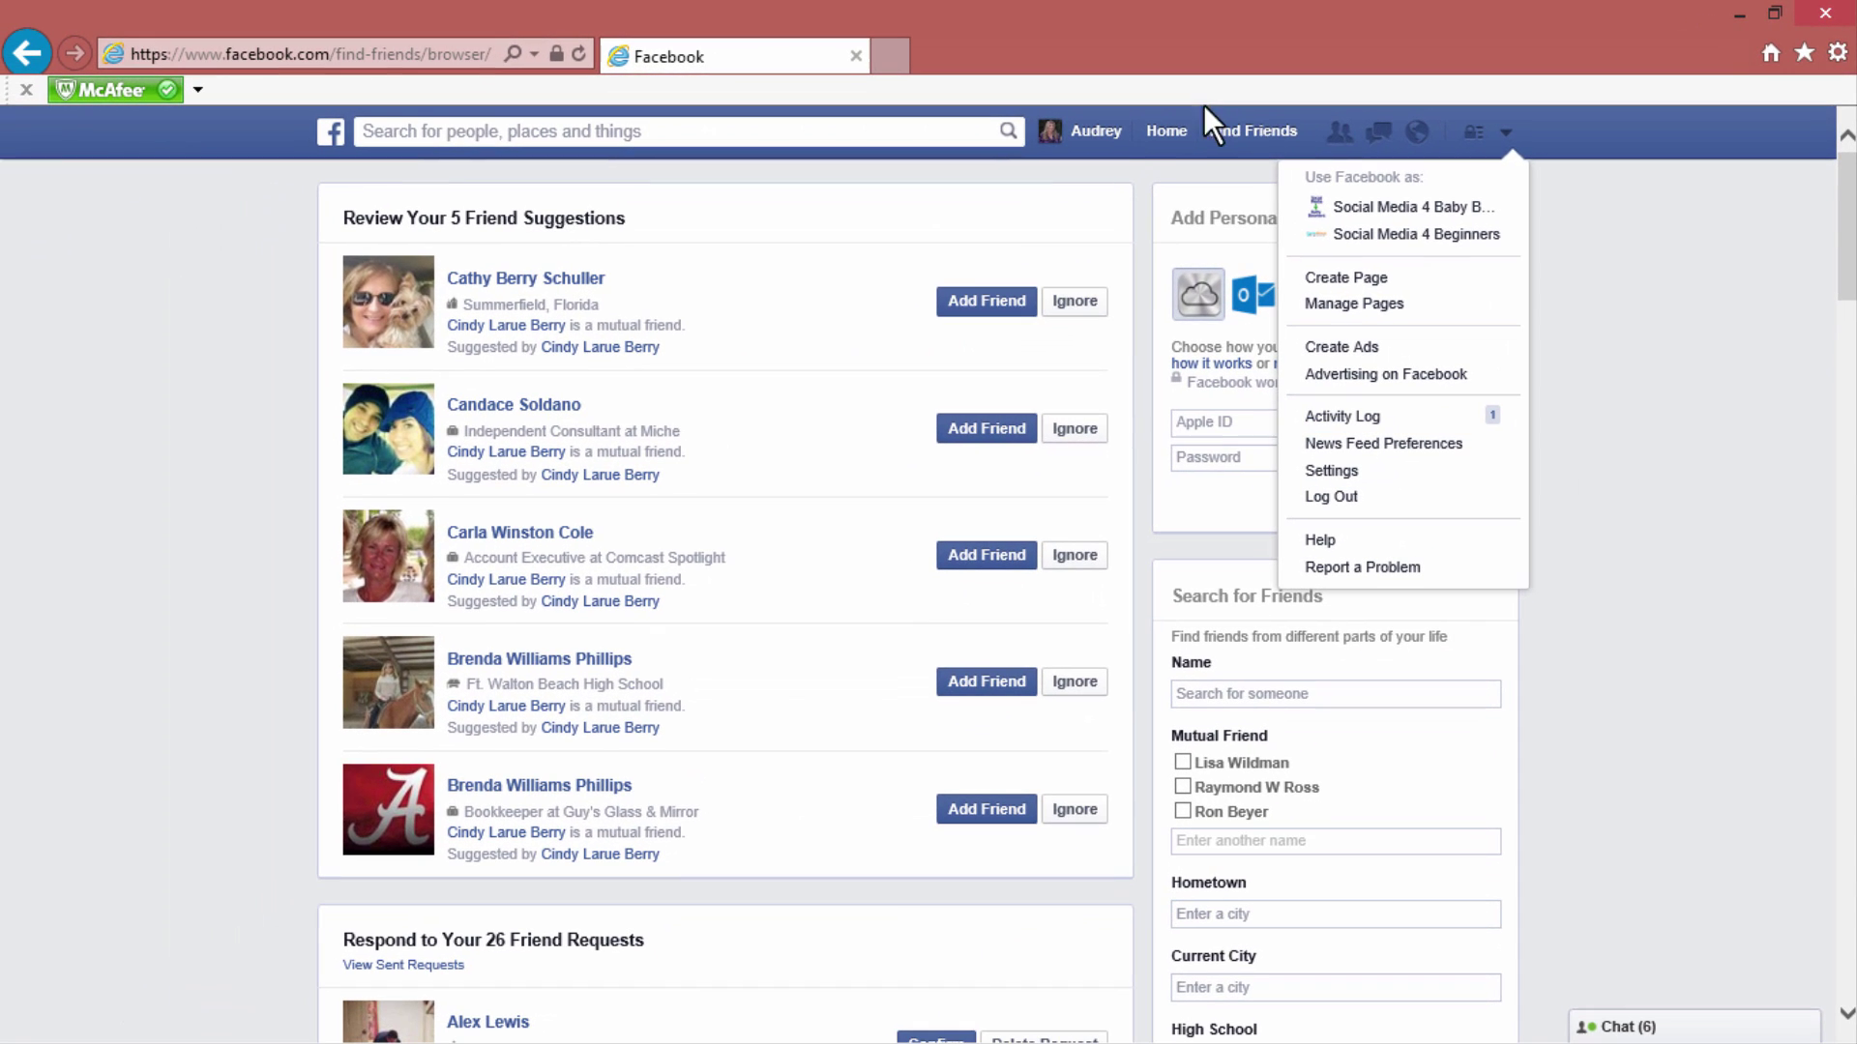
- Return to the home page and view the News Feed sorting options without changing the current choice
{"action": "left_click", "coordinate": [1168, 145]}
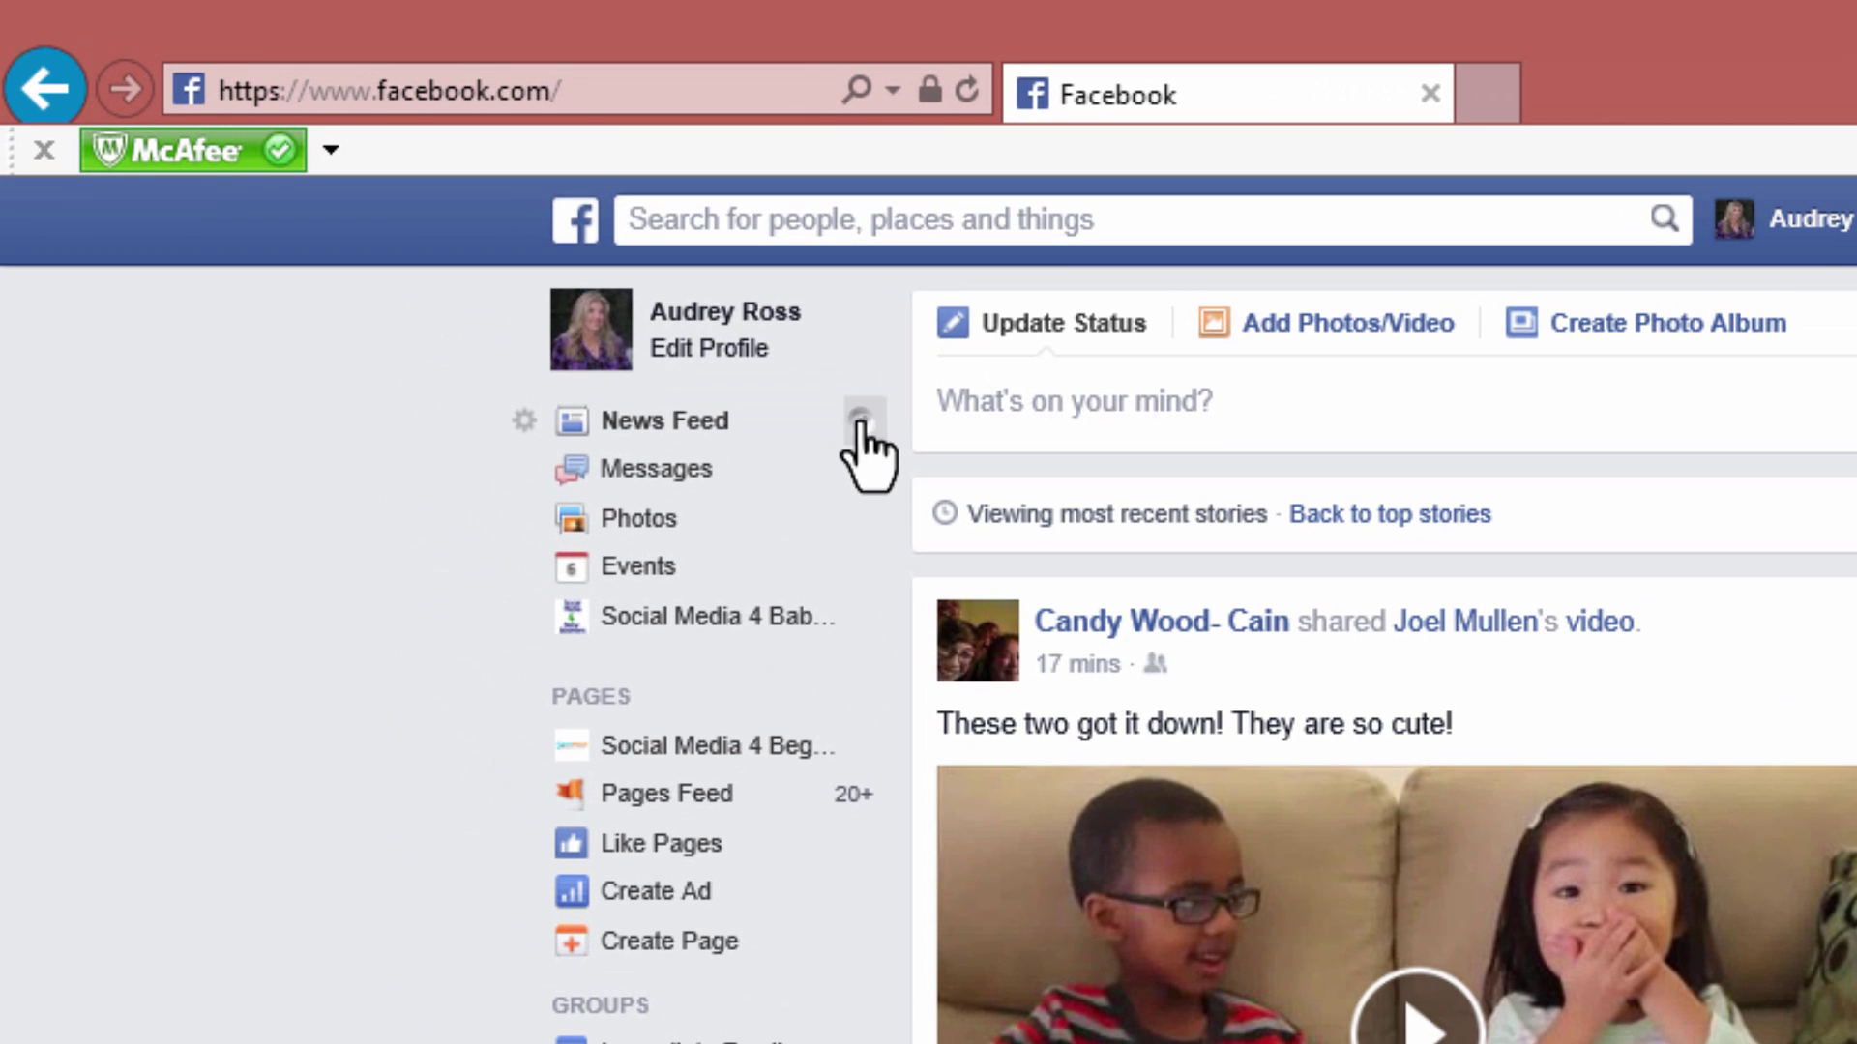
{"action": "left_click", "coordinate": [863, 423]}
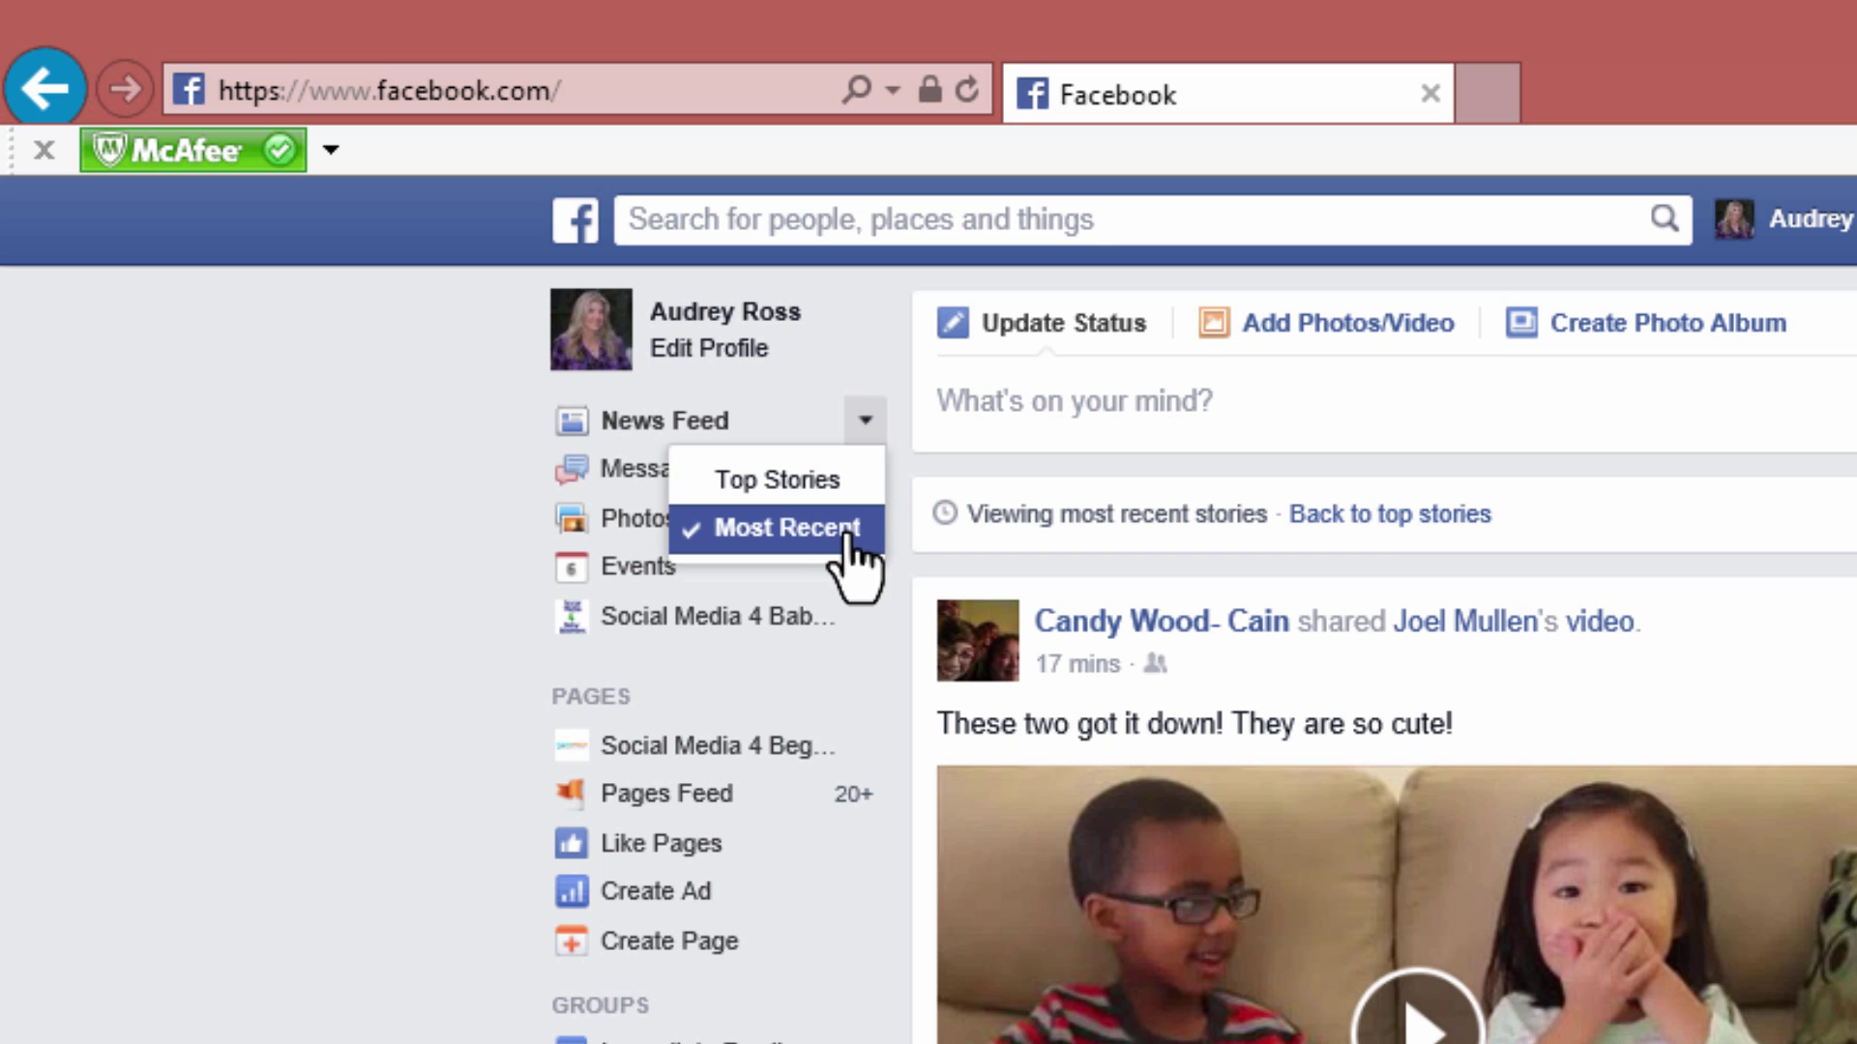
{"action": "left_click", "coordinate": [246, 624]}
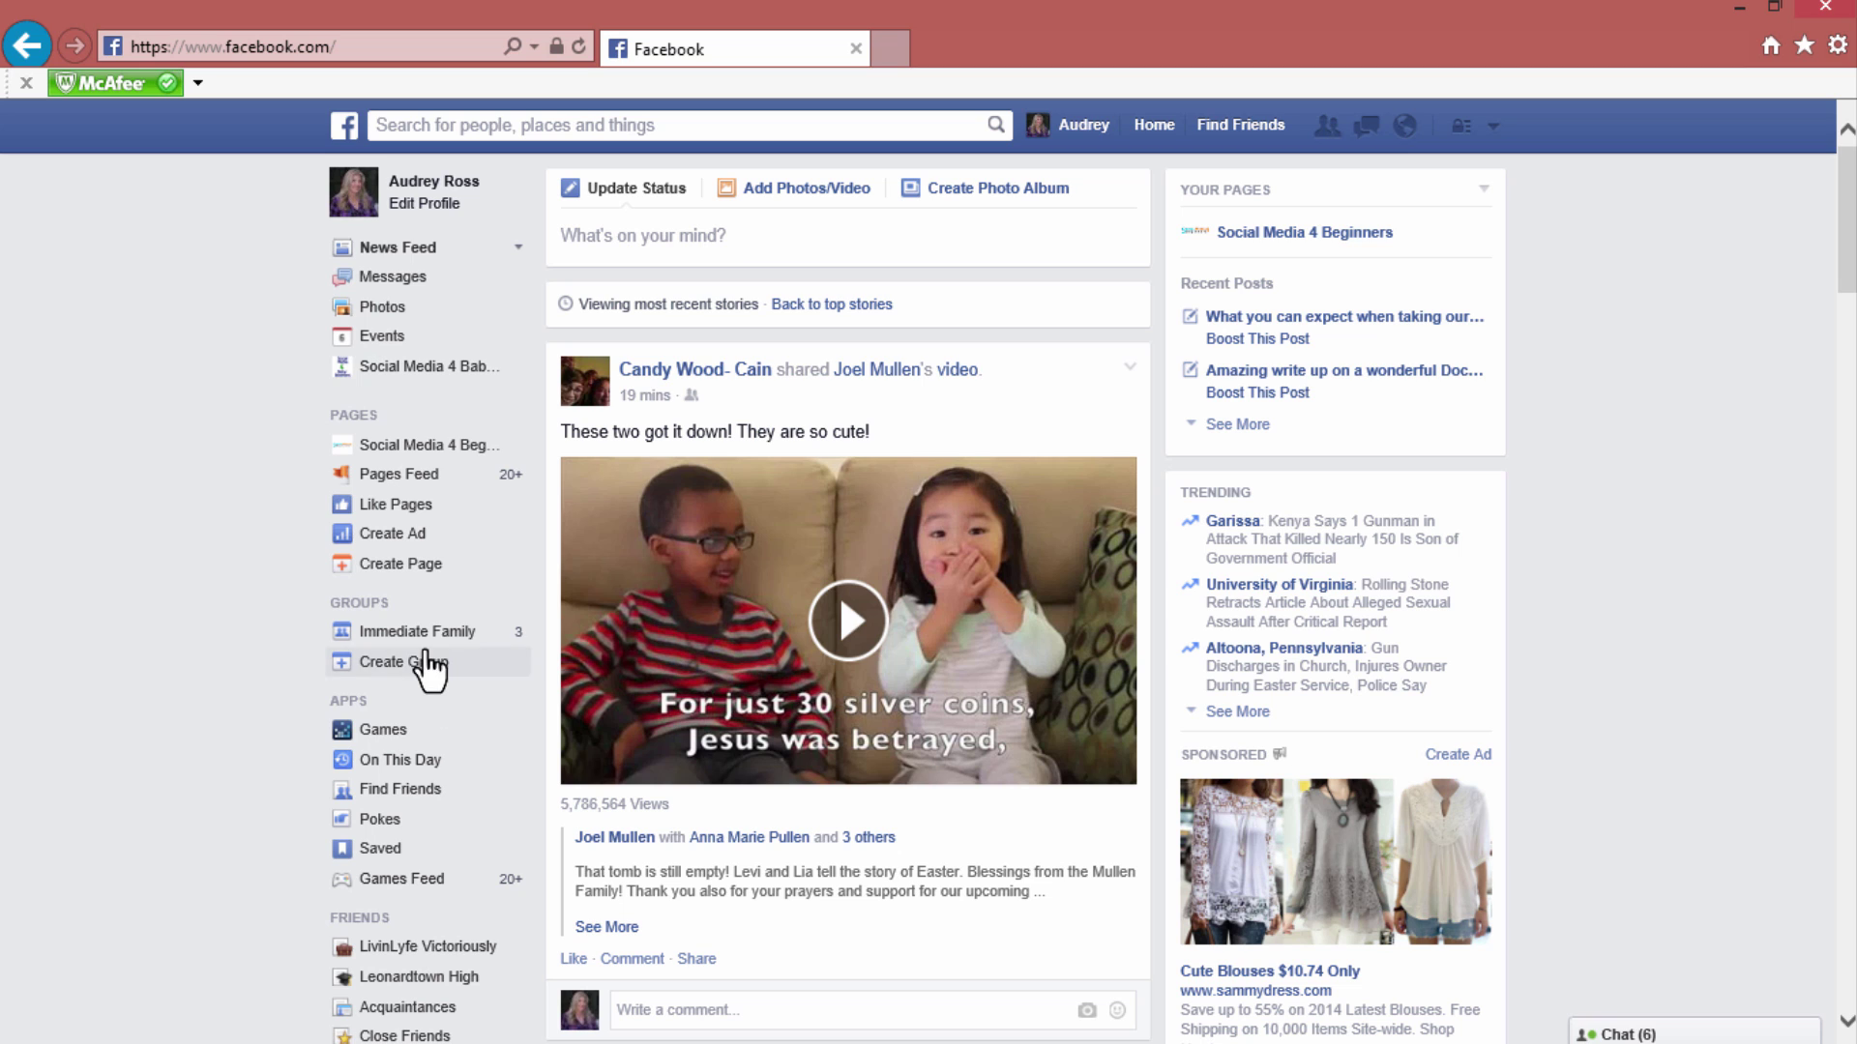
- Look through the home page shortcuts for pages, groups, apps, friends, interests and events
{"action": "scroll", "coordinate": [380, 563], "scroll_direction": "down", "scroll_amount": 1}
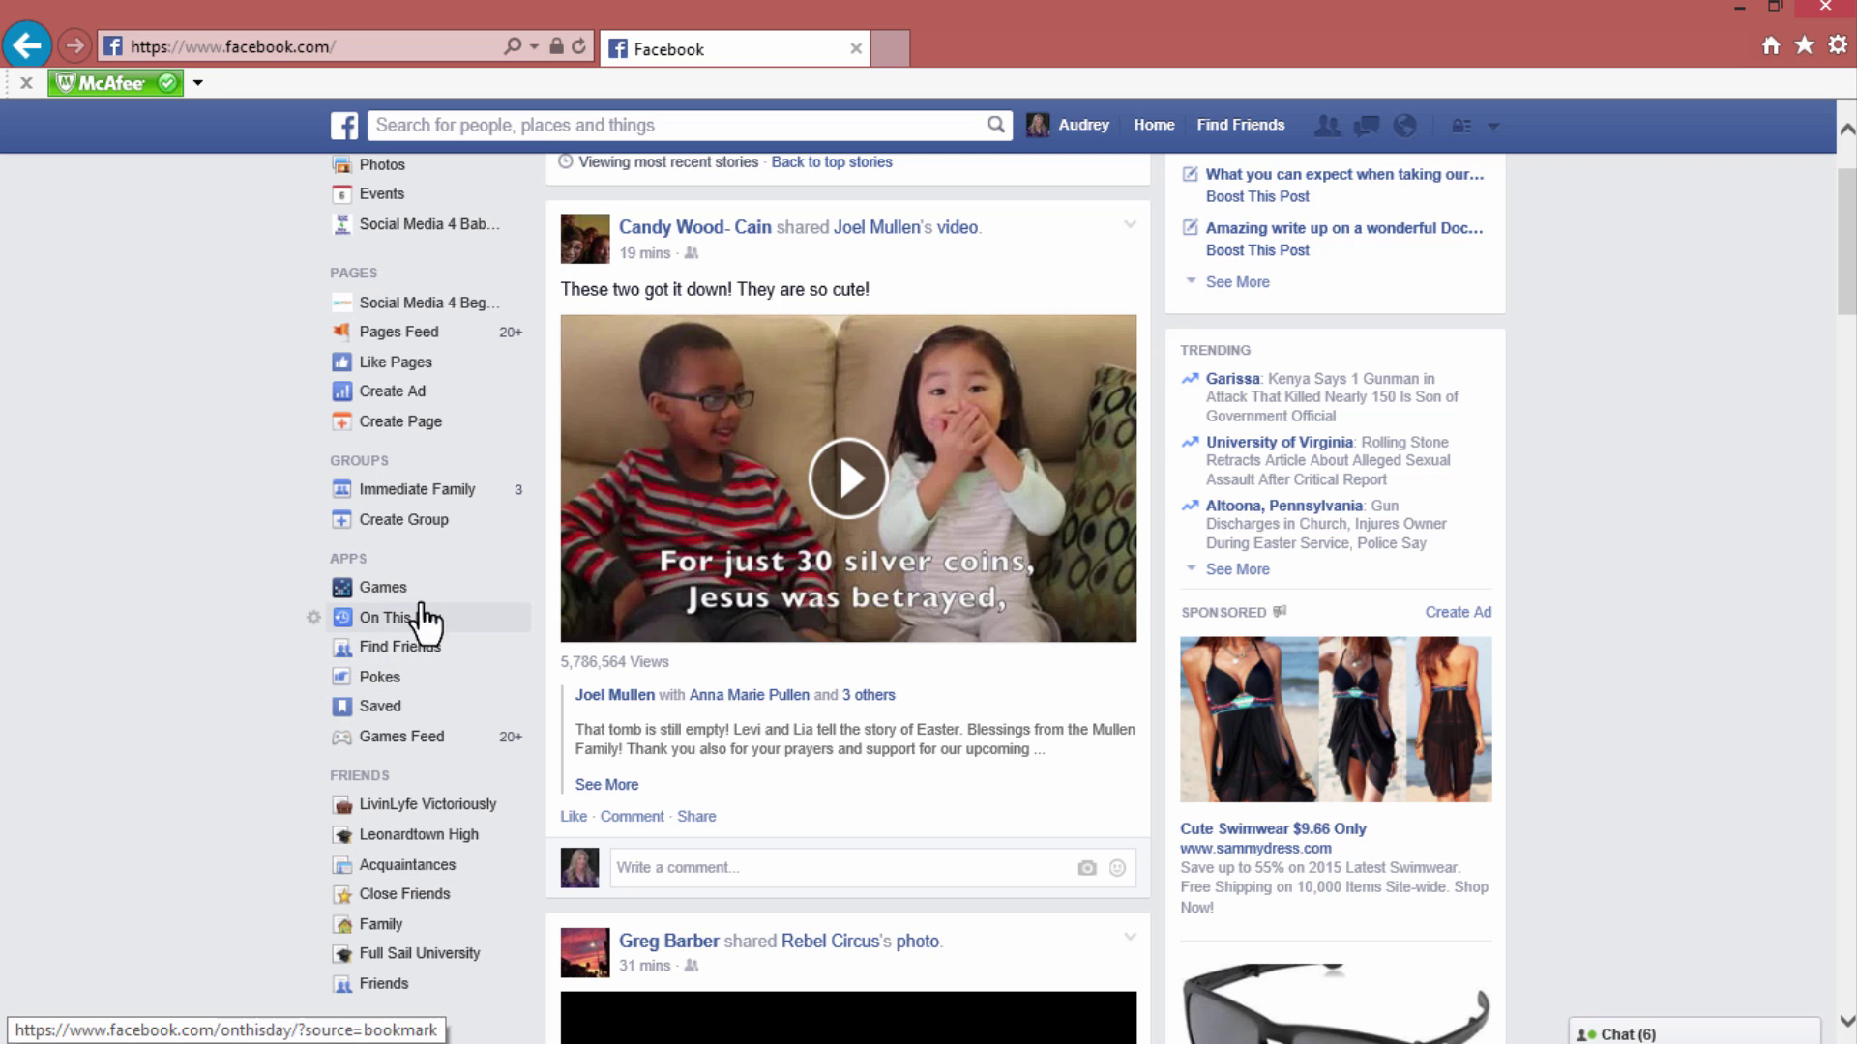
{"action": "scroll", "coordinate": [398, 559], "scroll_direction": "down", "scroll_amount": 2}
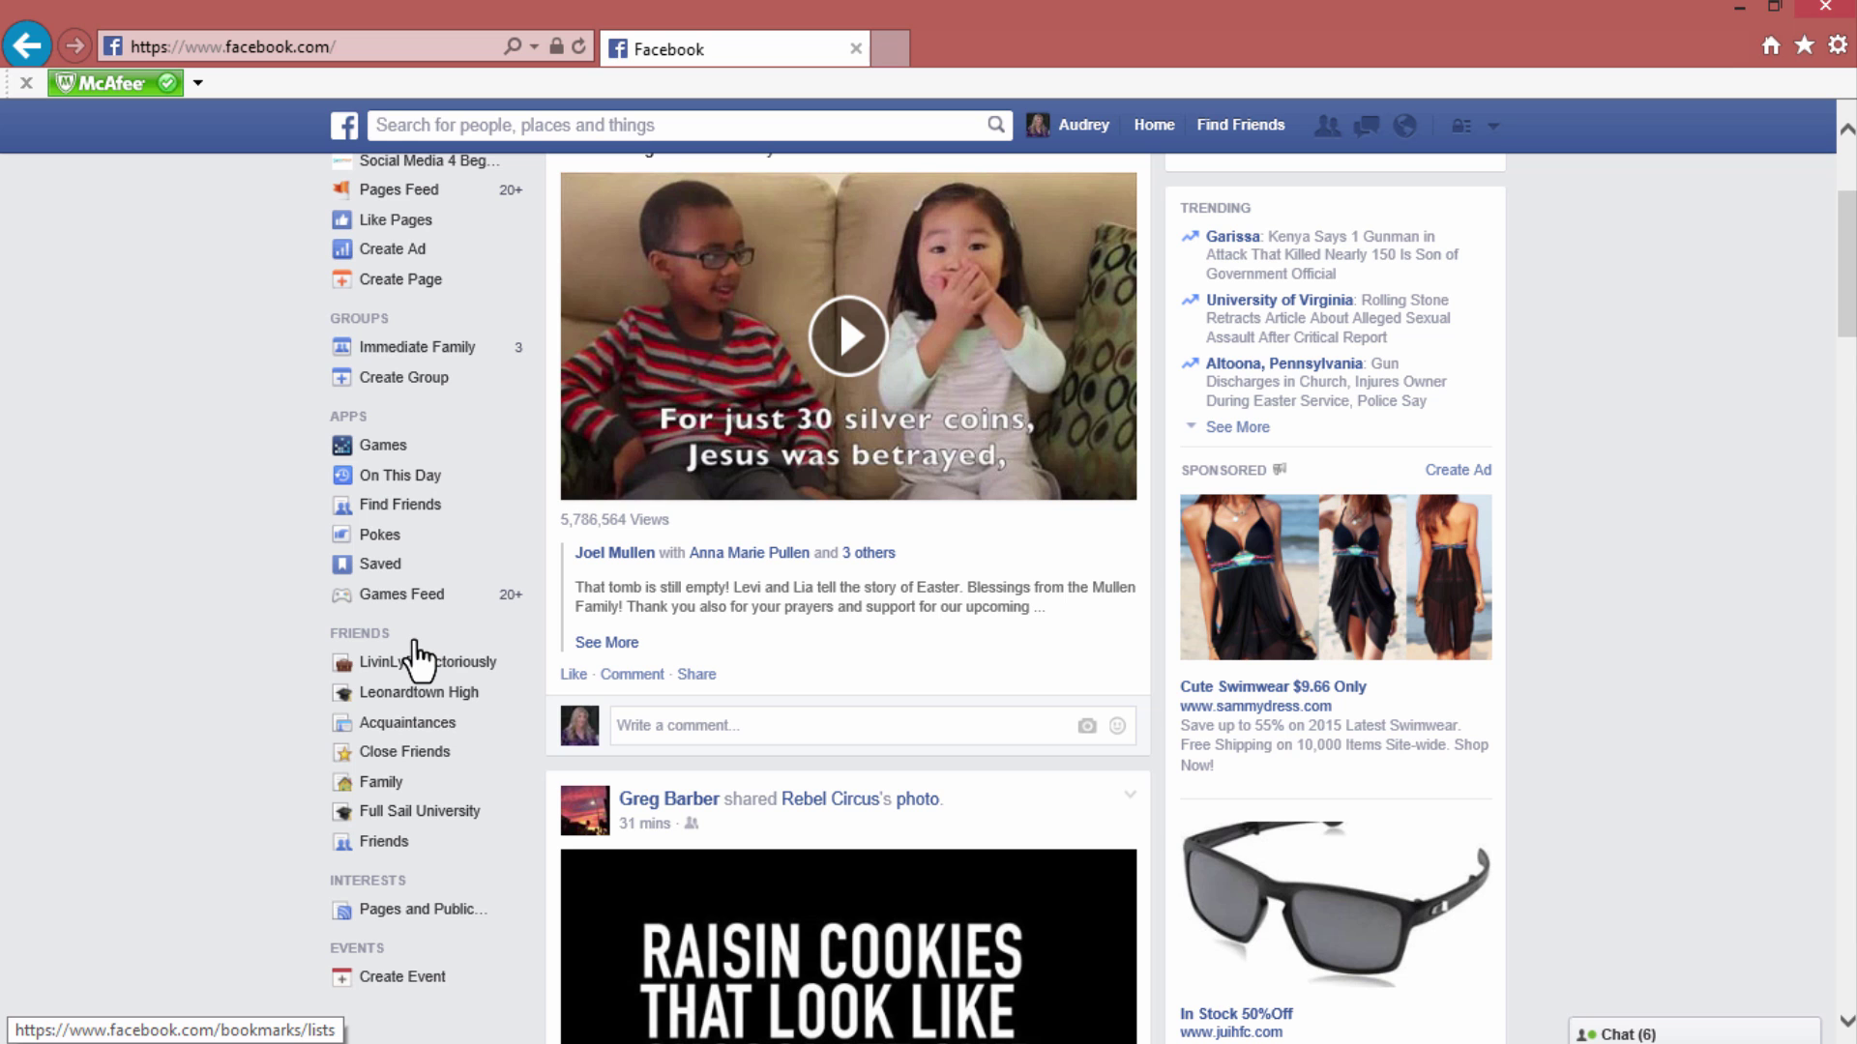
{"action": "scroll", "coordinate": [419, 662], "scroll_direction": "down", "scroll_amount": 1}
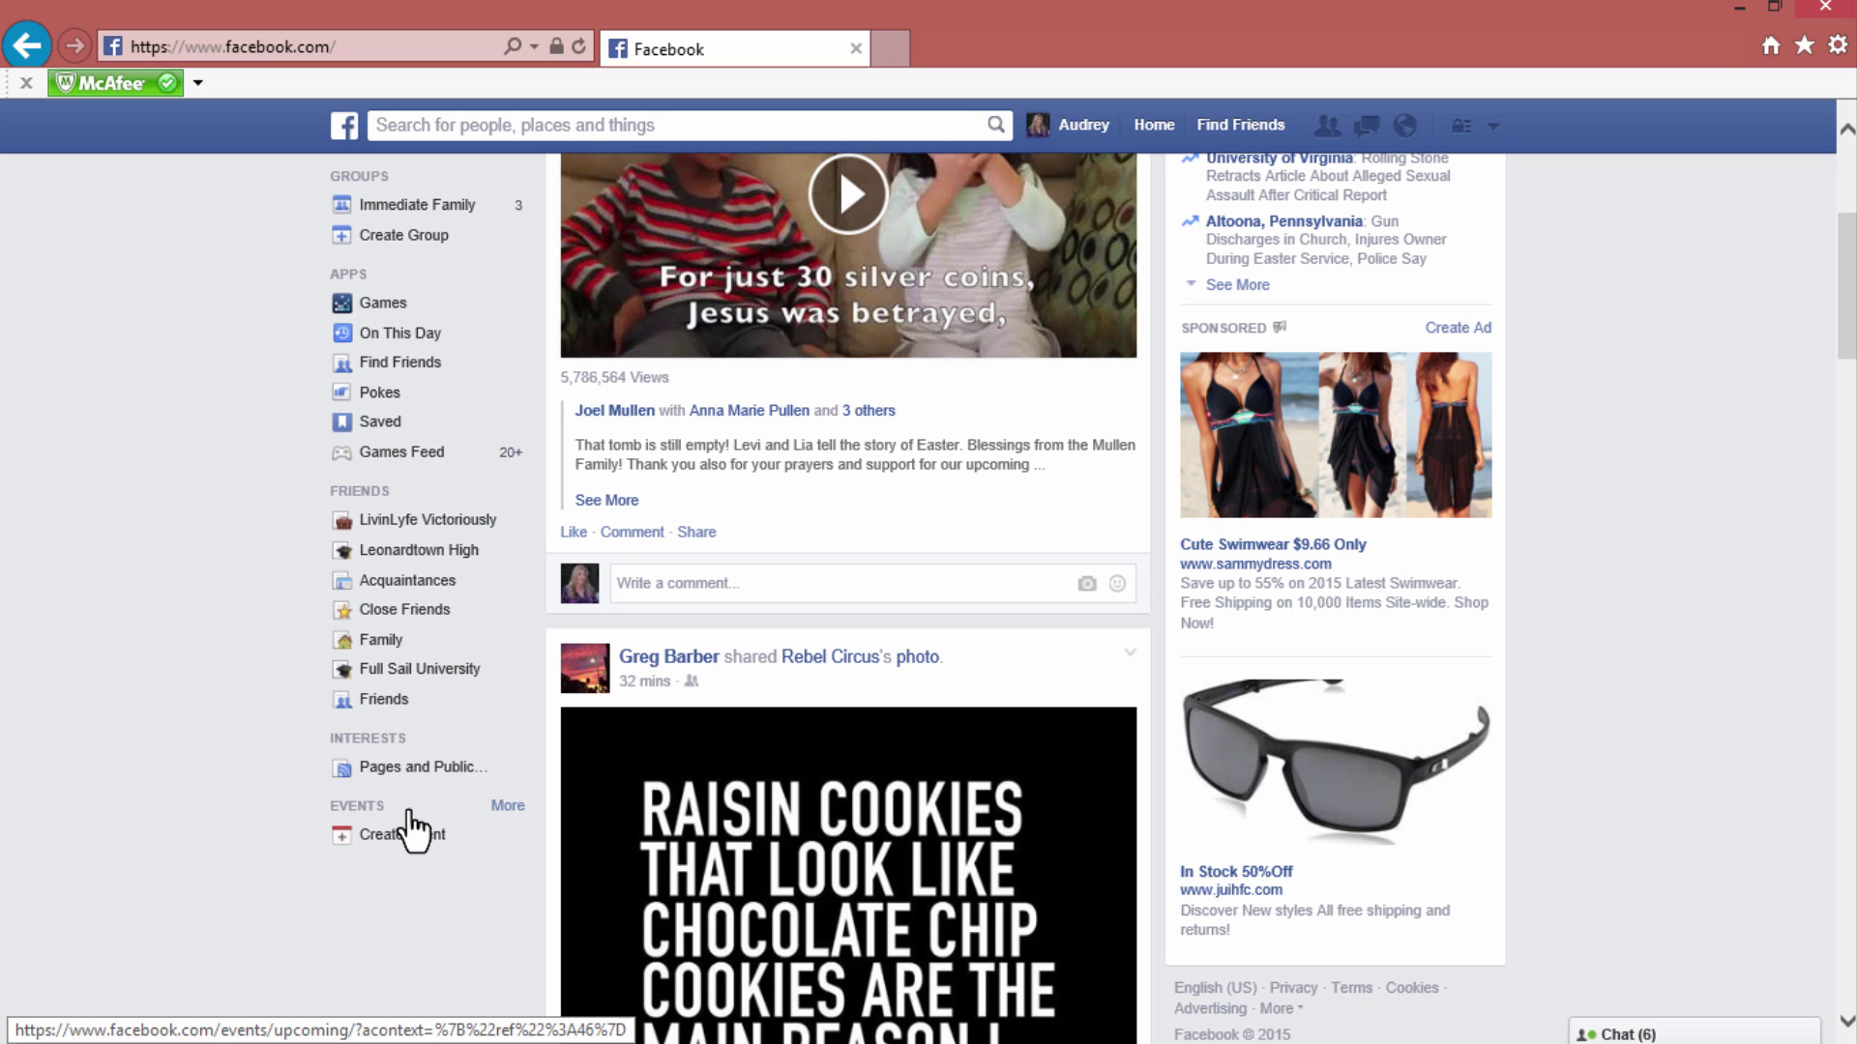
{"action": "scroll", "coordinate": [971, 270], "scroll_direction": "up", "scroll_amount": 4}
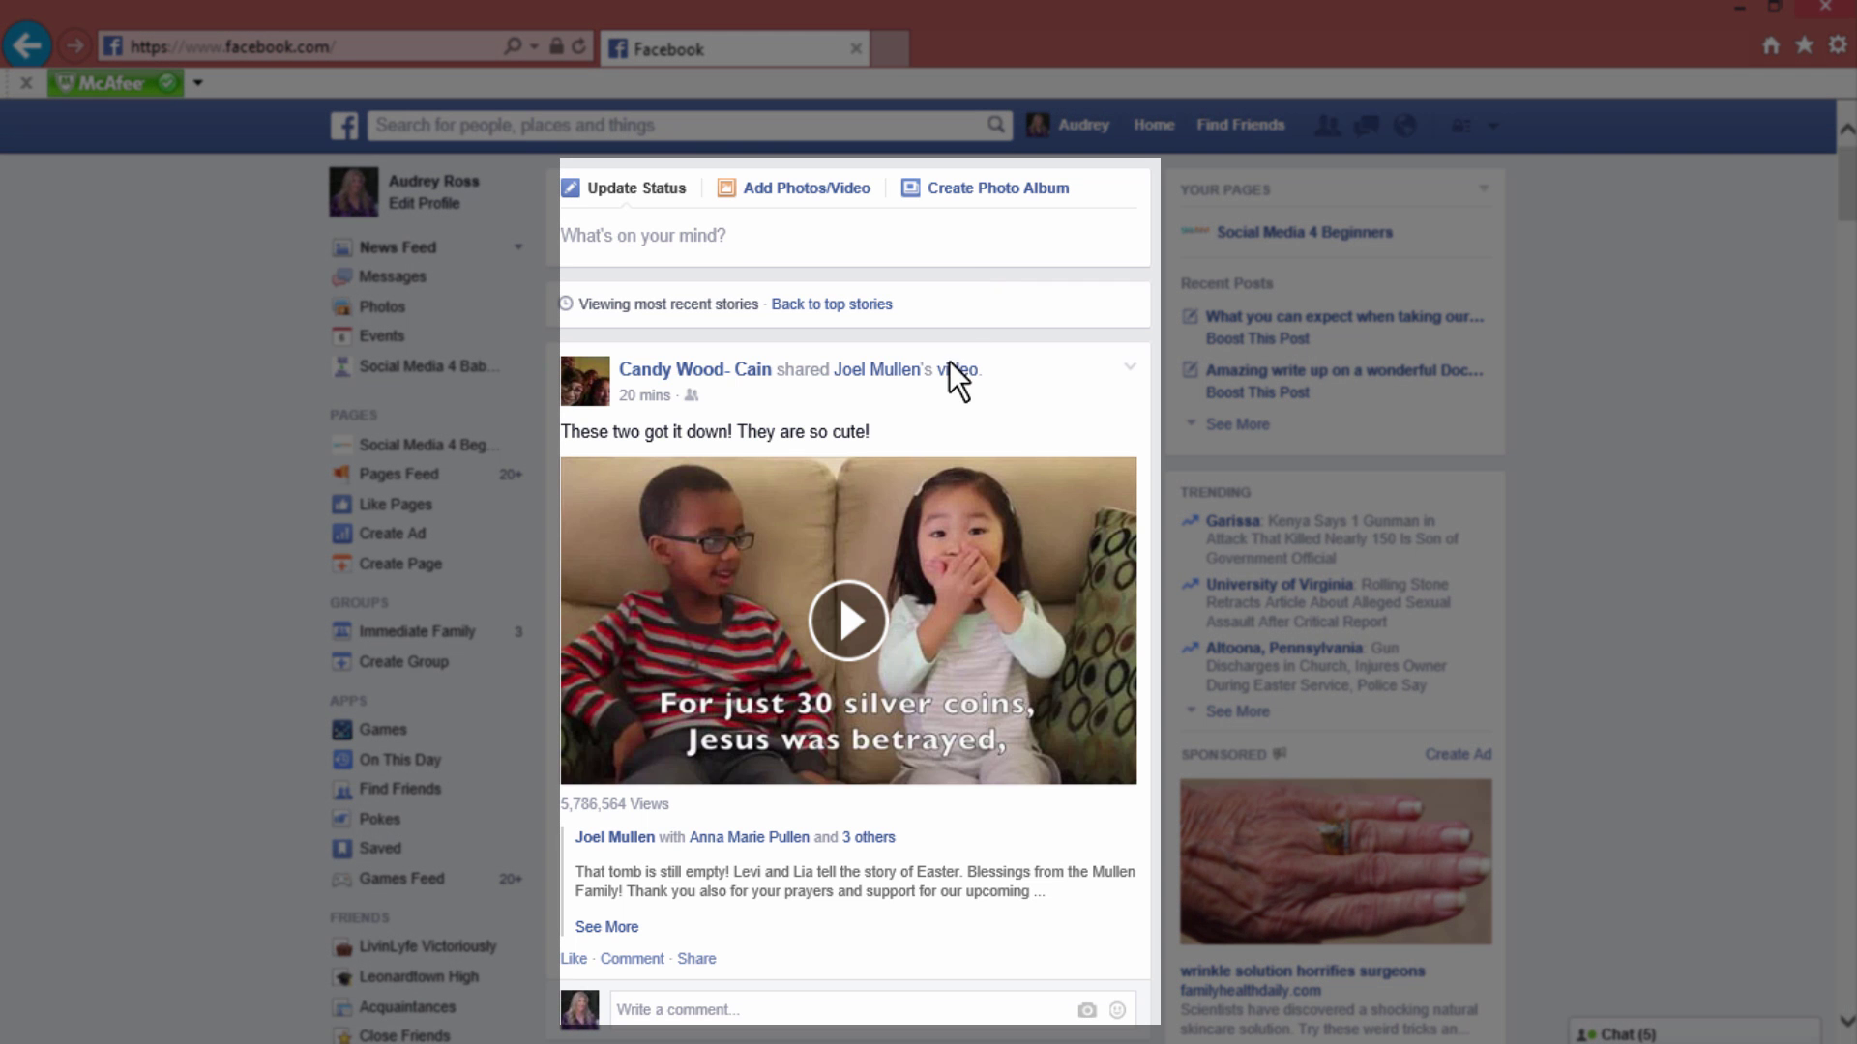
- Browse the News Feed stories, including shared photos and videos, friend suggestions and comments on posts
{"action": "scroll", "coordinate": [949, 361], "scroll_direction": "down", "scroll_amount": 7}
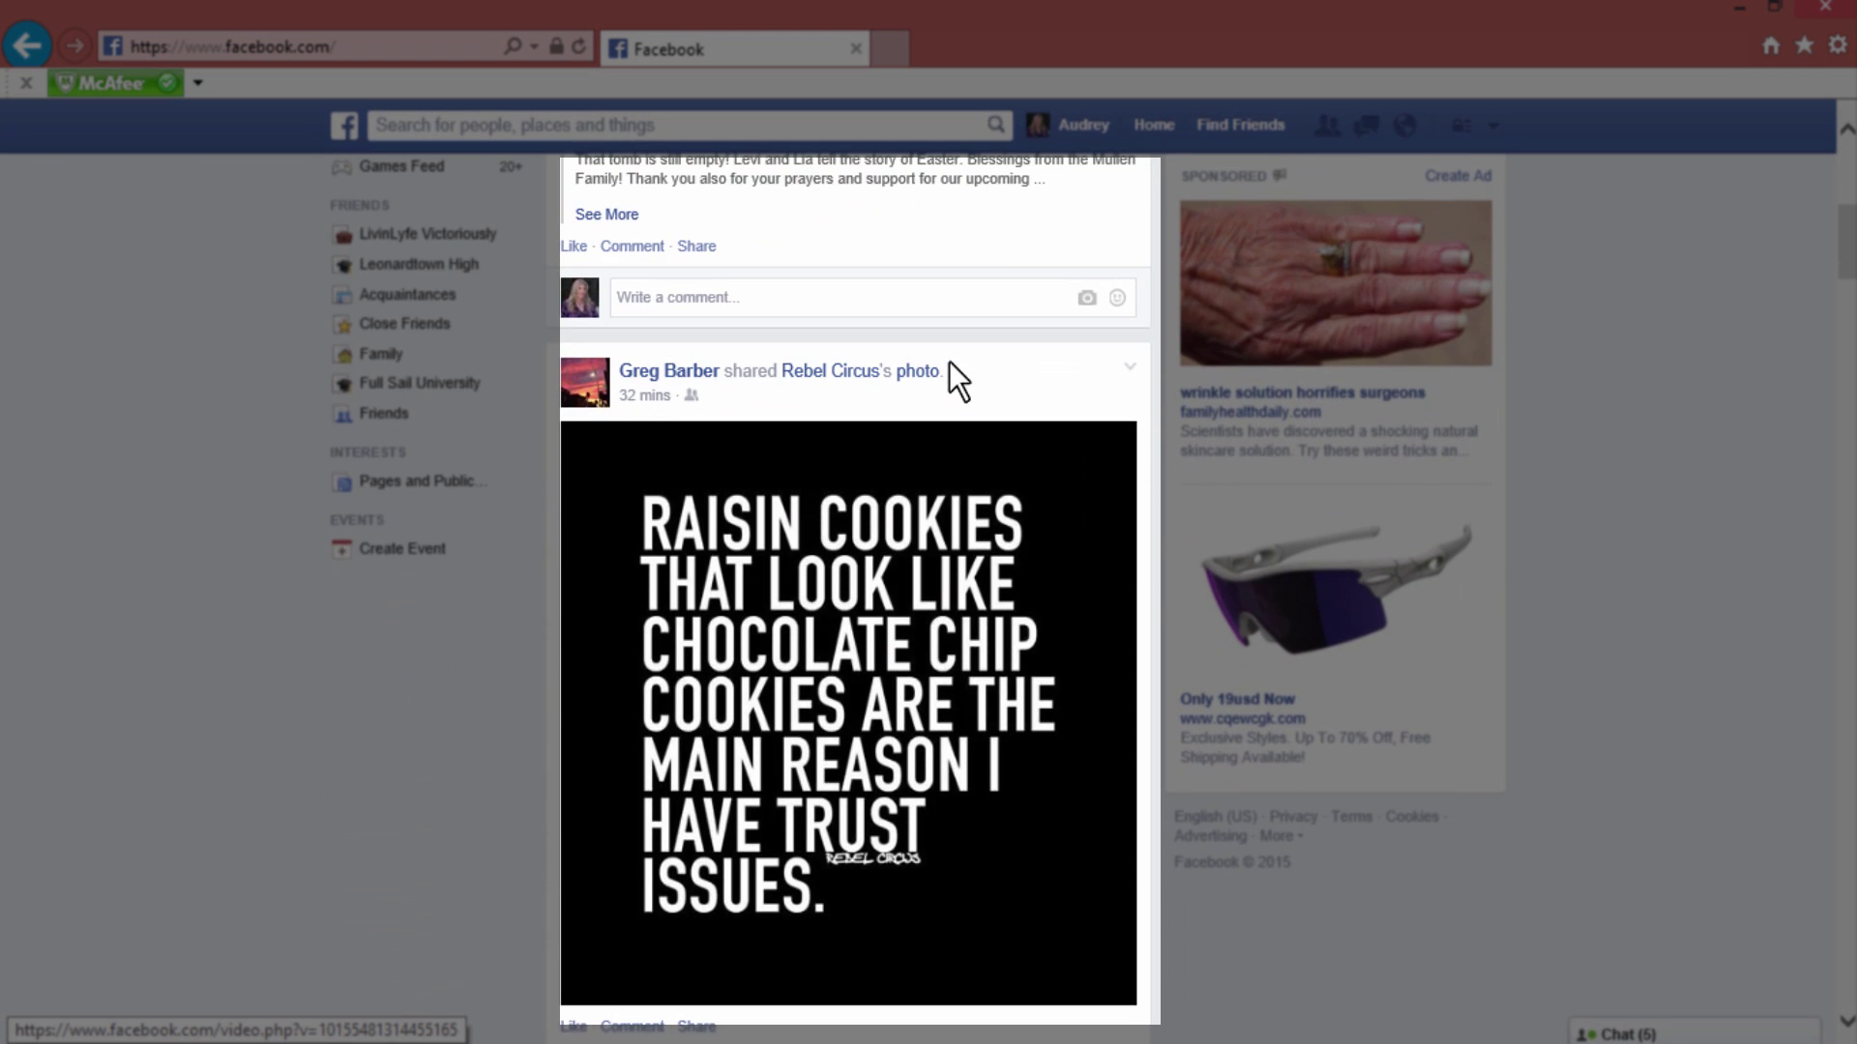
{"action": "scroll", "coordinate": [949, 362], "scroll_direction": "down", "scroll_amount": 10}
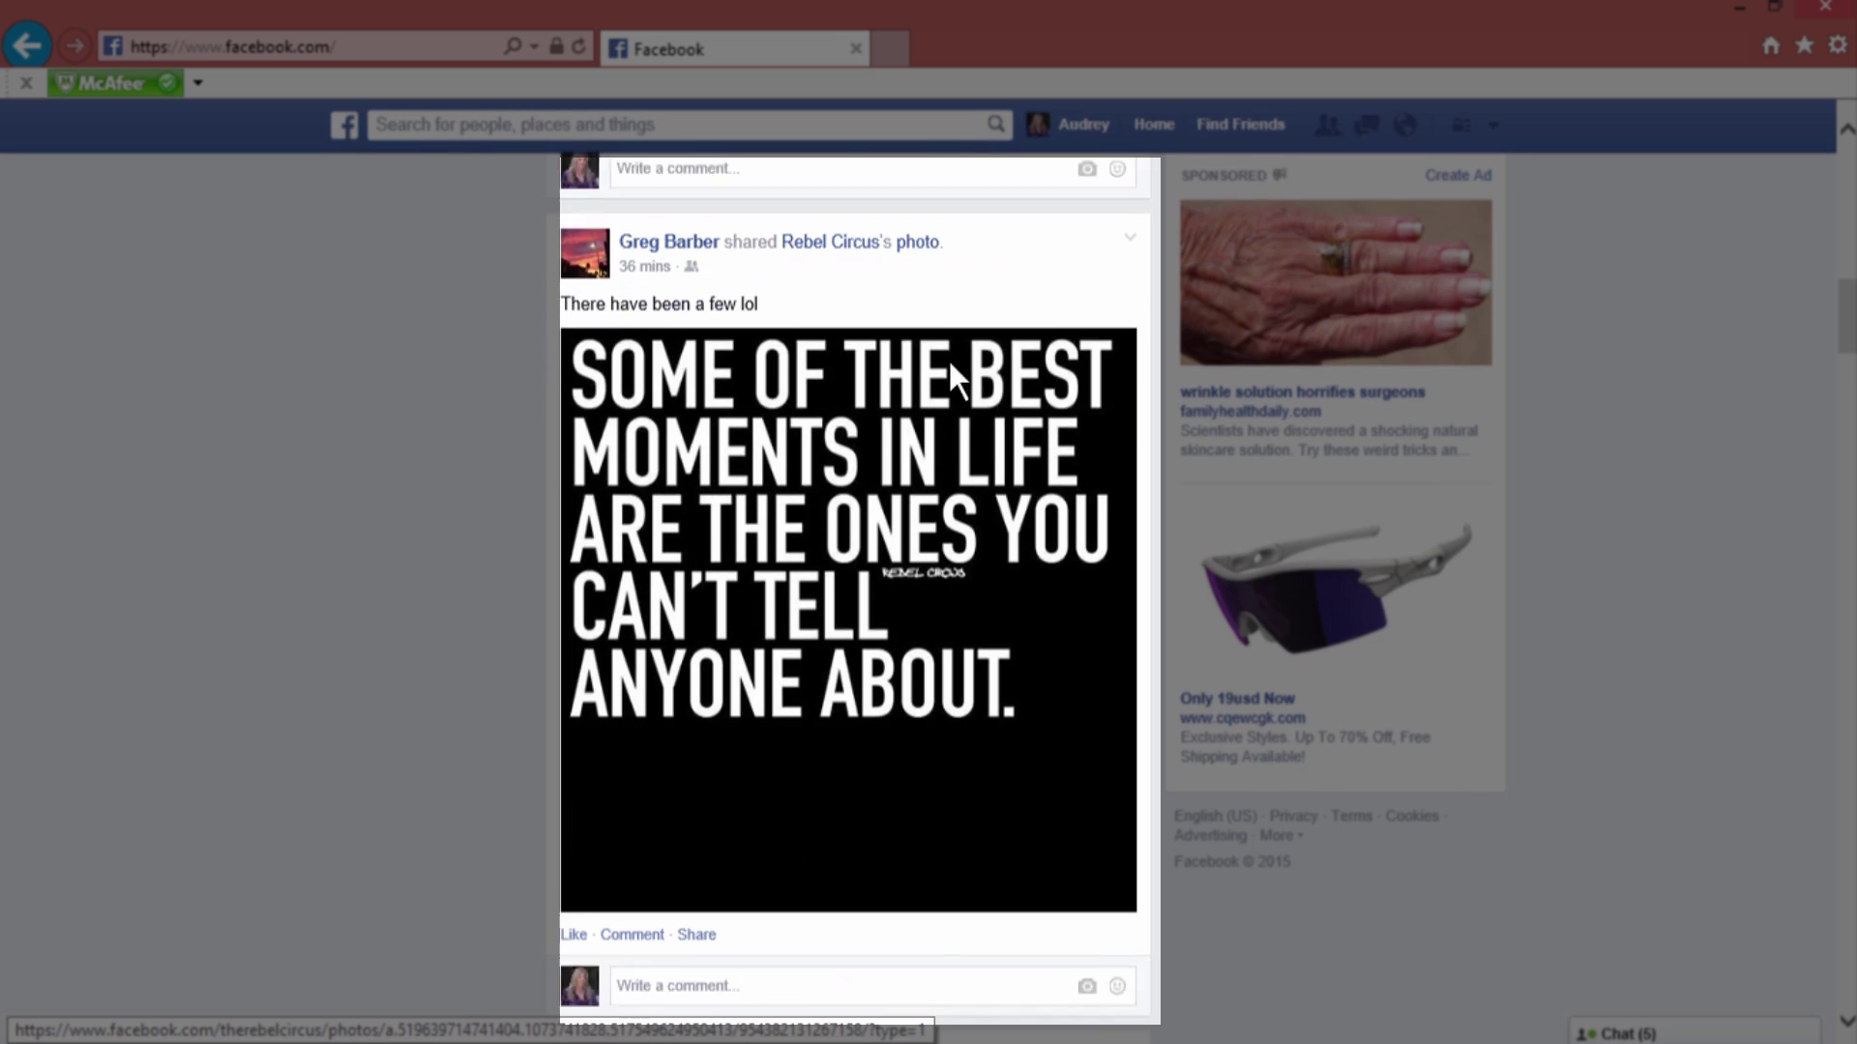
{"action": "scroll", "coordinate": [950, 365], "scroll_direction": "down", "scroll_amount": 8}
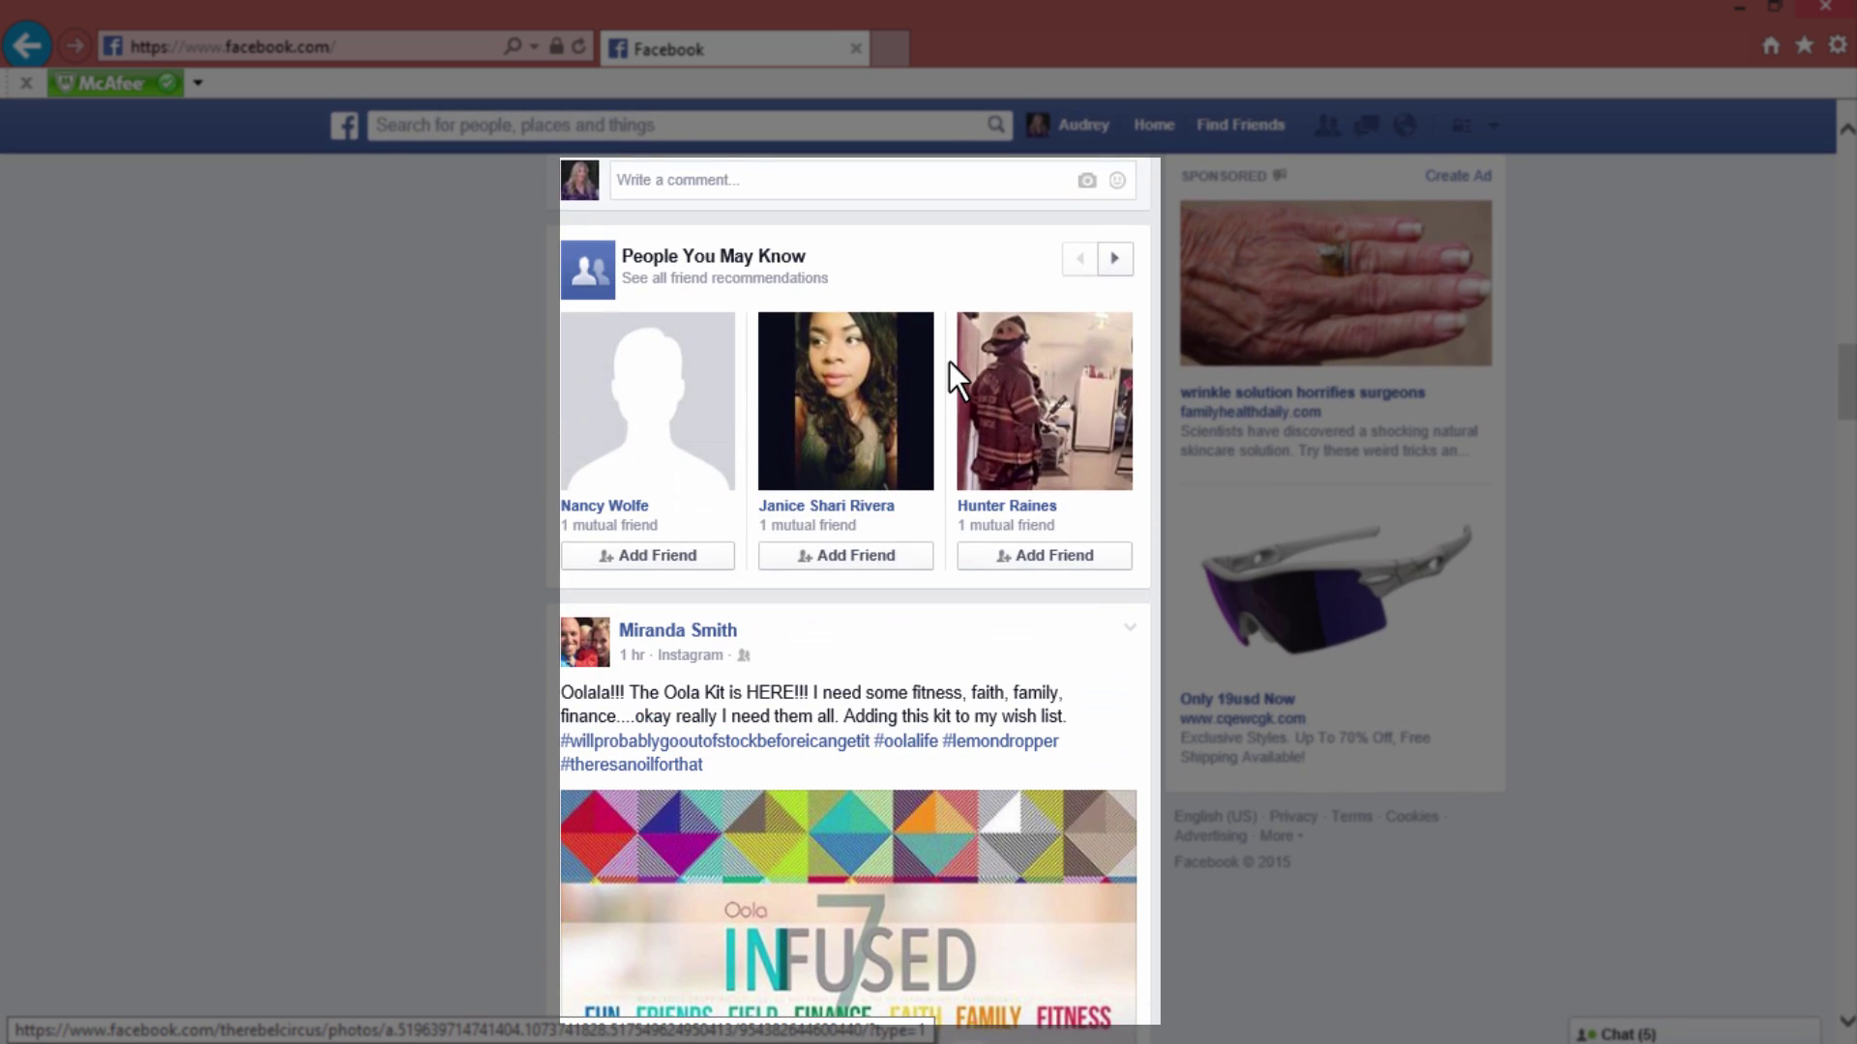
{"action": "scroll", "coordinate": [949, 362], "scroll_direction": "down", "scroll_amount": 2}
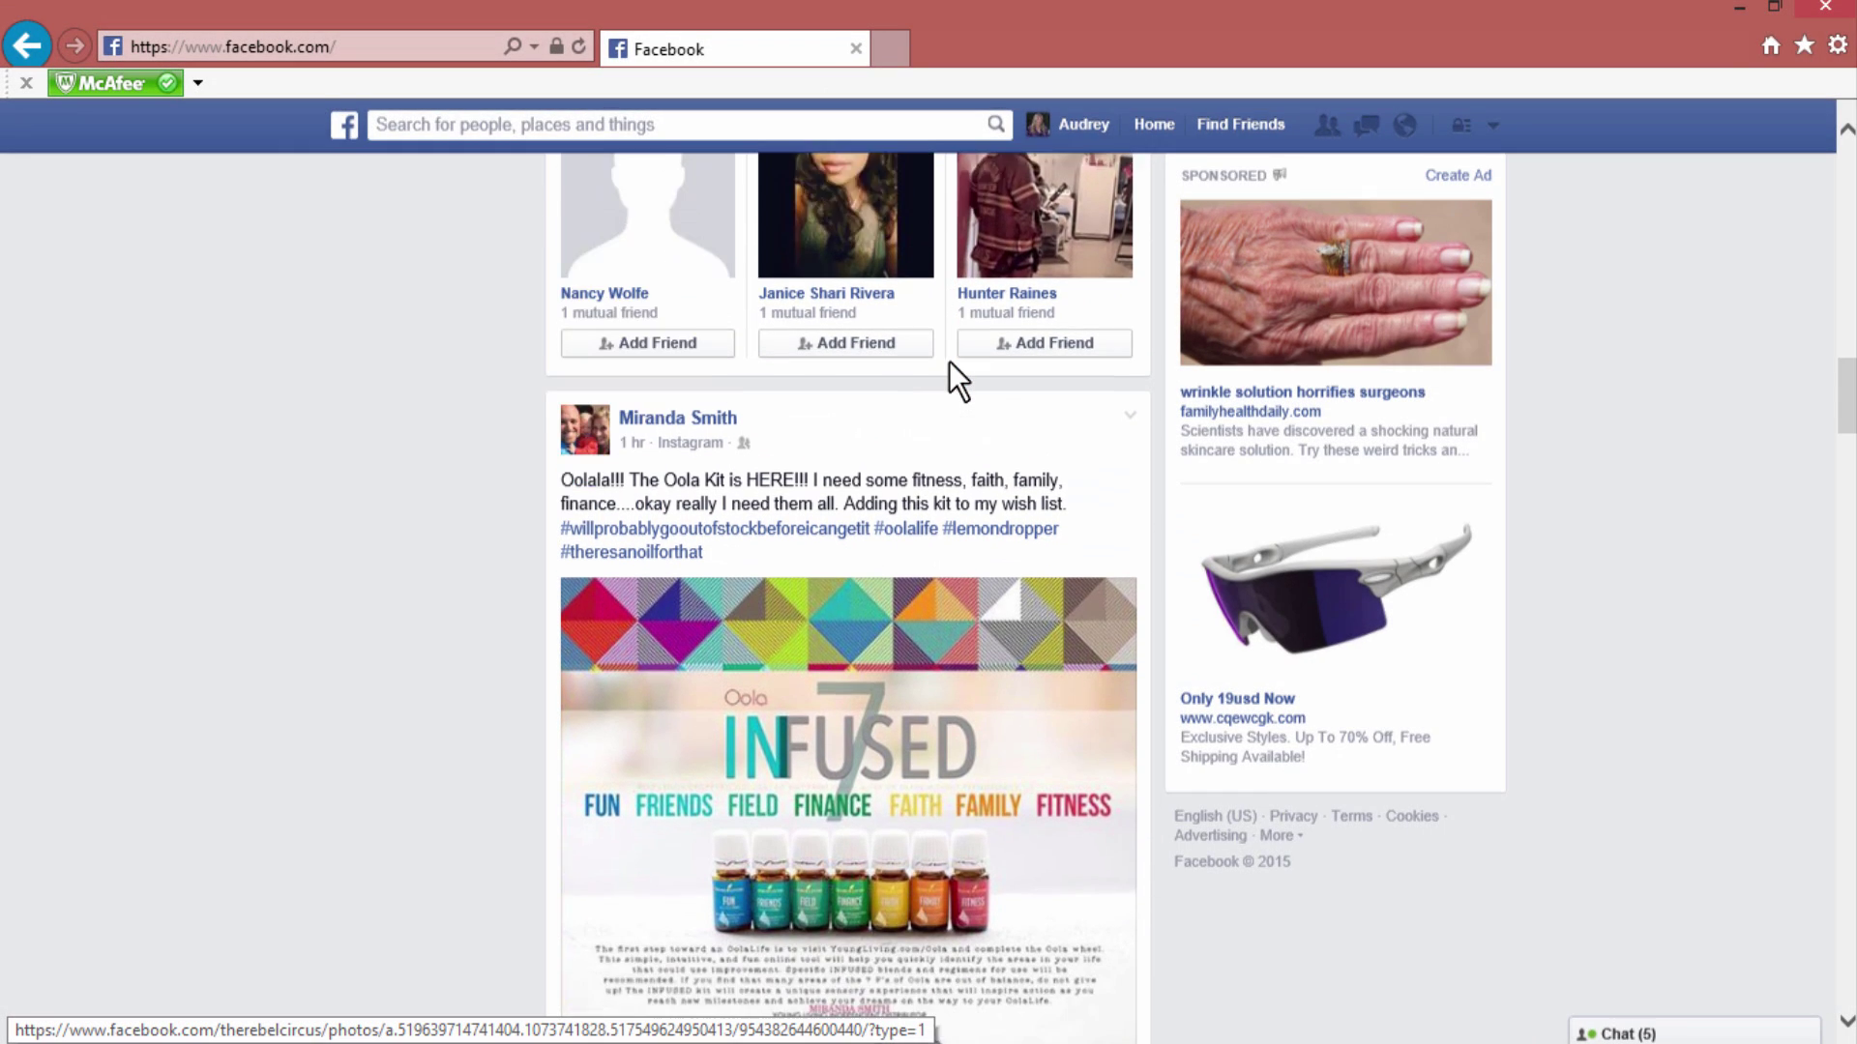
{"action": "scroll", "coordinate": [949, 362], "scroll_direction": "down", "scroll_amount": 5}
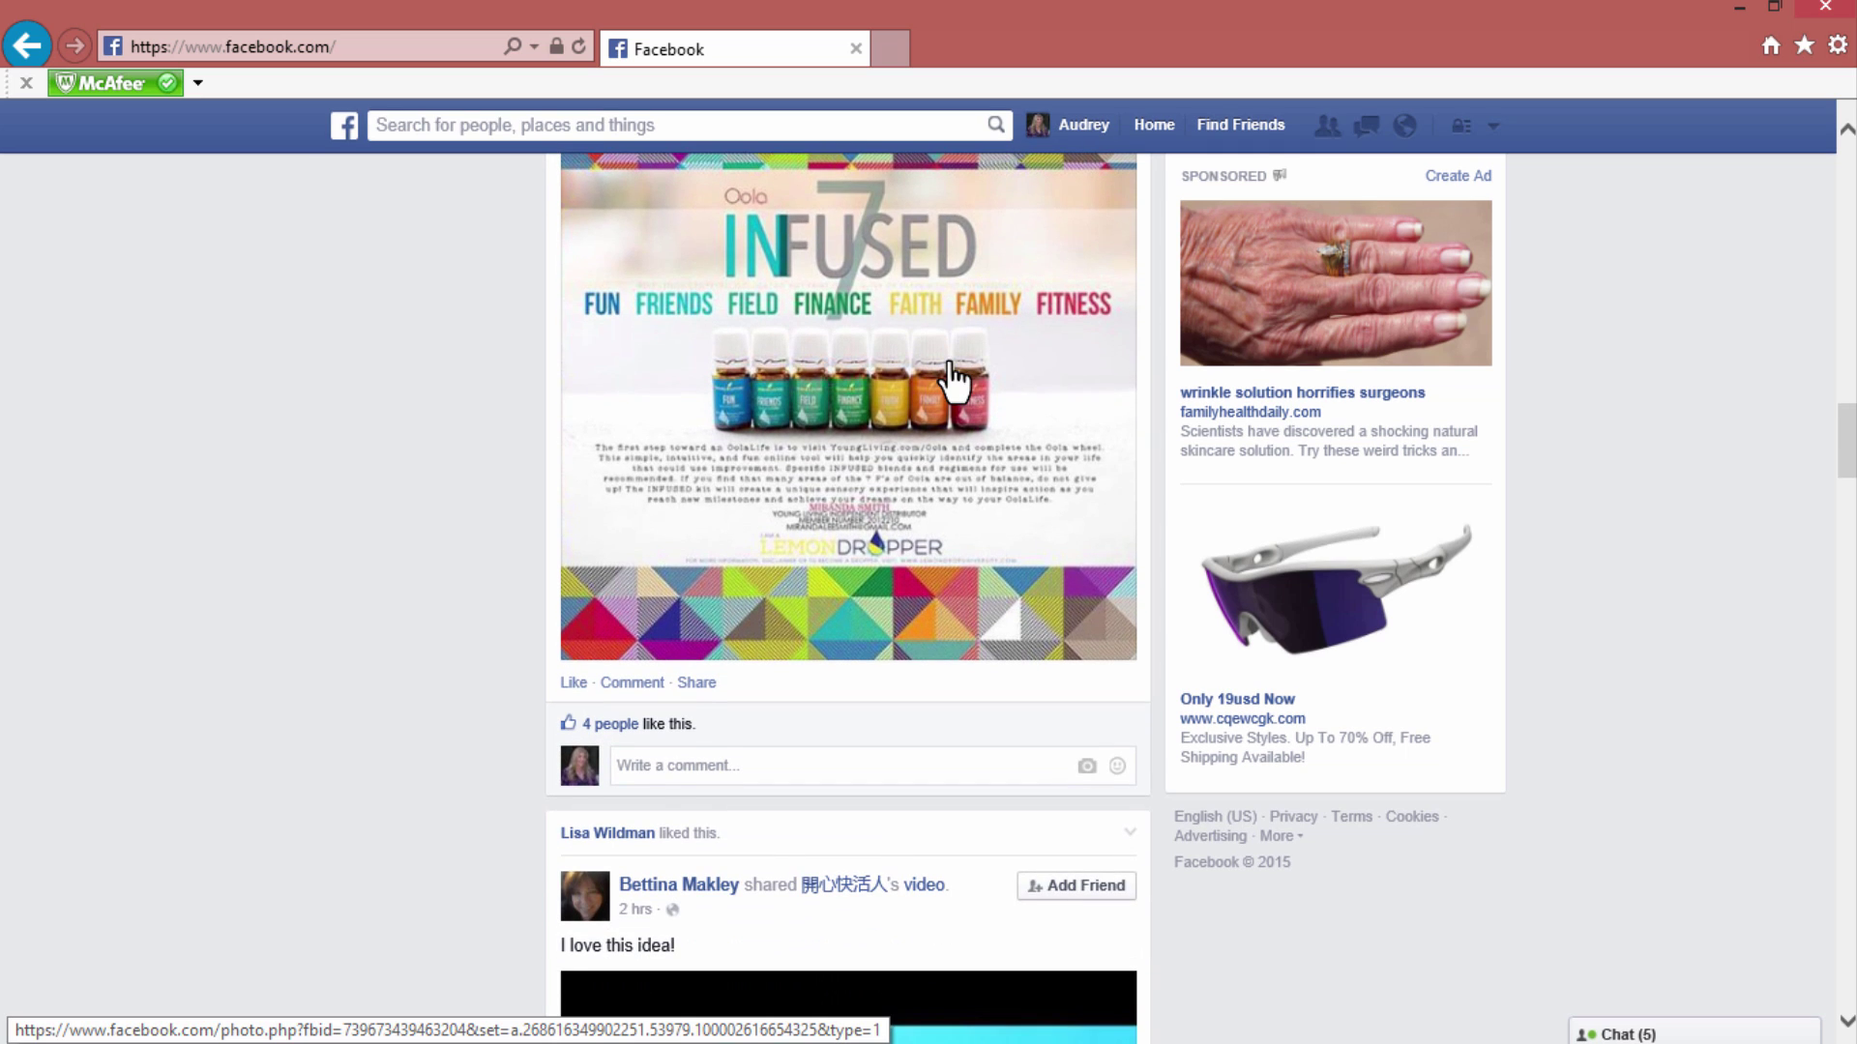
{"action": "scroll", "coordinate": [949, 363], "scroll_direction": "down", "scroll_amount": 6}
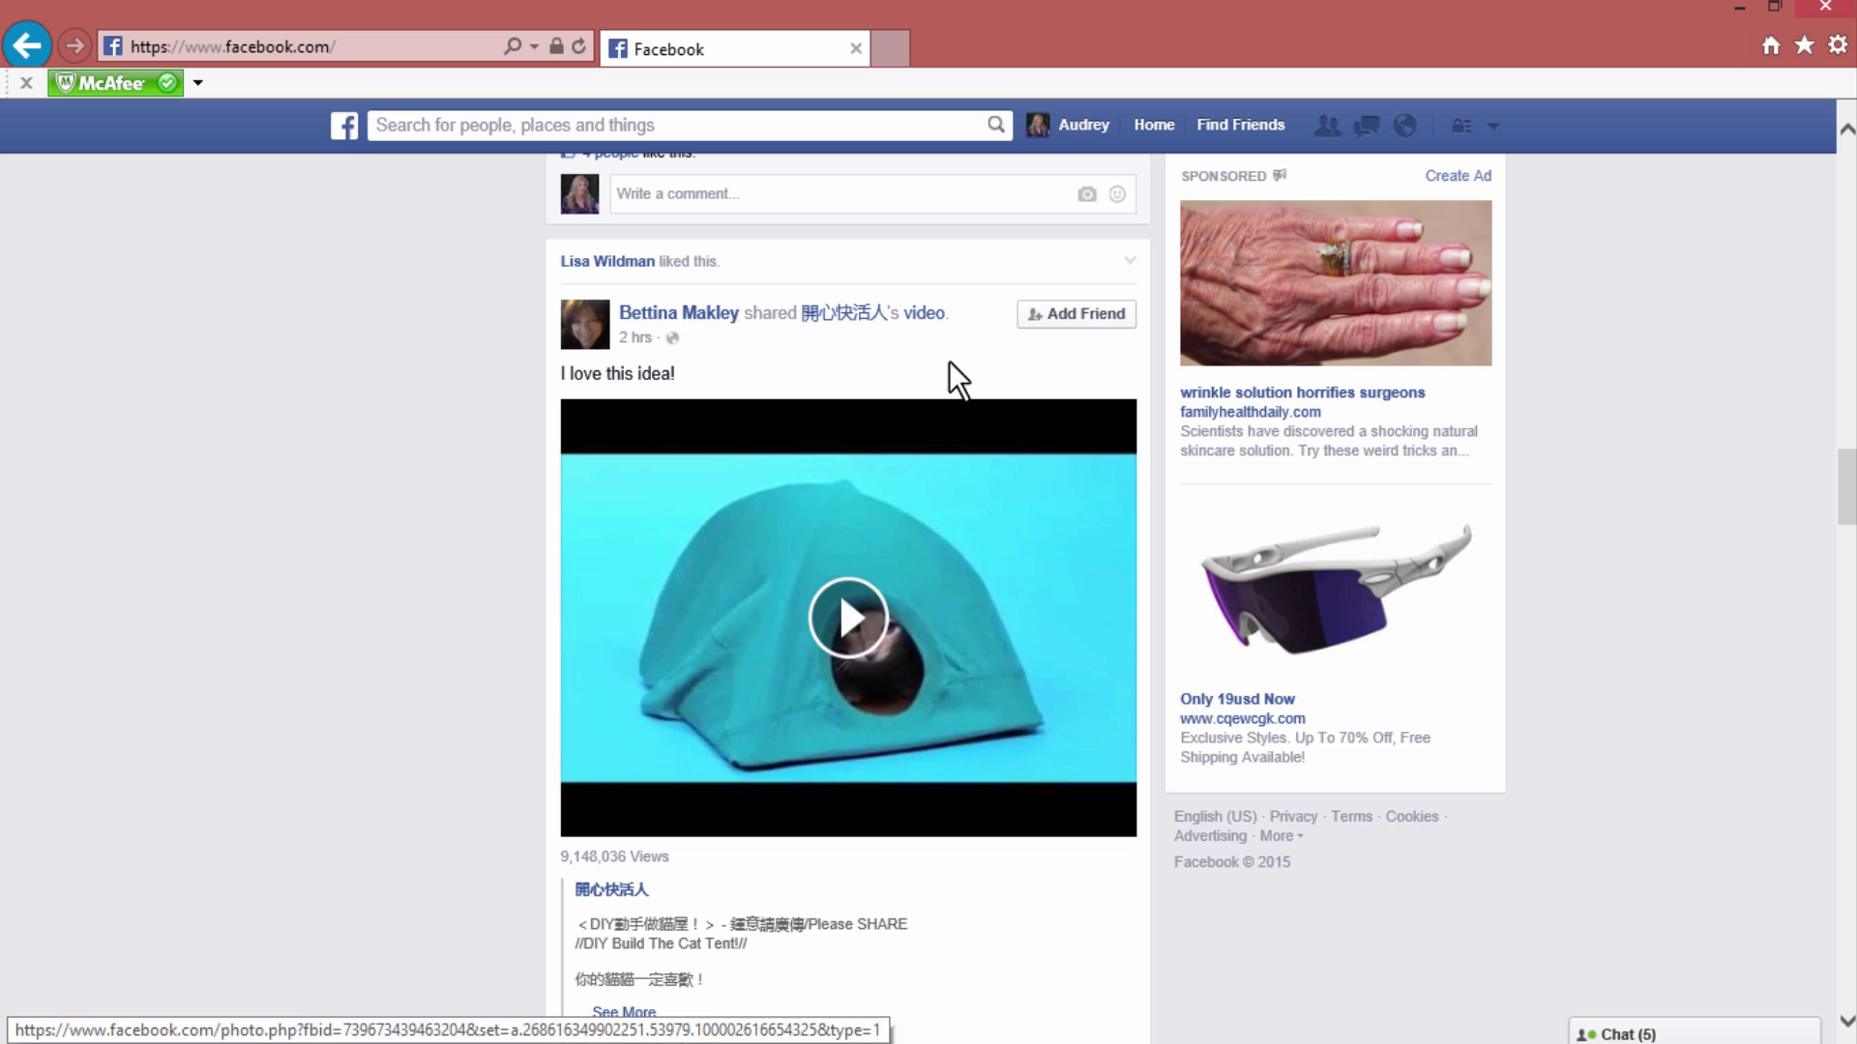
{"action": "scroll", "coordinate": [948, 361], "scroll_direction": "down", "scroll_amount": 6}
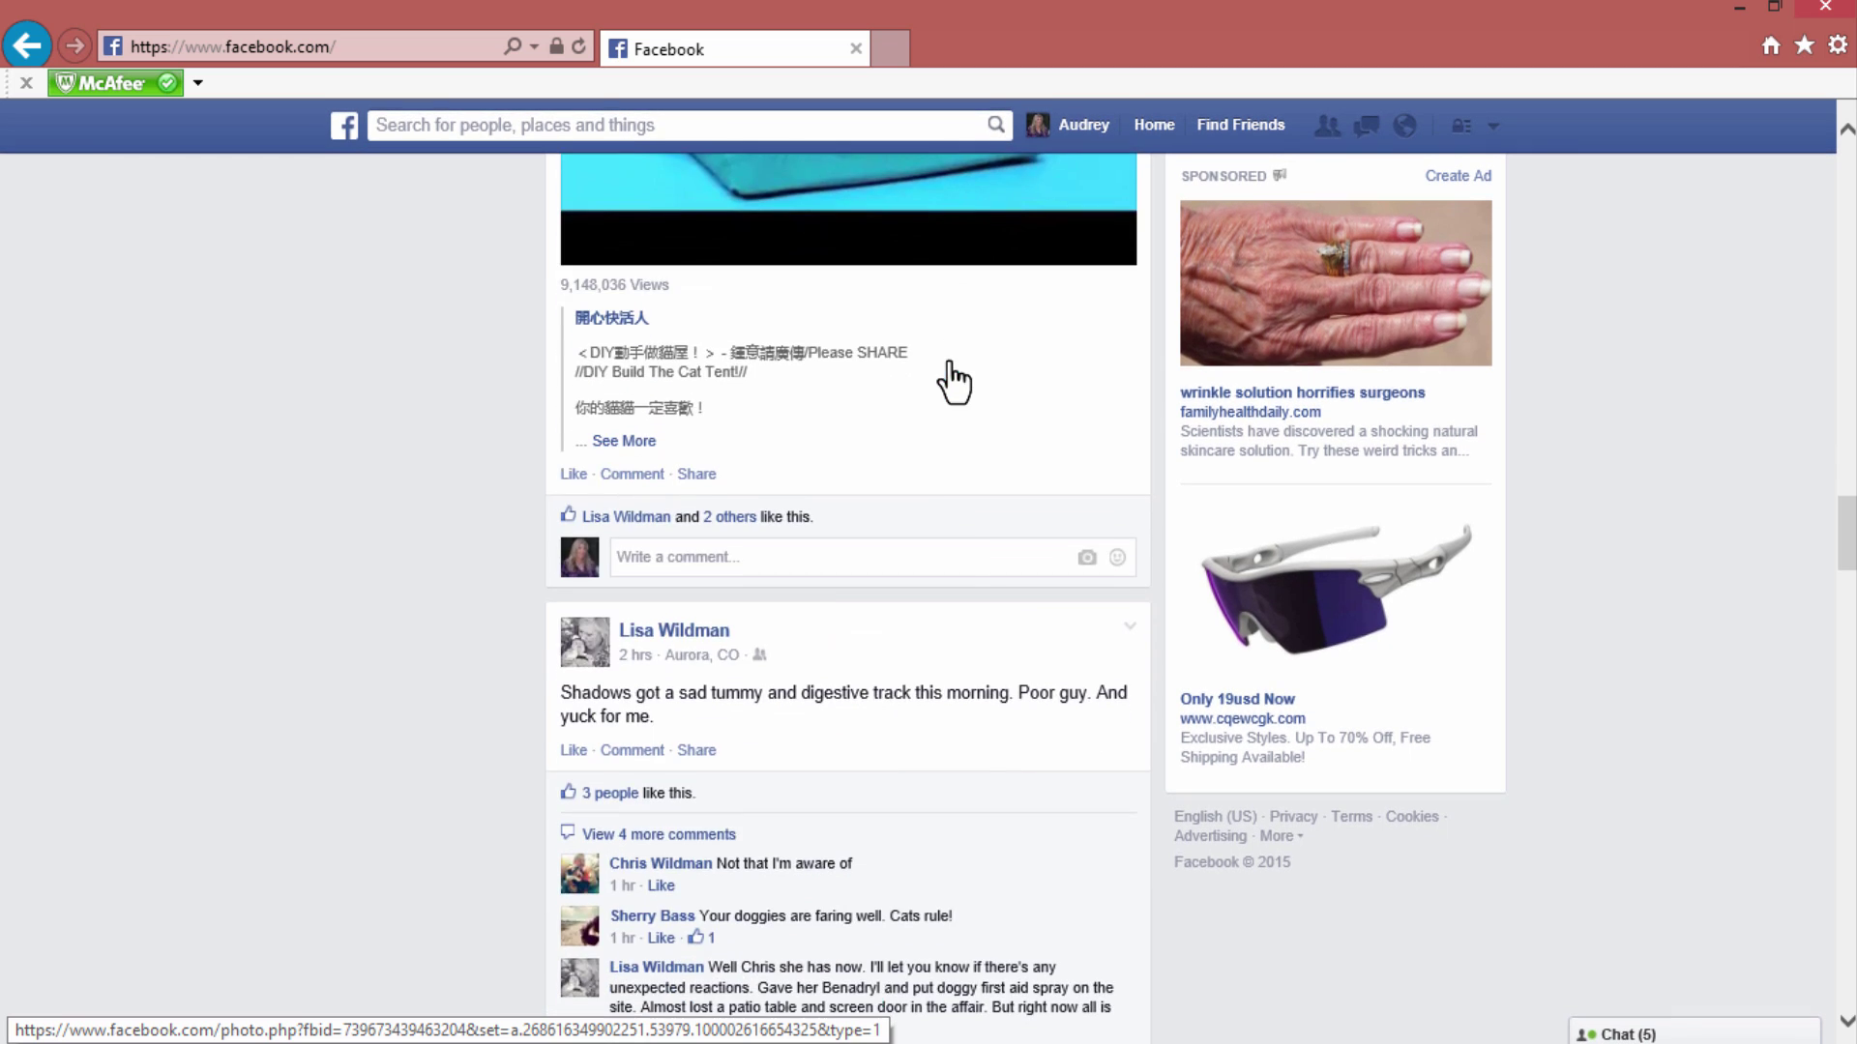
{"action": "scroll", "coordinate": [323, 512], "scroll_direction": "up", "scroll_amount": 11}
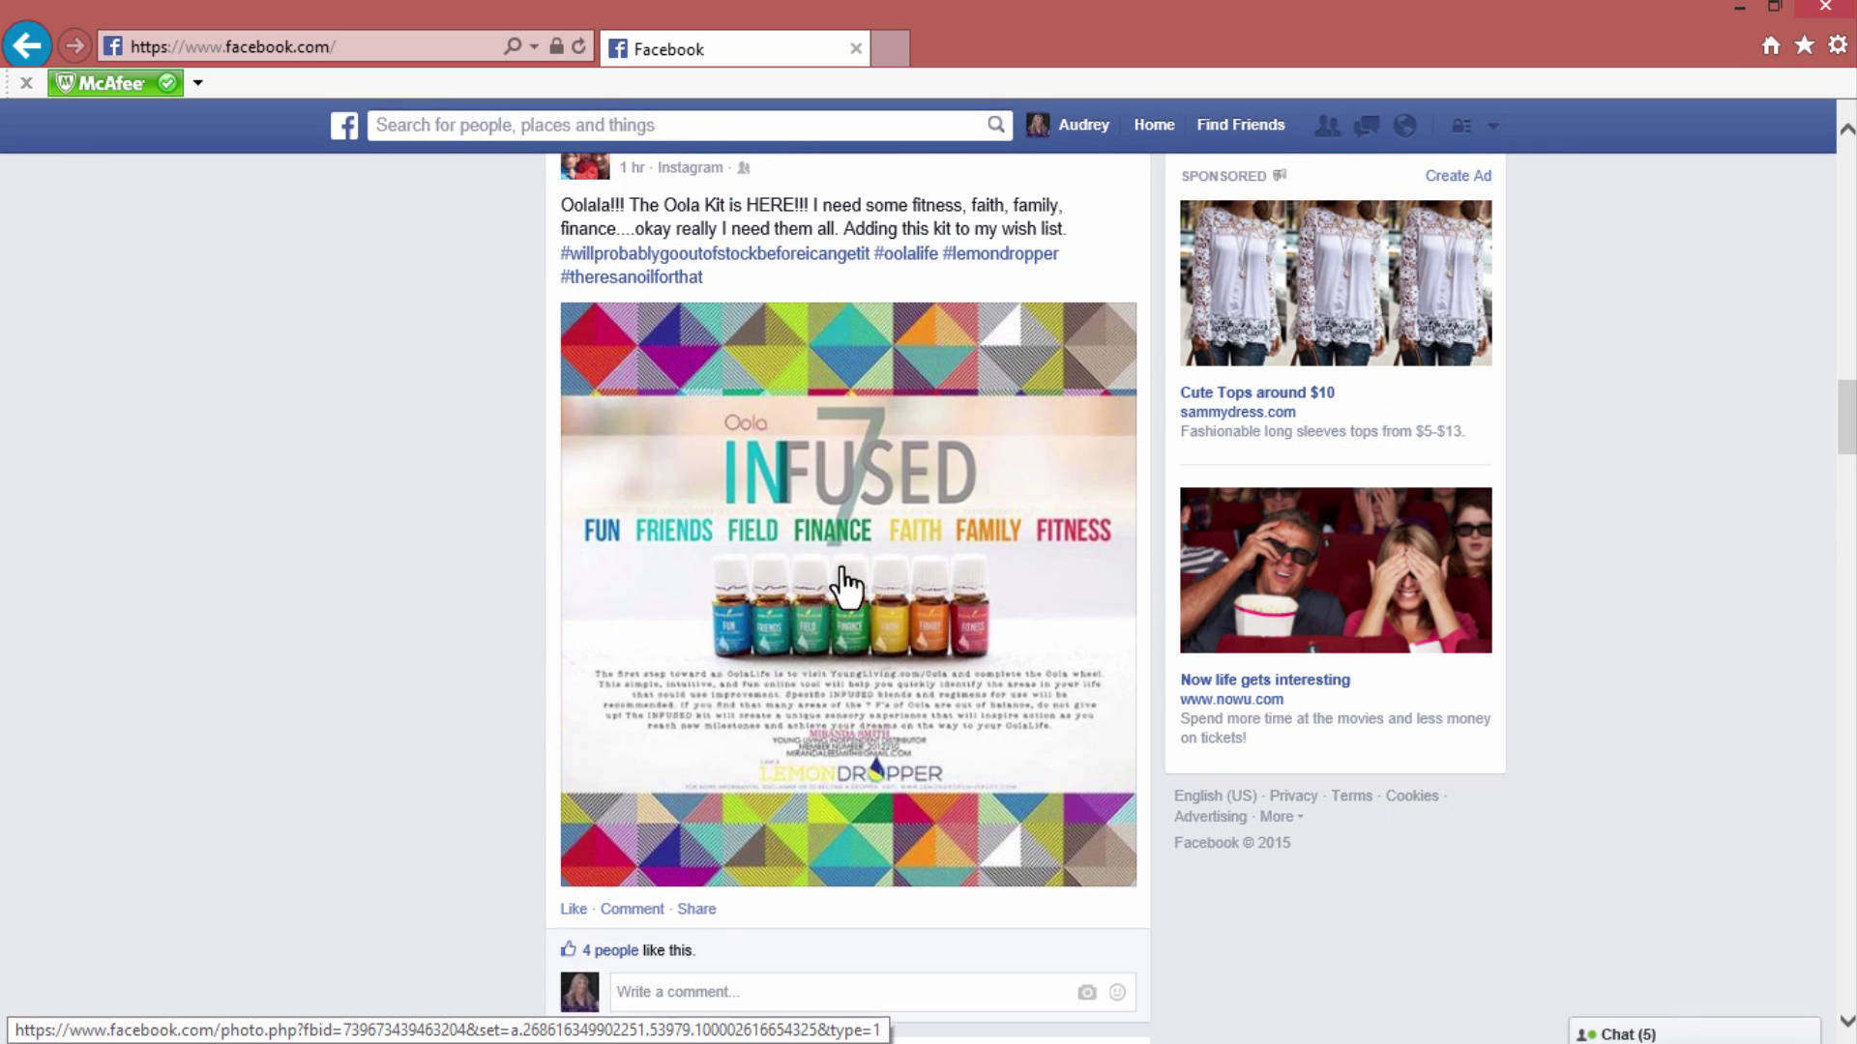
{"action": "scroll", "coordinate": [847, 580], "scroll_direction": "down", "scroll_amount": 7}
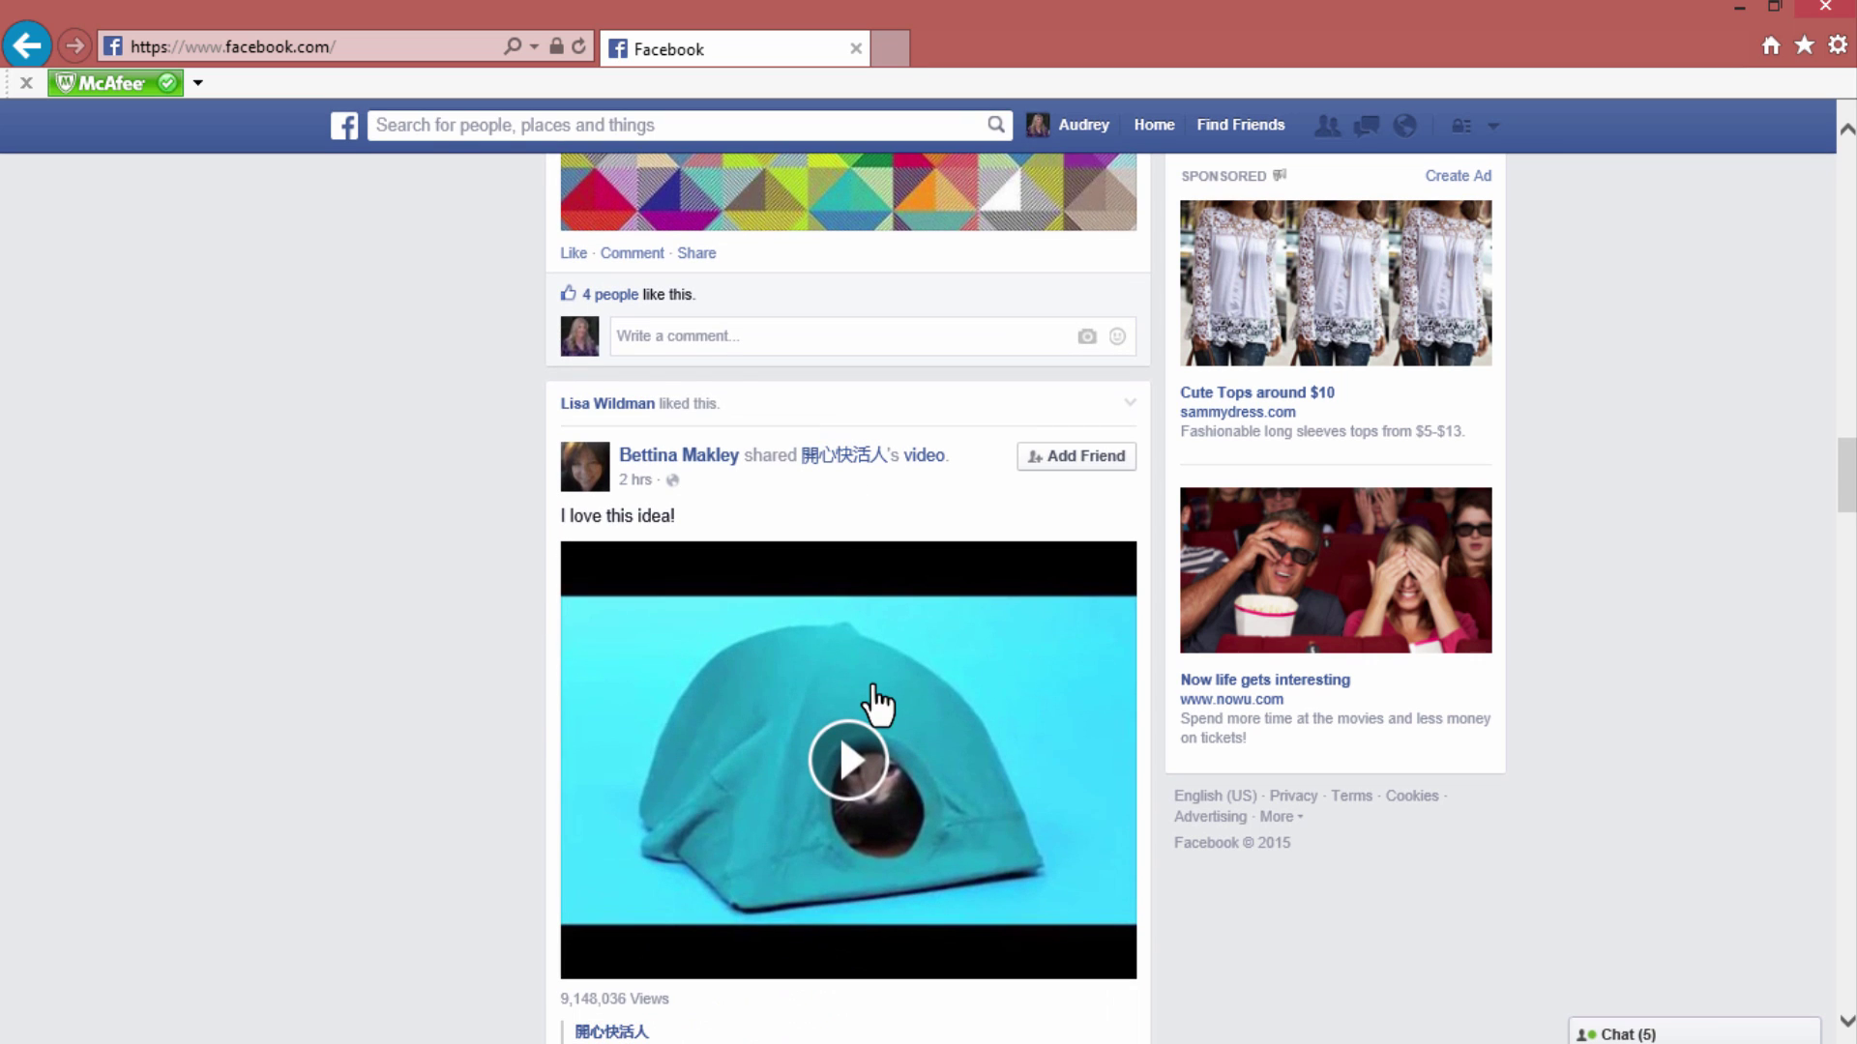
{"action": "scroll", "coordinate": [873, 688], "scroll_direction": "down", "scroll_amount": 9}
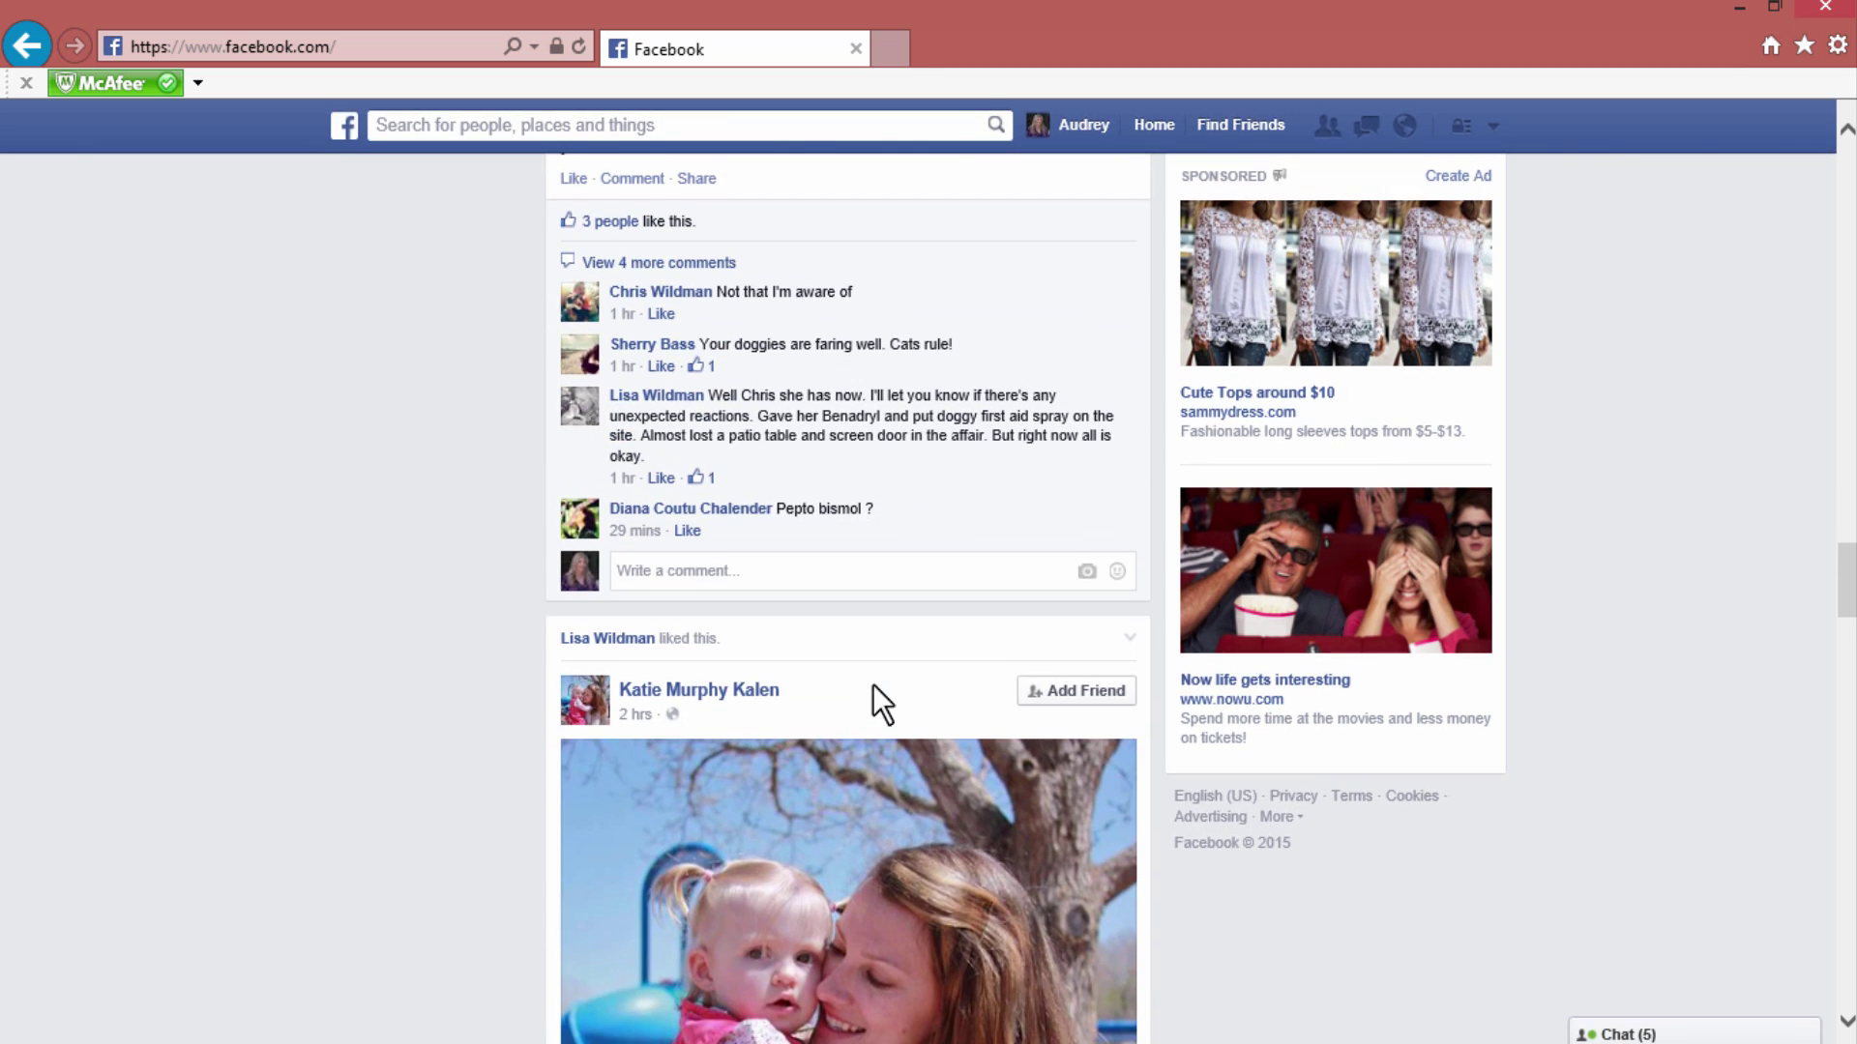
{"action": "scroll", "coordinate": [872, 682], "scroll_direction": "down", "scroll_amount": 6}
{"action": "scroll", "coordinate": [872, 683], "scroll_direction": "up", "scroll_amount": 13}
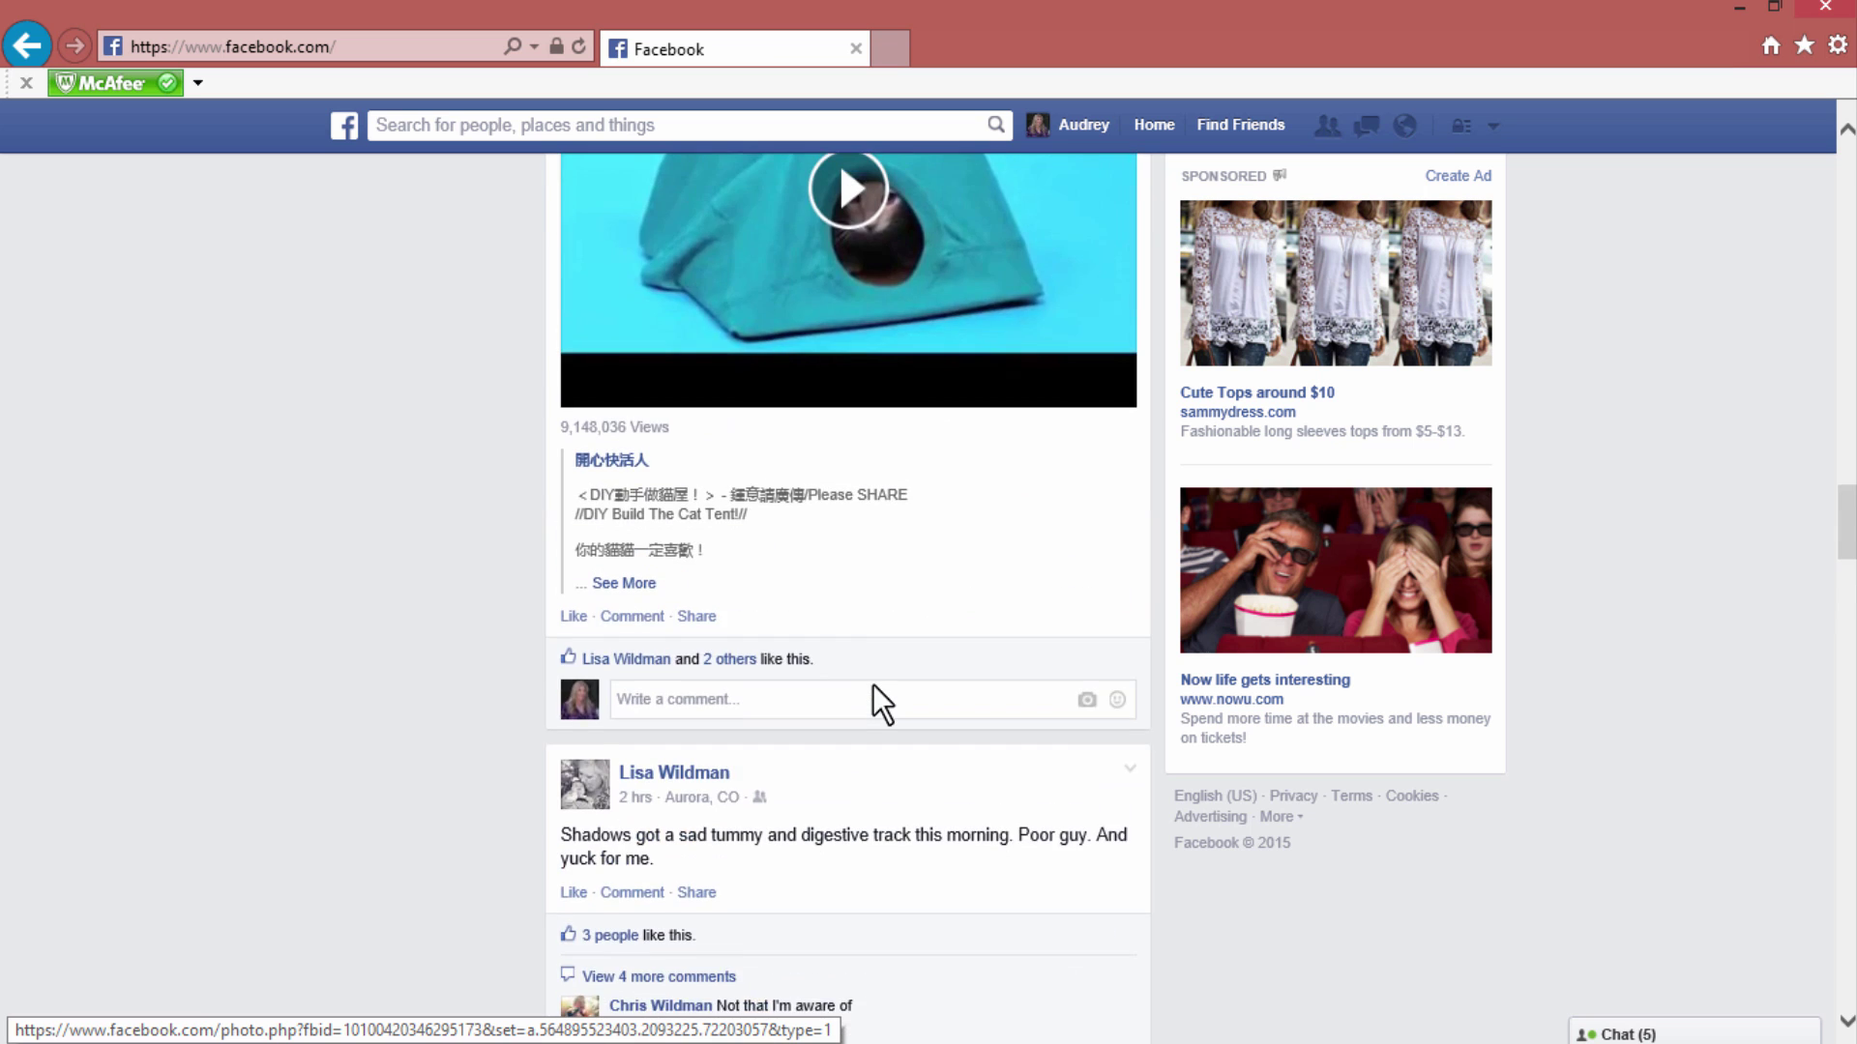
{"action": "scroll", "coordinate": [872, 682], "scroll_direction": "up", "scroll_amount": 20}
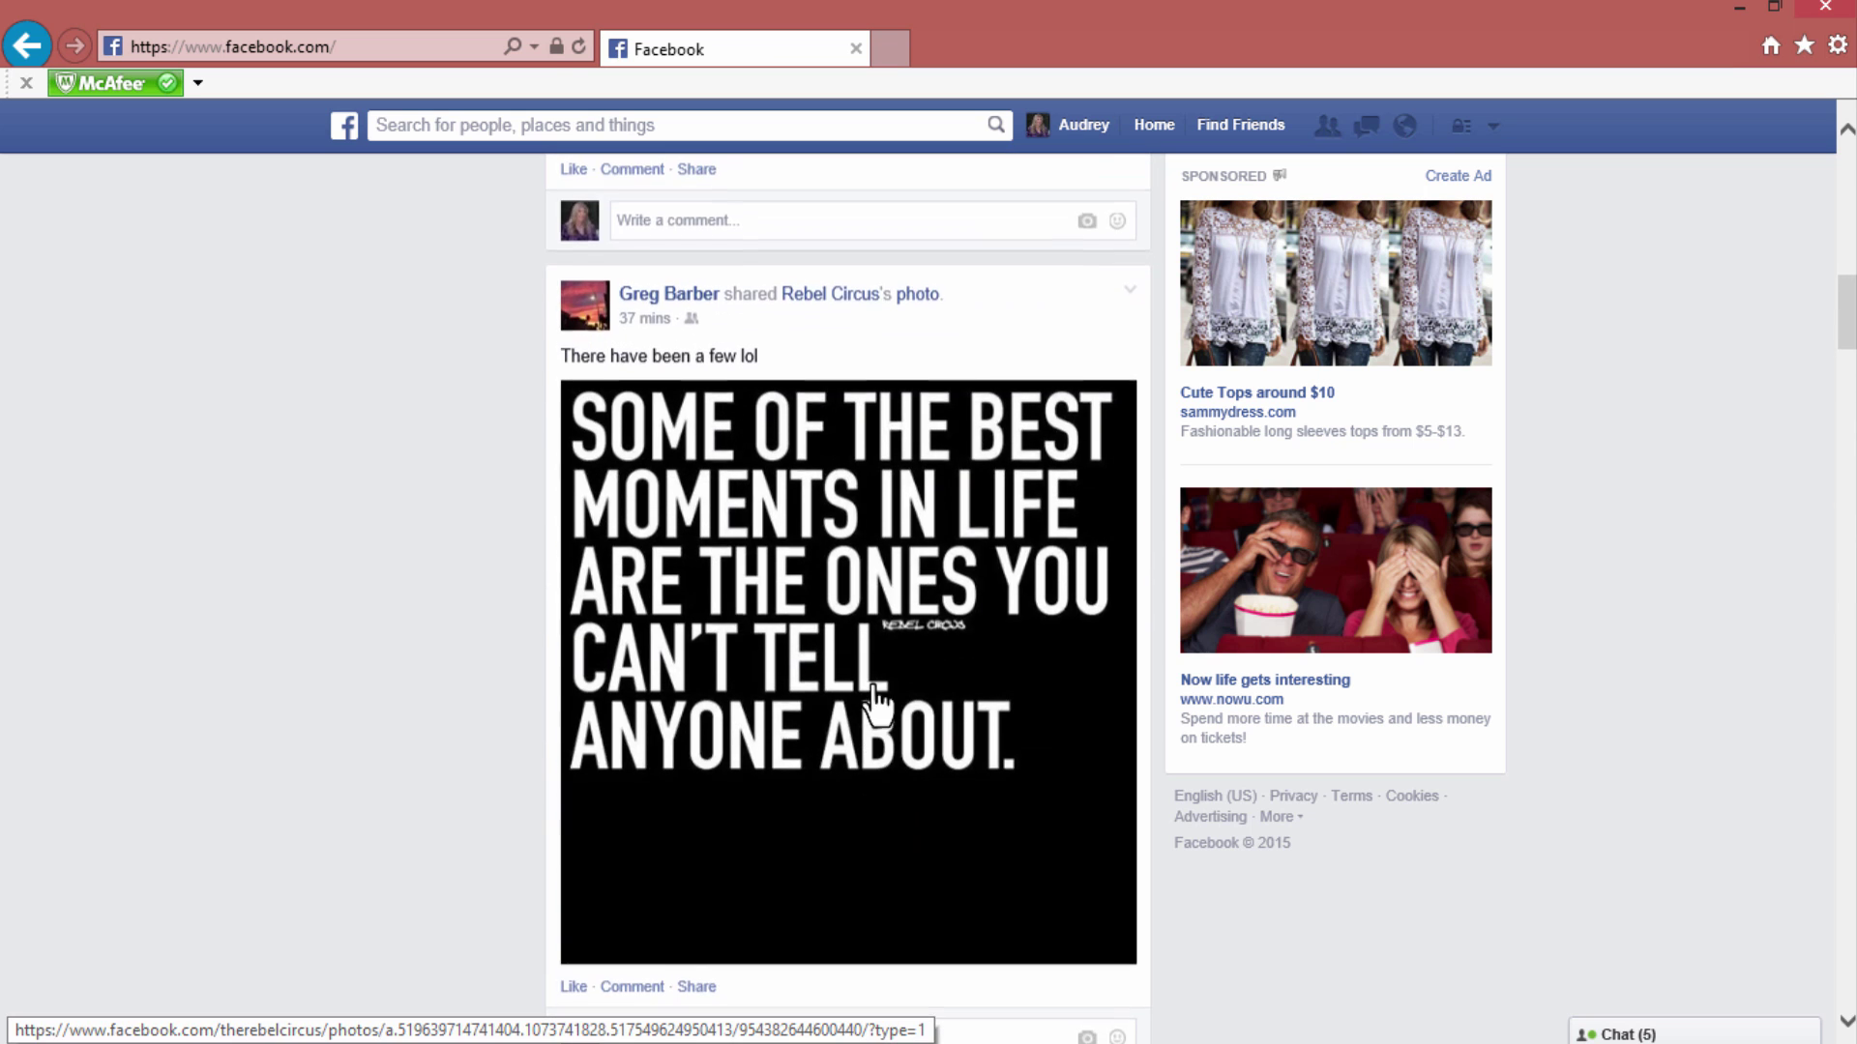
{"action": "scroll", "coordinate": [875, 702], "scroll_direction": "up", "scroll_amount": 7}
{"action": "scroll", "coordinate": [1006, 447], "scroll_direction": "down", "scroll_amount": 4}
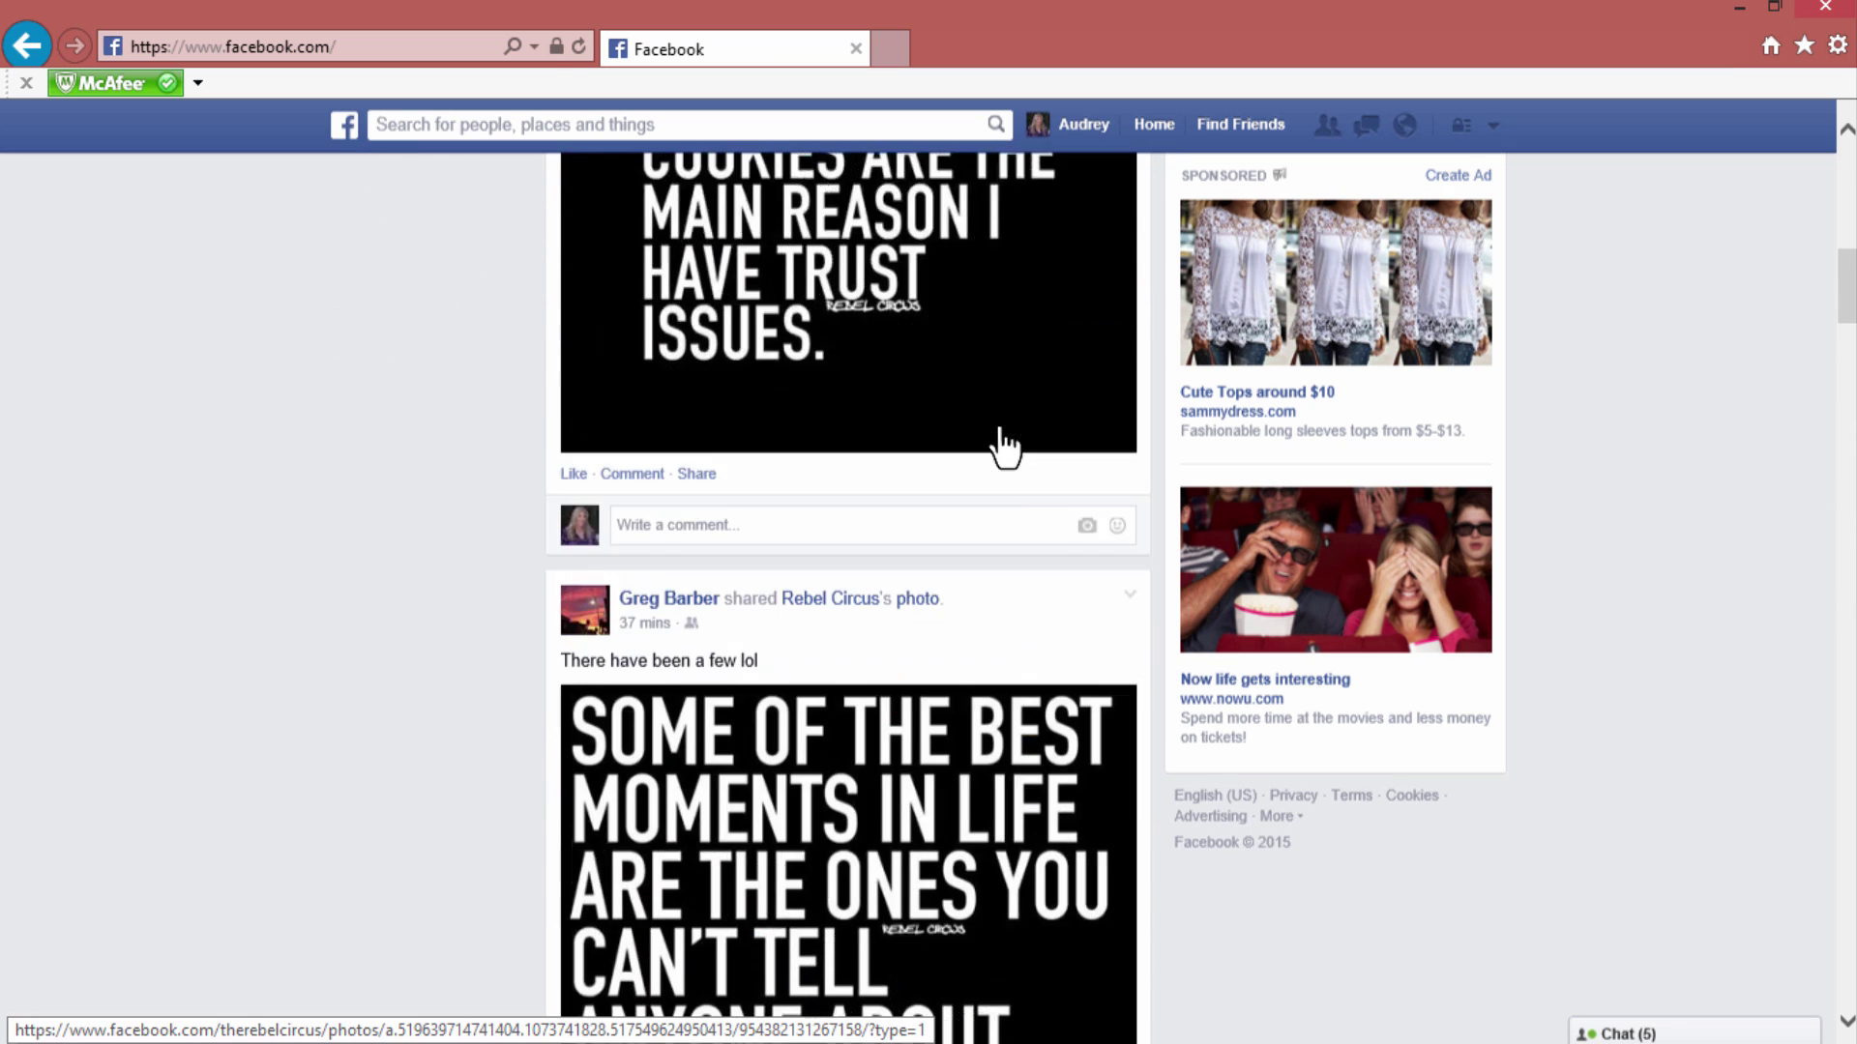
{"action": "scroll", "coordinate": [1003, 447], "scroll_direction": "down", "scroll_amount": 12}
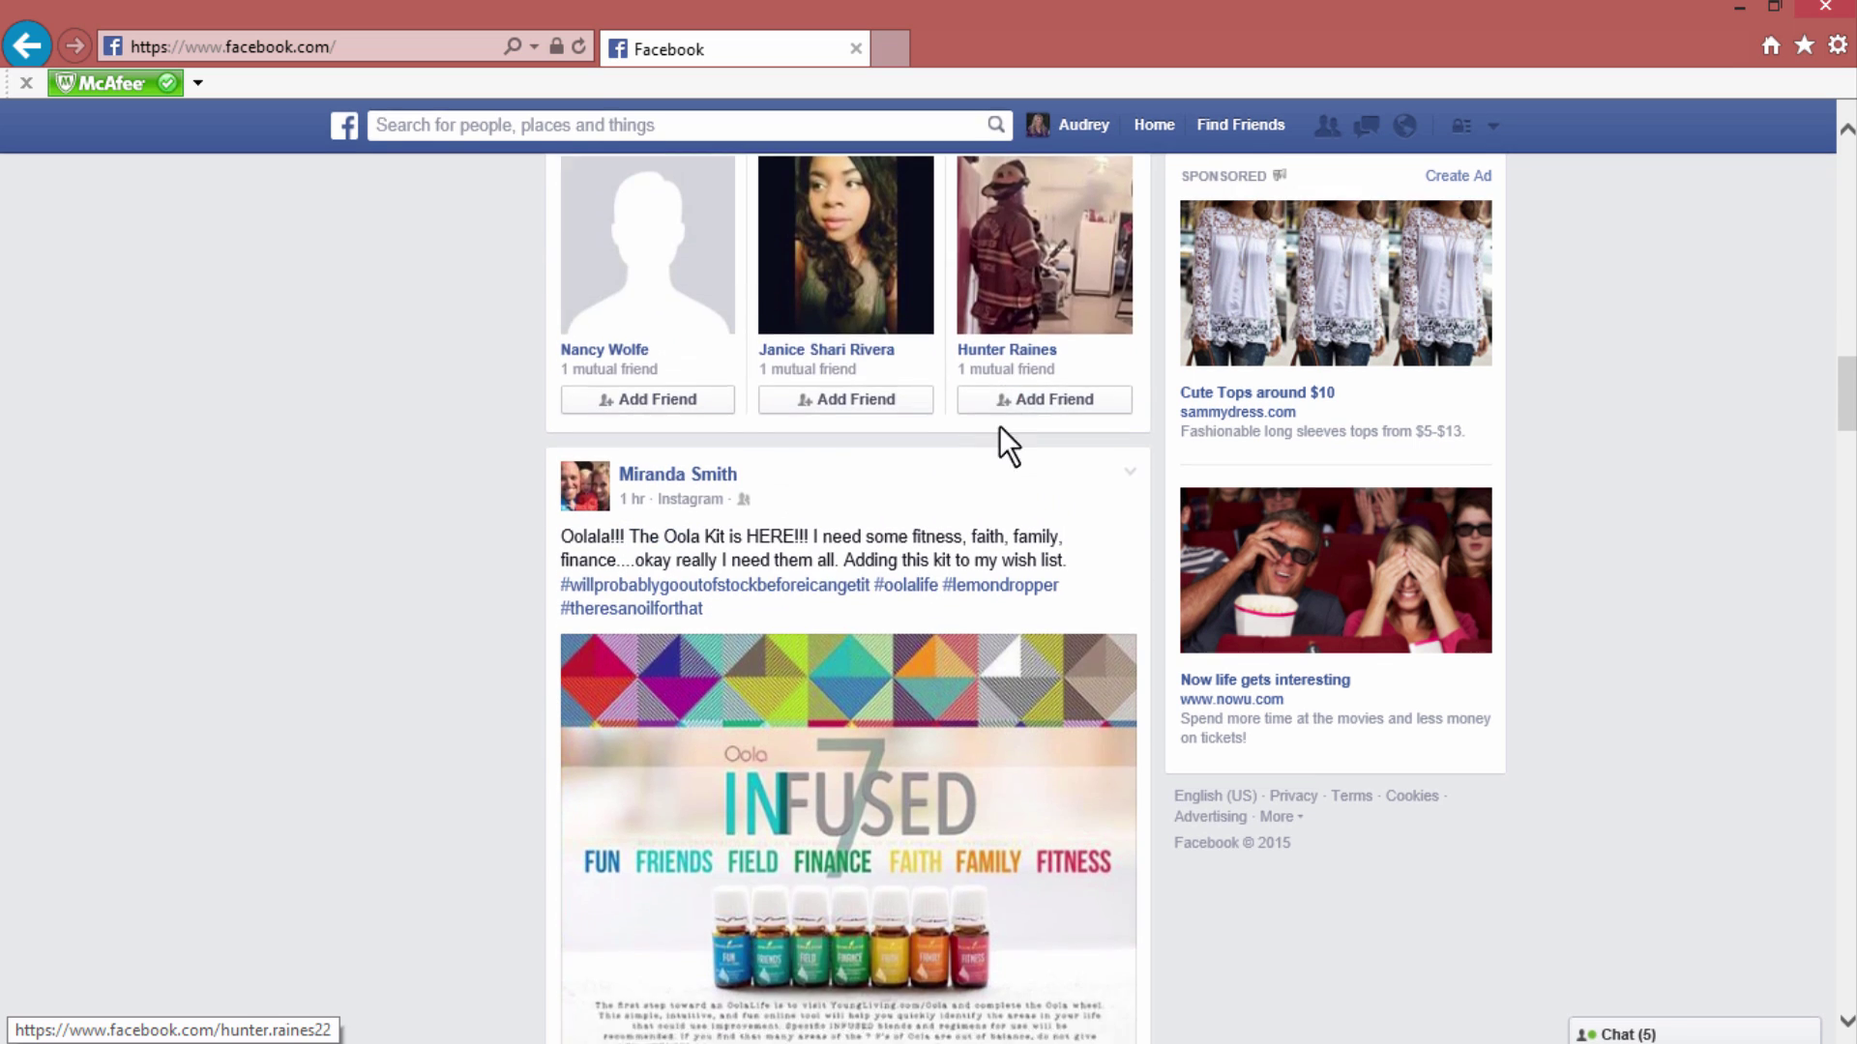
- Examine the shared cat tent video post, including its audience and its Like, Comment and Share options
{"action": "scroll", "coordinate": [1000, 436], "scroll_direction": "down", "scroll_amount": 6}
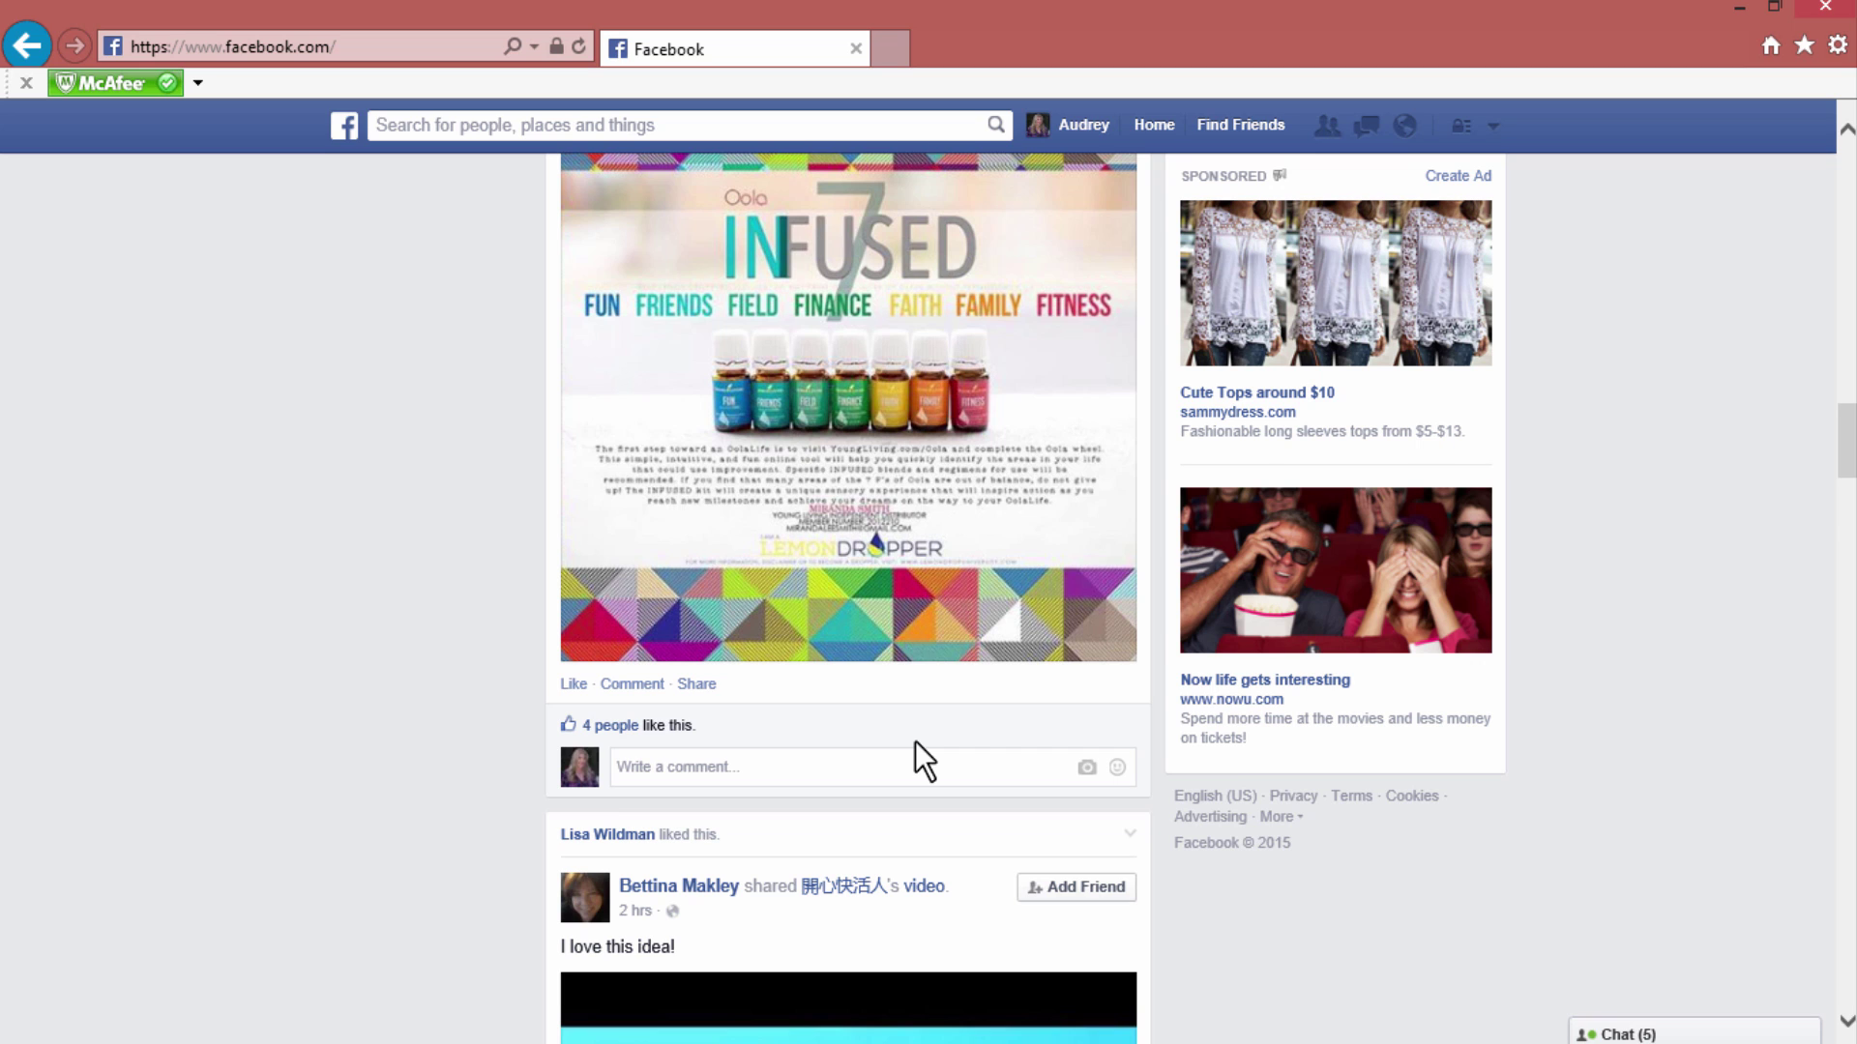
{"action": "scroll", "coordinate": [914, 741], "scroll_direction": "down", "scroll_amount": 6}
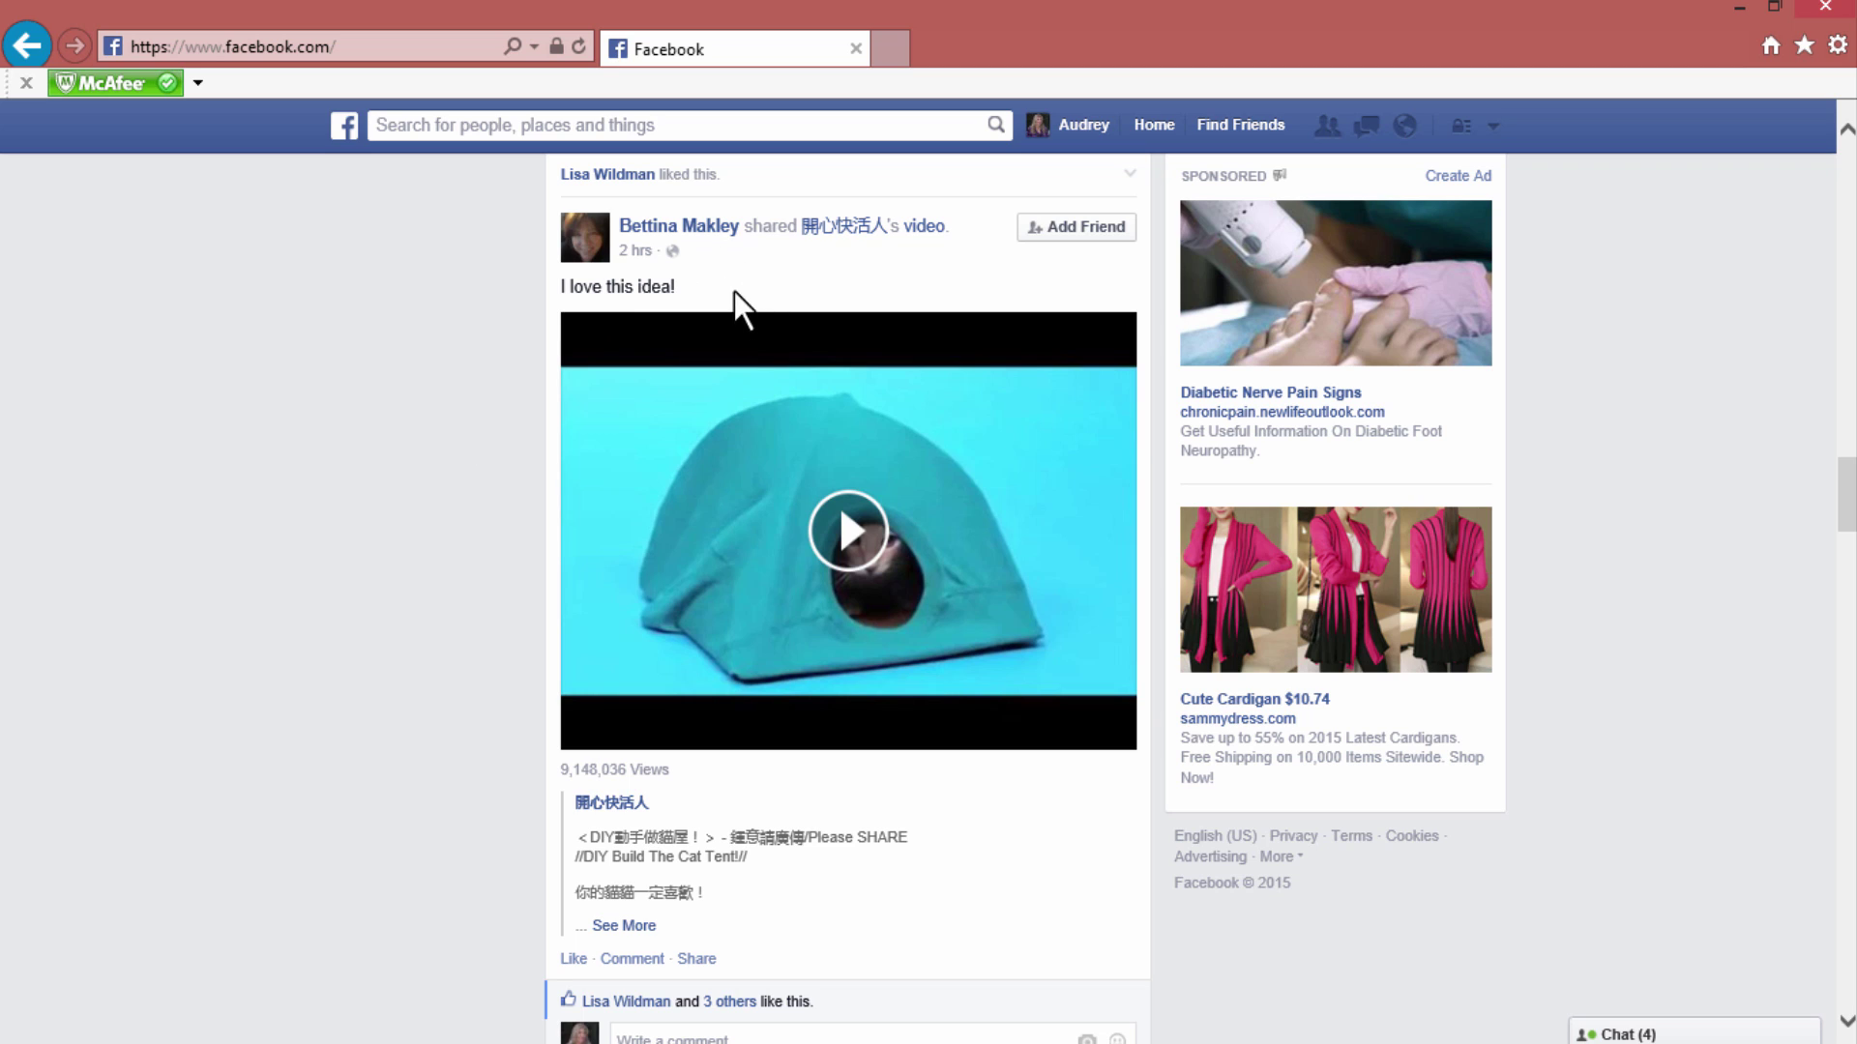
{"action": "mouse_move", "coordinate": [673, 257]}
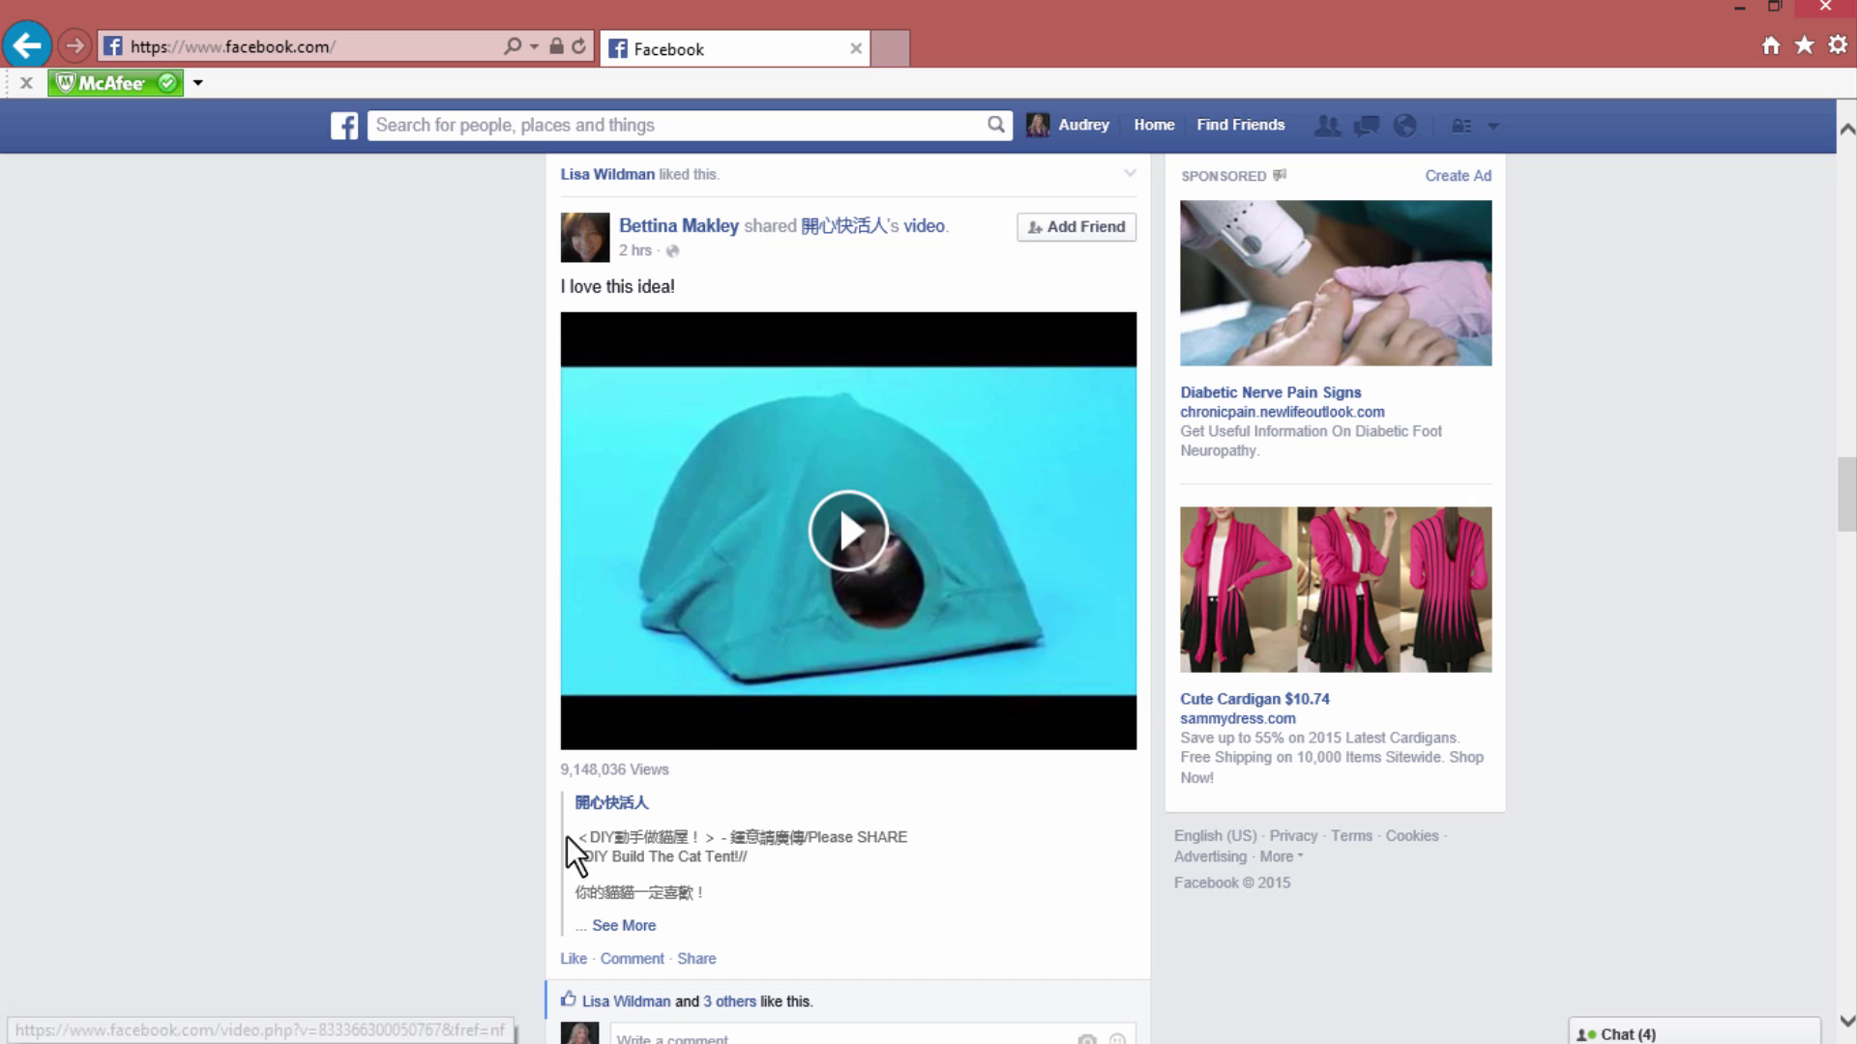
{"action": "scroll", "coordinate": [443, 877], "scroll_direction": "down", "scroll_amount": 1}
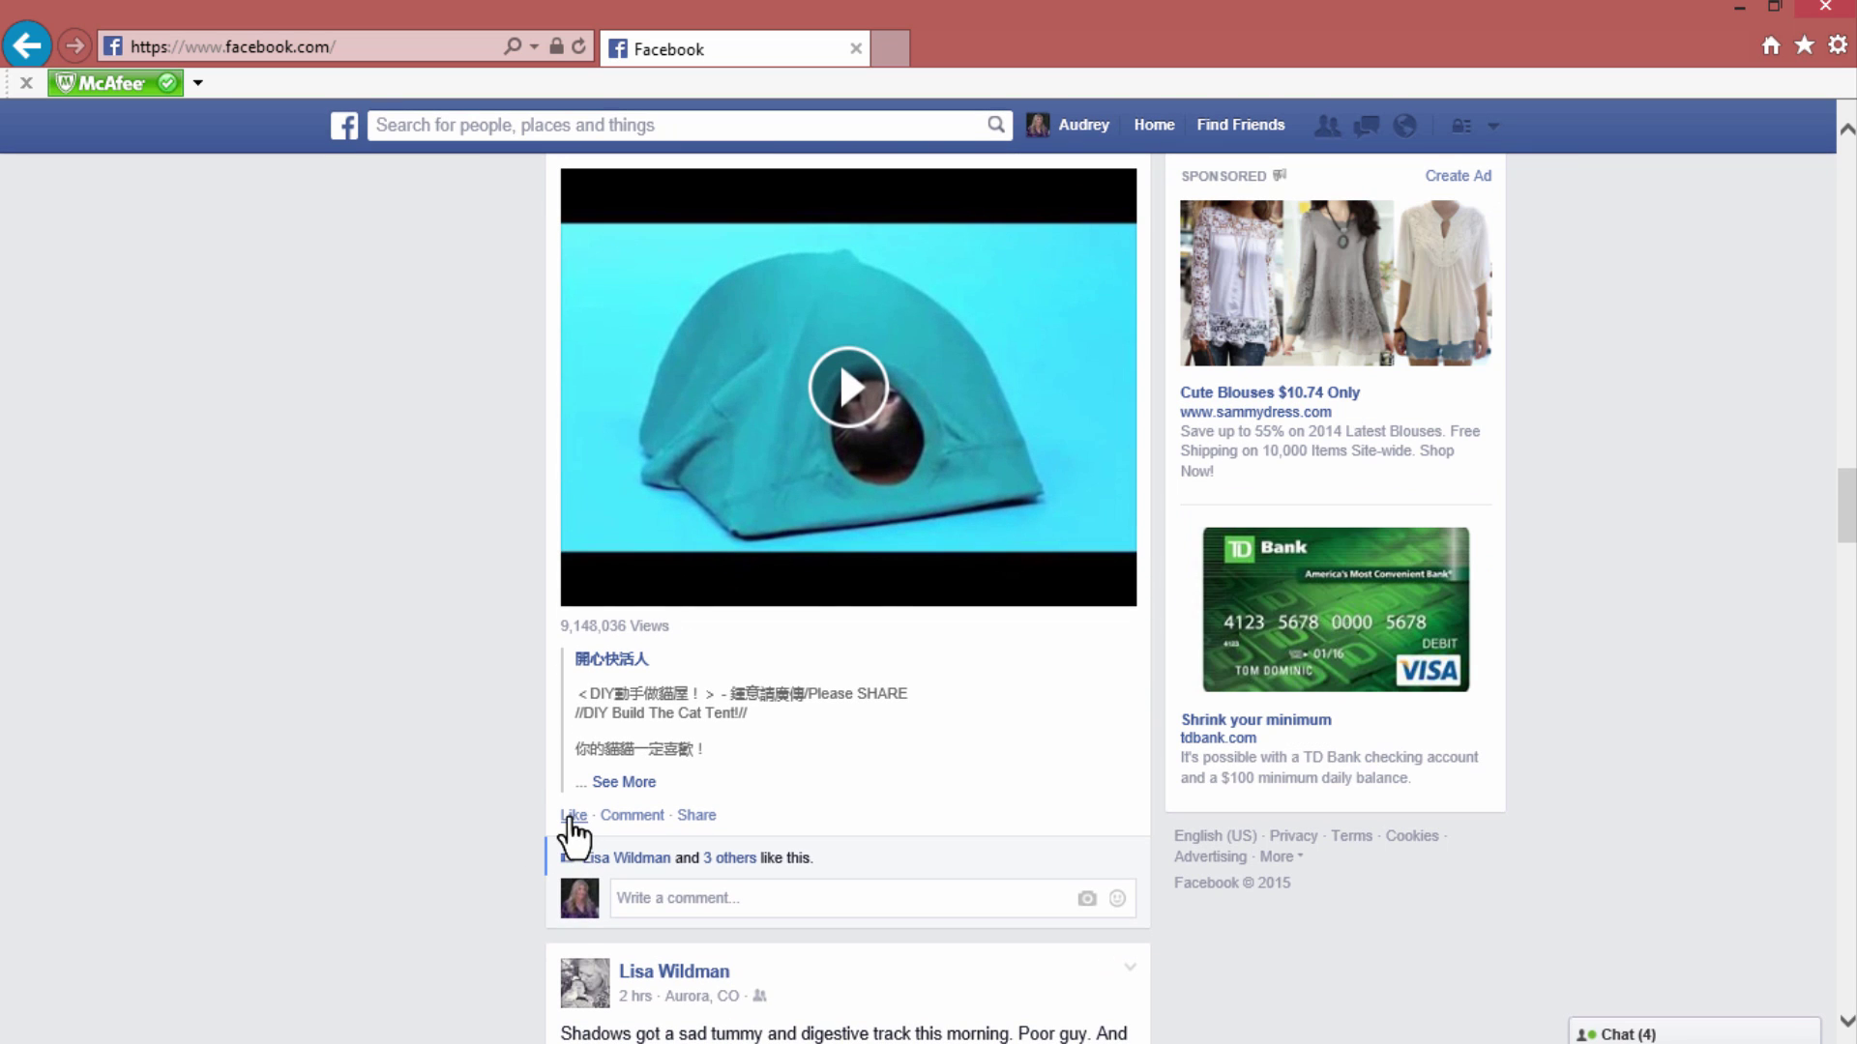
{"action": "scroll", "coordinate": [247, 785], "scroll_direction": "up", "scroll_amount": 1}
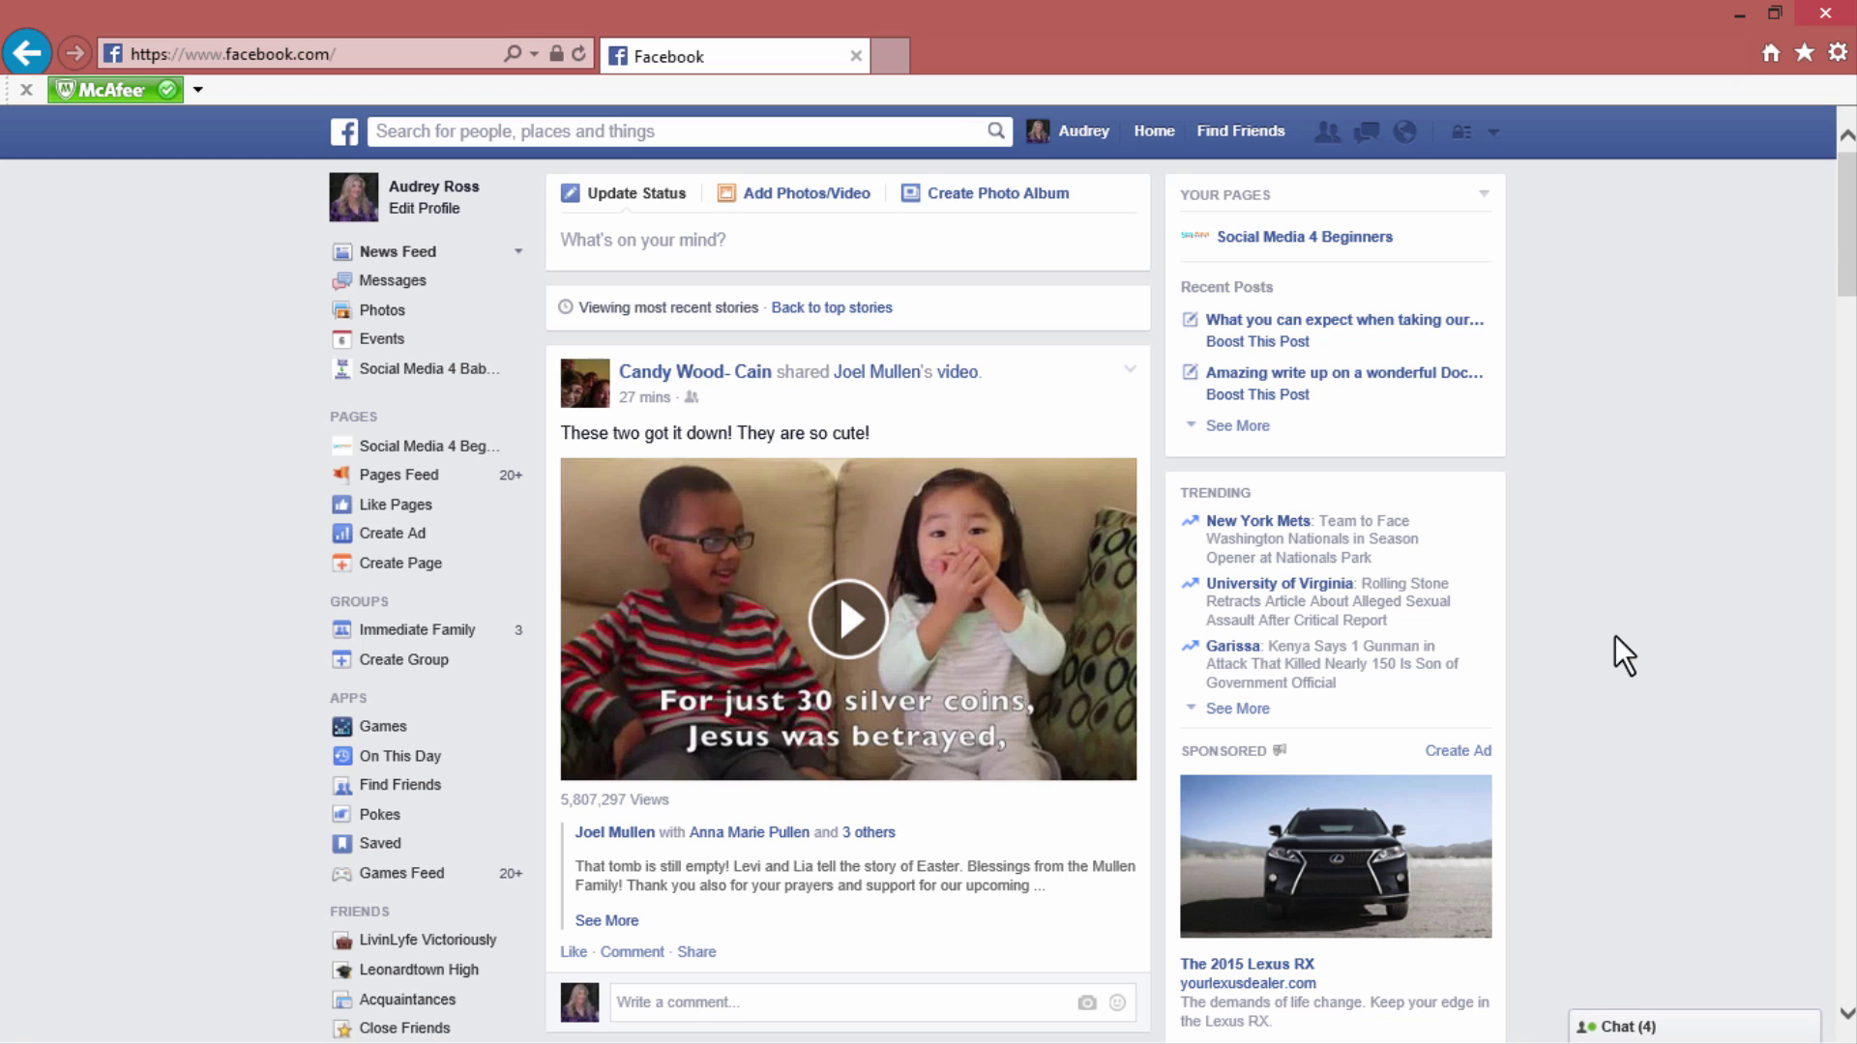
- Write "Hey there!" as the text of a new status update
{"action": "left_click", "coordinate": [717, 245]}
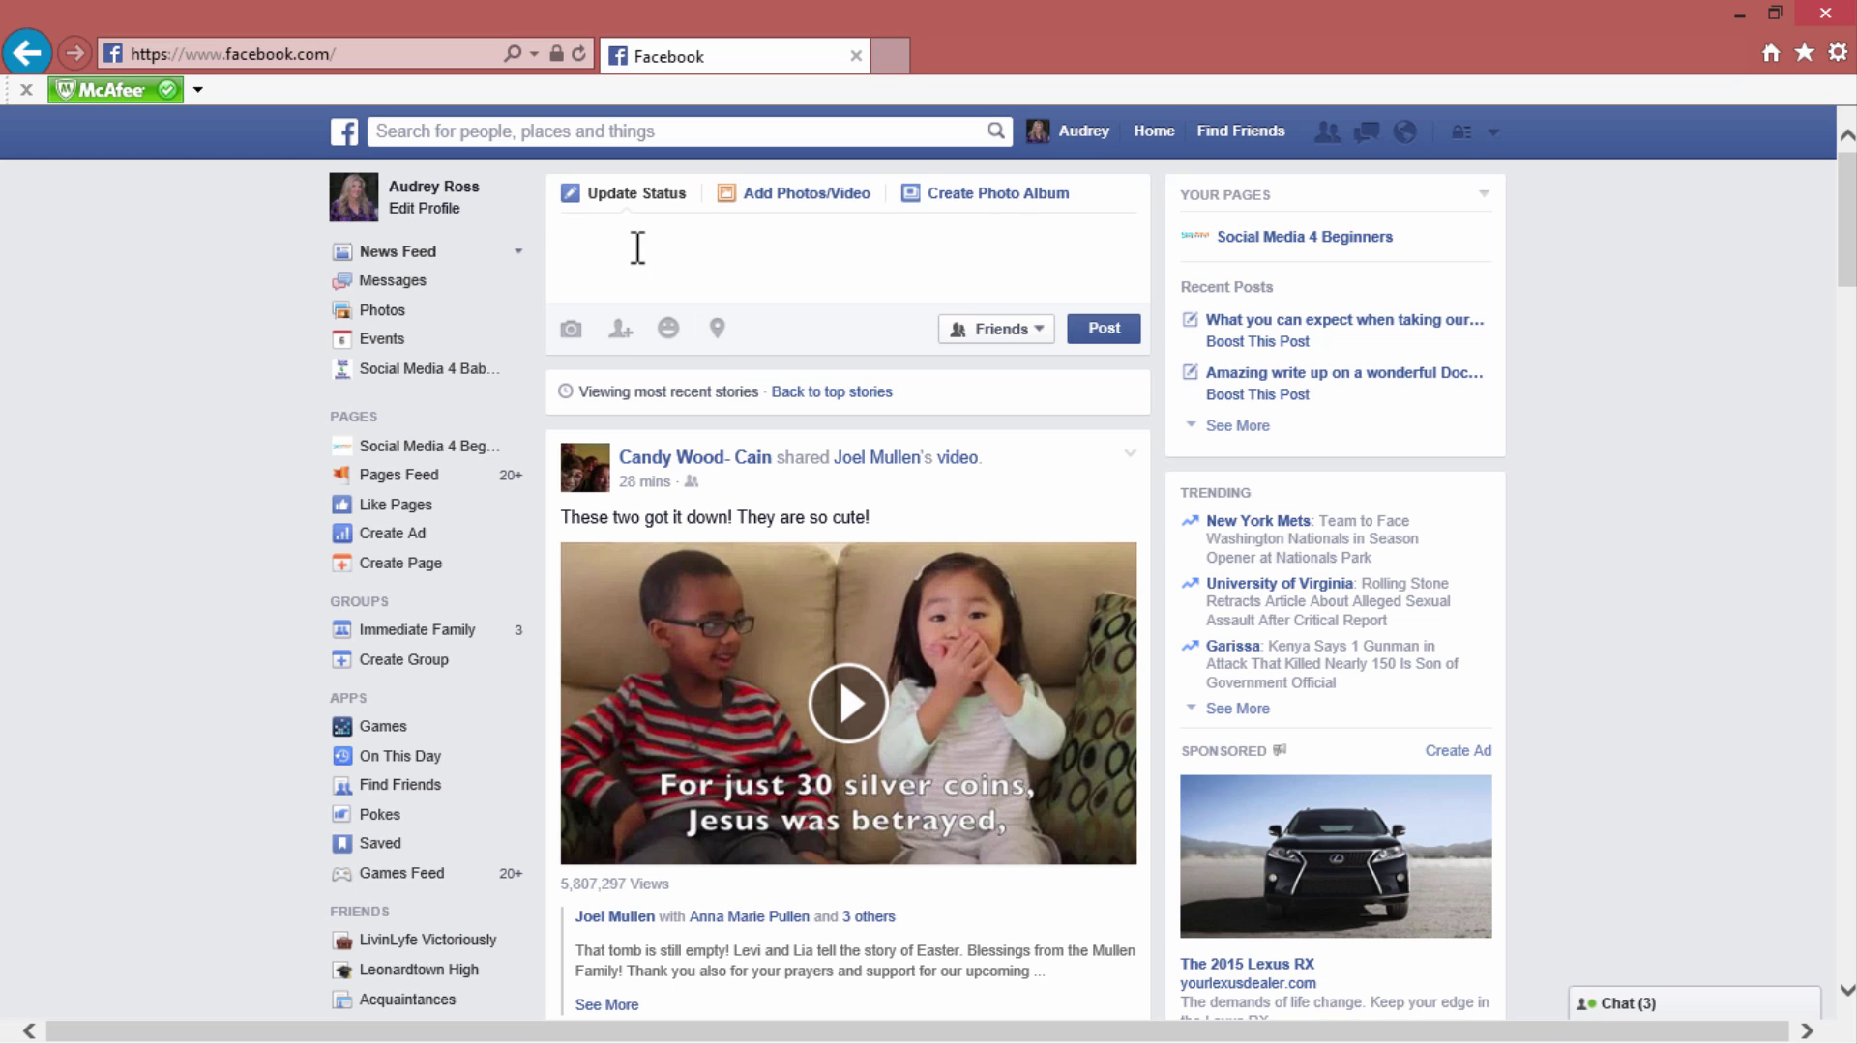
{"action": "type", "text": "Hey there"}
{"action": "left_click_drag", "start_coordinate": [637, 247], "coordinate": [522, 218]}
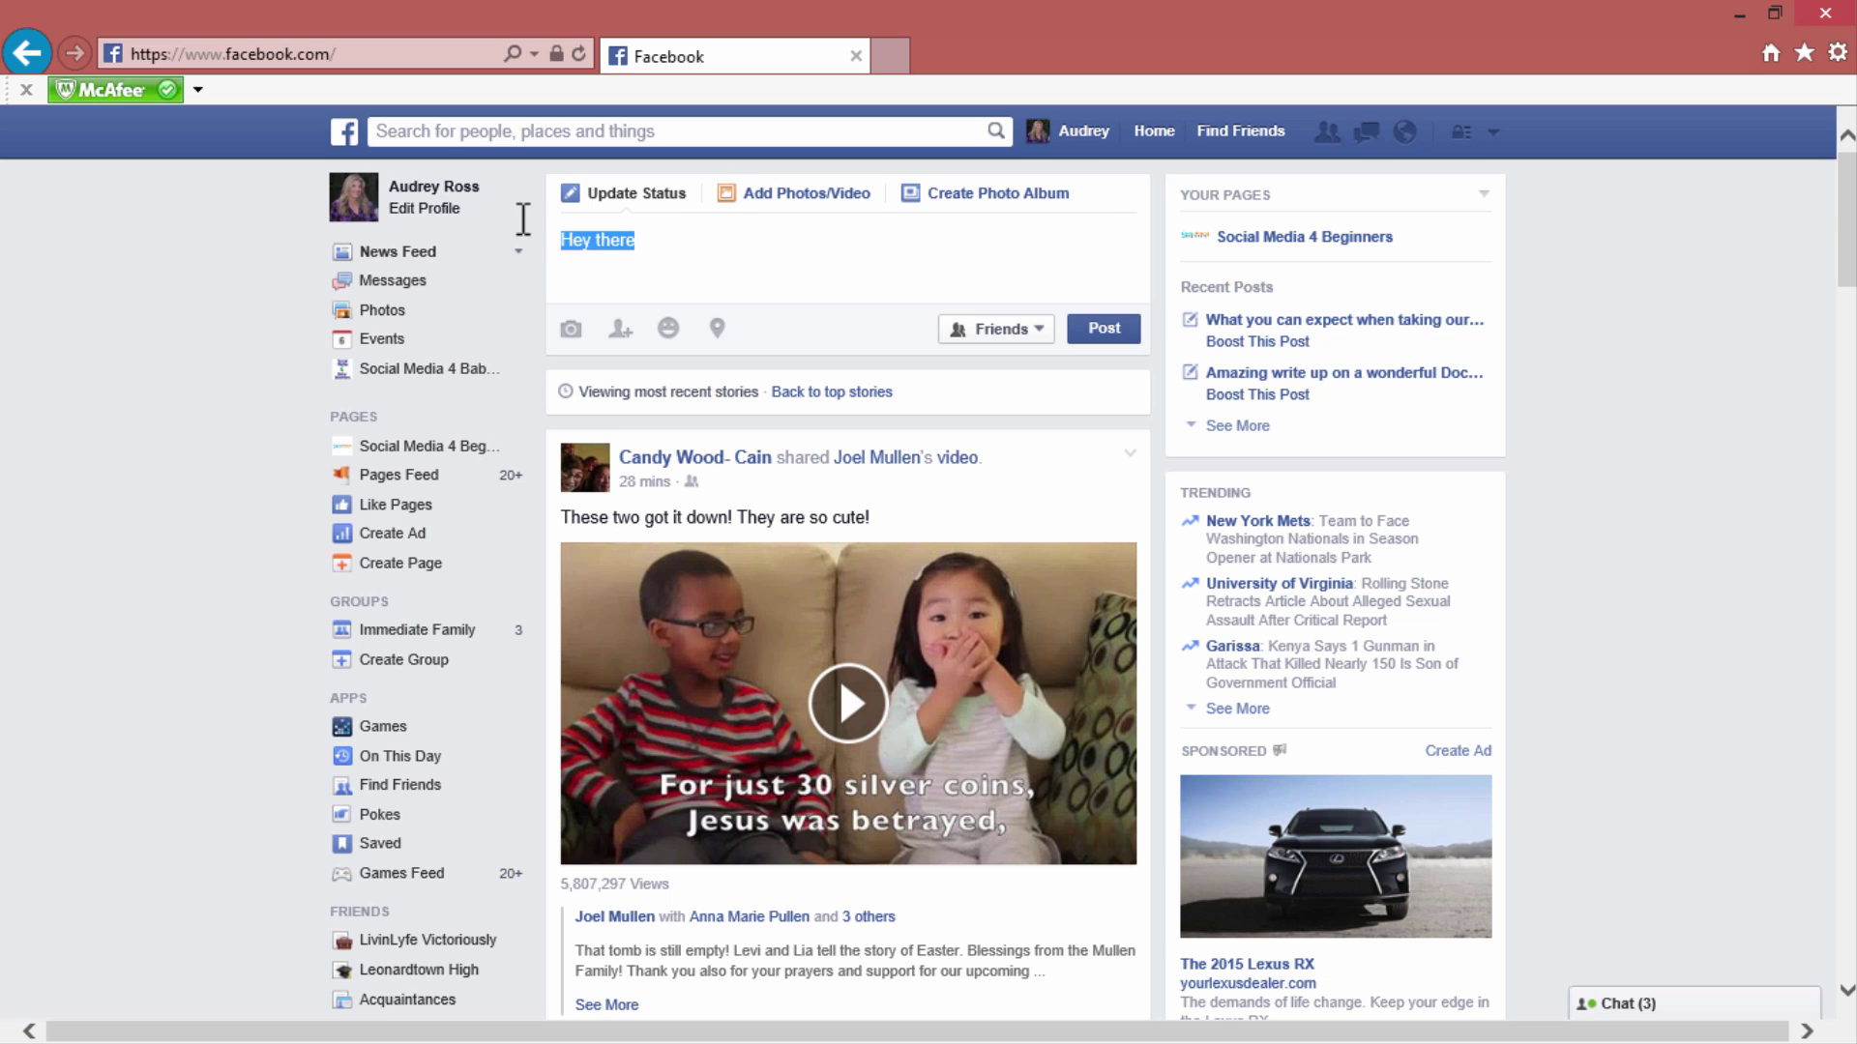
{"action": "type", "text": "Hey there!"}
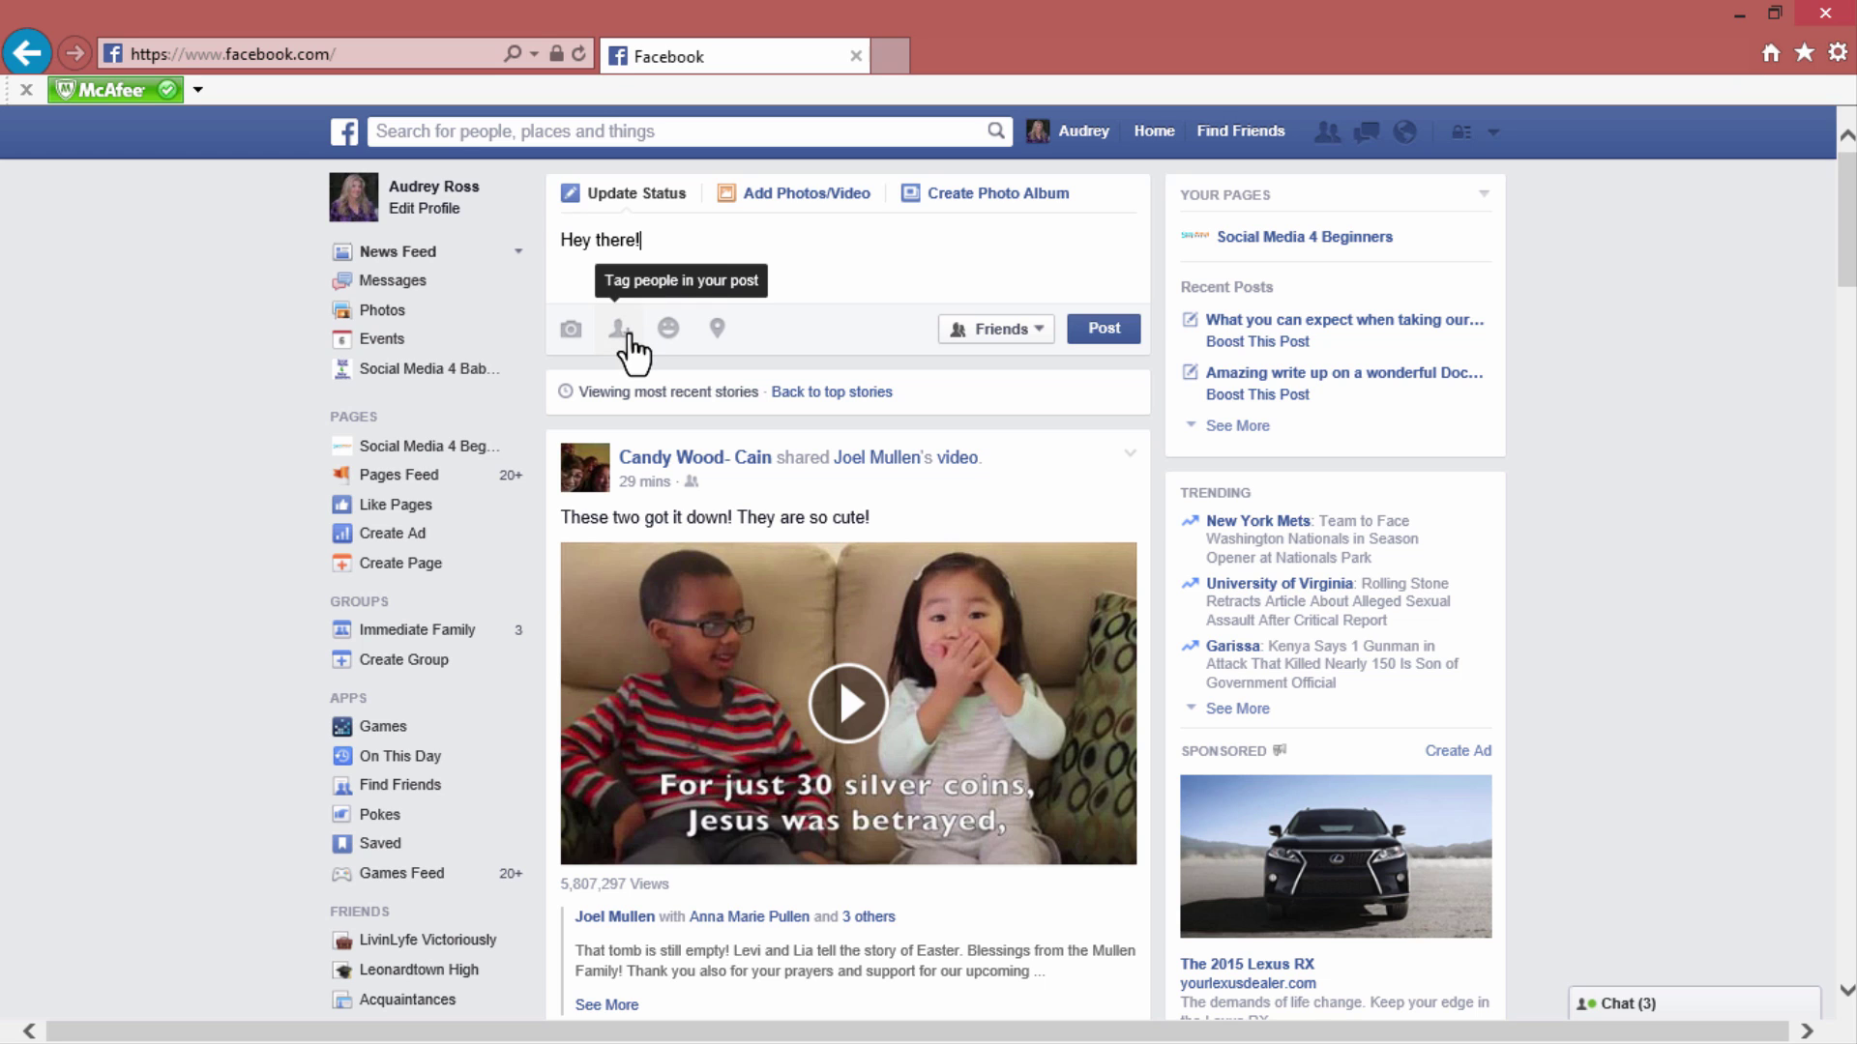
- Show the people-tagging option for the status and add the feeling "blessed" to it
{"action": "left_click", "coordinate": [624, 332]}
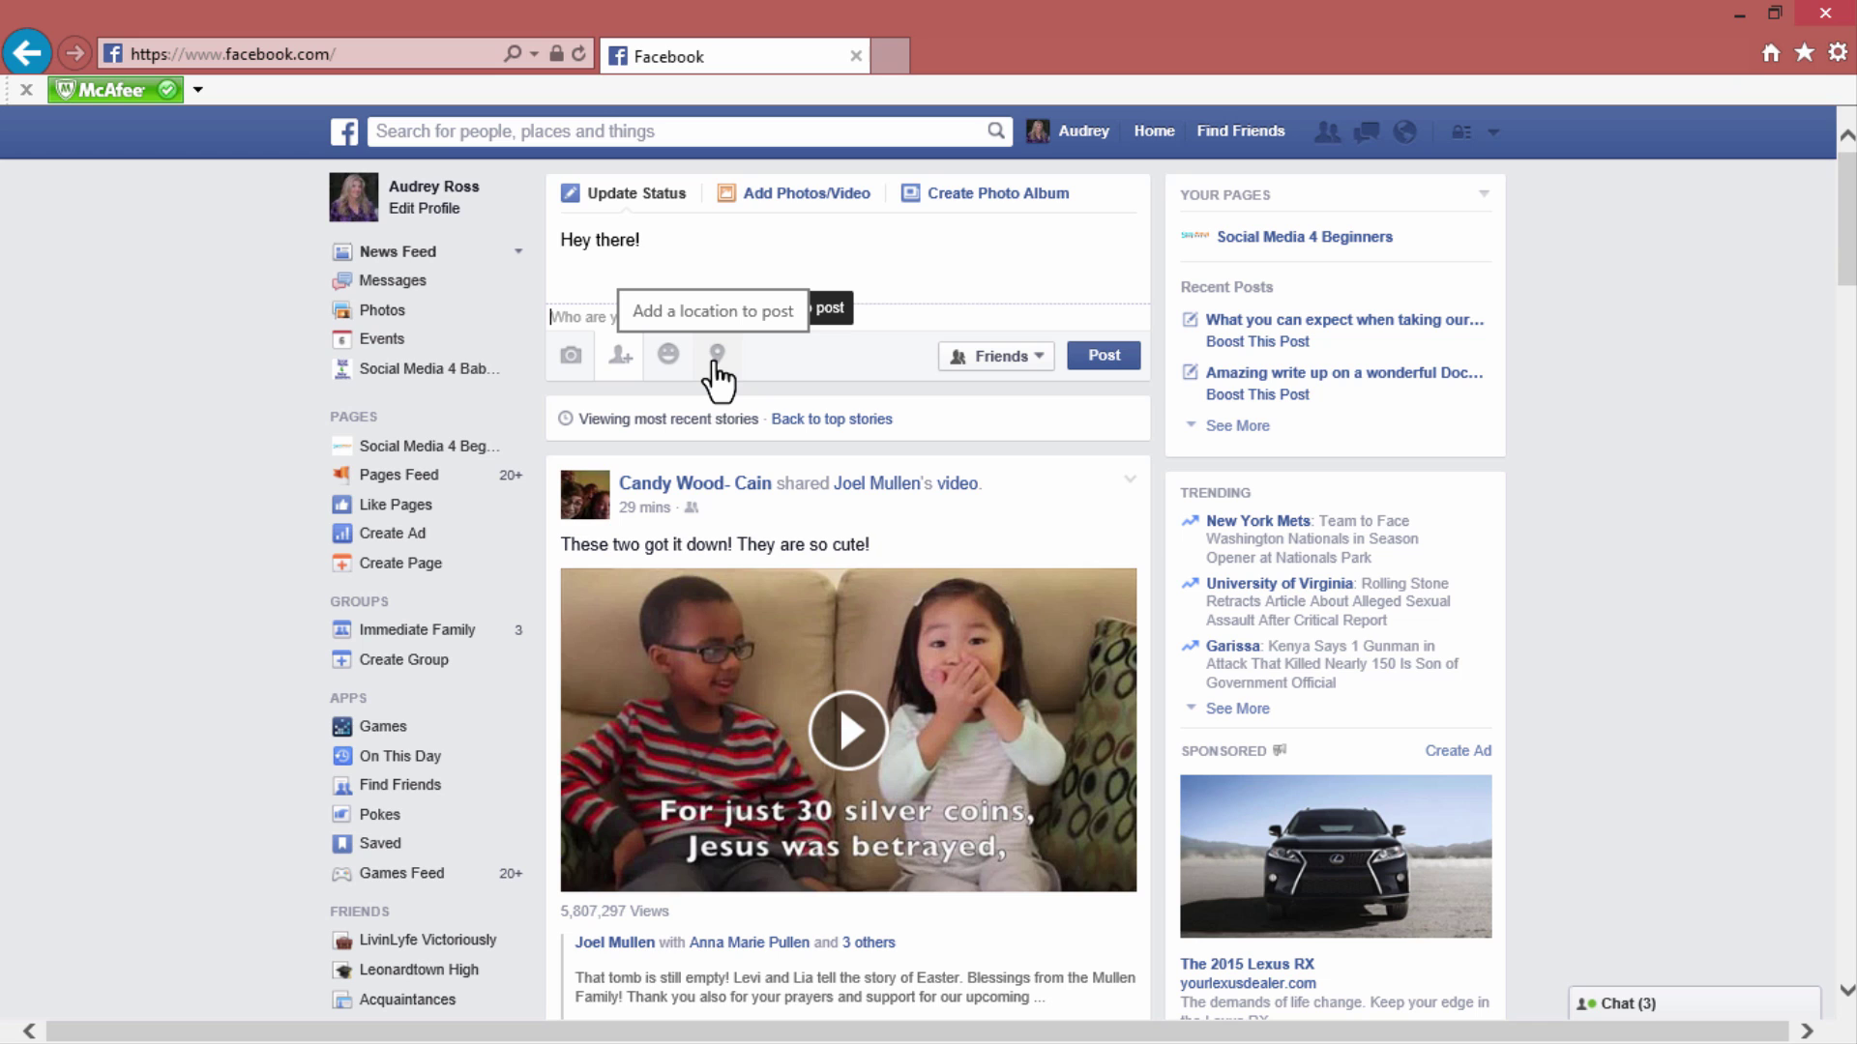
{"action": "left_click", "coordinate": [669, 354]}
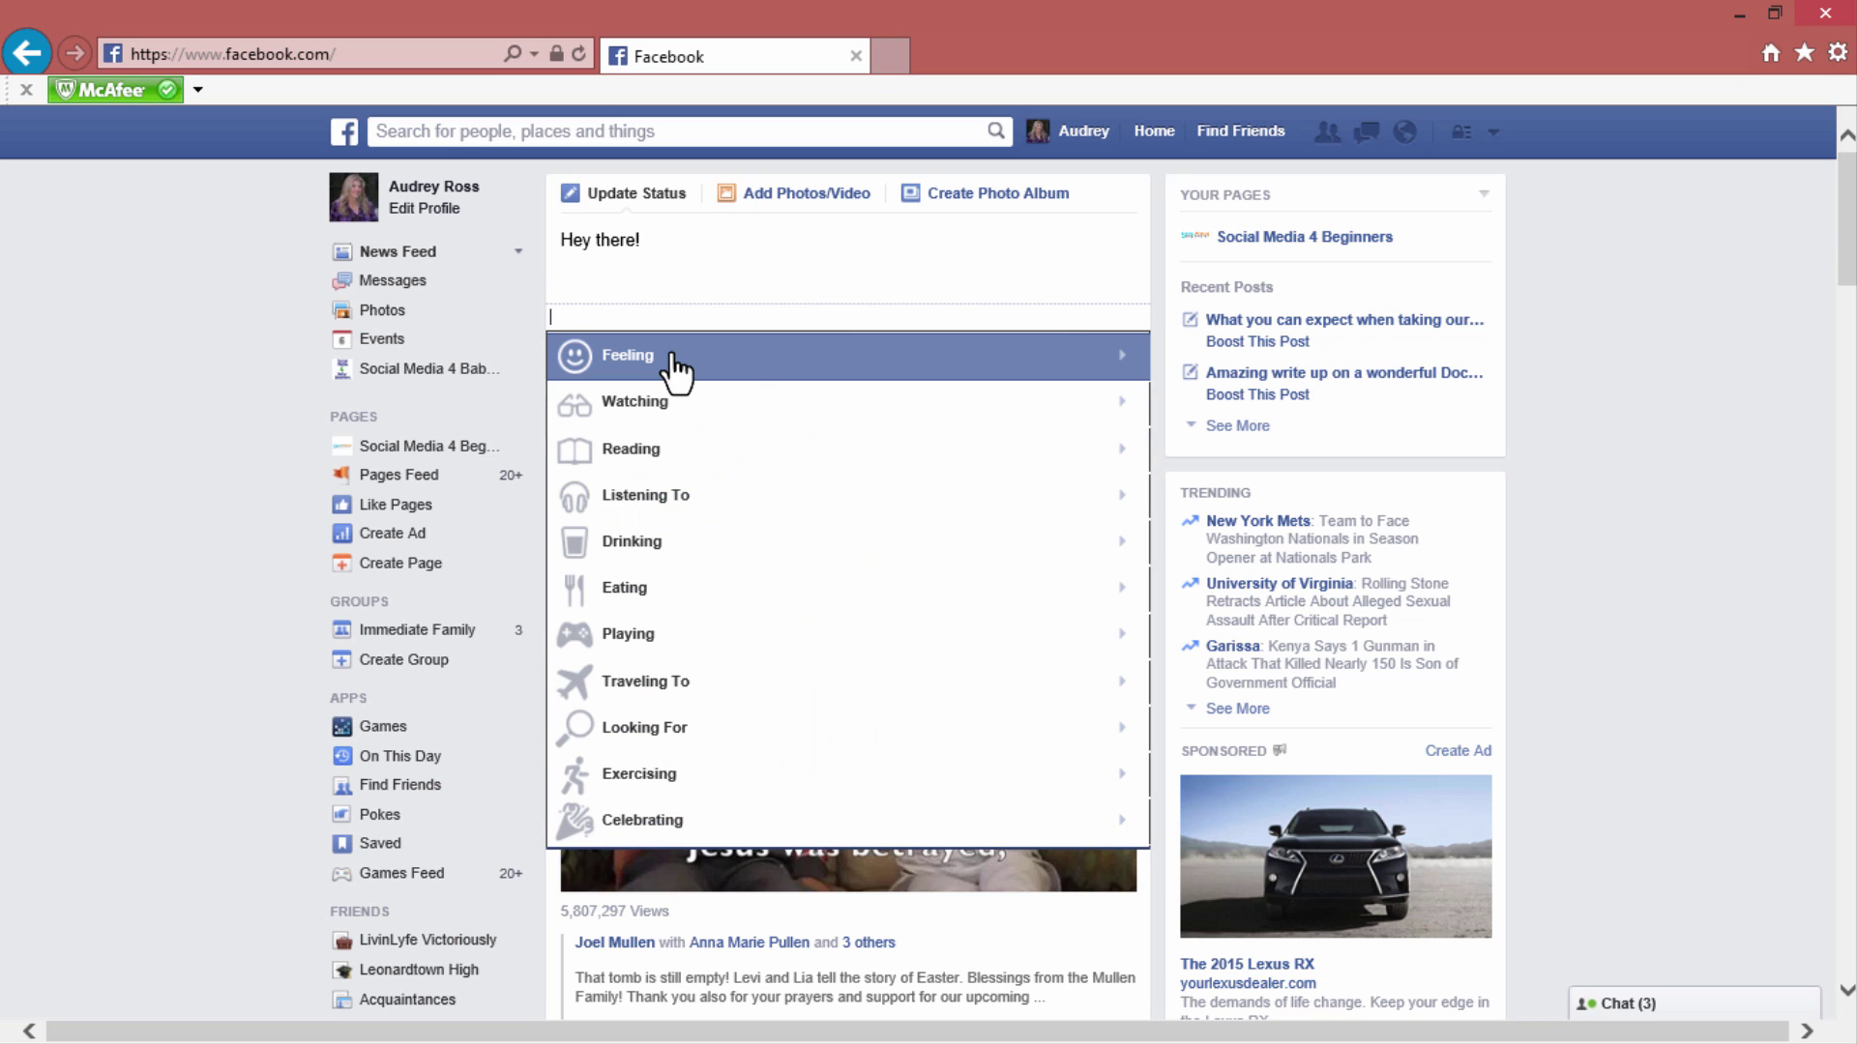
{"action": "left_click", "coordinate": [742, 369]}
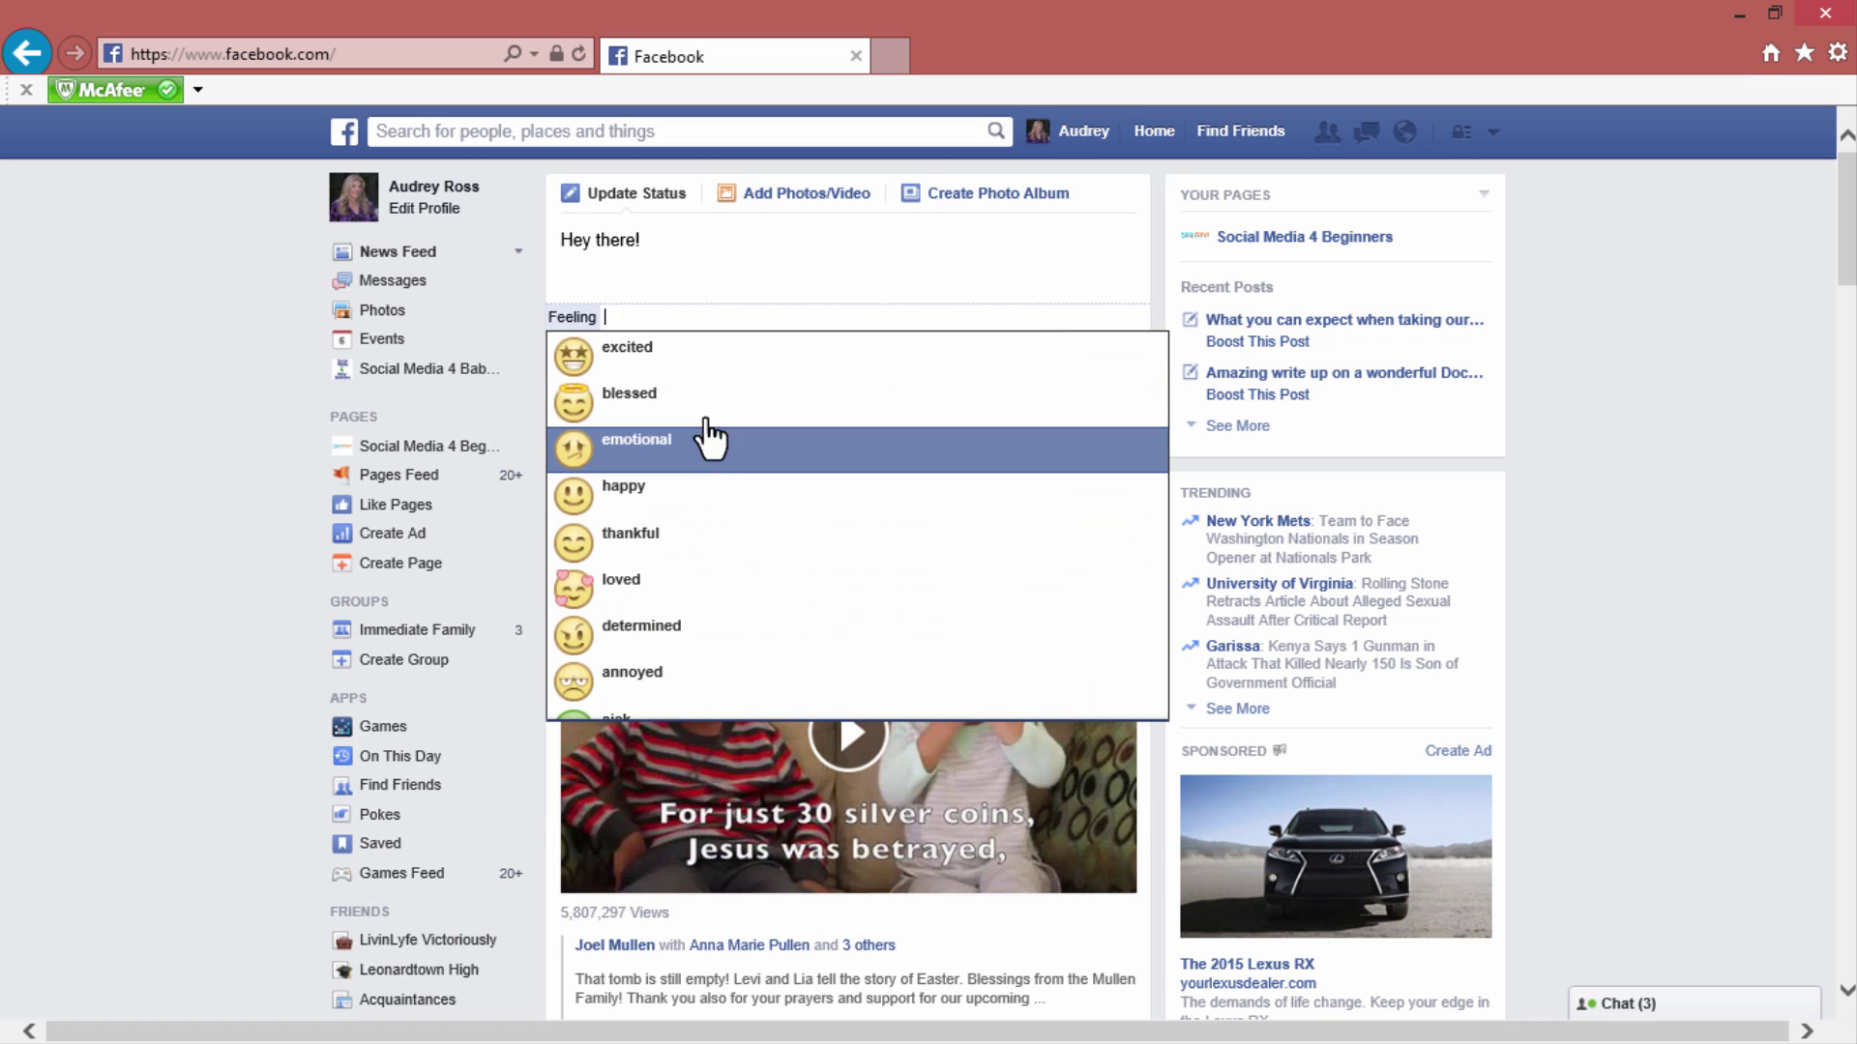
{"action": "left_click", "coordinate": [704, 402]}
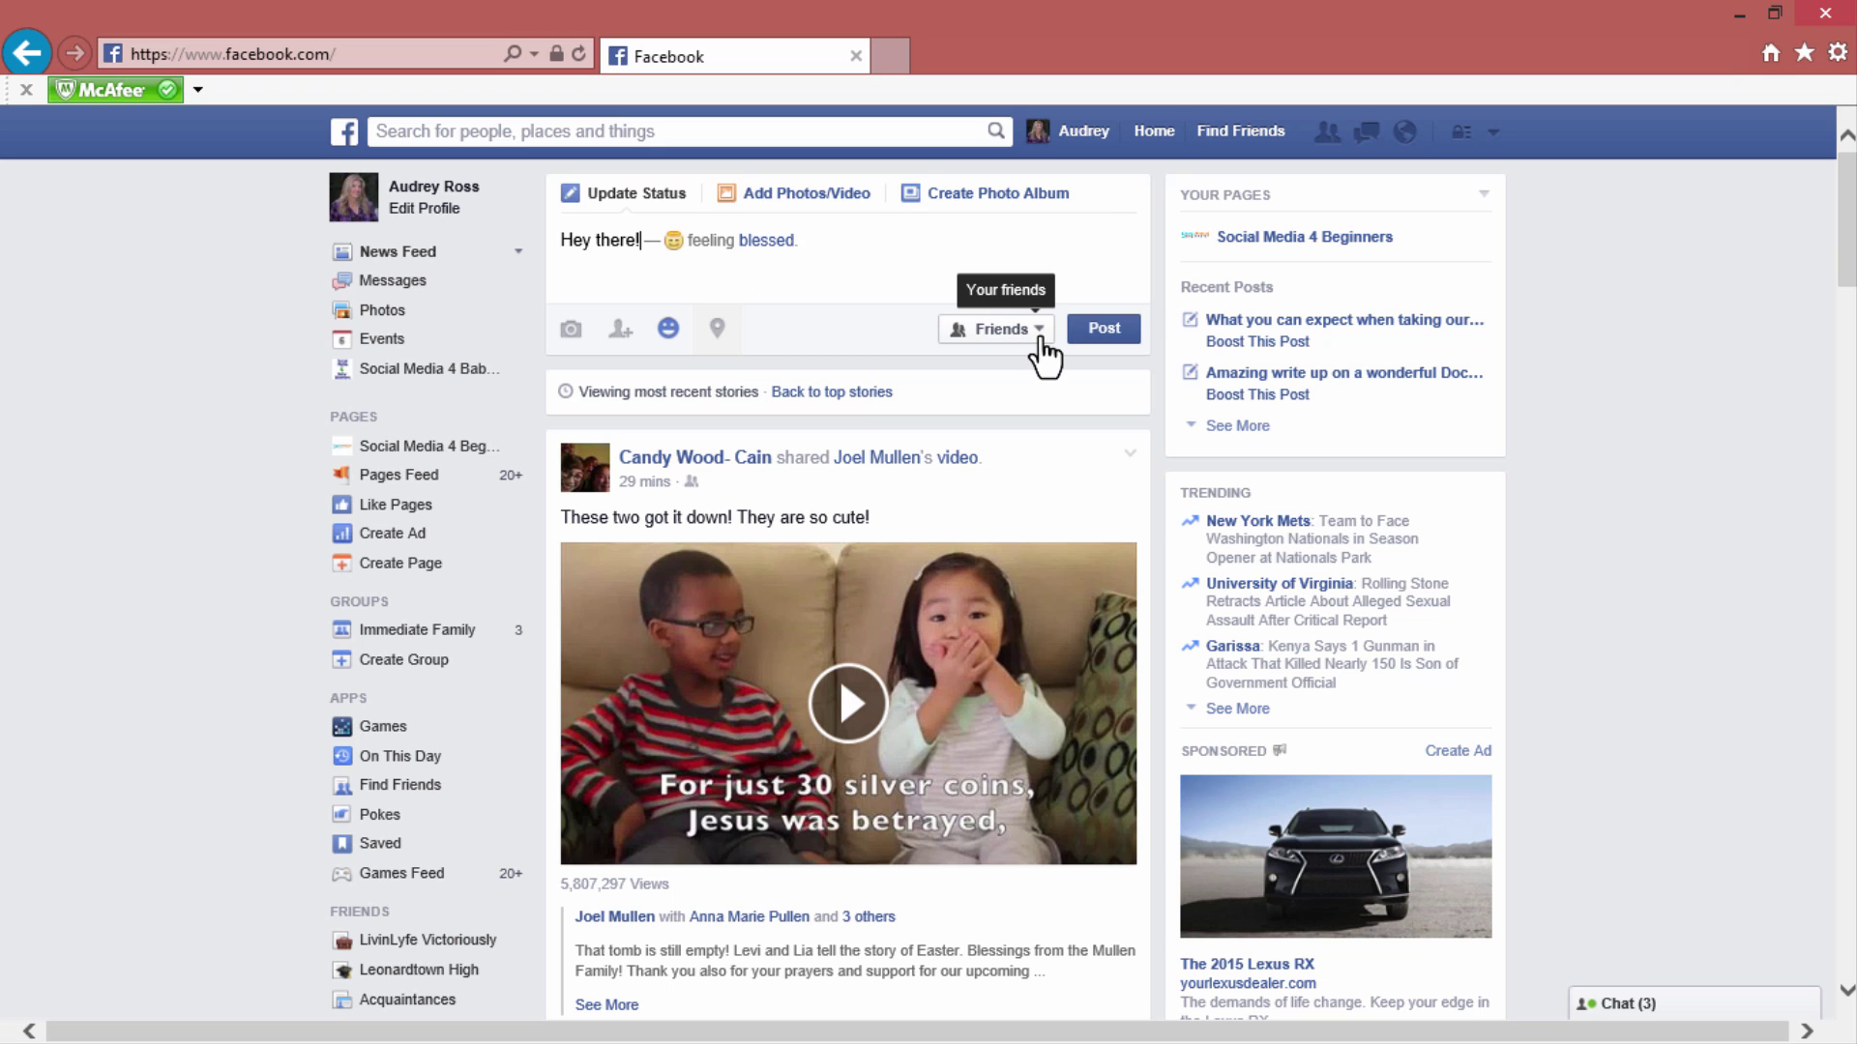
- View all audience choices for the status, including the additional options, leaving it shared with Friends
{"action": "left_click", "coordinate": [1036, 331]}
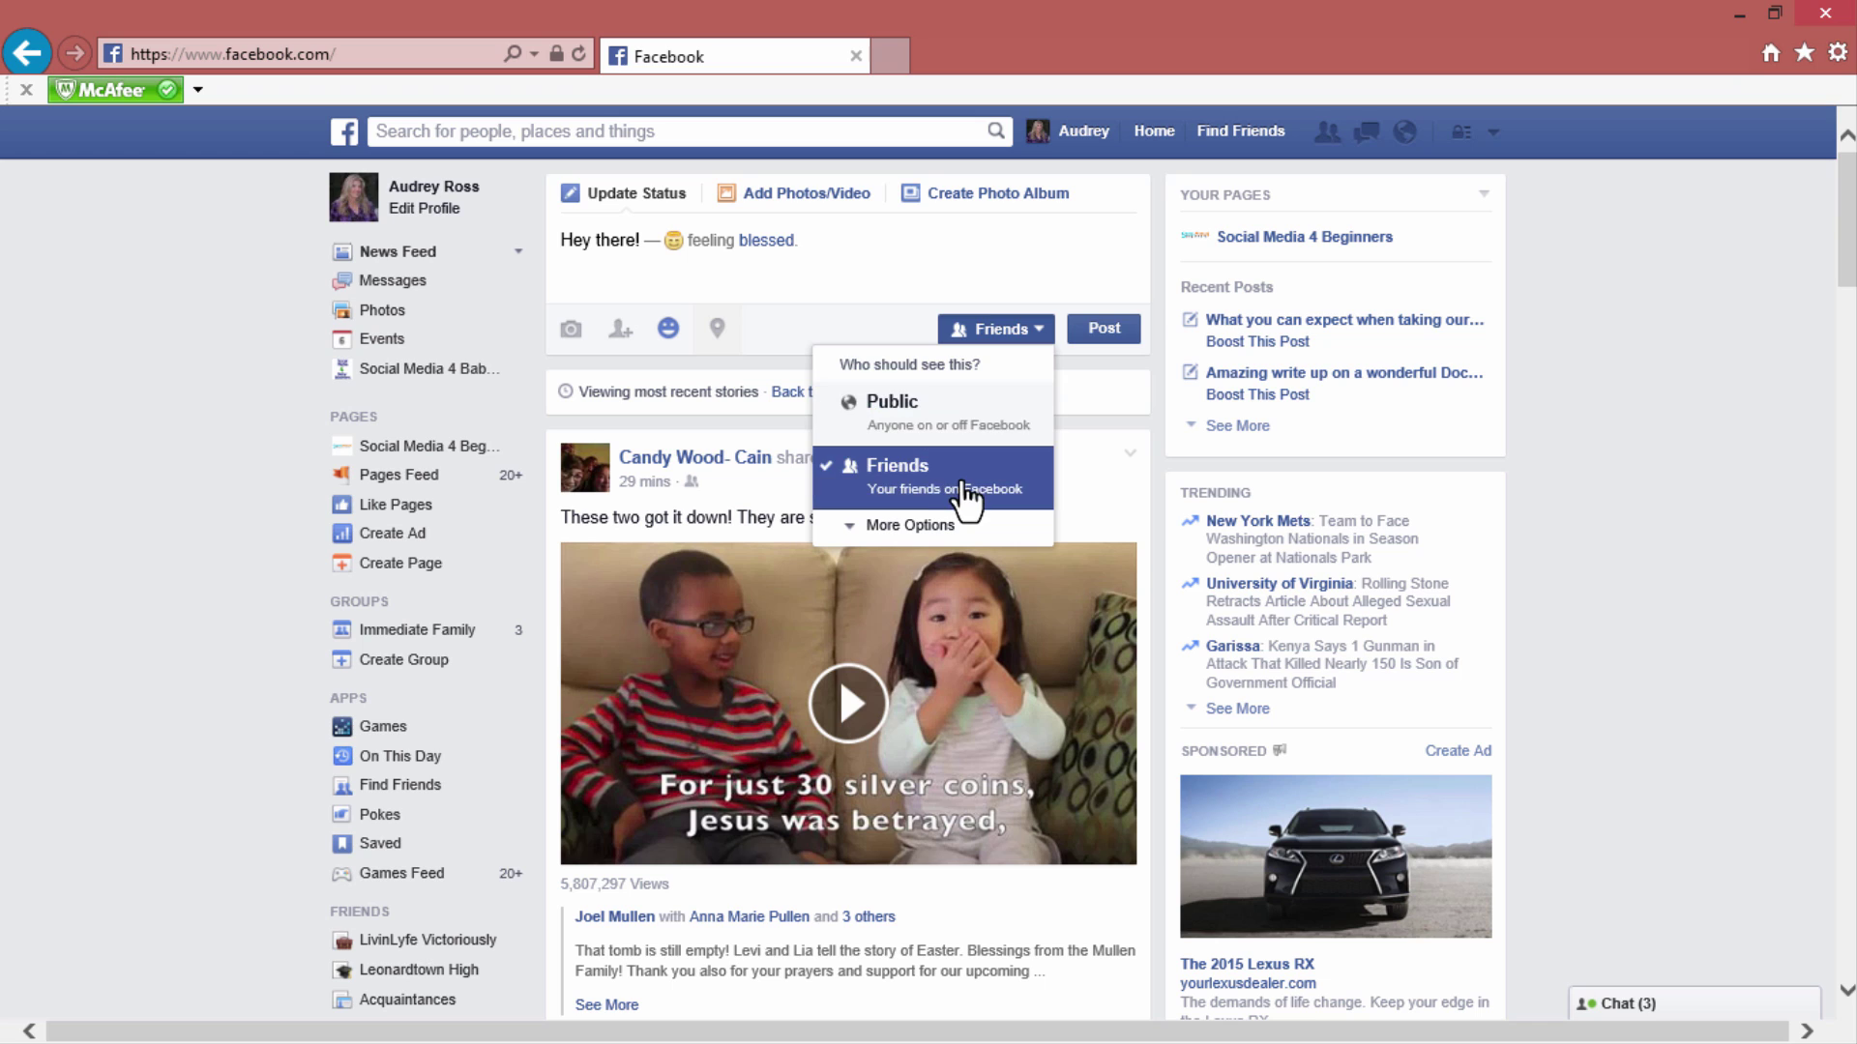
{"action": "left_click", "coordinate": [950, 528]}
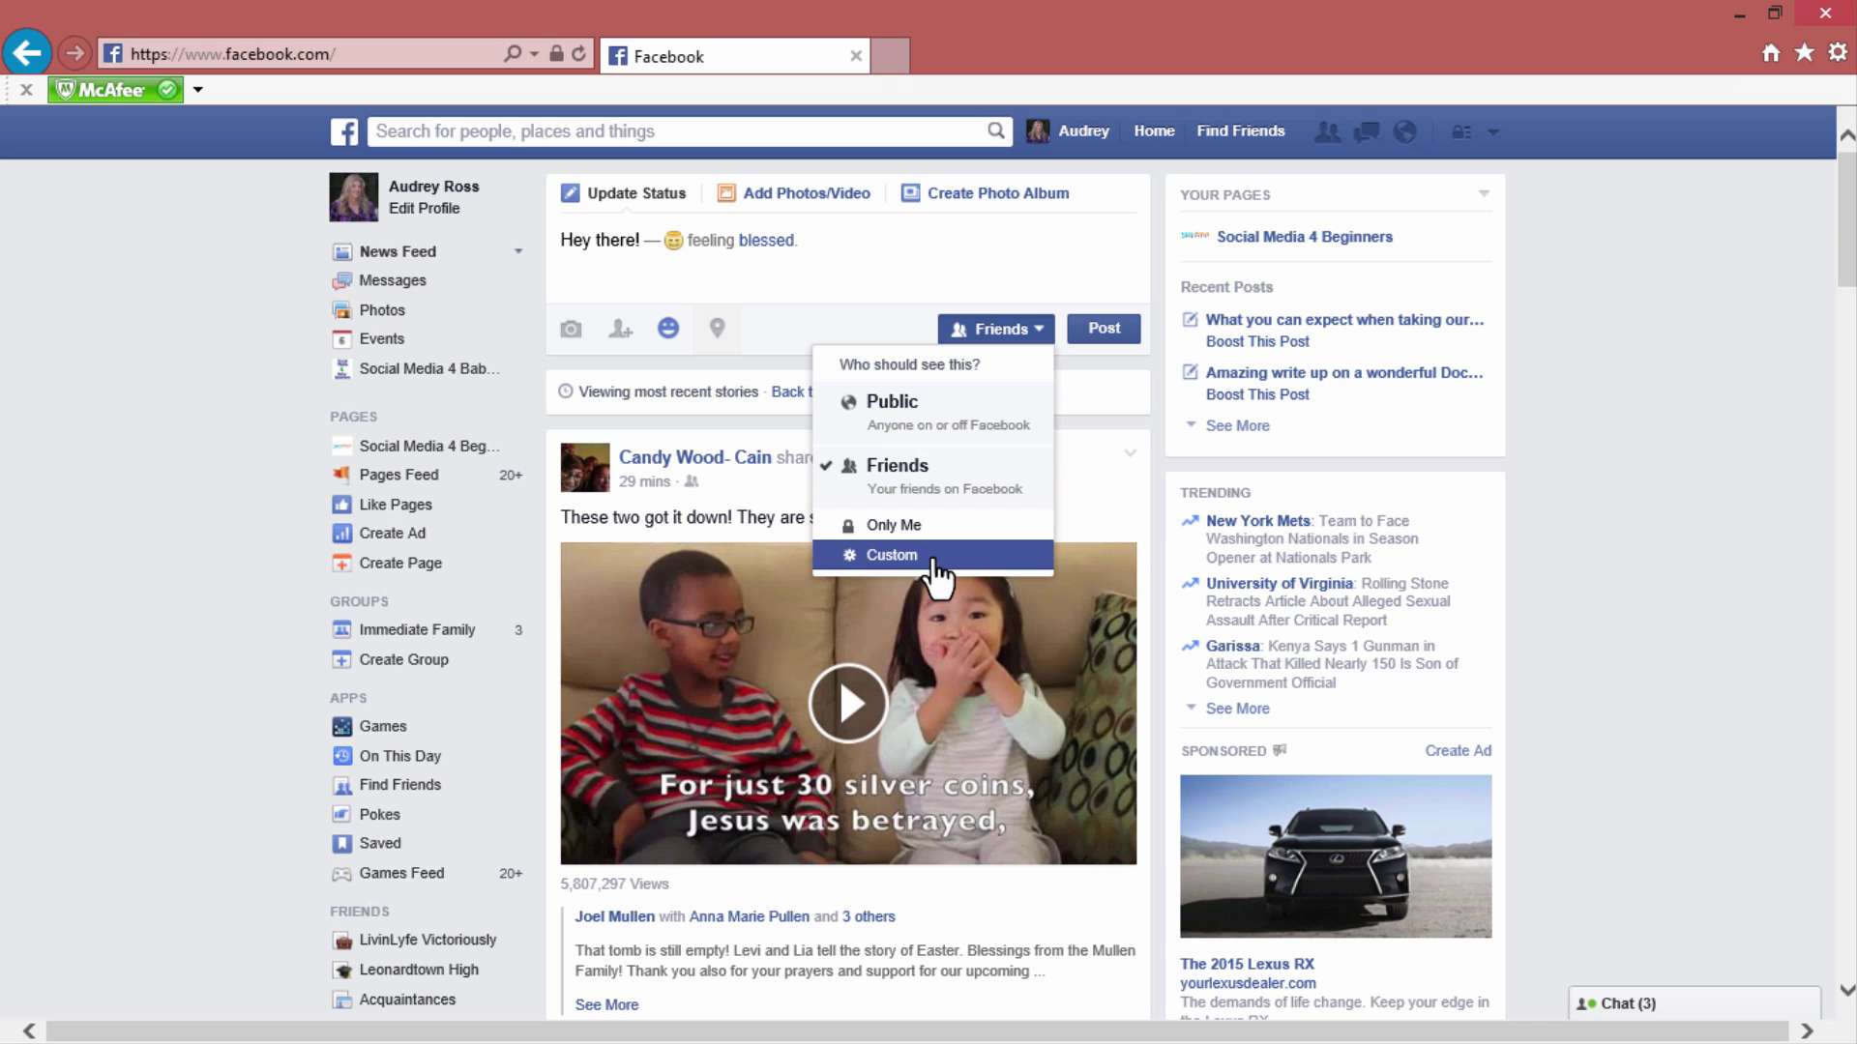
{"action": "left_click", "coordinate": [1090, 280]}
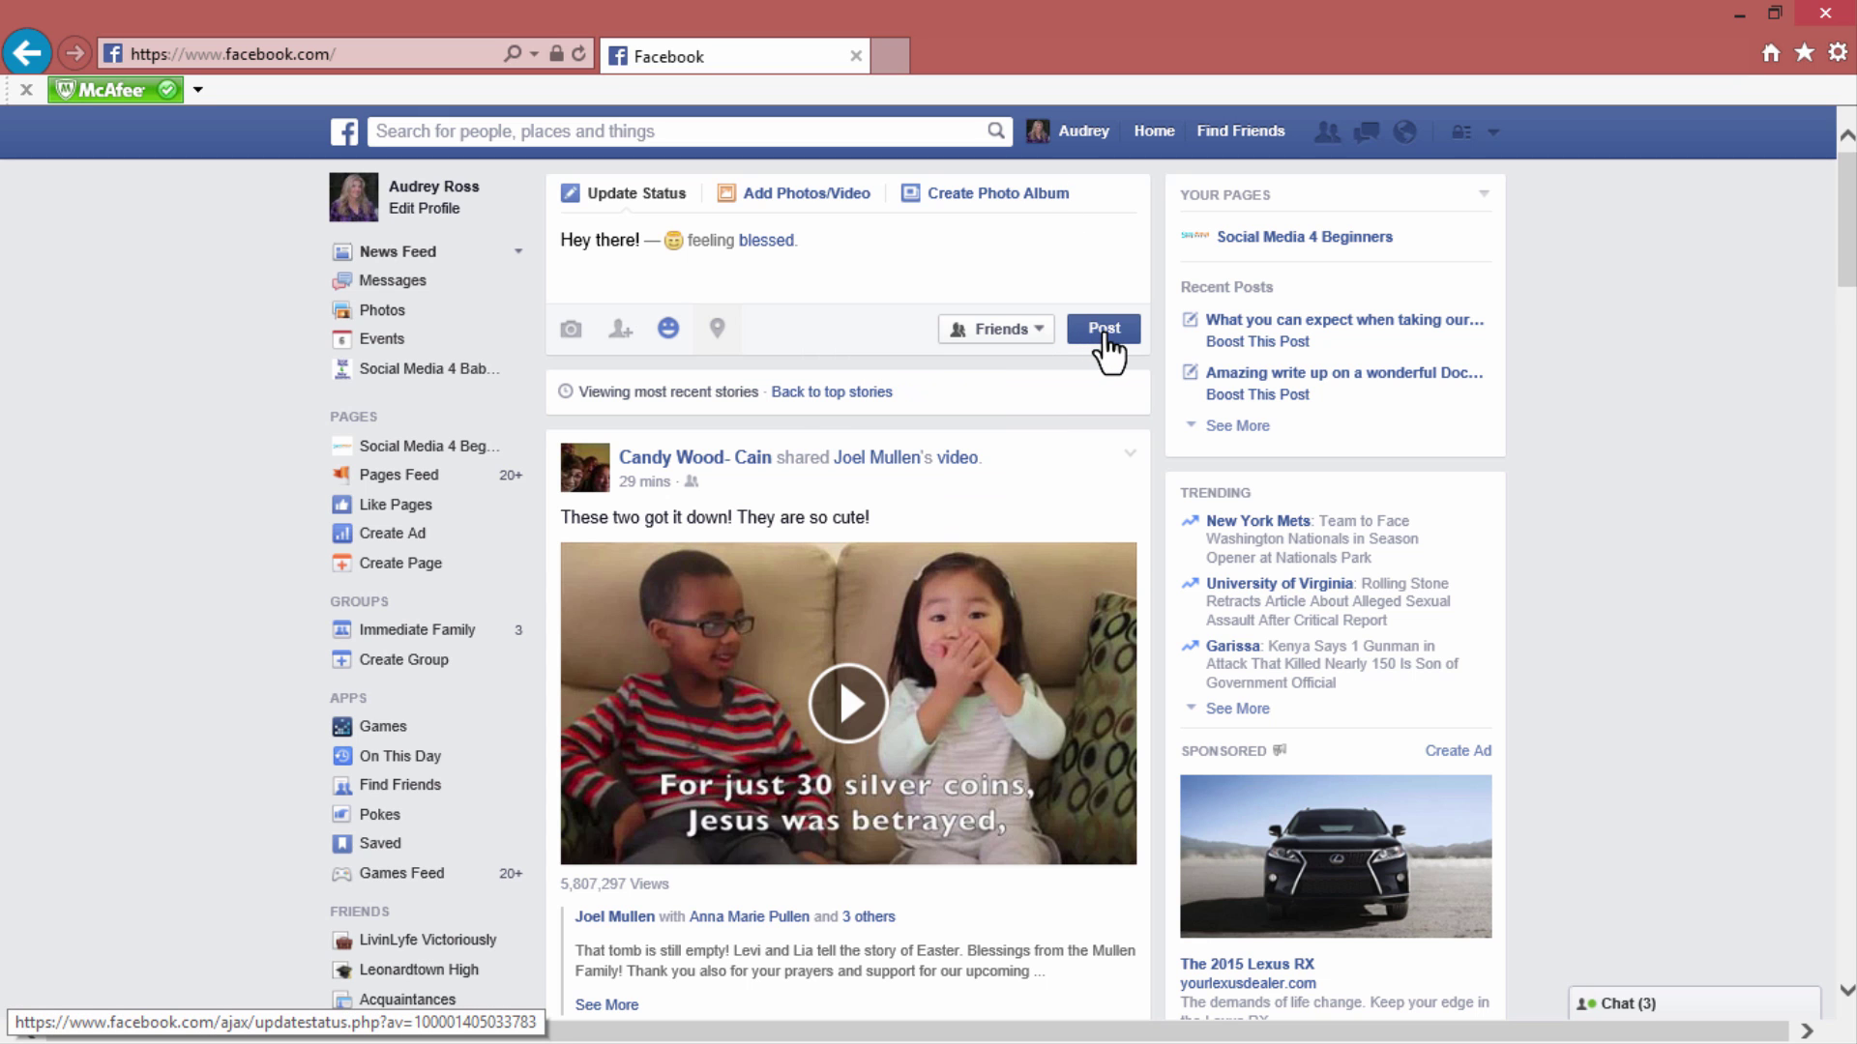
- Look at the stories further down the News Feed and return to the drafted status
{"action": "scroll", "coordinate": [1054, 452], "scroll_direction": "down", "scroll_amount": 3}
{"action": "scroll", "coordinate": [1056, 471], "scroll_direction": "down", "scroll_amount": 5}
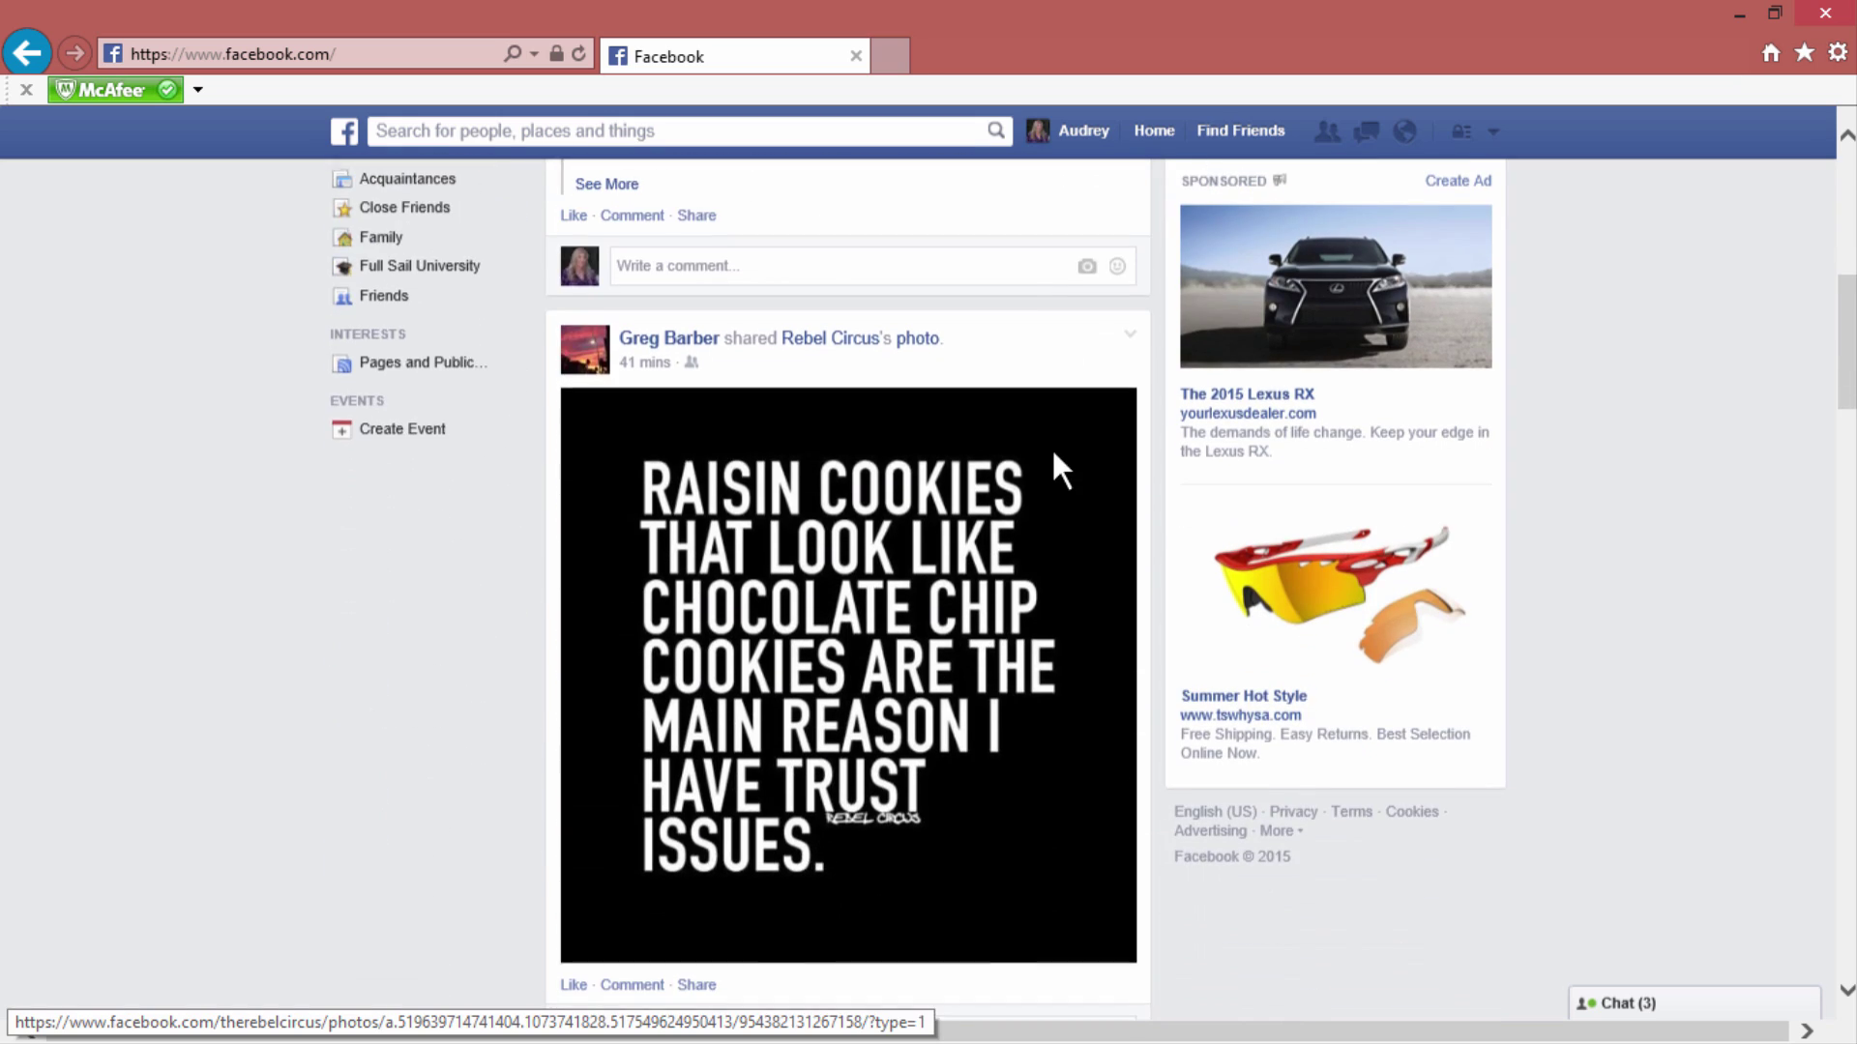
{"action": "scroll", "coordinate": [1058, 471], "scroll_direction": "up", "scroll_amount": 8}
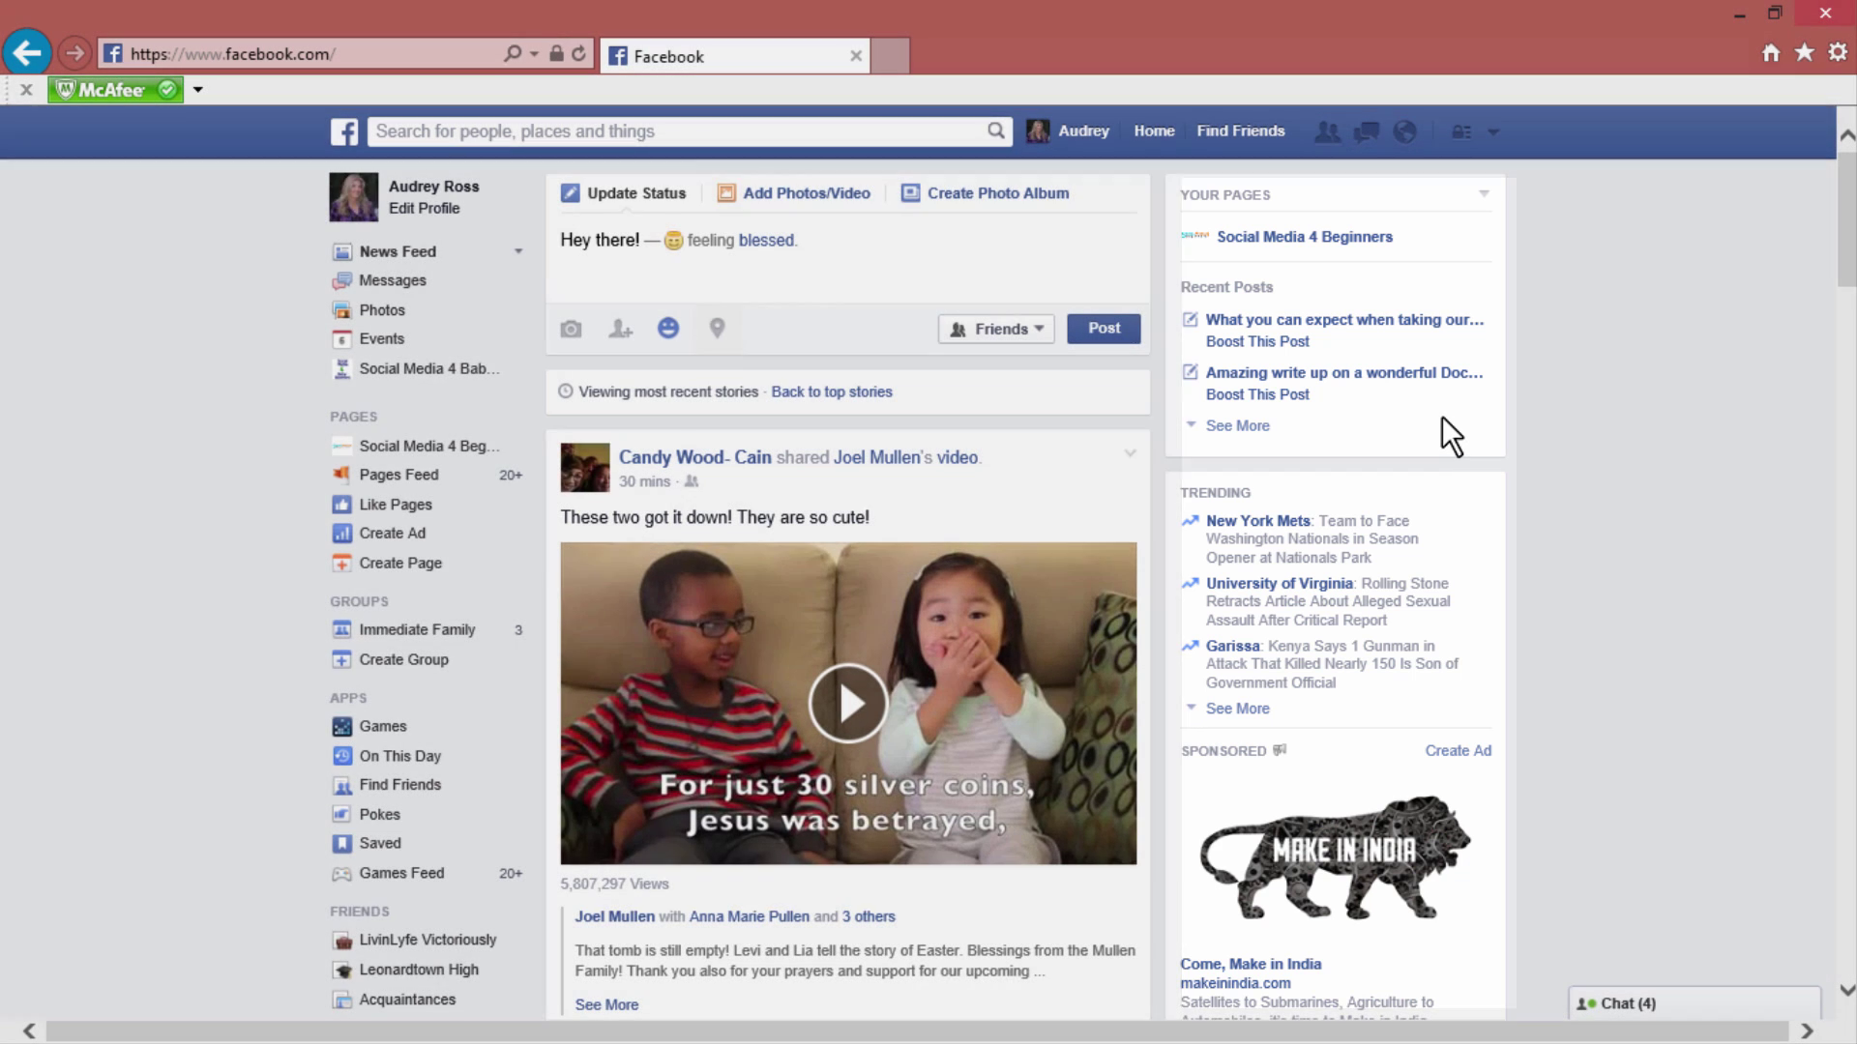
- Look over the News Feed's side content, abandon the unfinished status post and open your own profile
{"action": "scroll", "coordinate": [1442, 418], "scroll_direction": "down", "scroll_amount": 2}
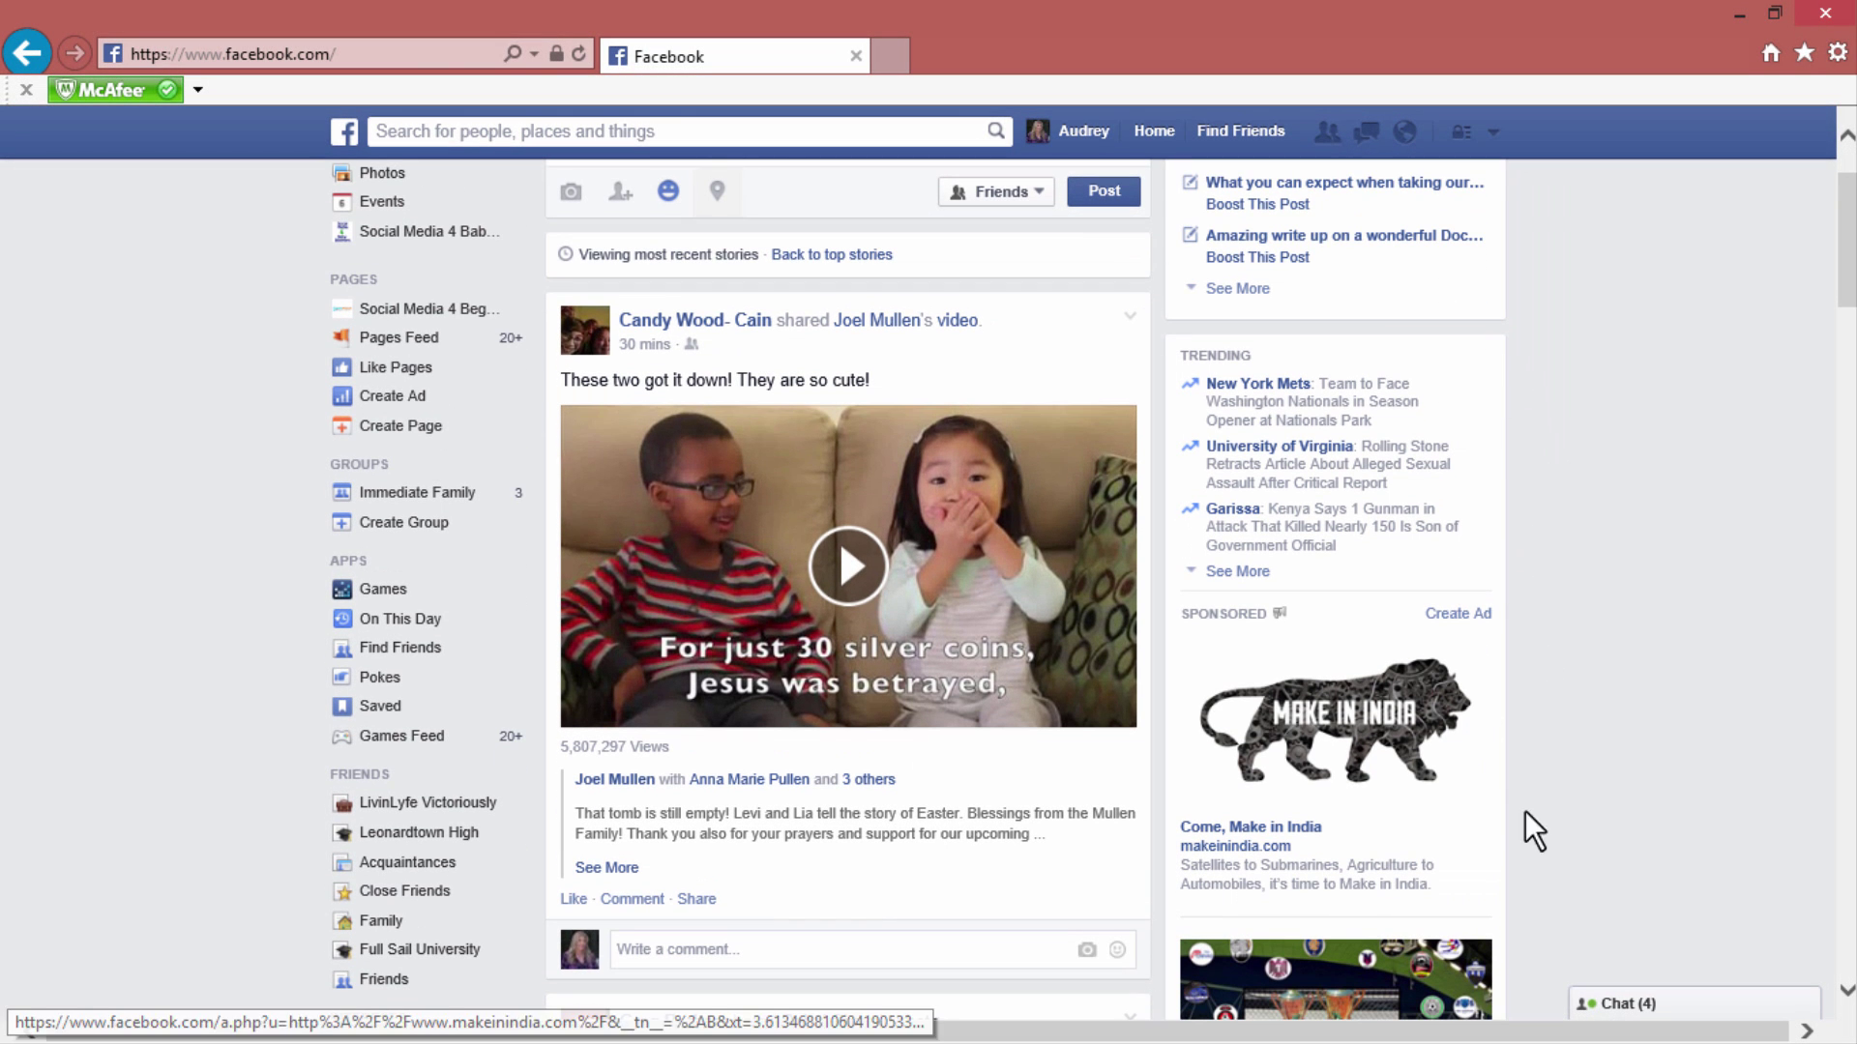
{"action": "scroll", "coordinate": [1512, 821], "scroll_direction": "down", "scroll_amount": 6}
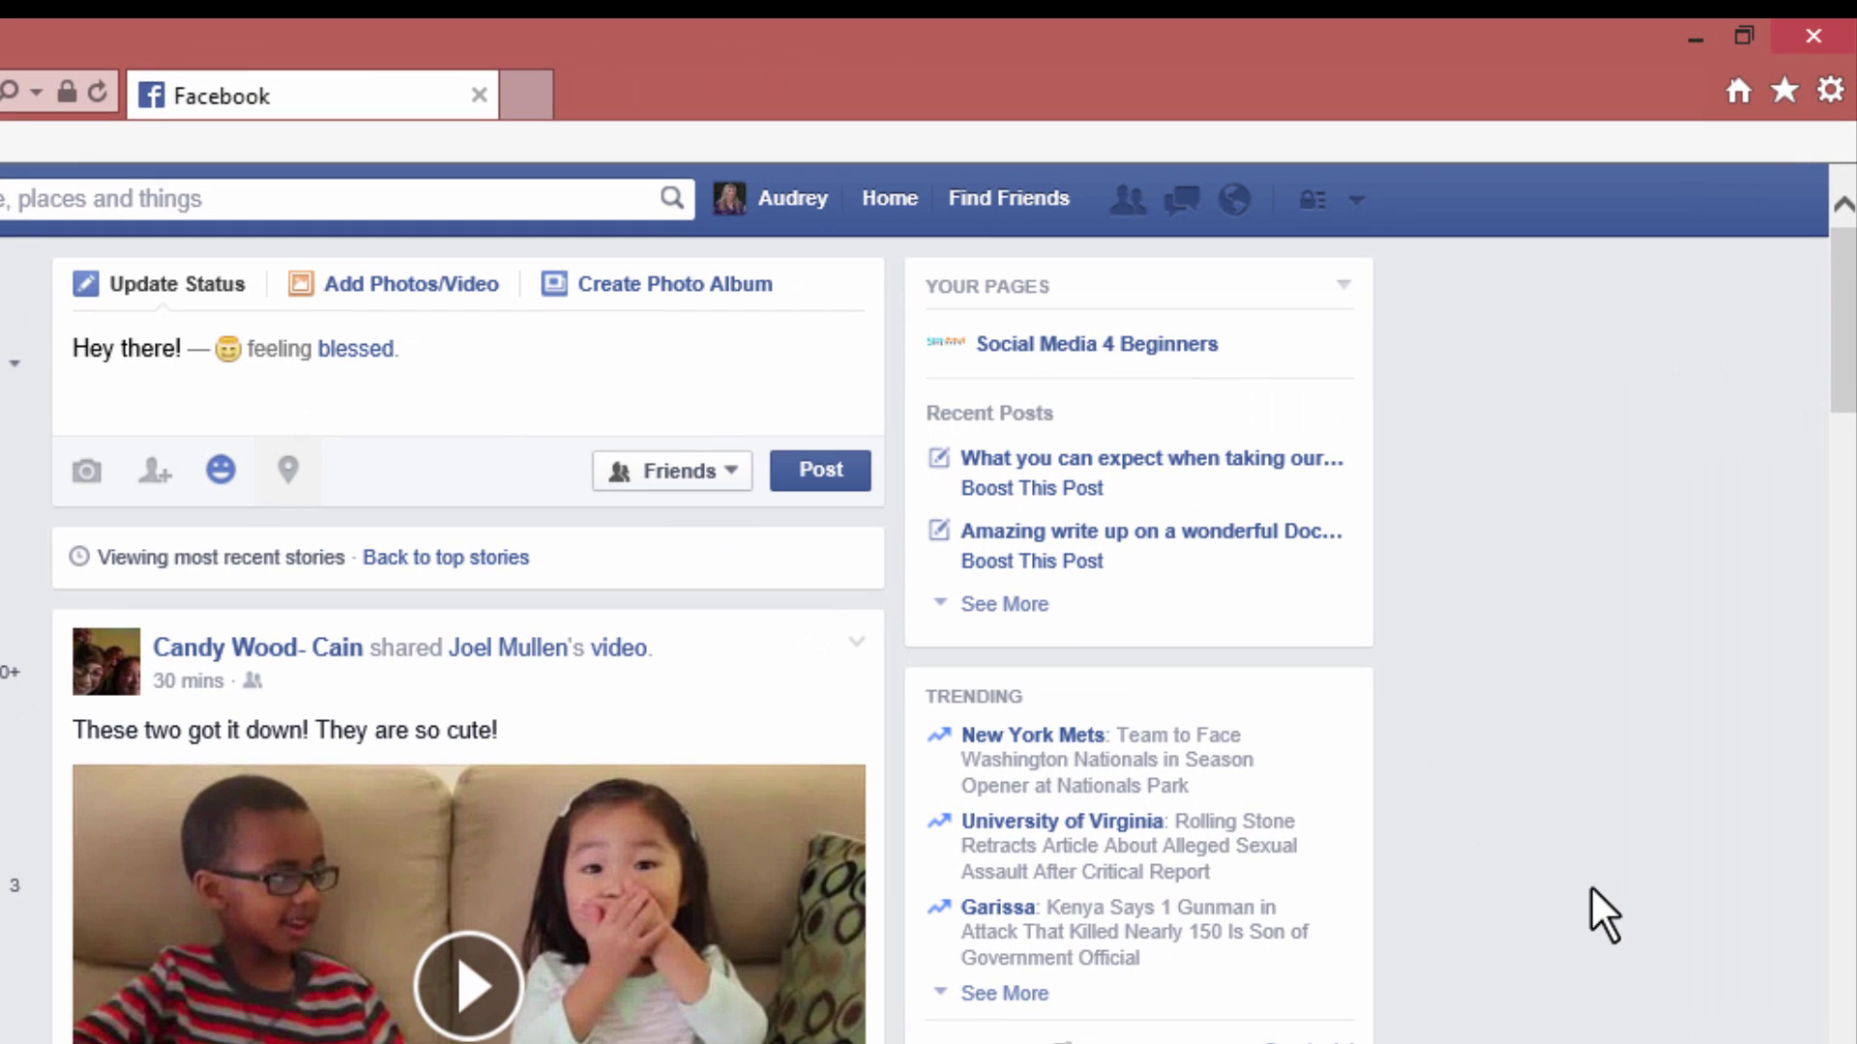
{"action": "left_click", "coordinate": [784, 204]}
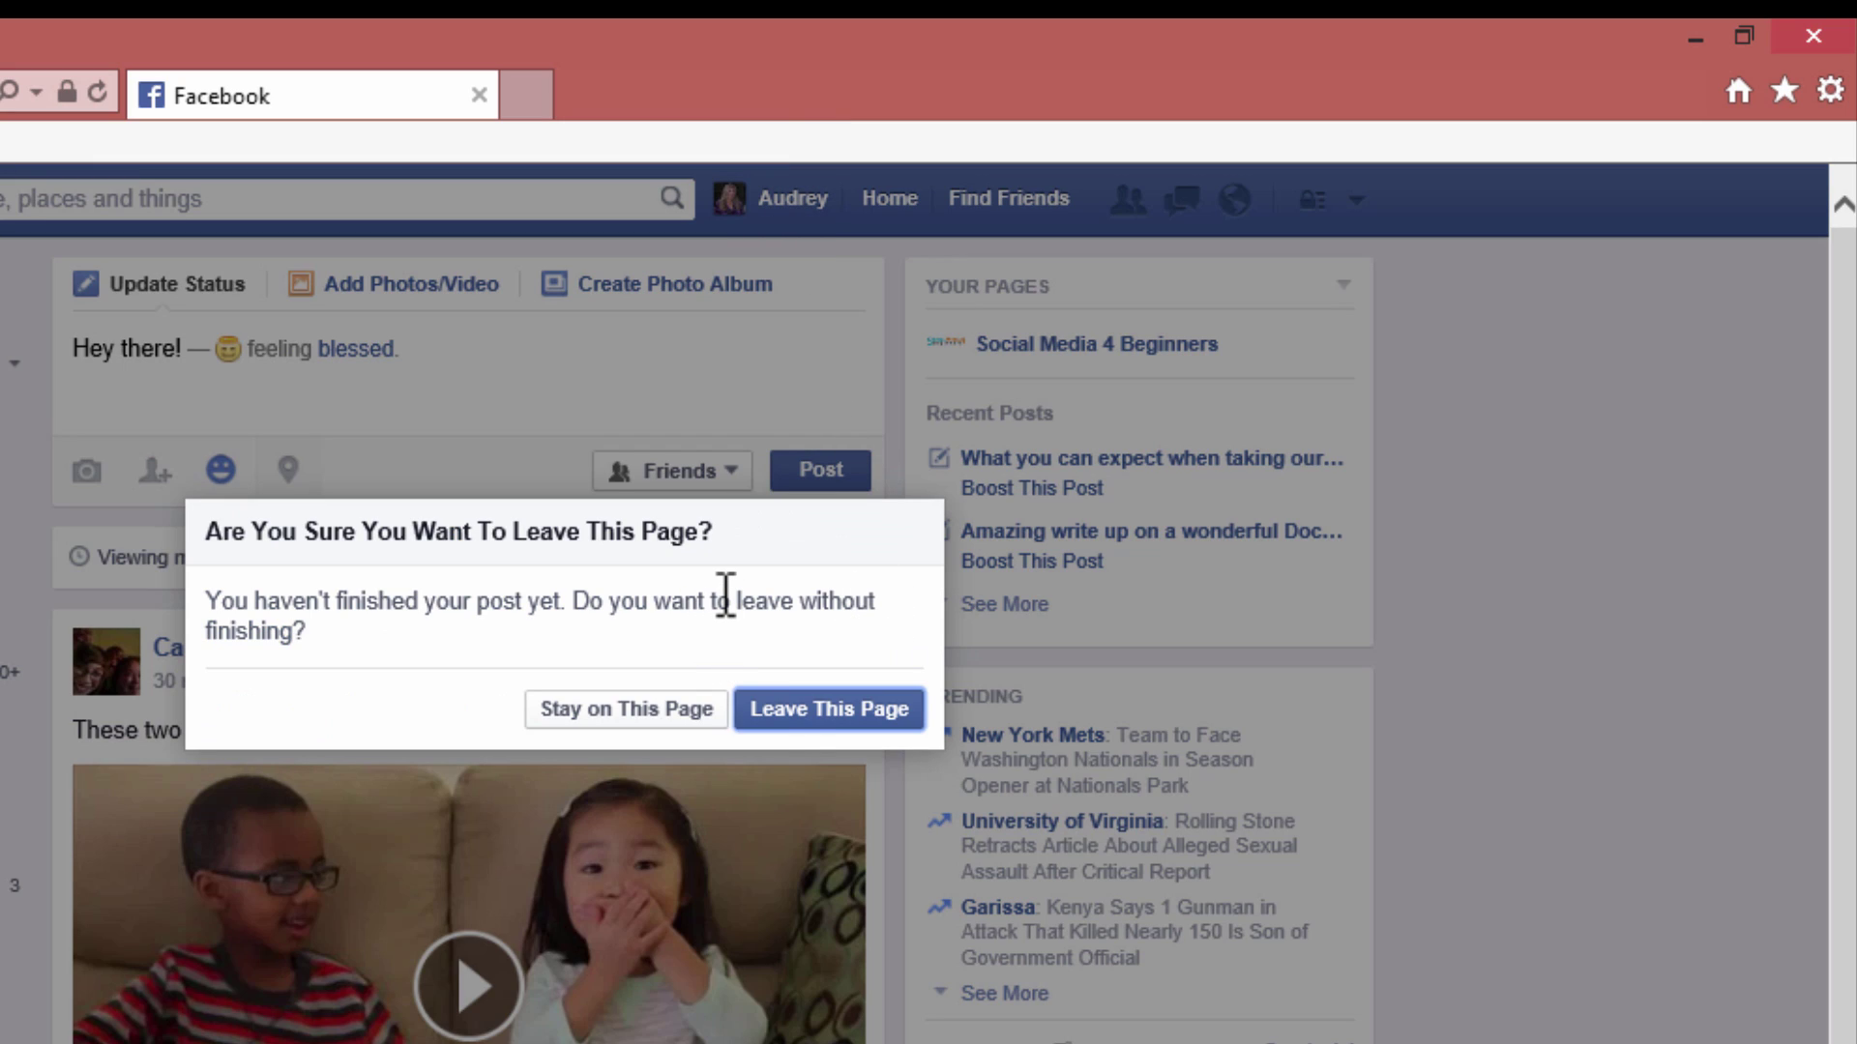
{"action": "left_click", "coordinate": [788, 718]}
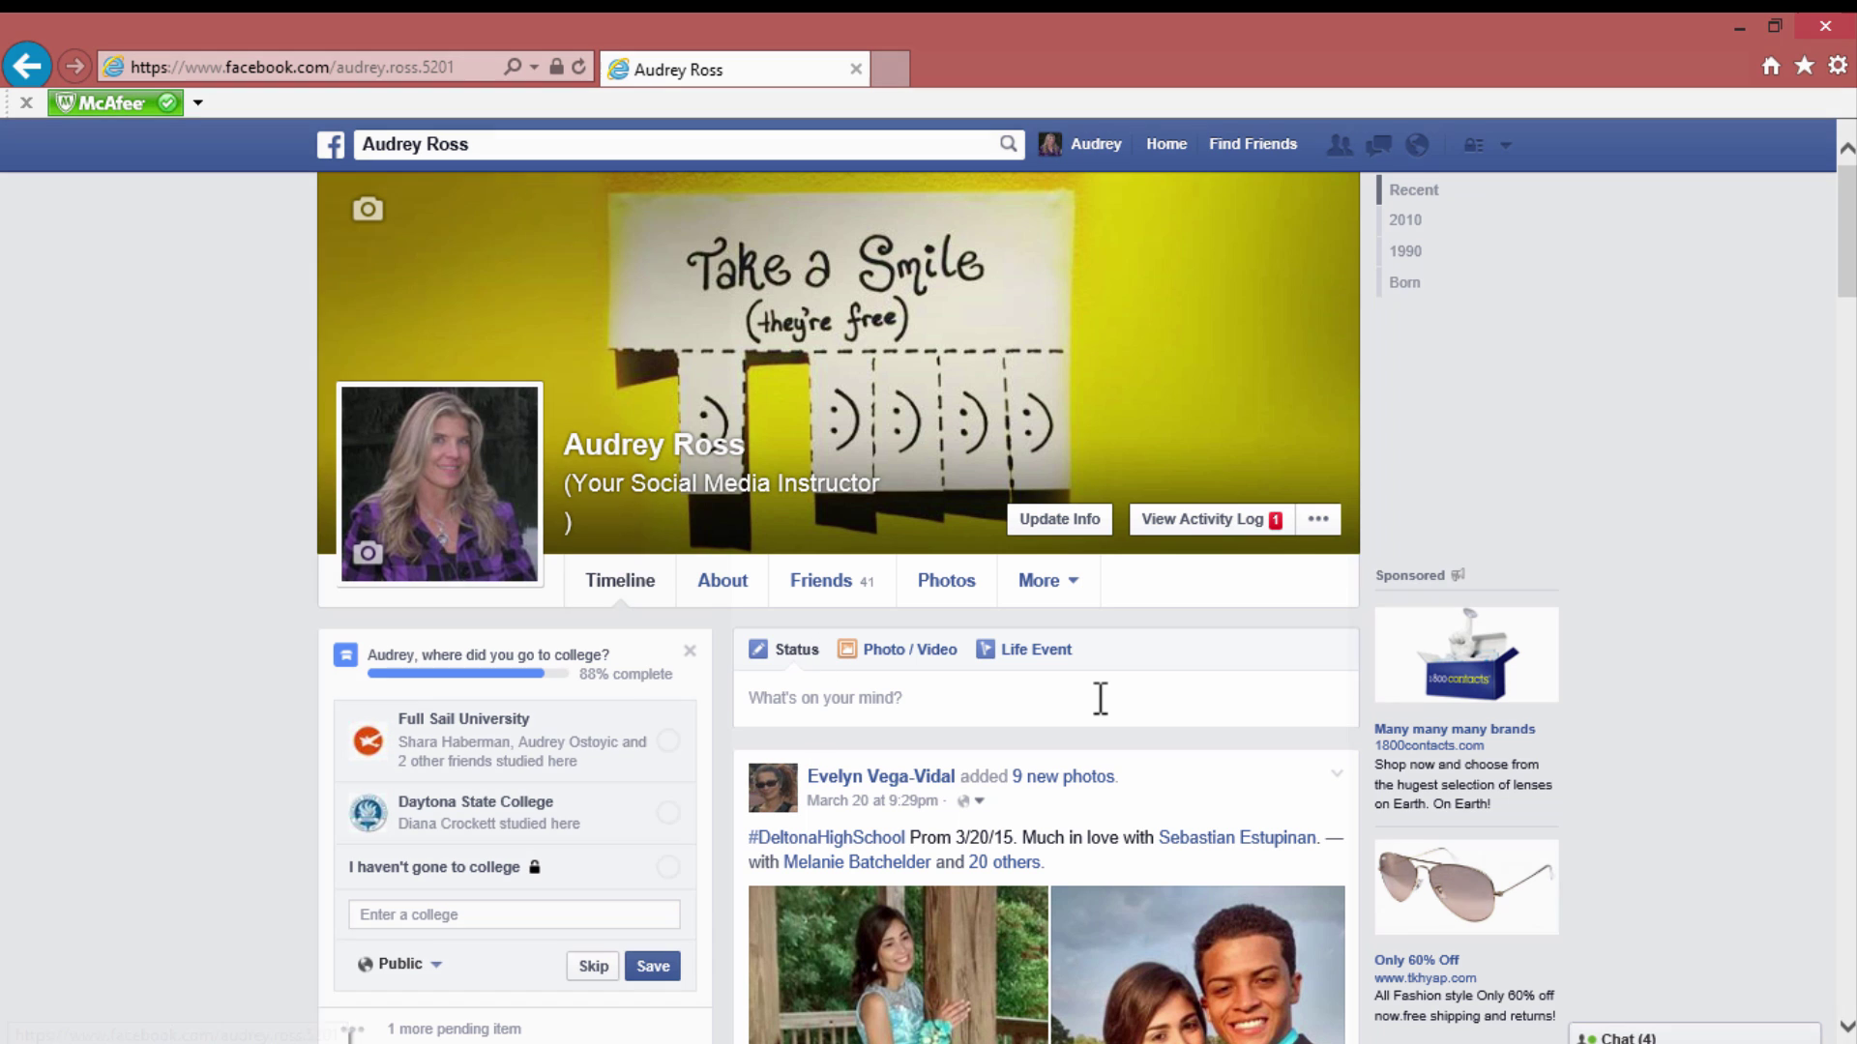
- Look through the older posts on your own timeline and return to the cover photo
{"action": "scroll", "coordinate": [1102, 701], "scroll_direction": "down", "scroll_amount": 4}
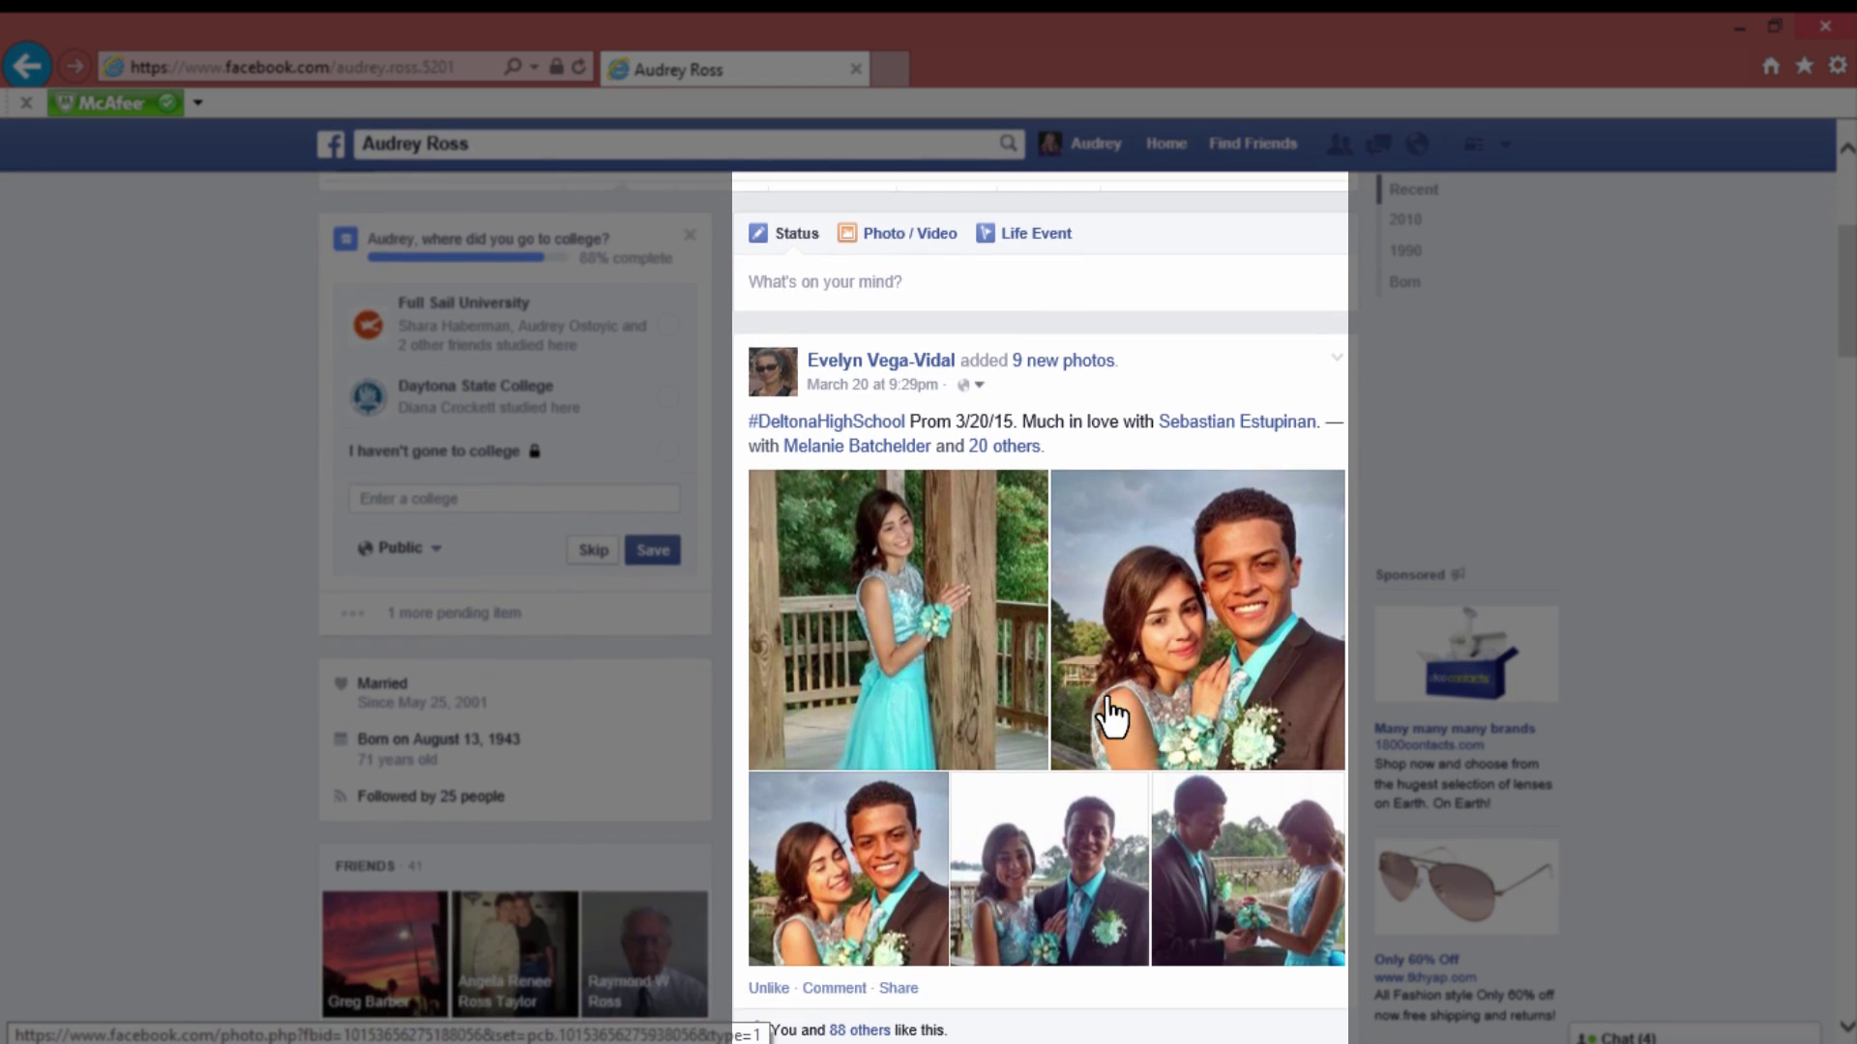
{"action": "scroll", "coordinate": [1110, 715], "scroll_direction": "down", "scroll_amount": 12}
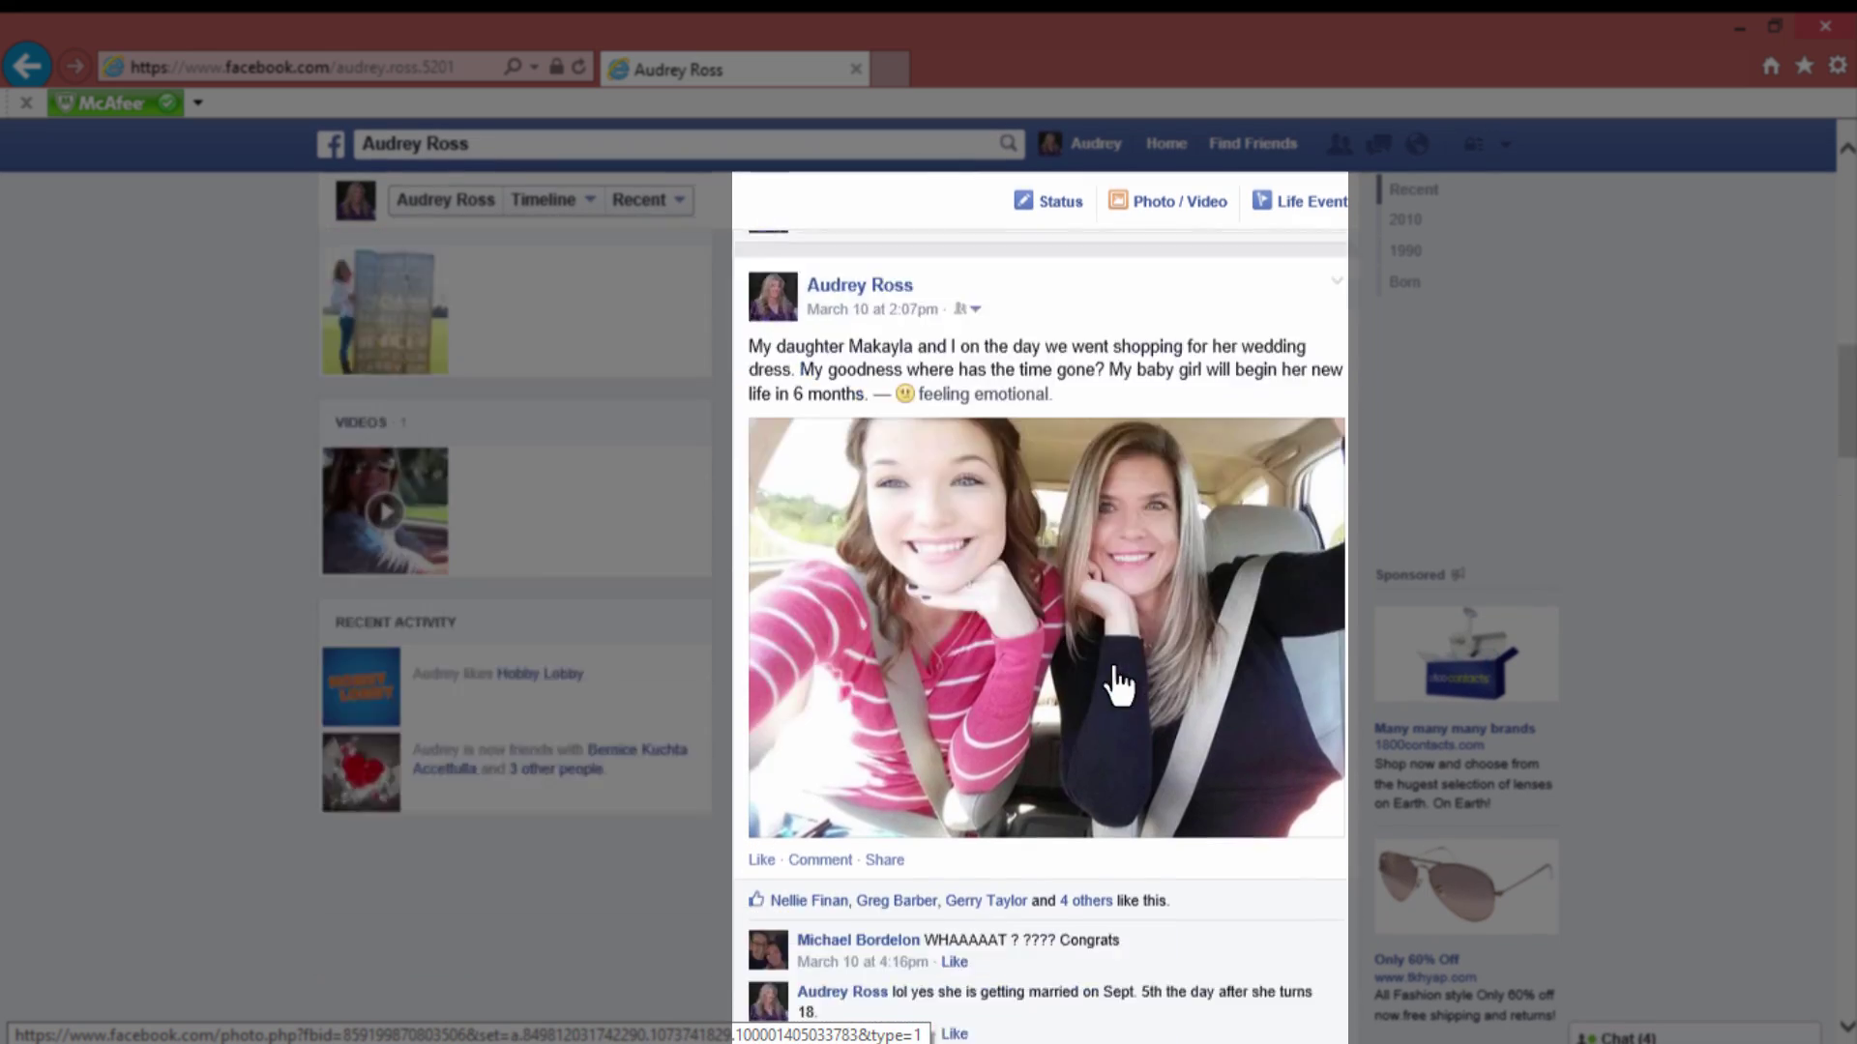
{"action": "scroll", "coordinate": [1114, 667], "scroll_direction": "down", "scroll_amount": 15}
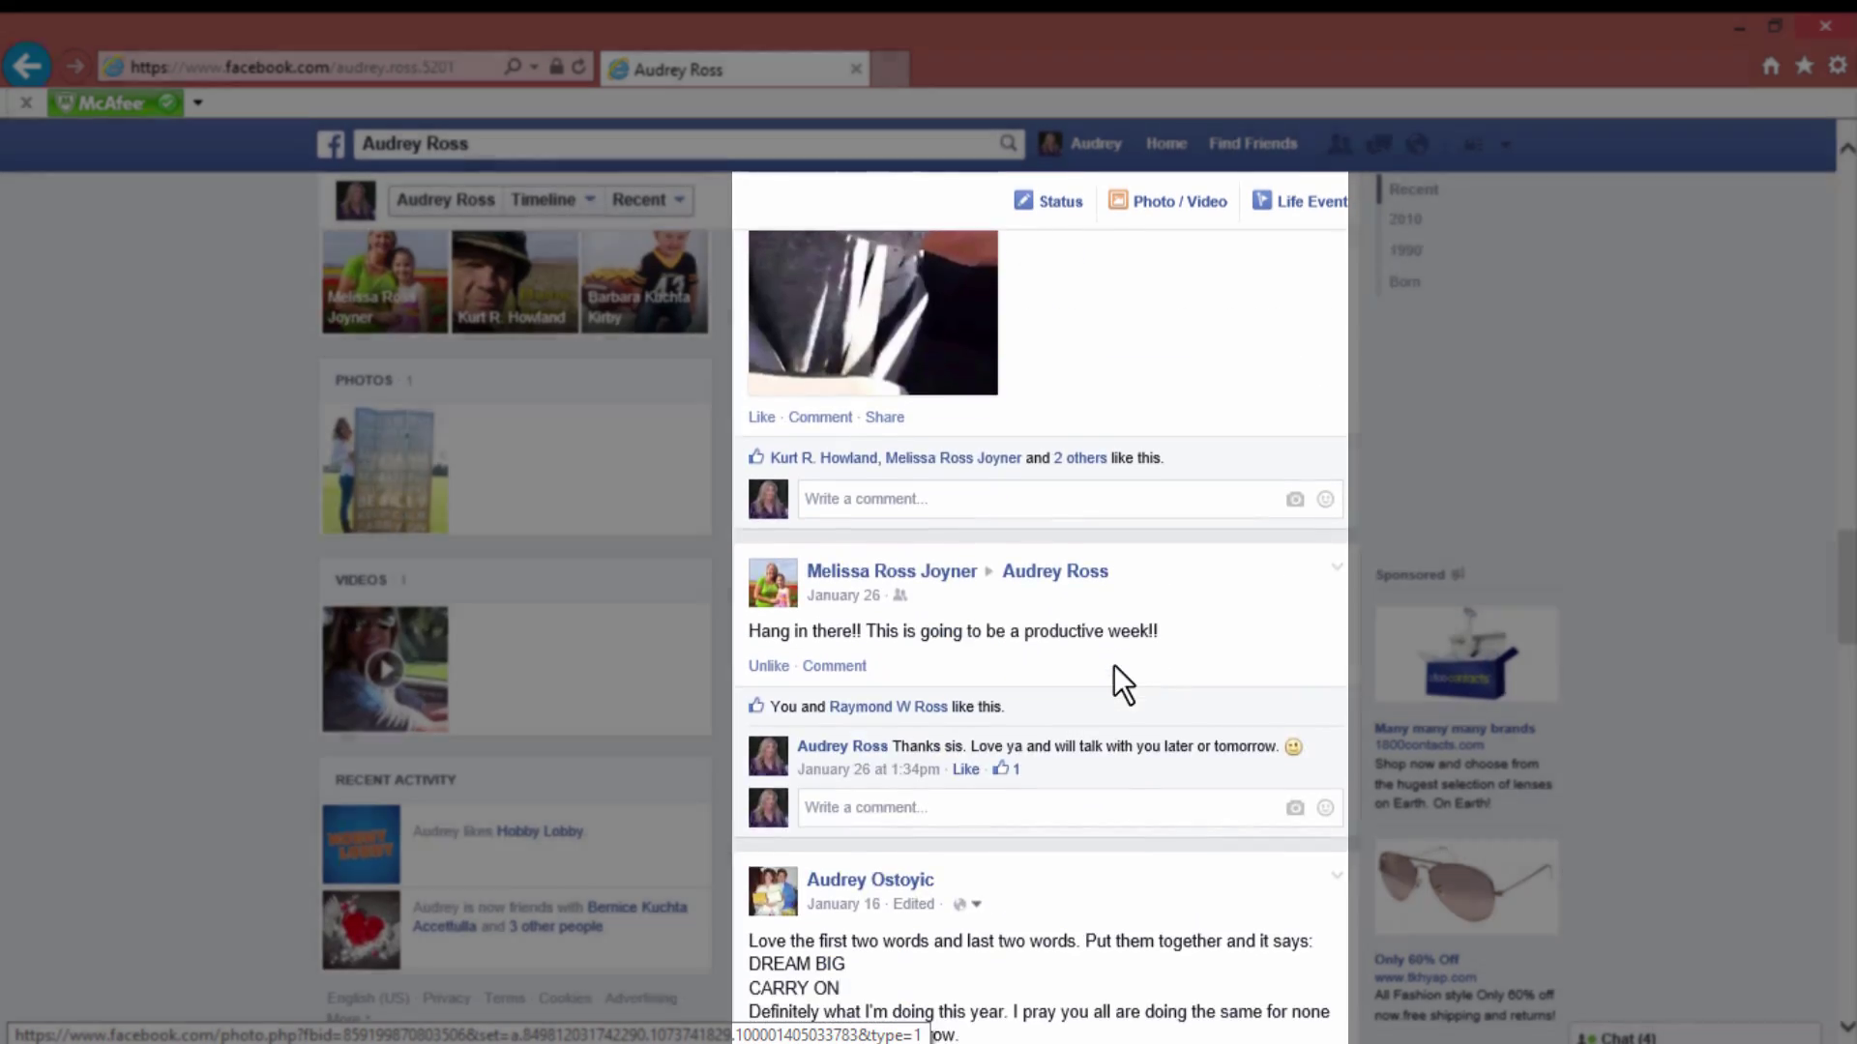
{"action": "scroll", "coordinate": [1112, 664], "scroll_direction": "down", "scroll_amount": 11}
{"action": "scroll", "coordinate": [1112, 664], "scroll_direction": "up", "scroll_amount": 11}
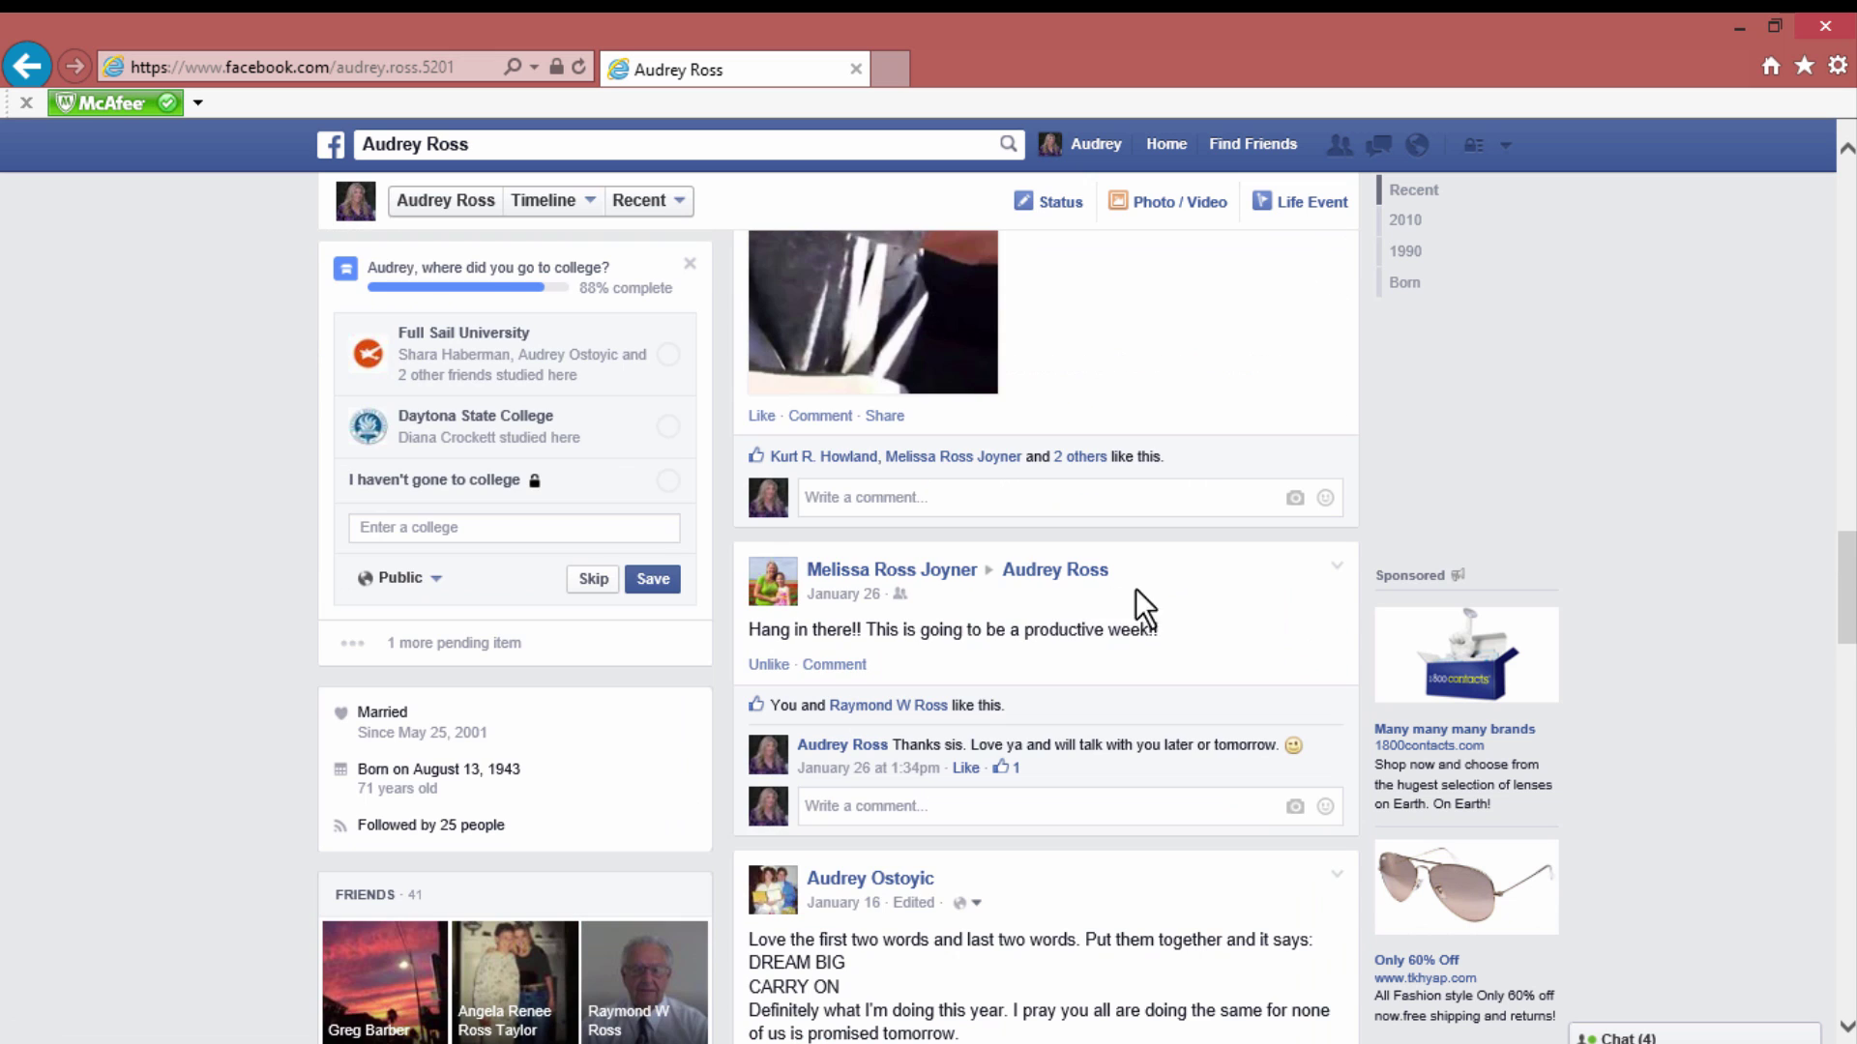
{"action": "scroll", "coordinate": [1186, 601], "scroll_direction": "down", "scroll_amount": 6}
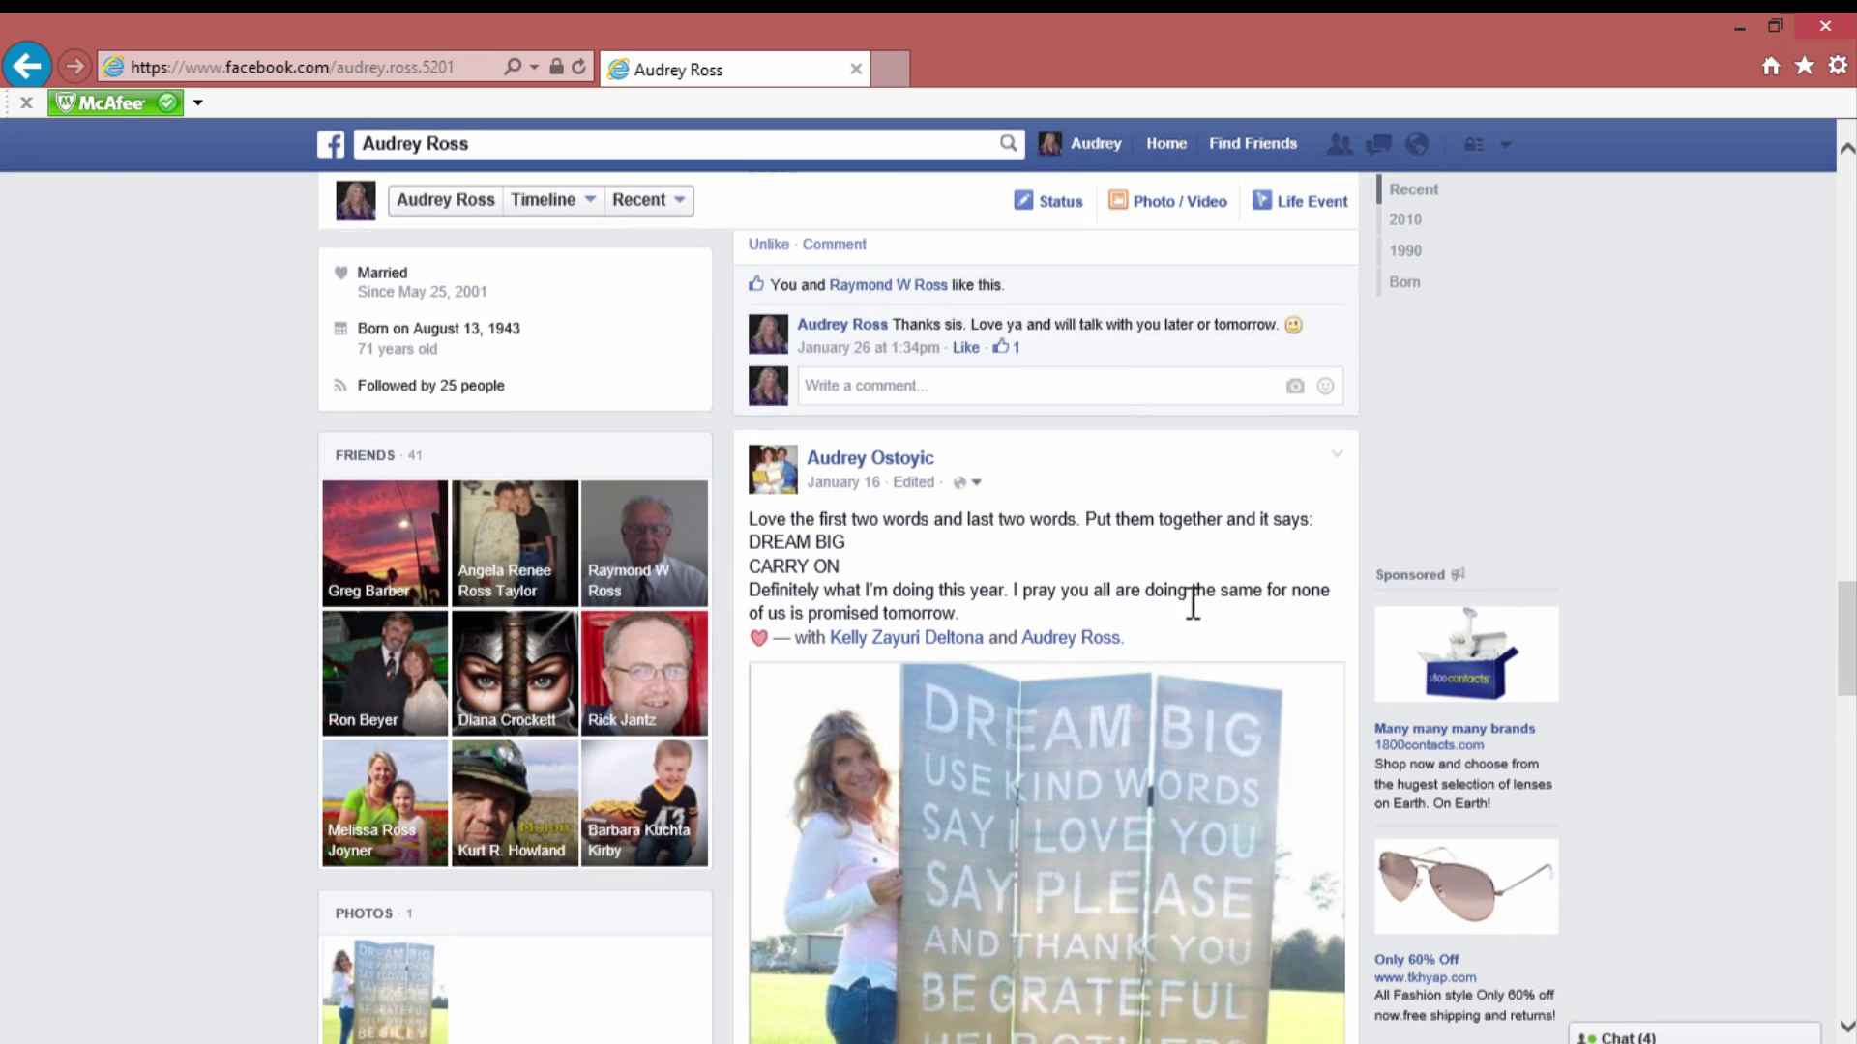
{"action": "scroll", "coordinate": [1191, 602], "scroll_direction": "down", "scroll_amount": 8}
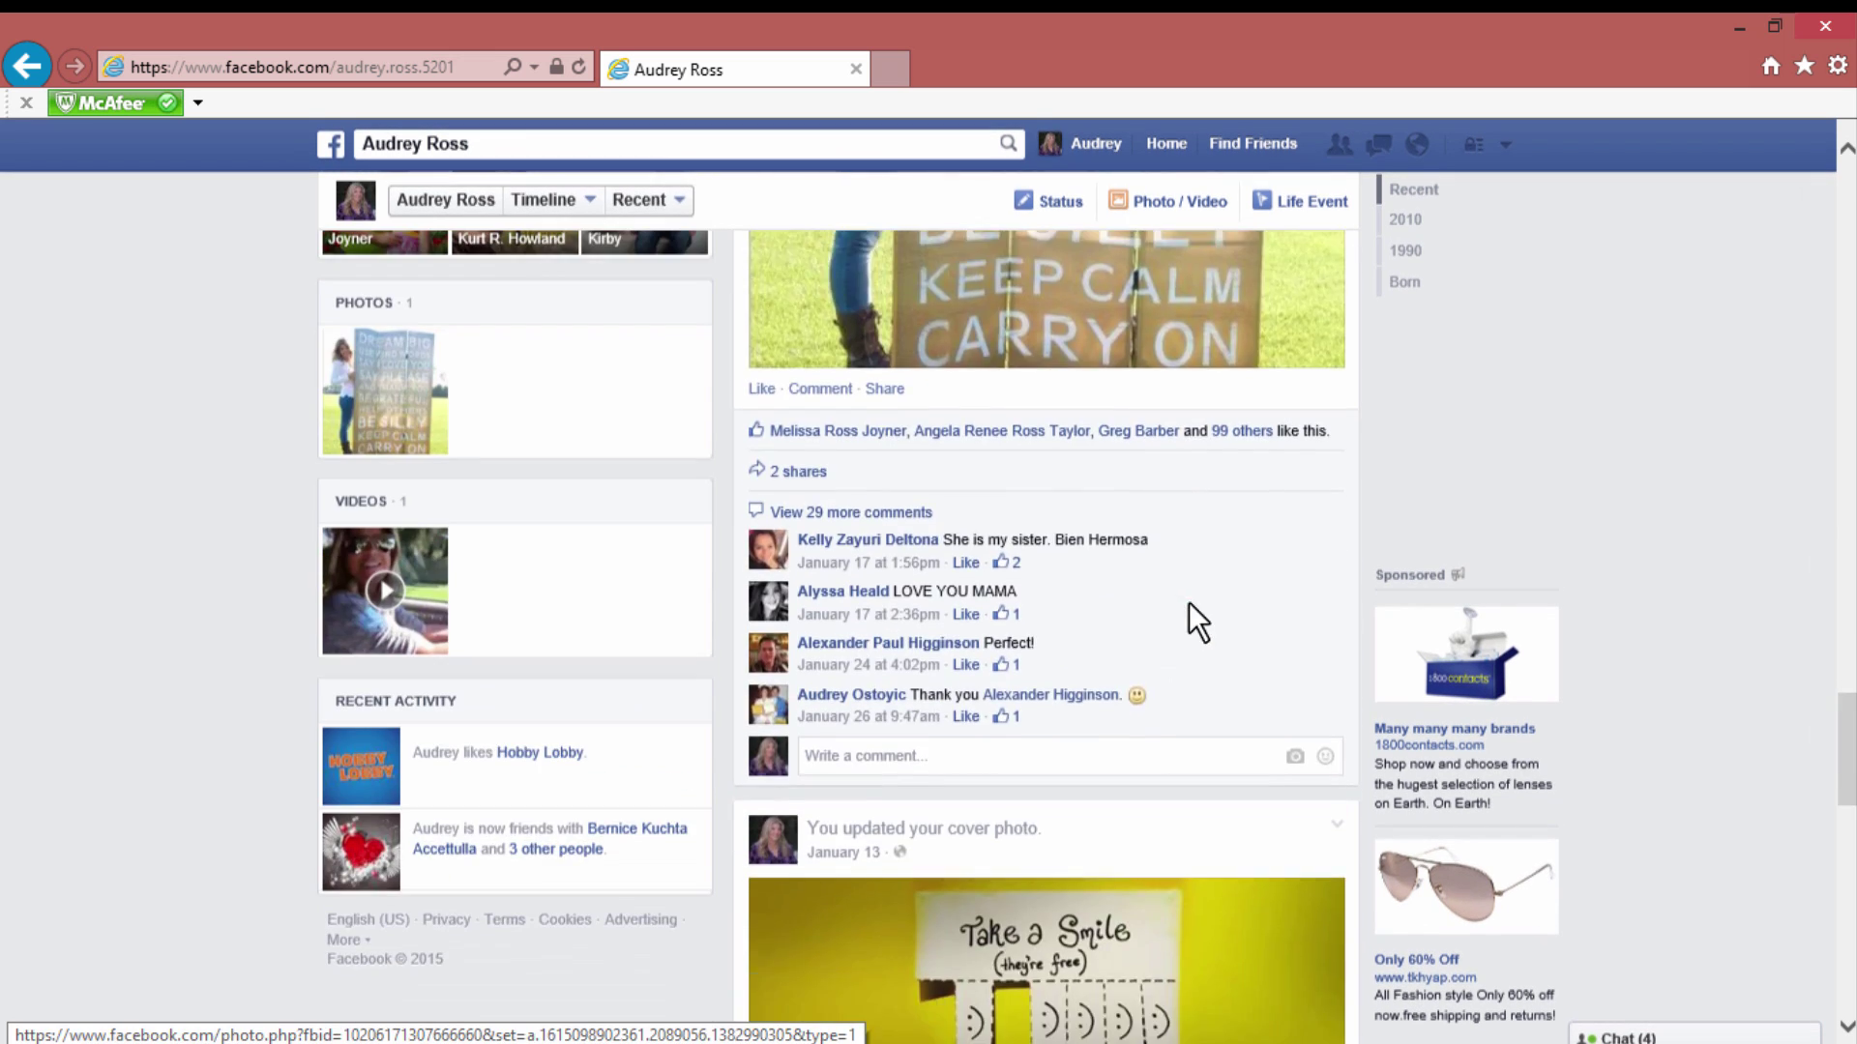
{"action": "scroll", "coordinate": [1188, 602], "scroll_direction": "up", "scroll_amount": 16}
{"action": "scroll", "coordinate": [1188, 603], "scroll_direction": "down", "scroll_amount": 11}
{"action": "scroll", "coordinate": [1188, 601], "scroll_direction": "up", "scroll_amount": 15}
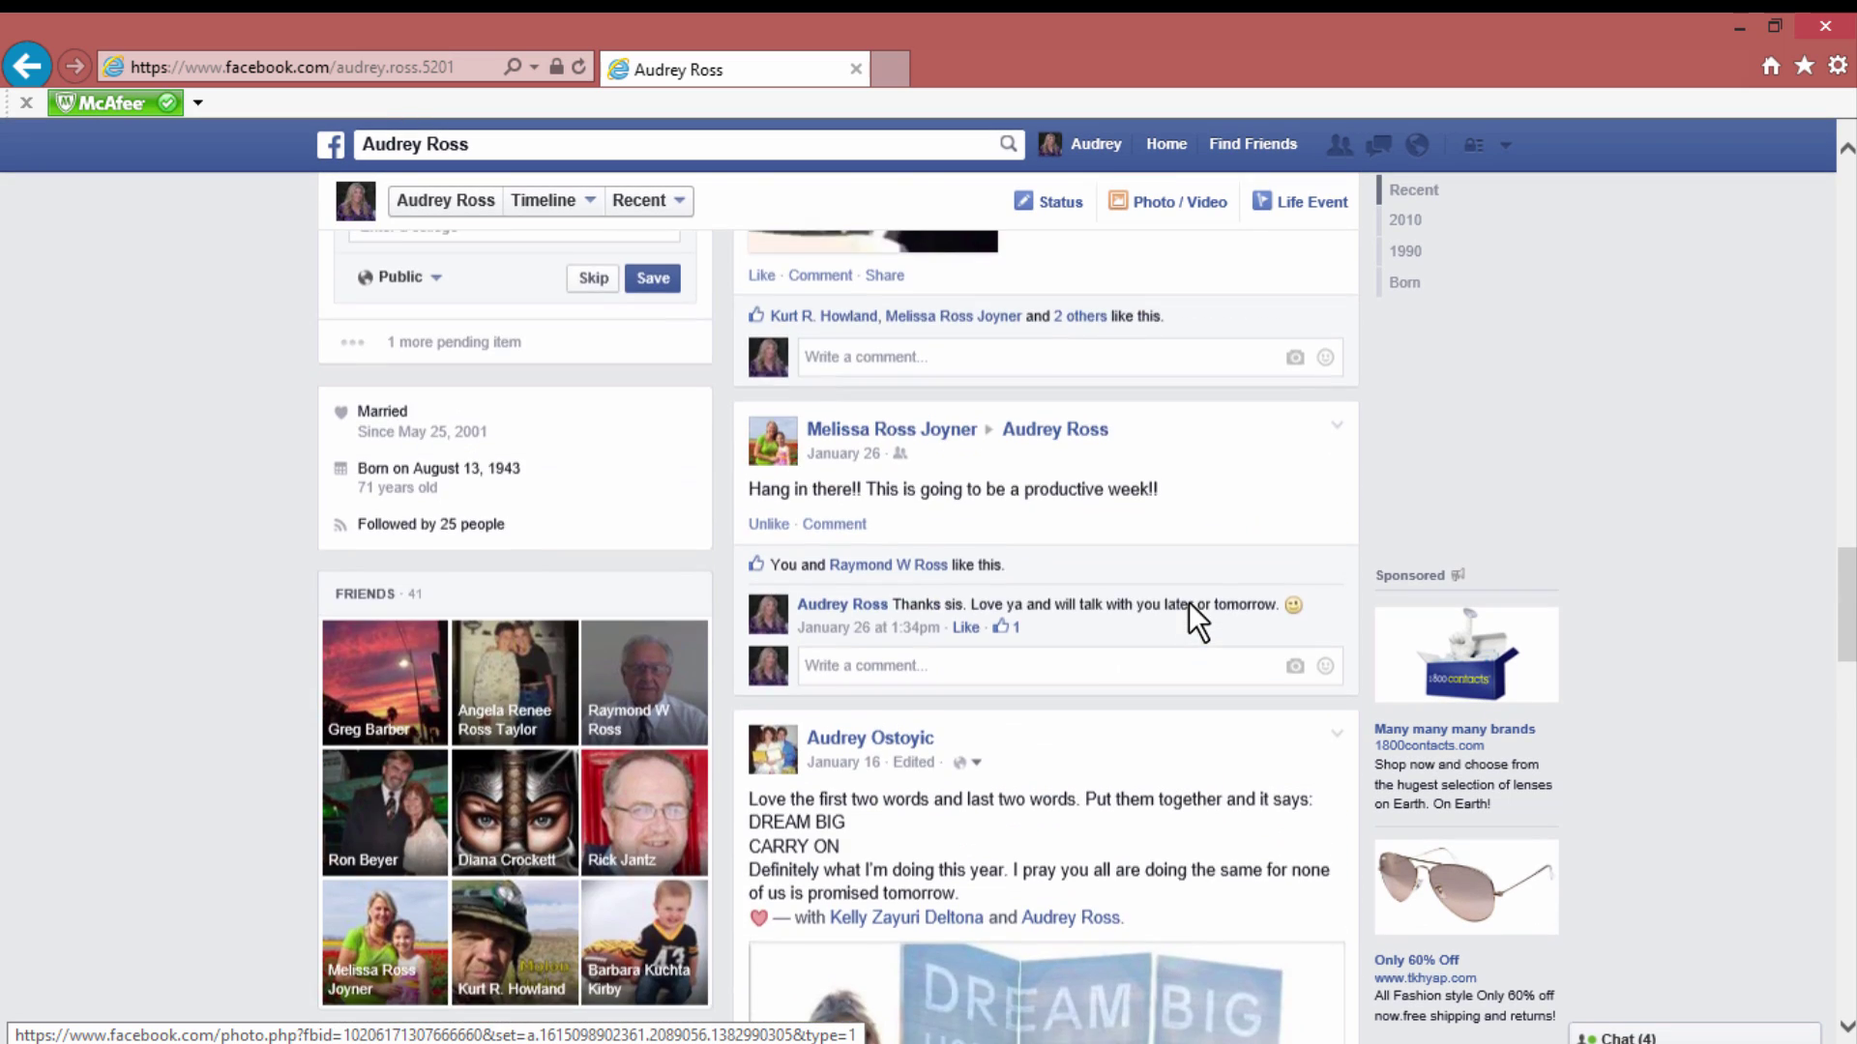
{"action": "scroll", "coordinate": [1189, 602], "scroll_direction": "up", "scroll_amount": 15}
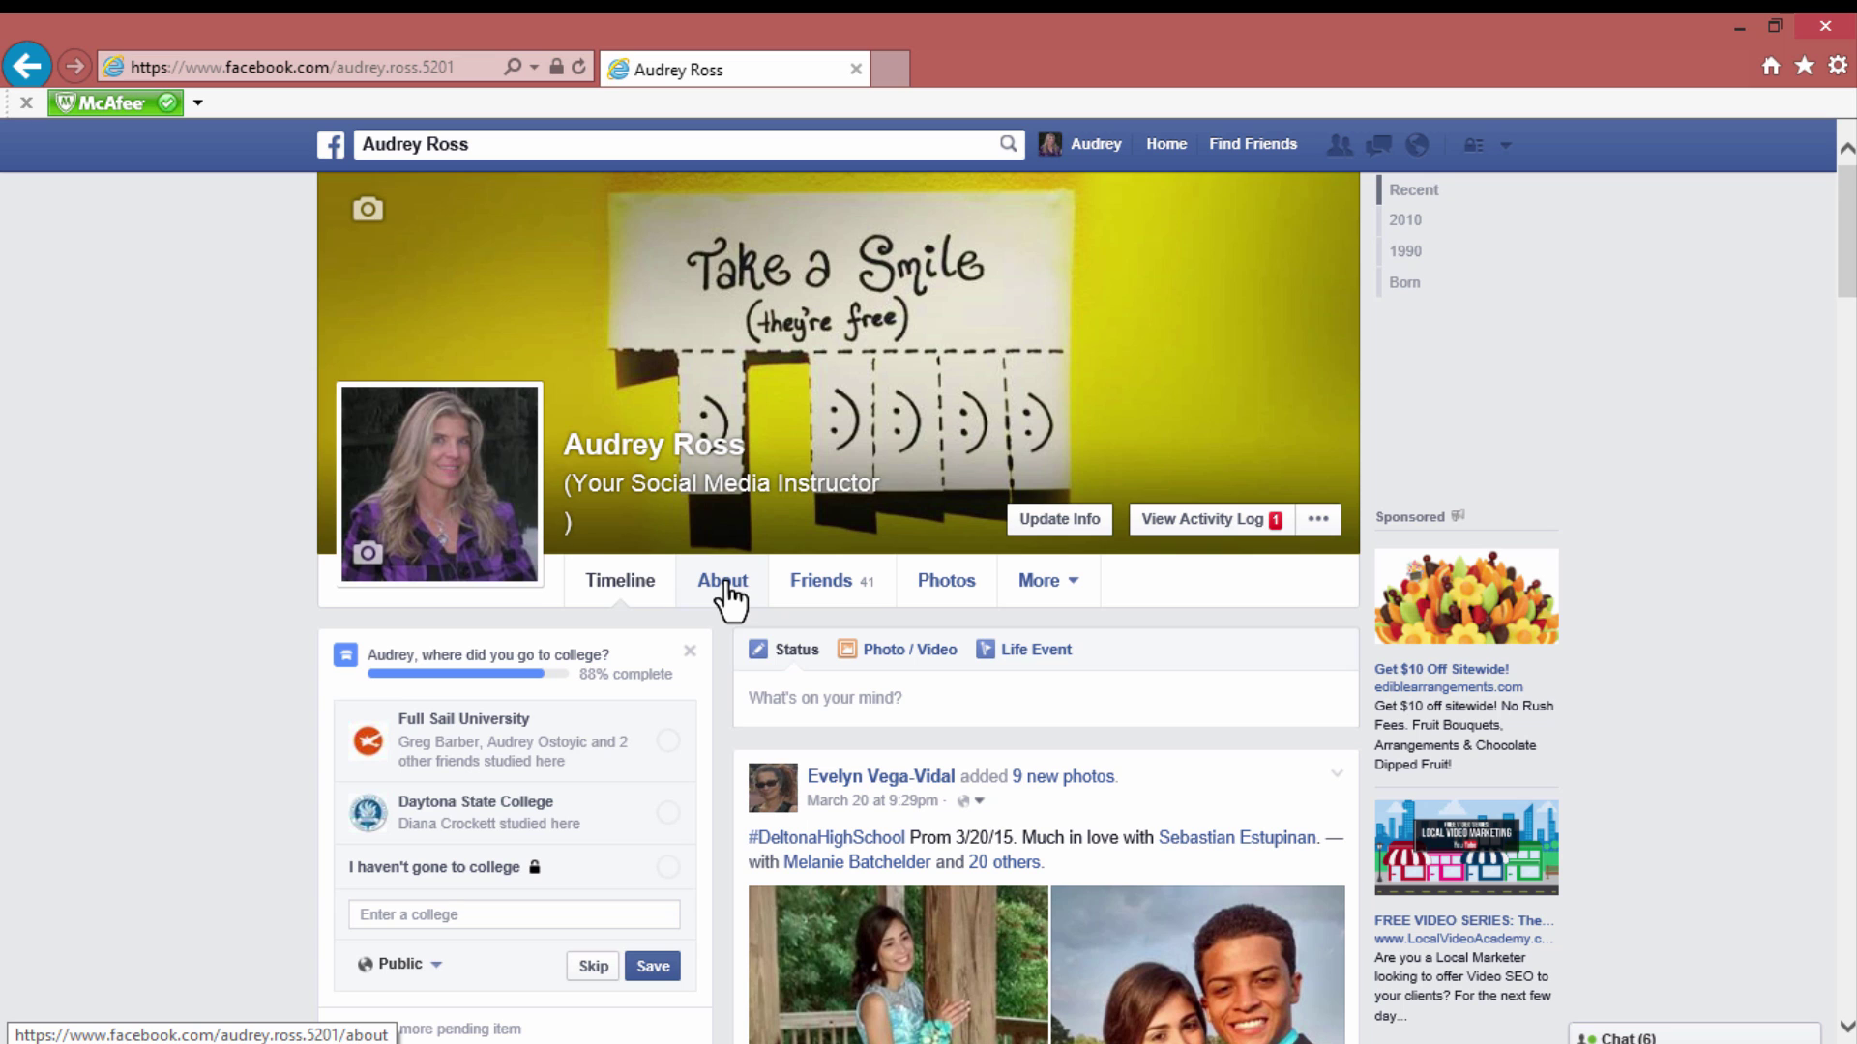
- View the profile's Work and Education details, including the blank form for adding a workplace
{"action": "left_click", "coordinate": [726, 586]}
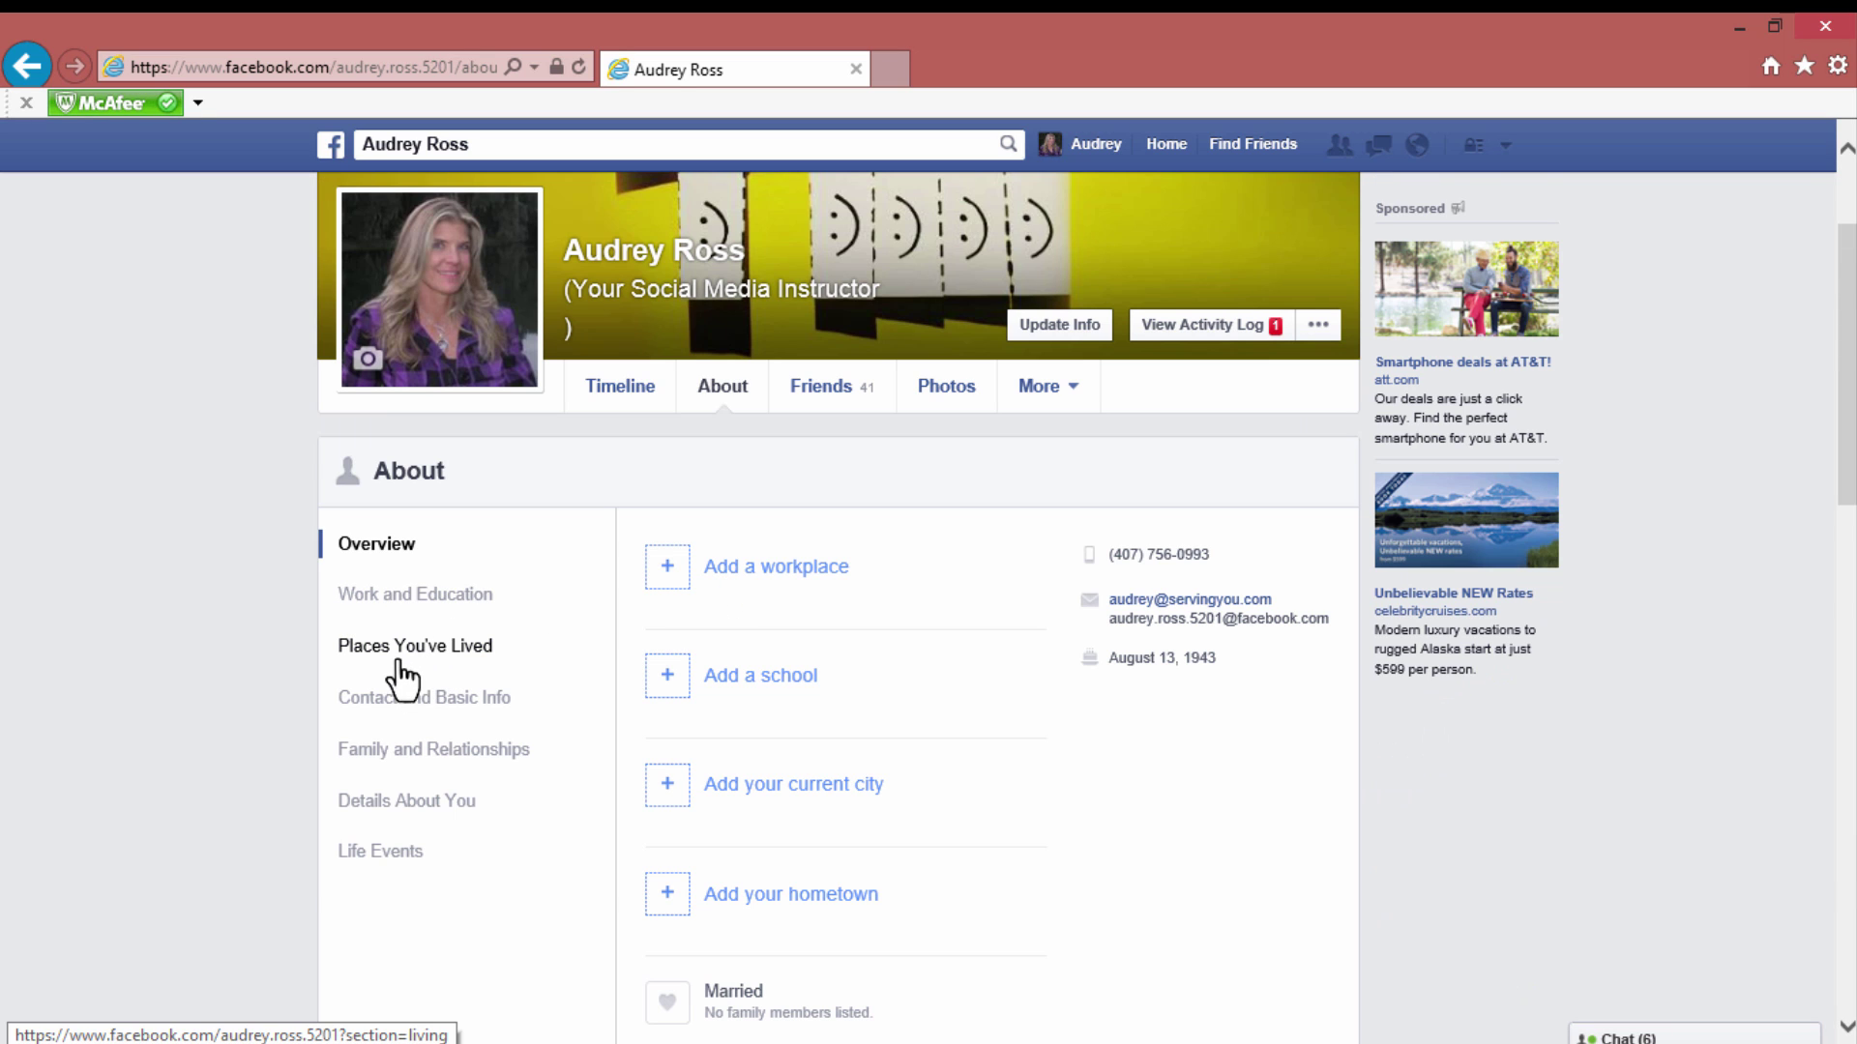
{"action": "left_click", "coordinate": [411, 609]}
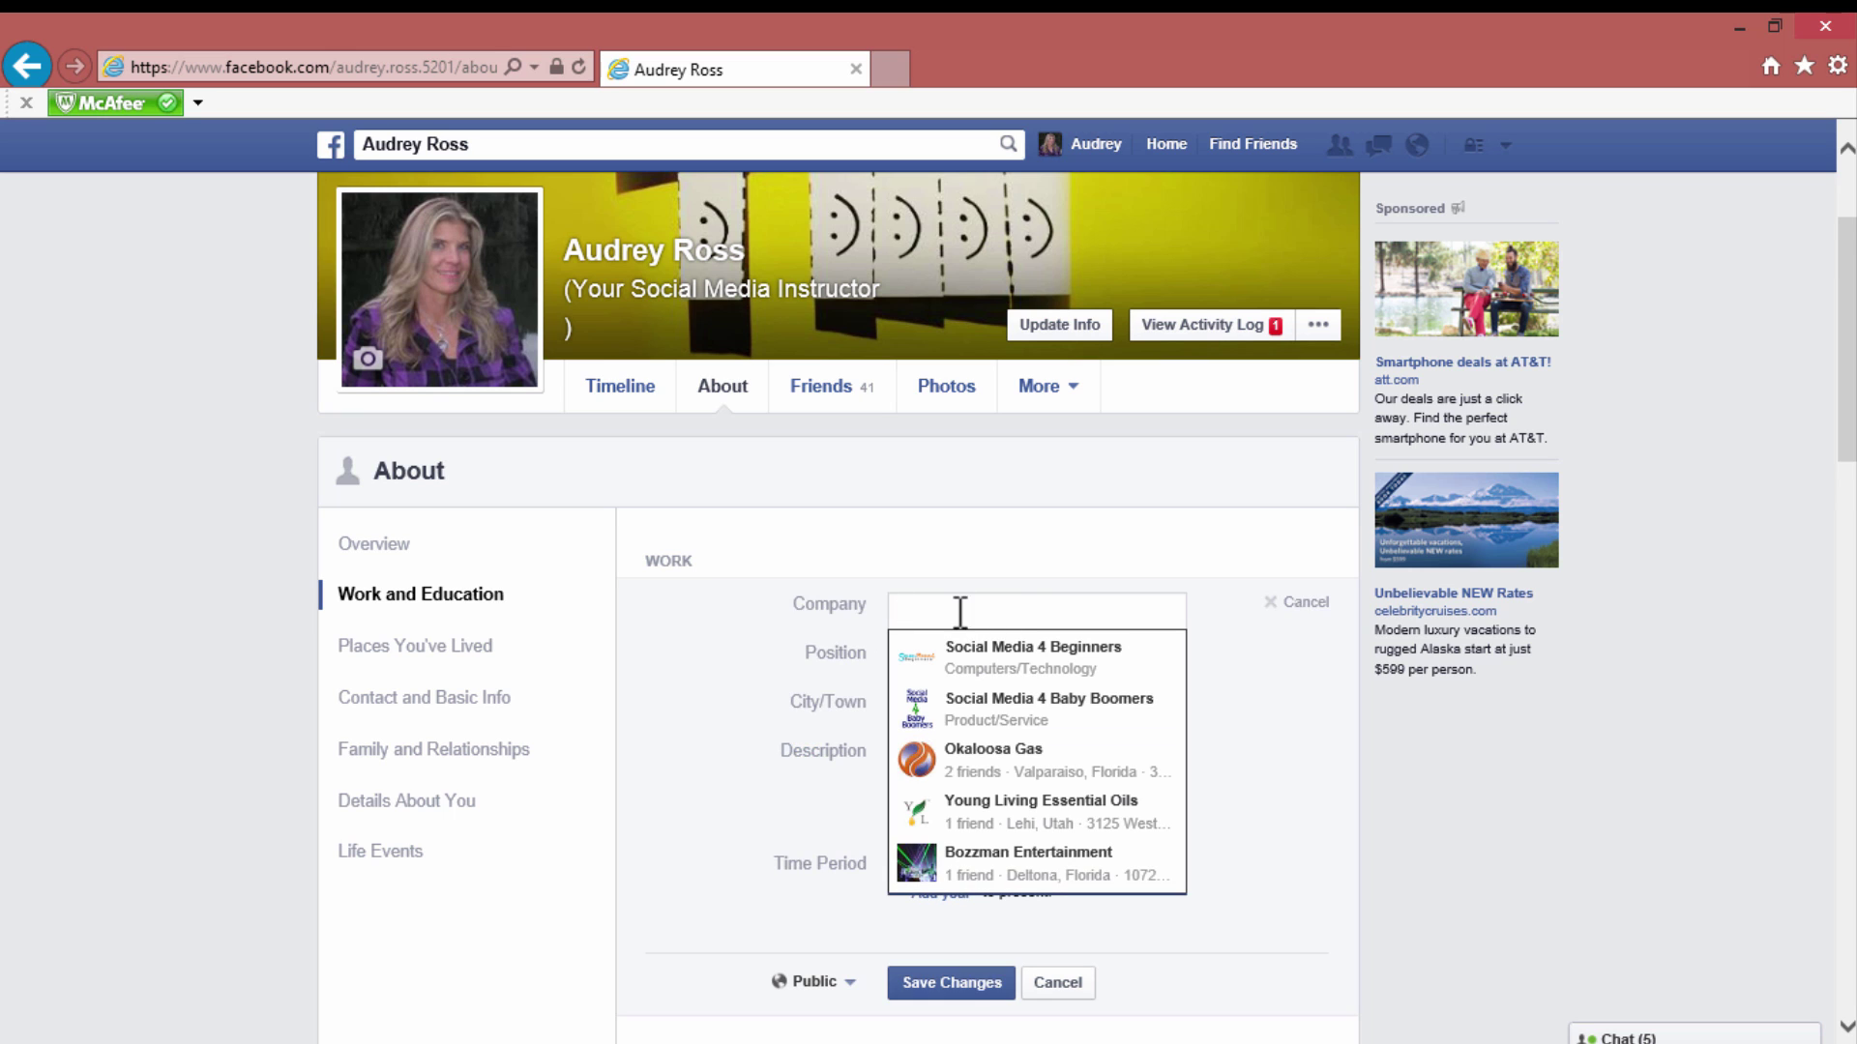
{"action": "left_click", "coordinate": [738, 681]}
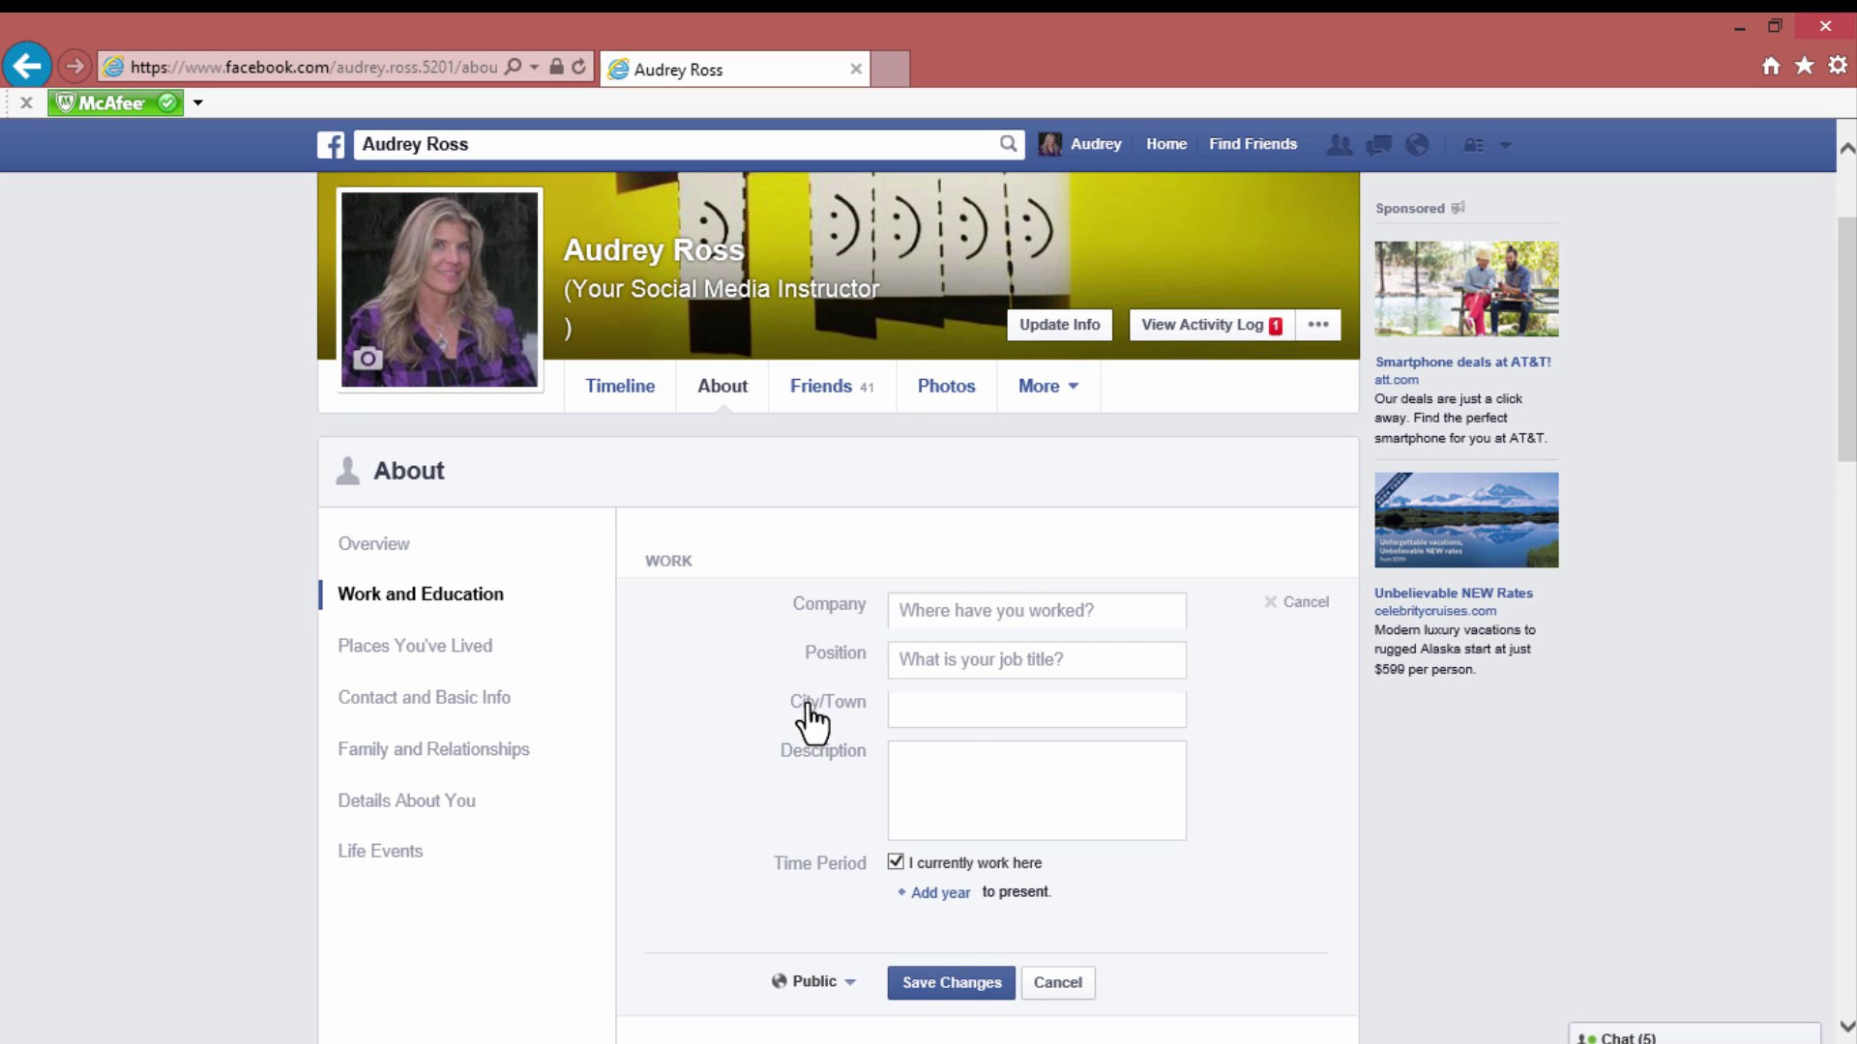
{"action": "scroll", "coordinate": [1149, 737], "scroll_direction": "down", "scroll_amount": 1}
{"action": "scroll", "coordinate": [1149, 755], "scroll_direction": "down", "scroll_amount": 1}
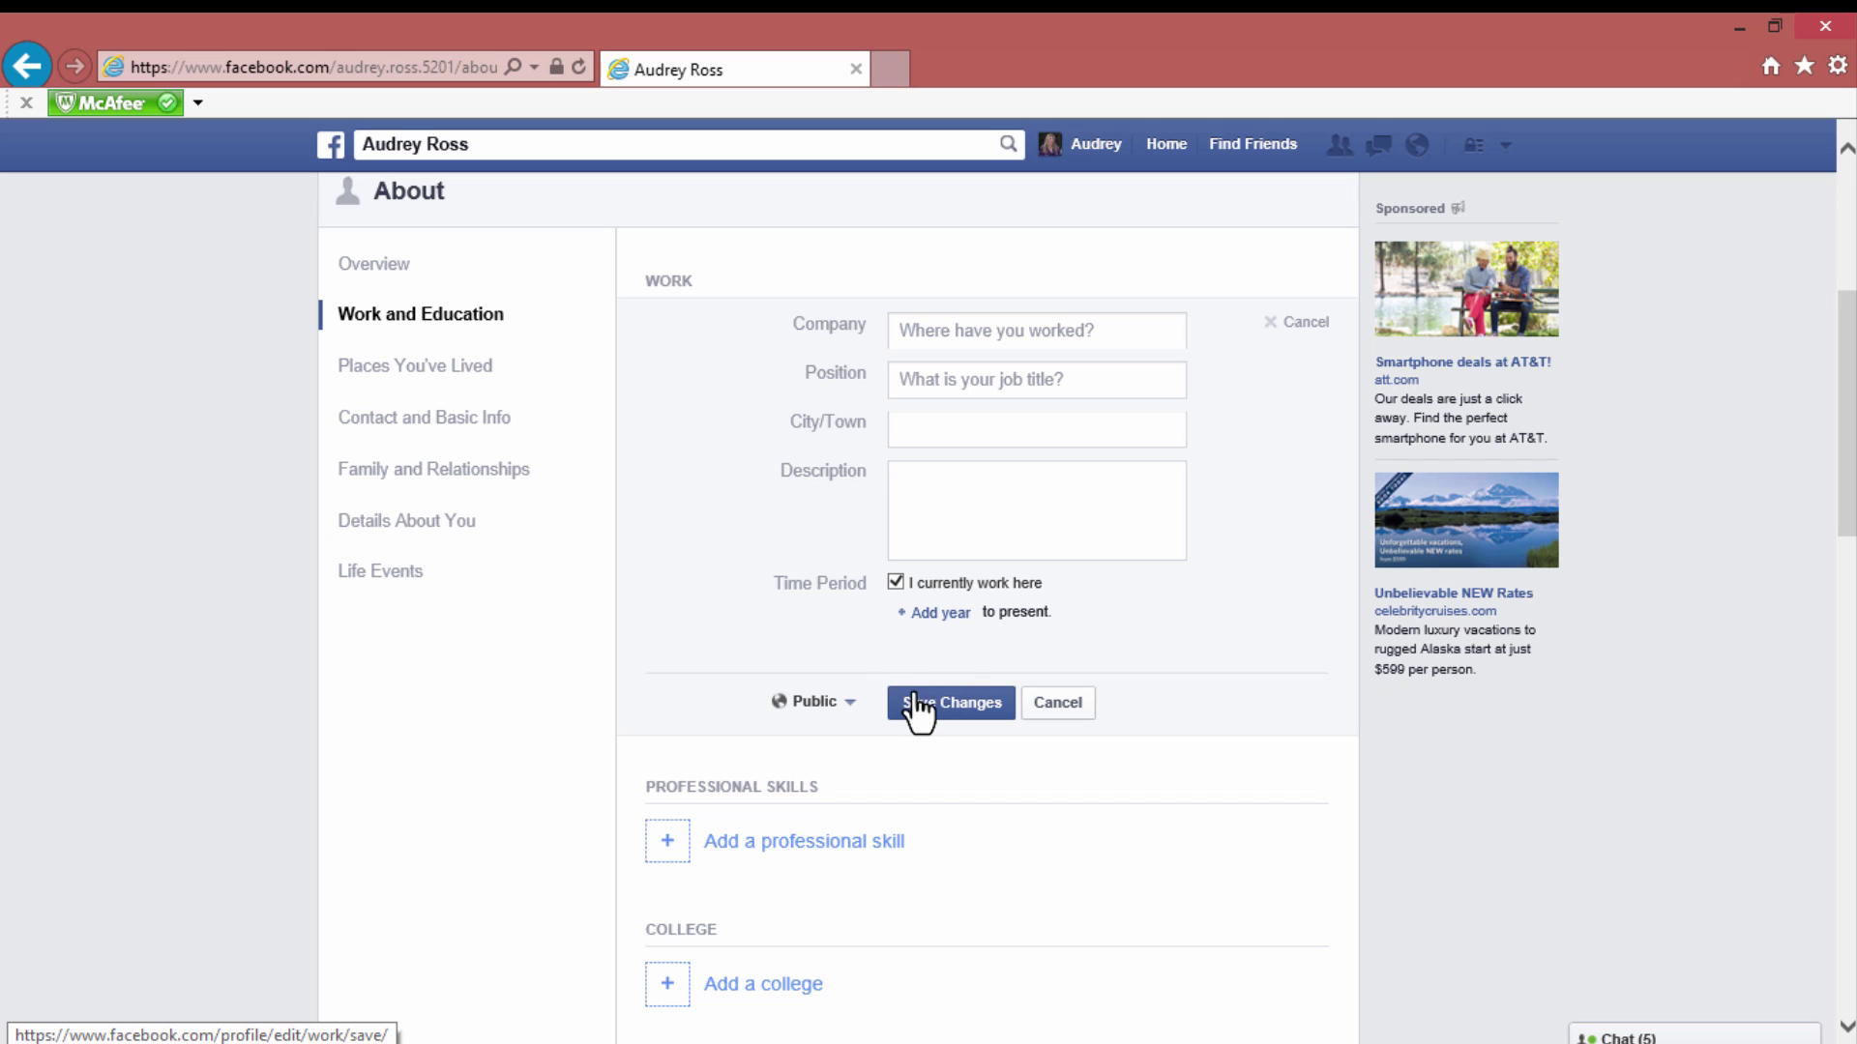
{"action": "scroll", "coordinate": [716, 555], "scroll_direction": "up", "scroll_amount": 5}
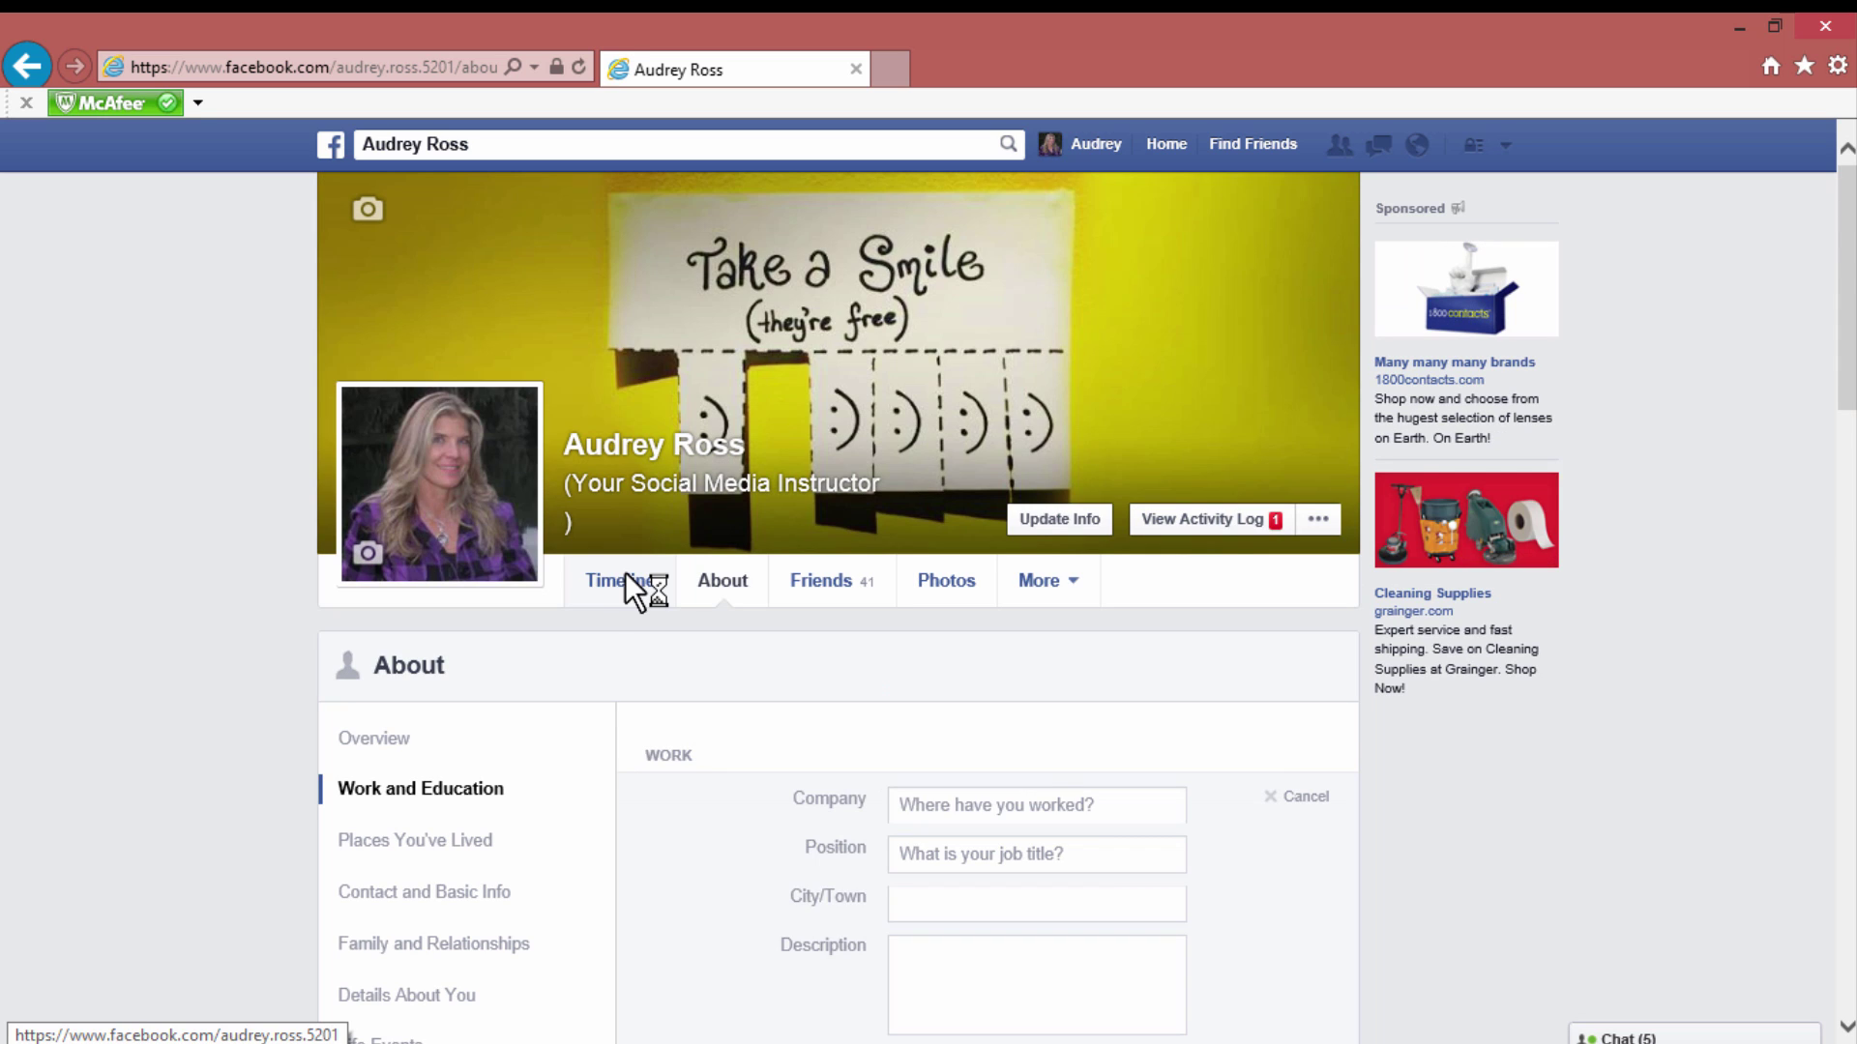
- Return to the profile's timeline and look over its posts and the friends, photos, videos and recent activity sections
{"action": "left_click", "coordinate": [625, 571]}
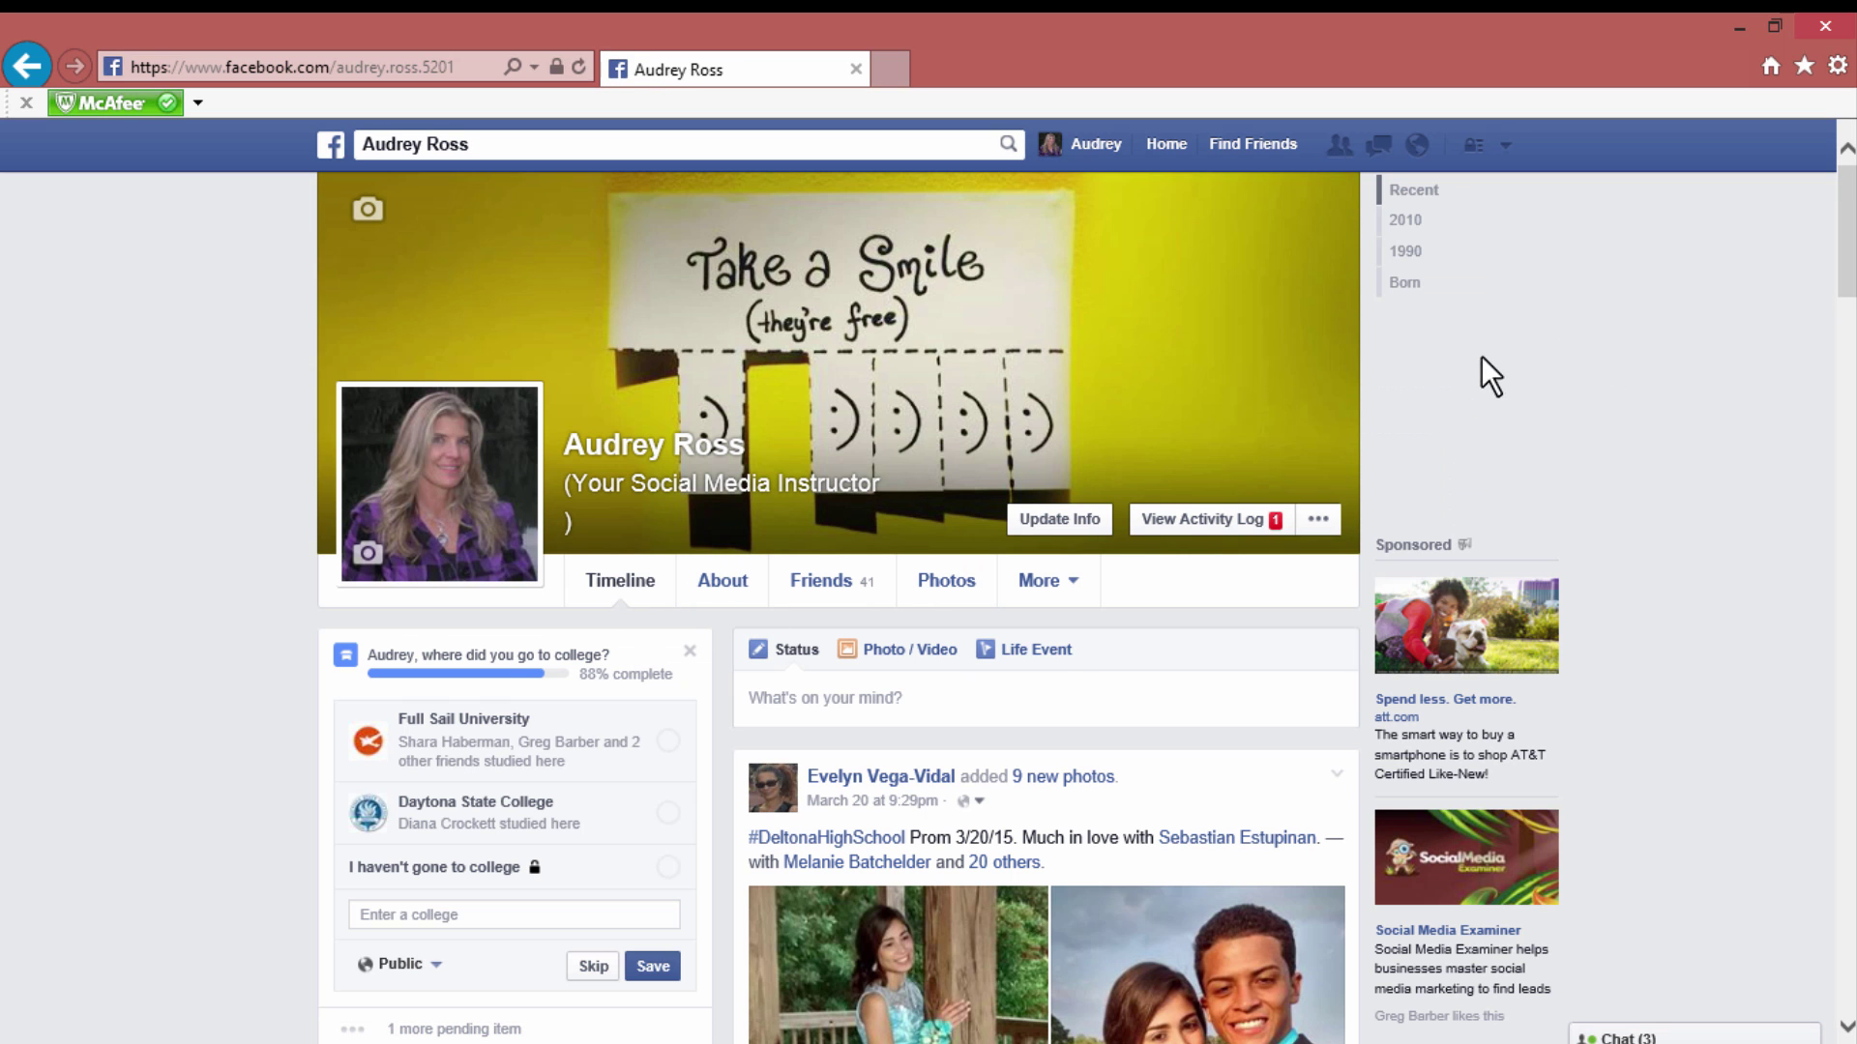
{"action": "scroll", "coordinate": [1599, 465], "scroll_direction": "down", "scroll_amount": 12}
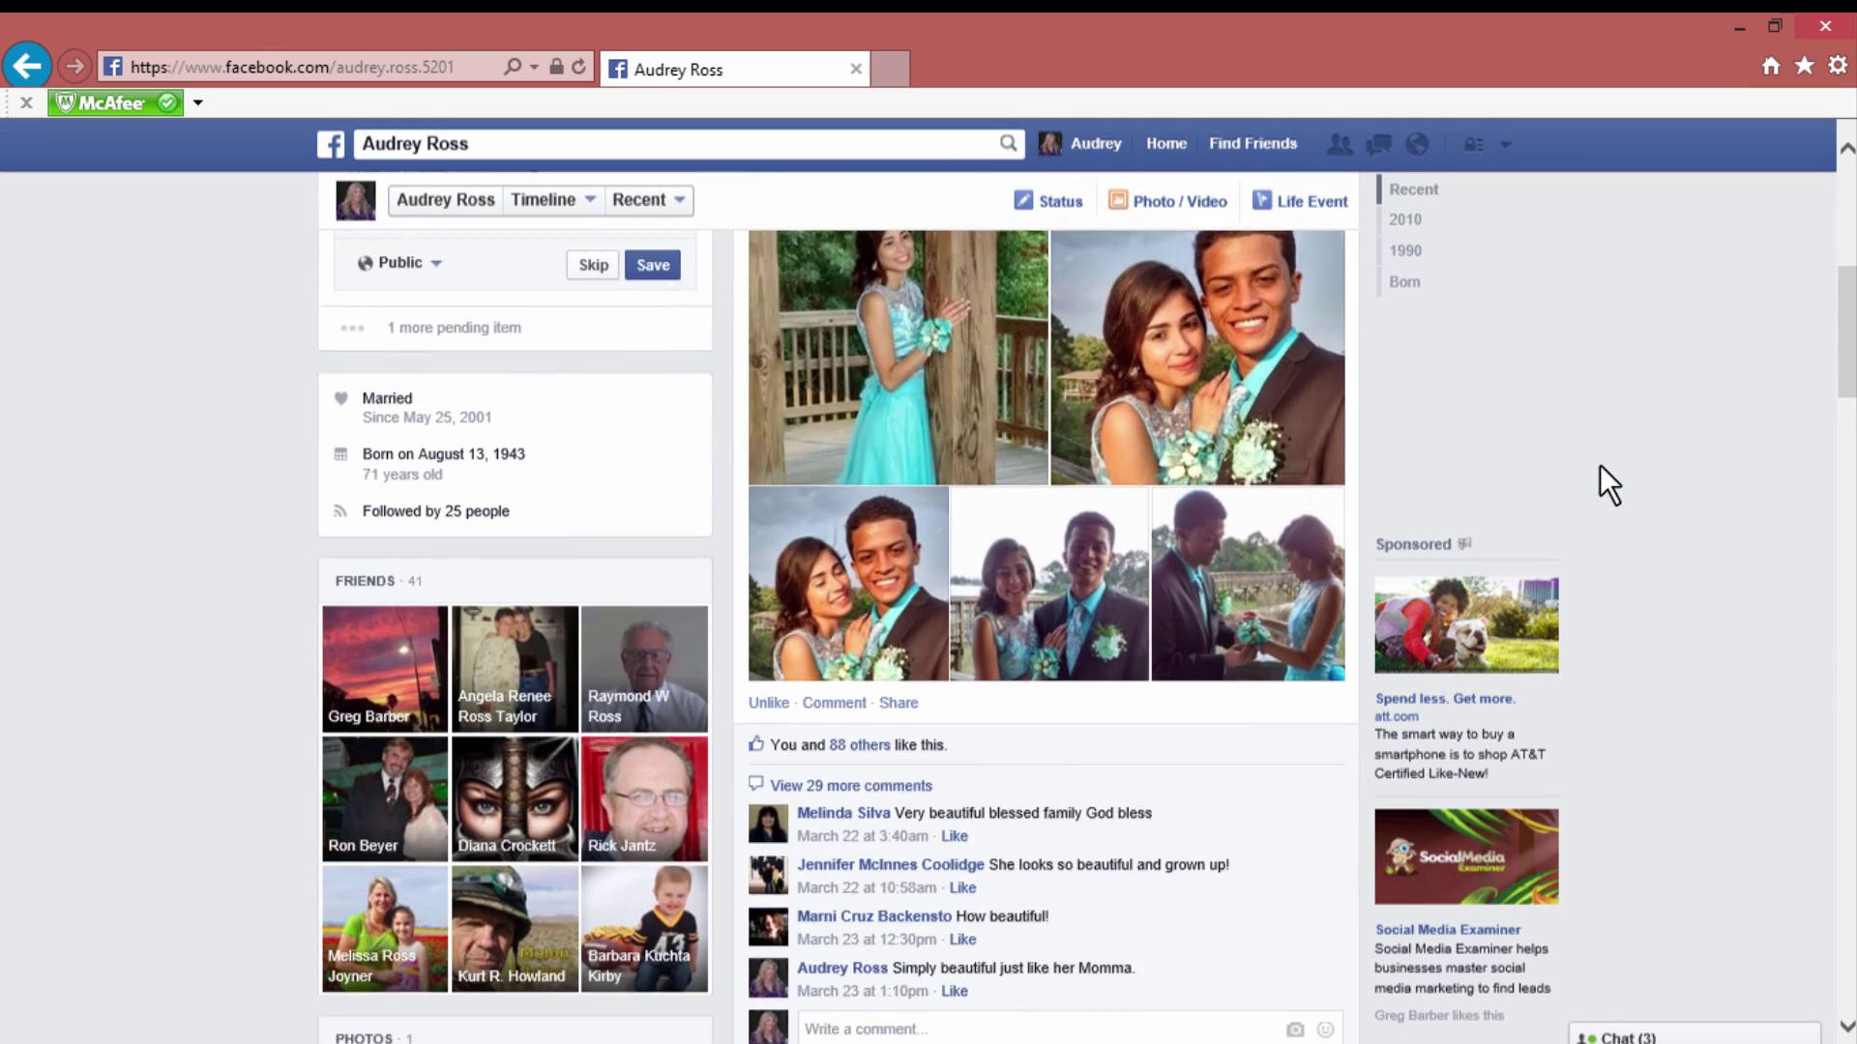
{"action": "scroll", "coordinate": [1599, 466], "scroll_direction": "down", "scroll_amount": 5}
{"action": "scroll", "coordinate": [1599, 466], "scroll_direction": "up", "scroll_amount": 5}
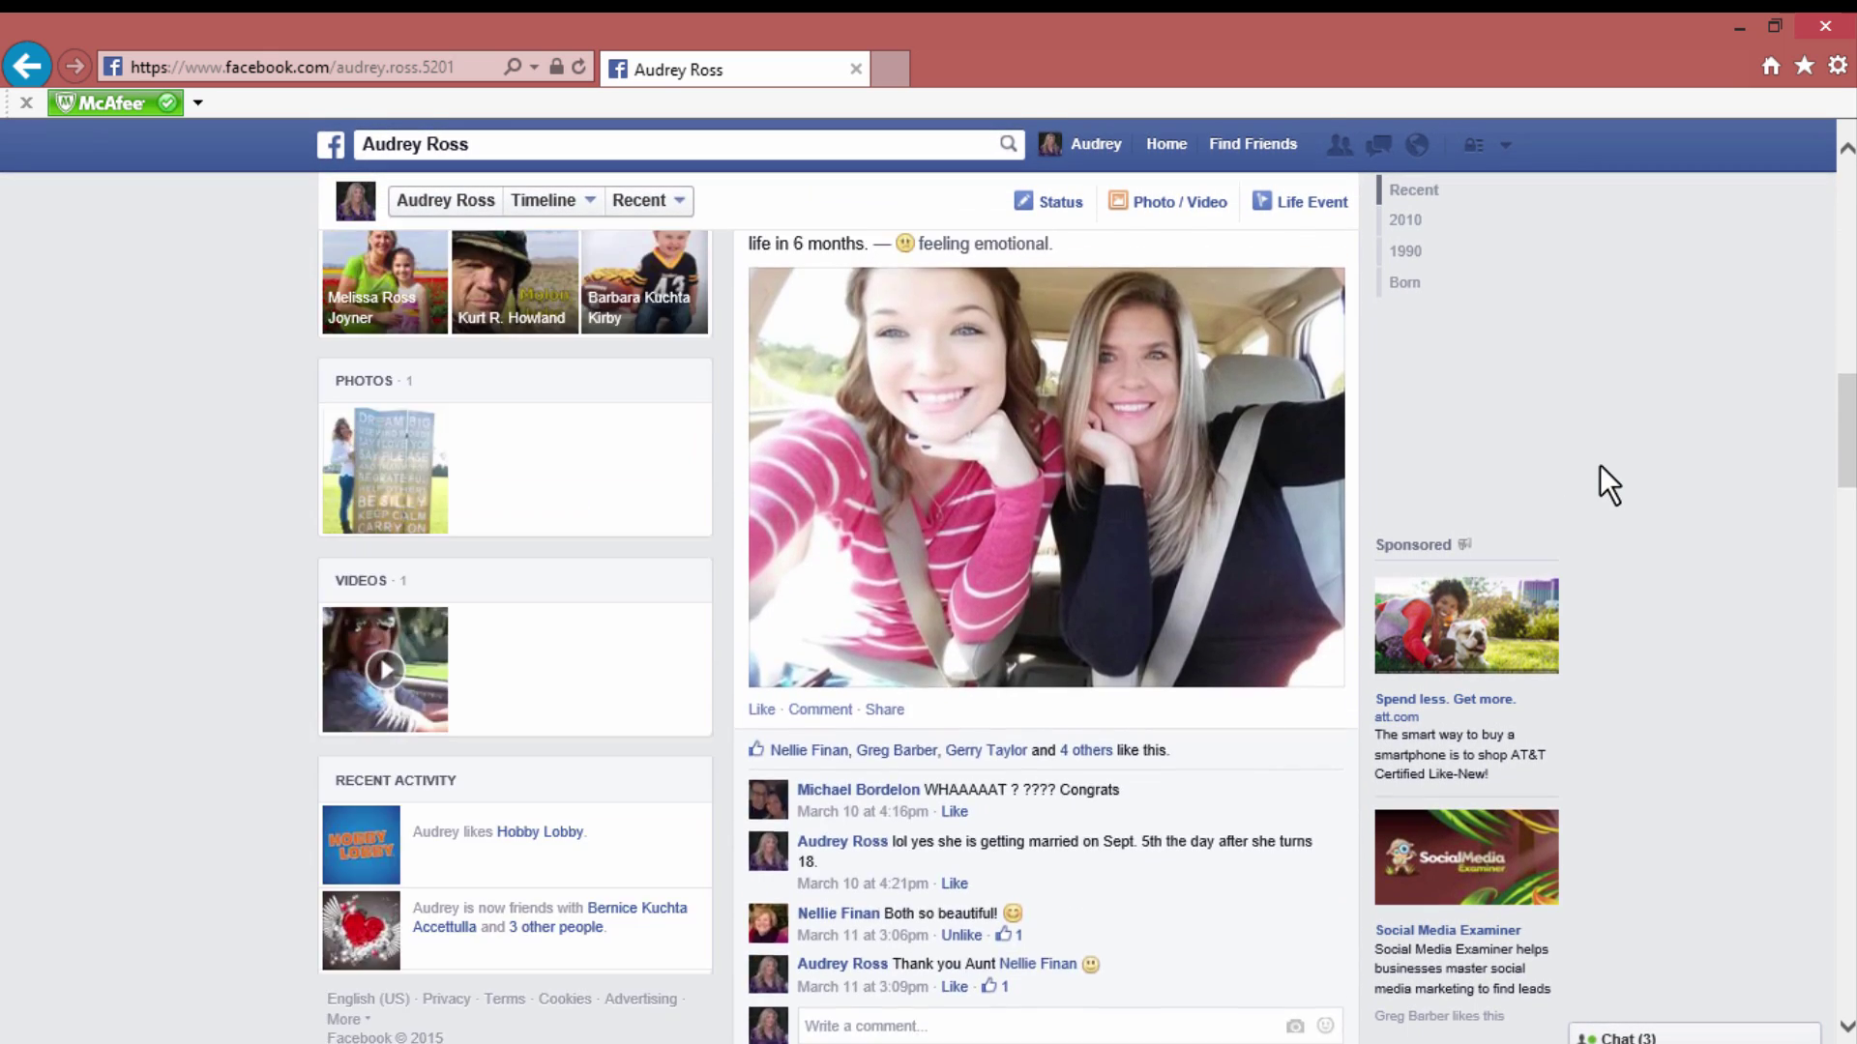
{"action": "scroll", "coordinate": [1600, 464], "scroll_direction": "up", "scroll_amount": 10}
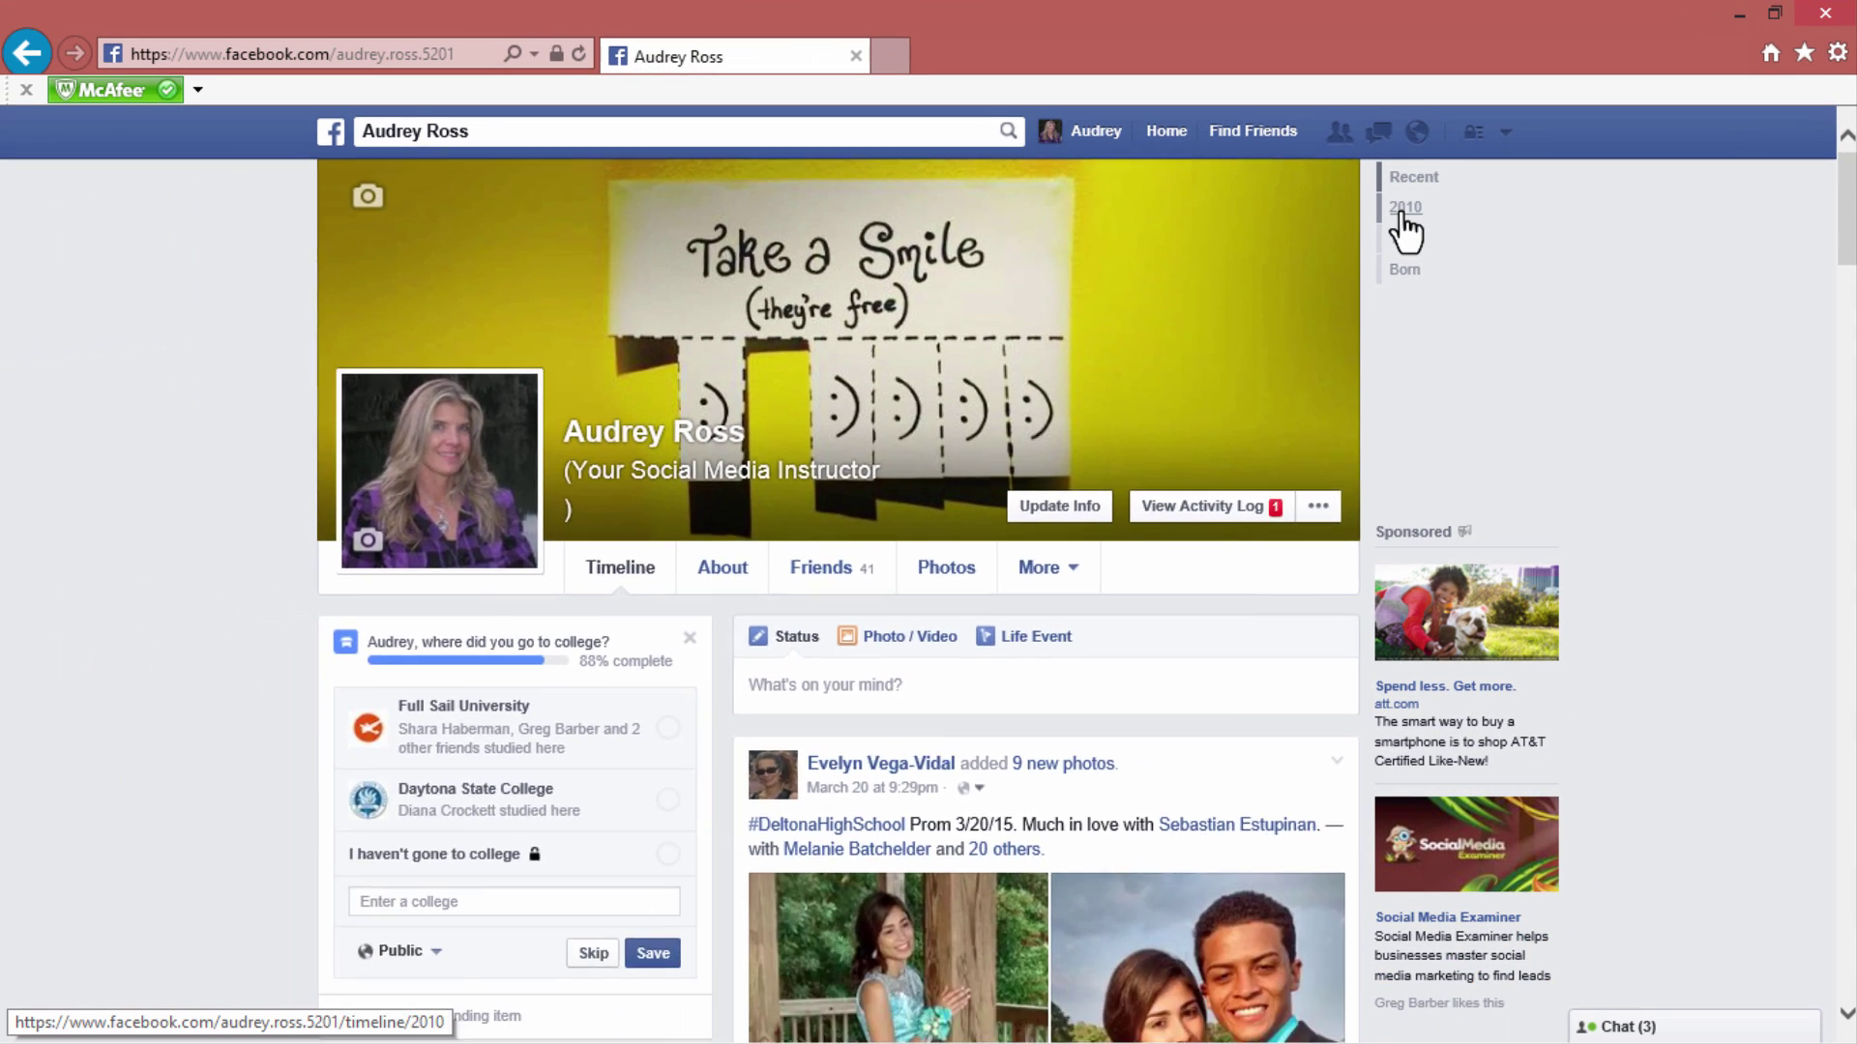
- Jump to the year 2010 on the timeline and go back to the recent posts
{"action": "left_click", "coordinate": [1156, 343]}
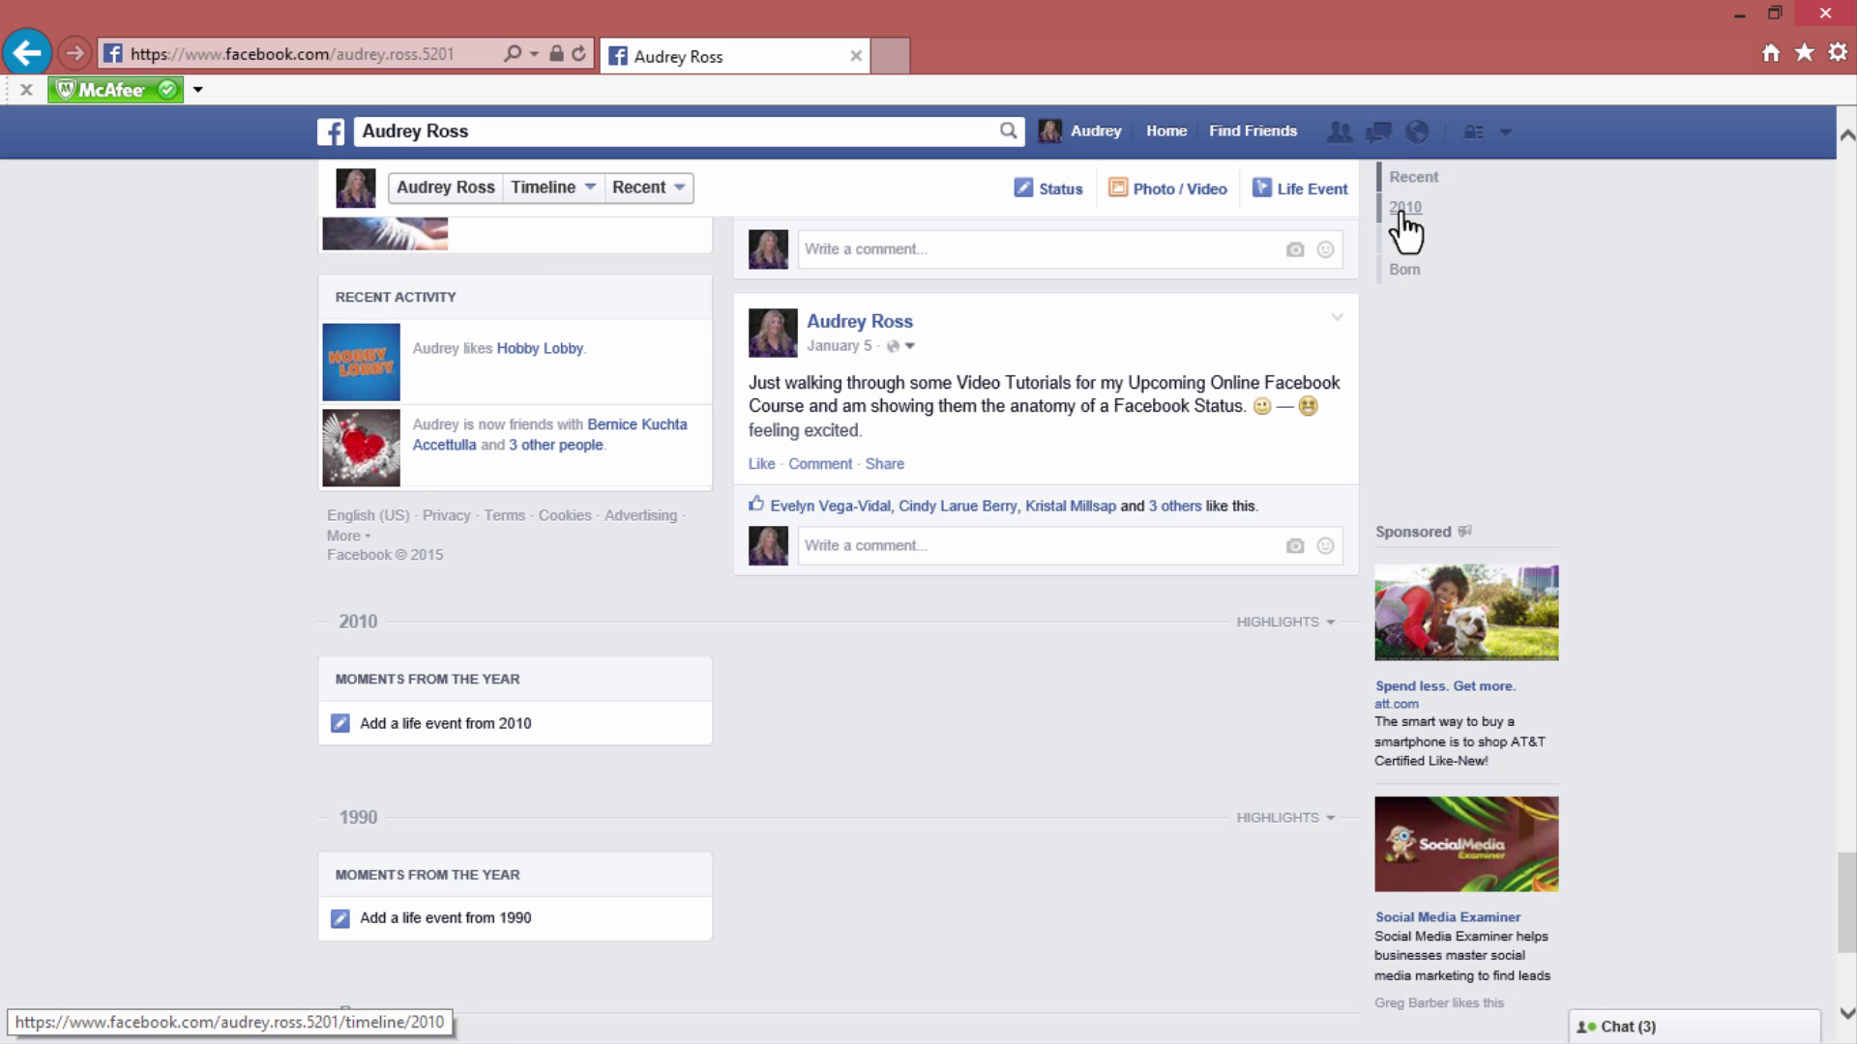
{"action": "scroll", "coordinate": [1649, 425], "scroll_direction": "up", "scroll_amount": 10}
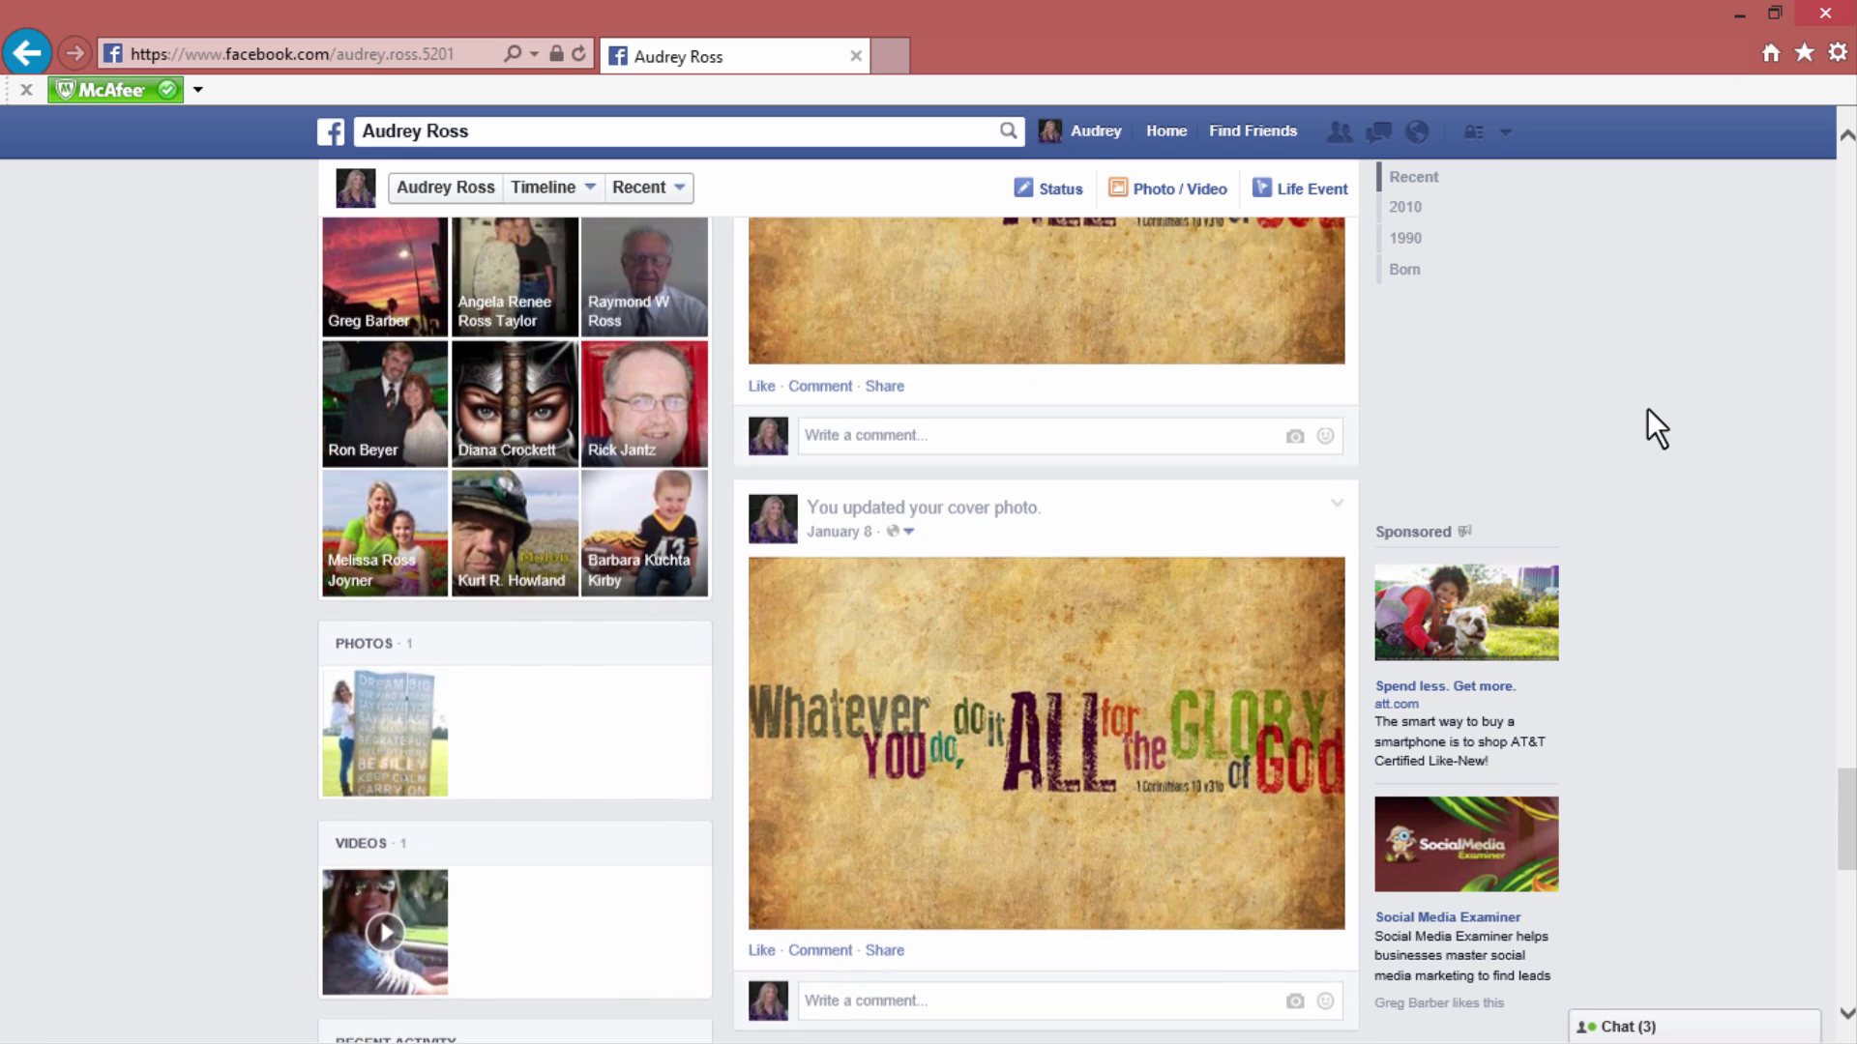
{"action": "scroll", "coordinate": [1646, 408], "scroll_direction": "up", "scroll_amount": 10}
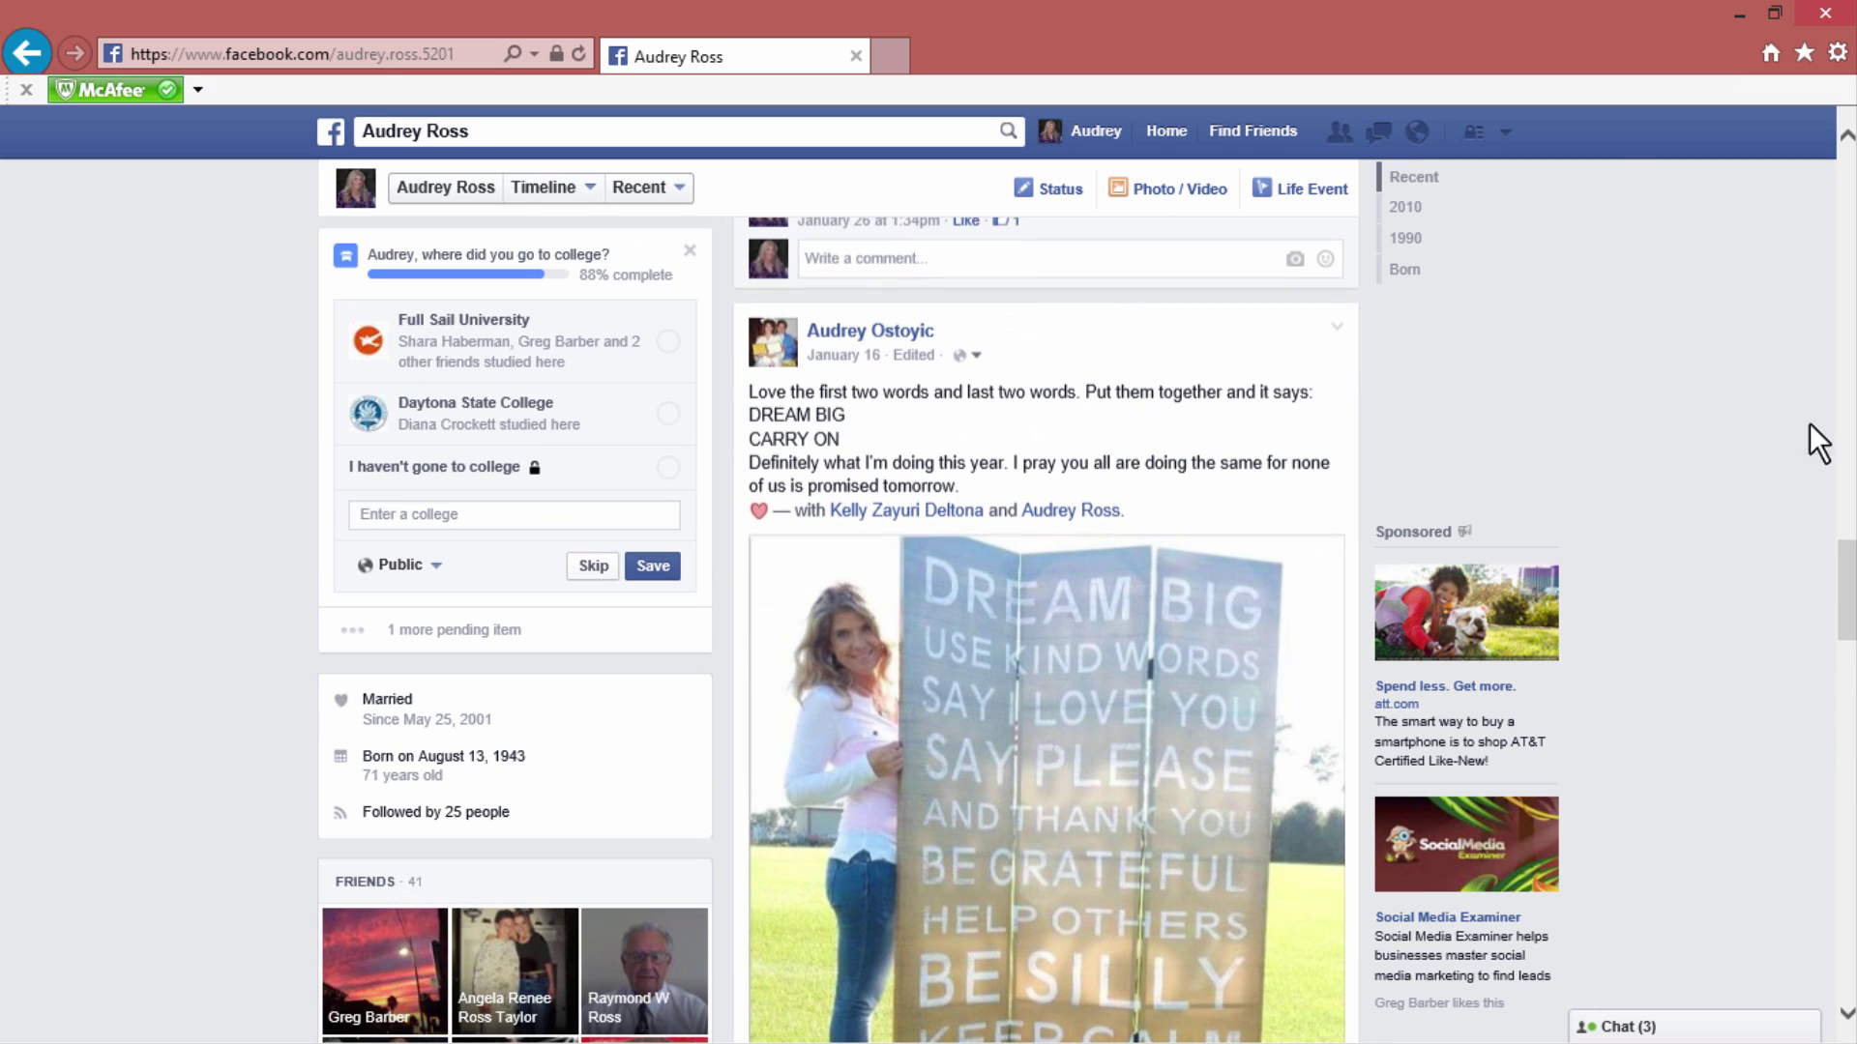
{"action": "left_click", "coordinate": [1408, 184]}
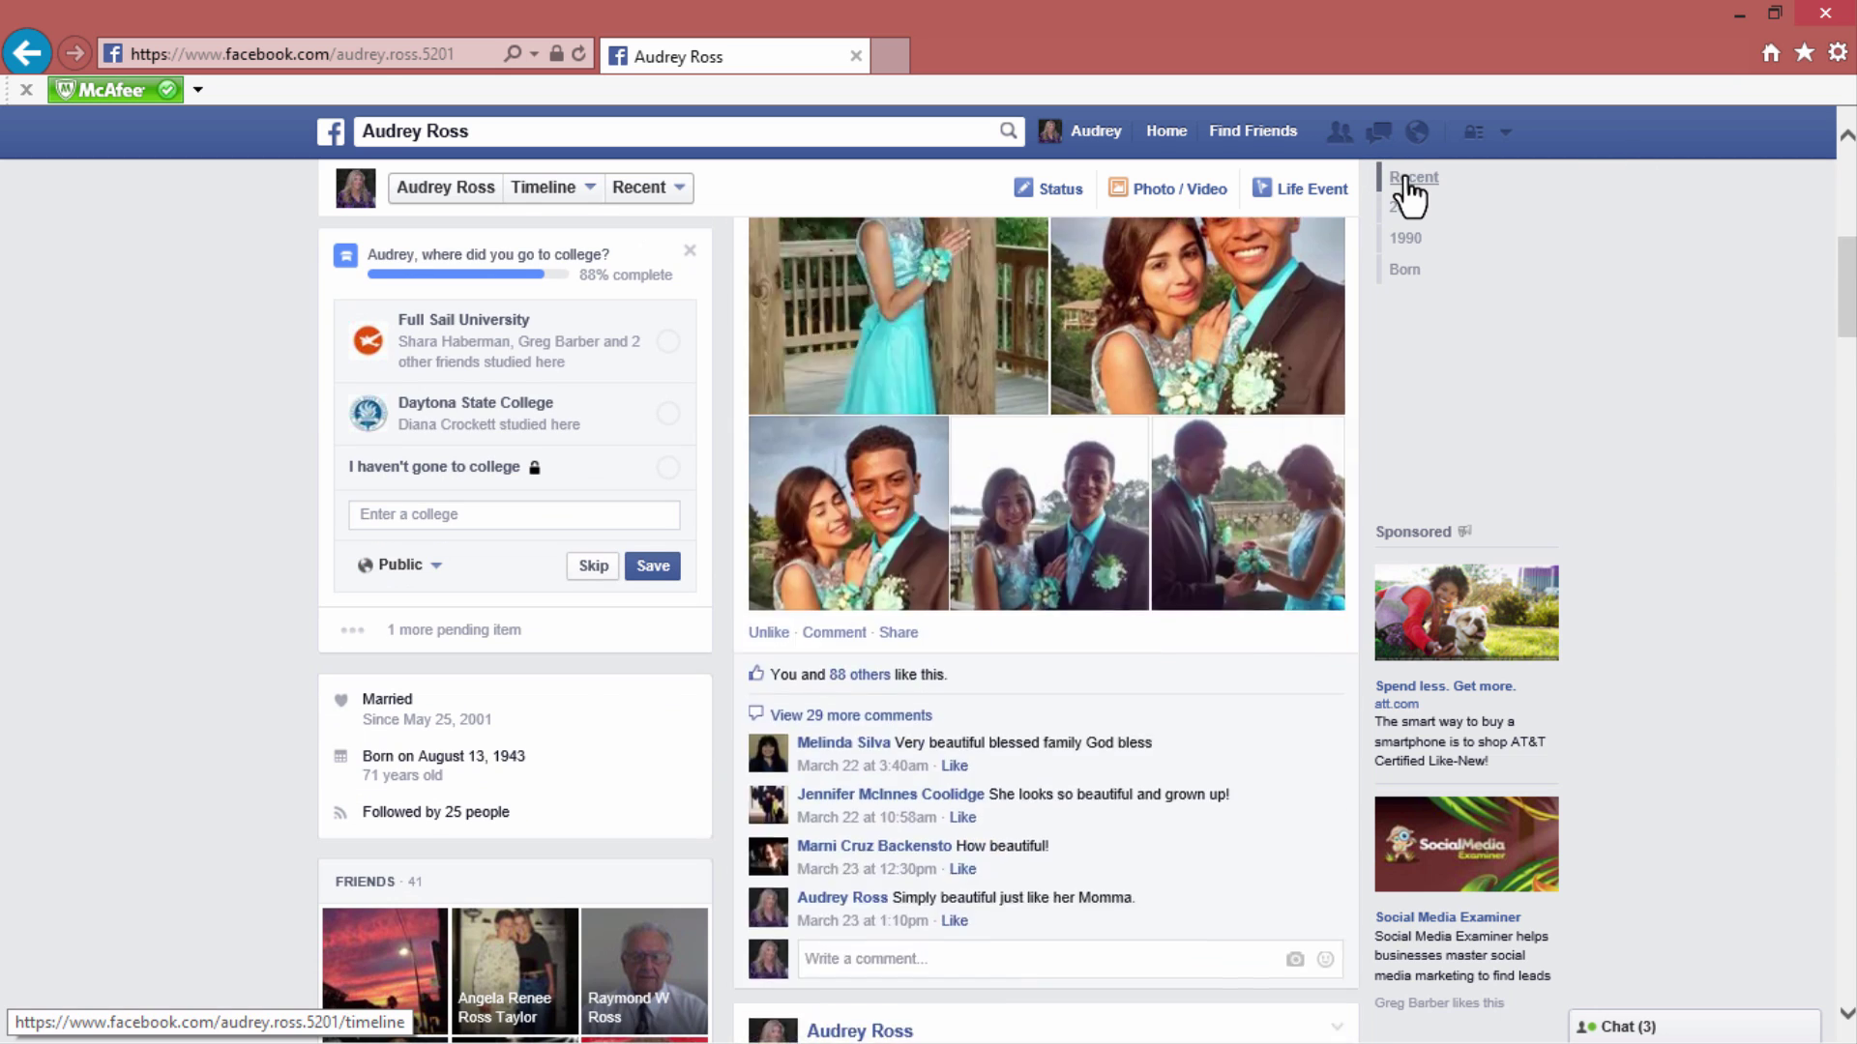
{"action": "scroll", "coordinate": [1539, 454], "scroll_direction": "up", "scroll_amount": 4}
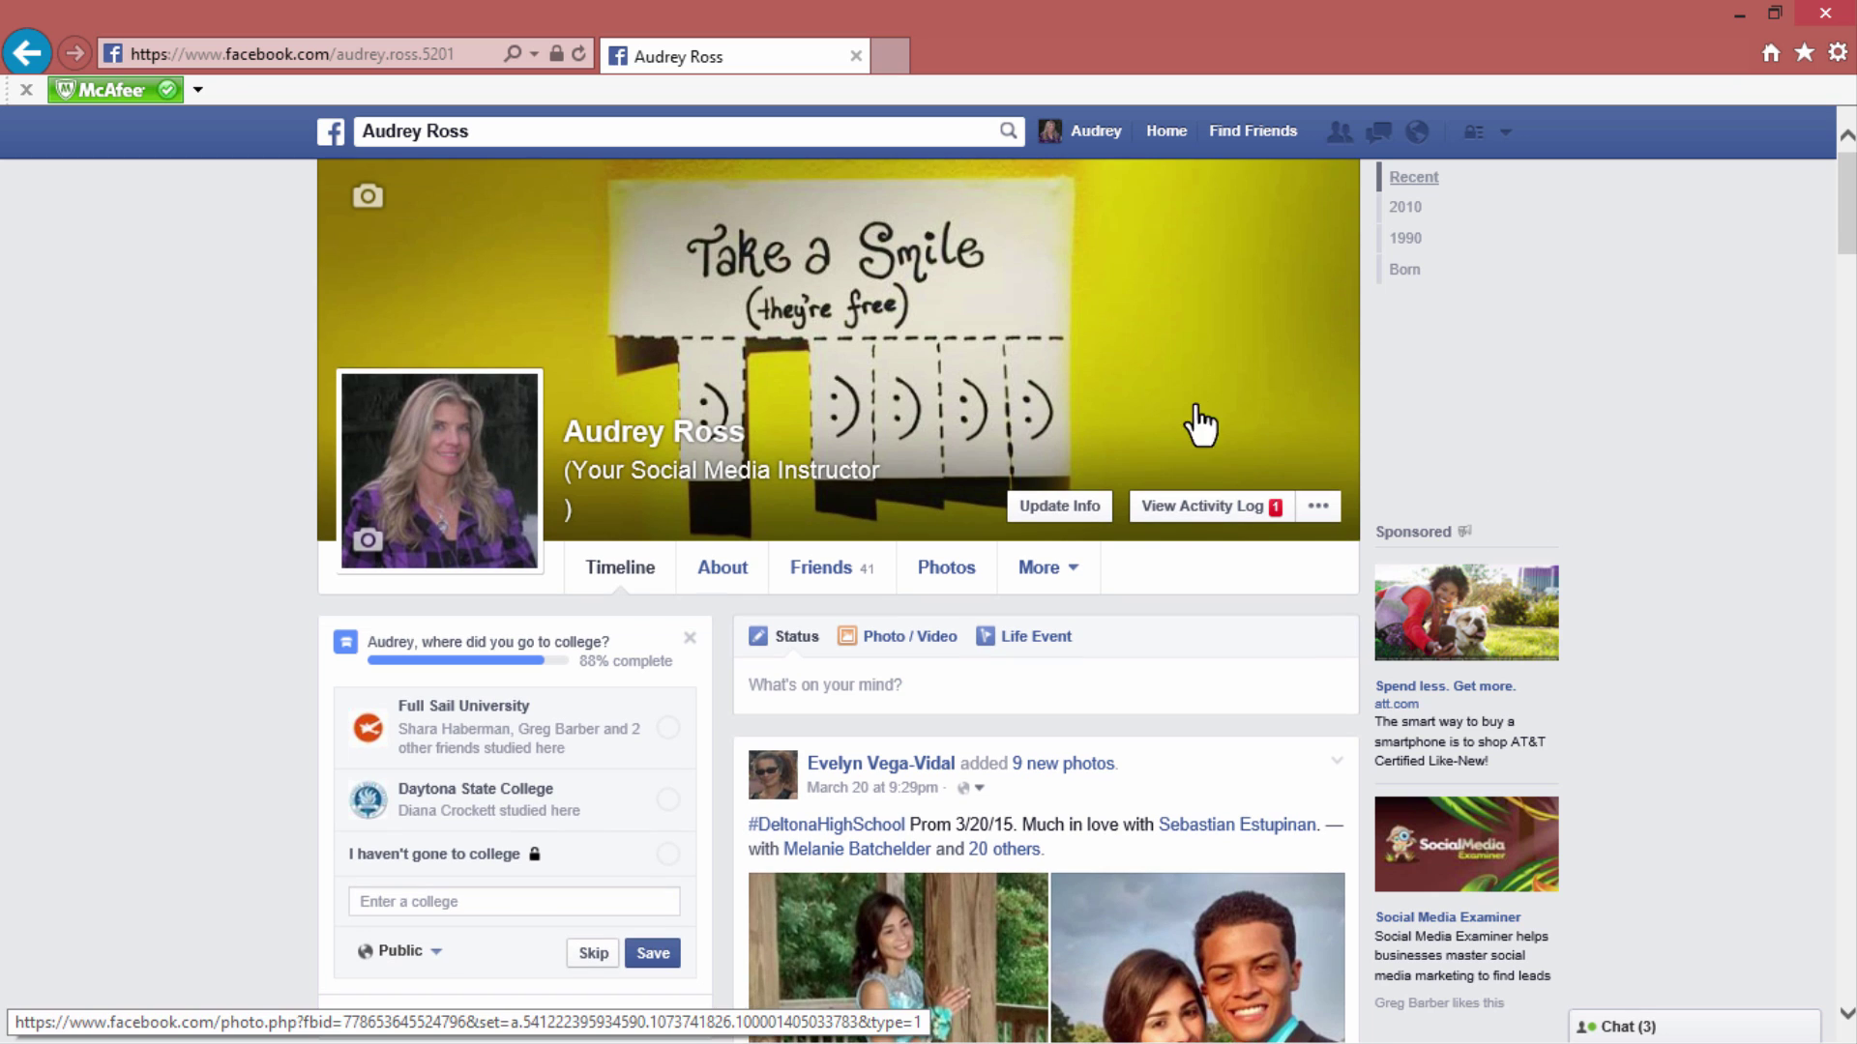
- View the profile's activity log, then go back to the timeline and show its status composer options
{"action": "left_click", "coordinate": [1181, 513]}
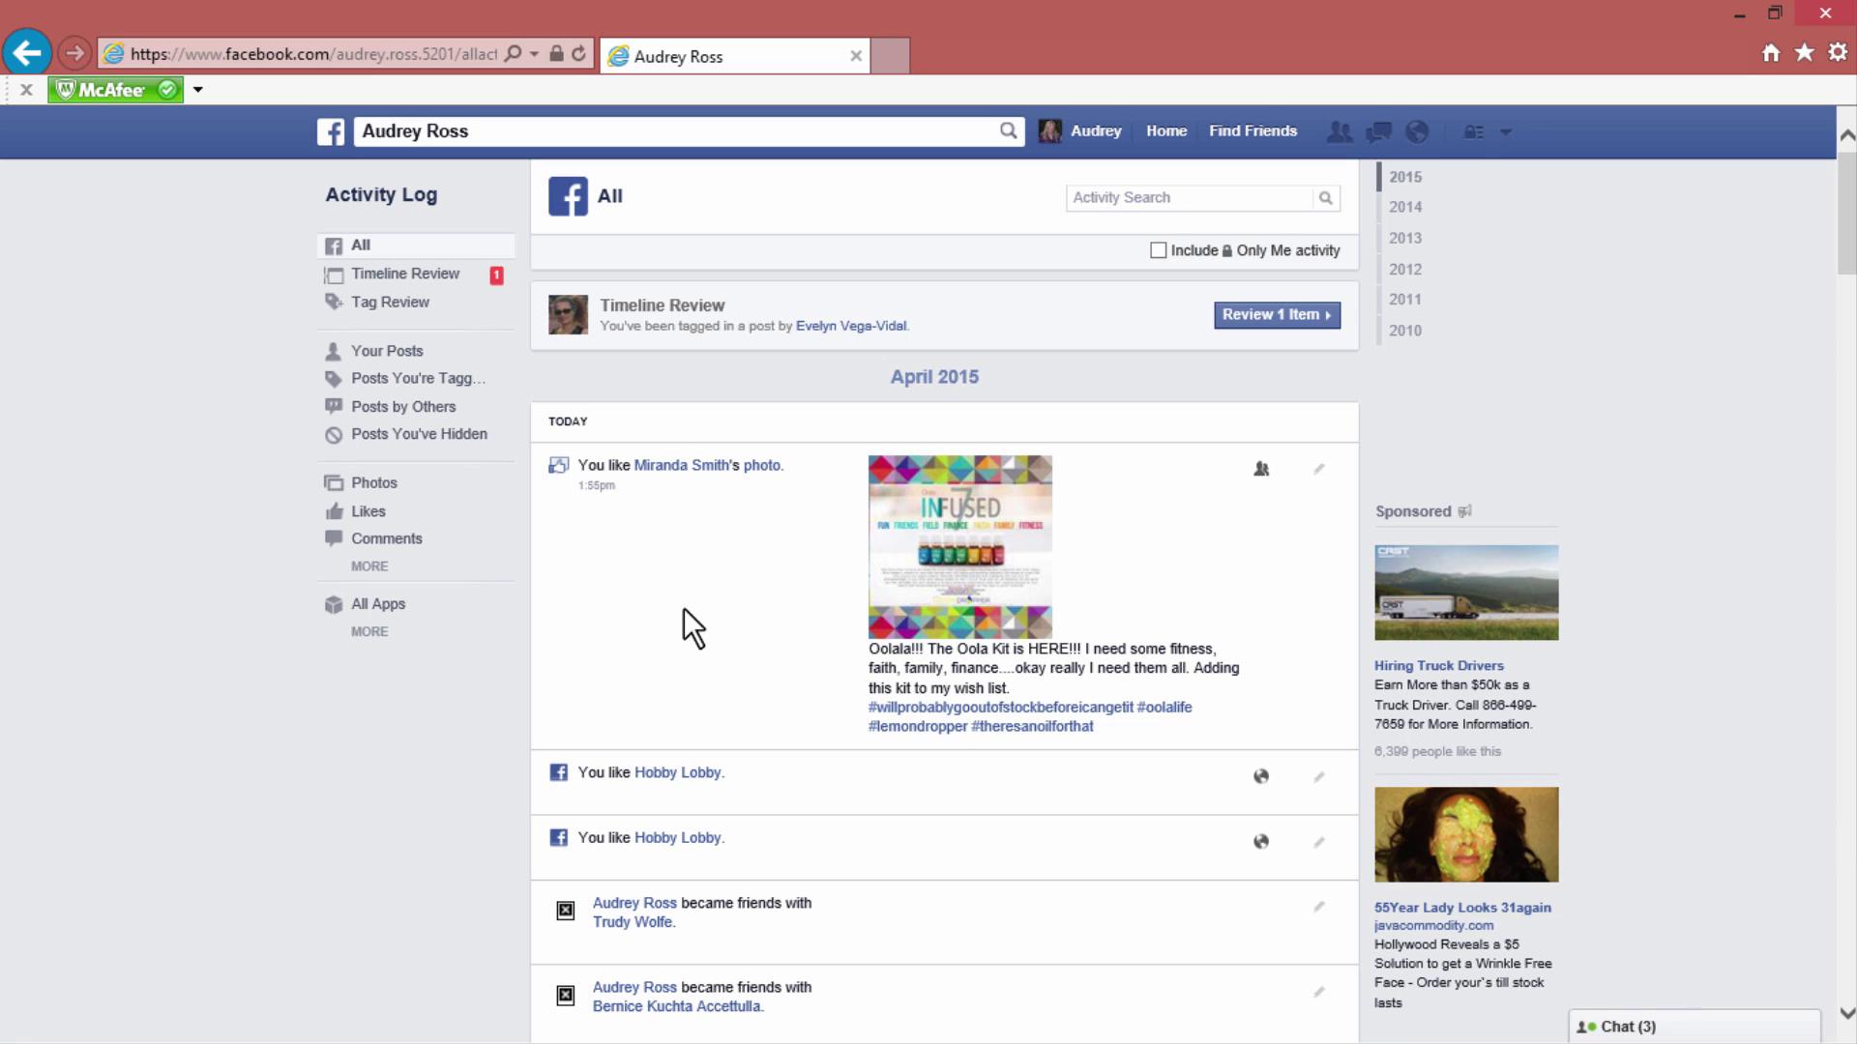
{"action": "left_click", "coordinate": [31, 48]}
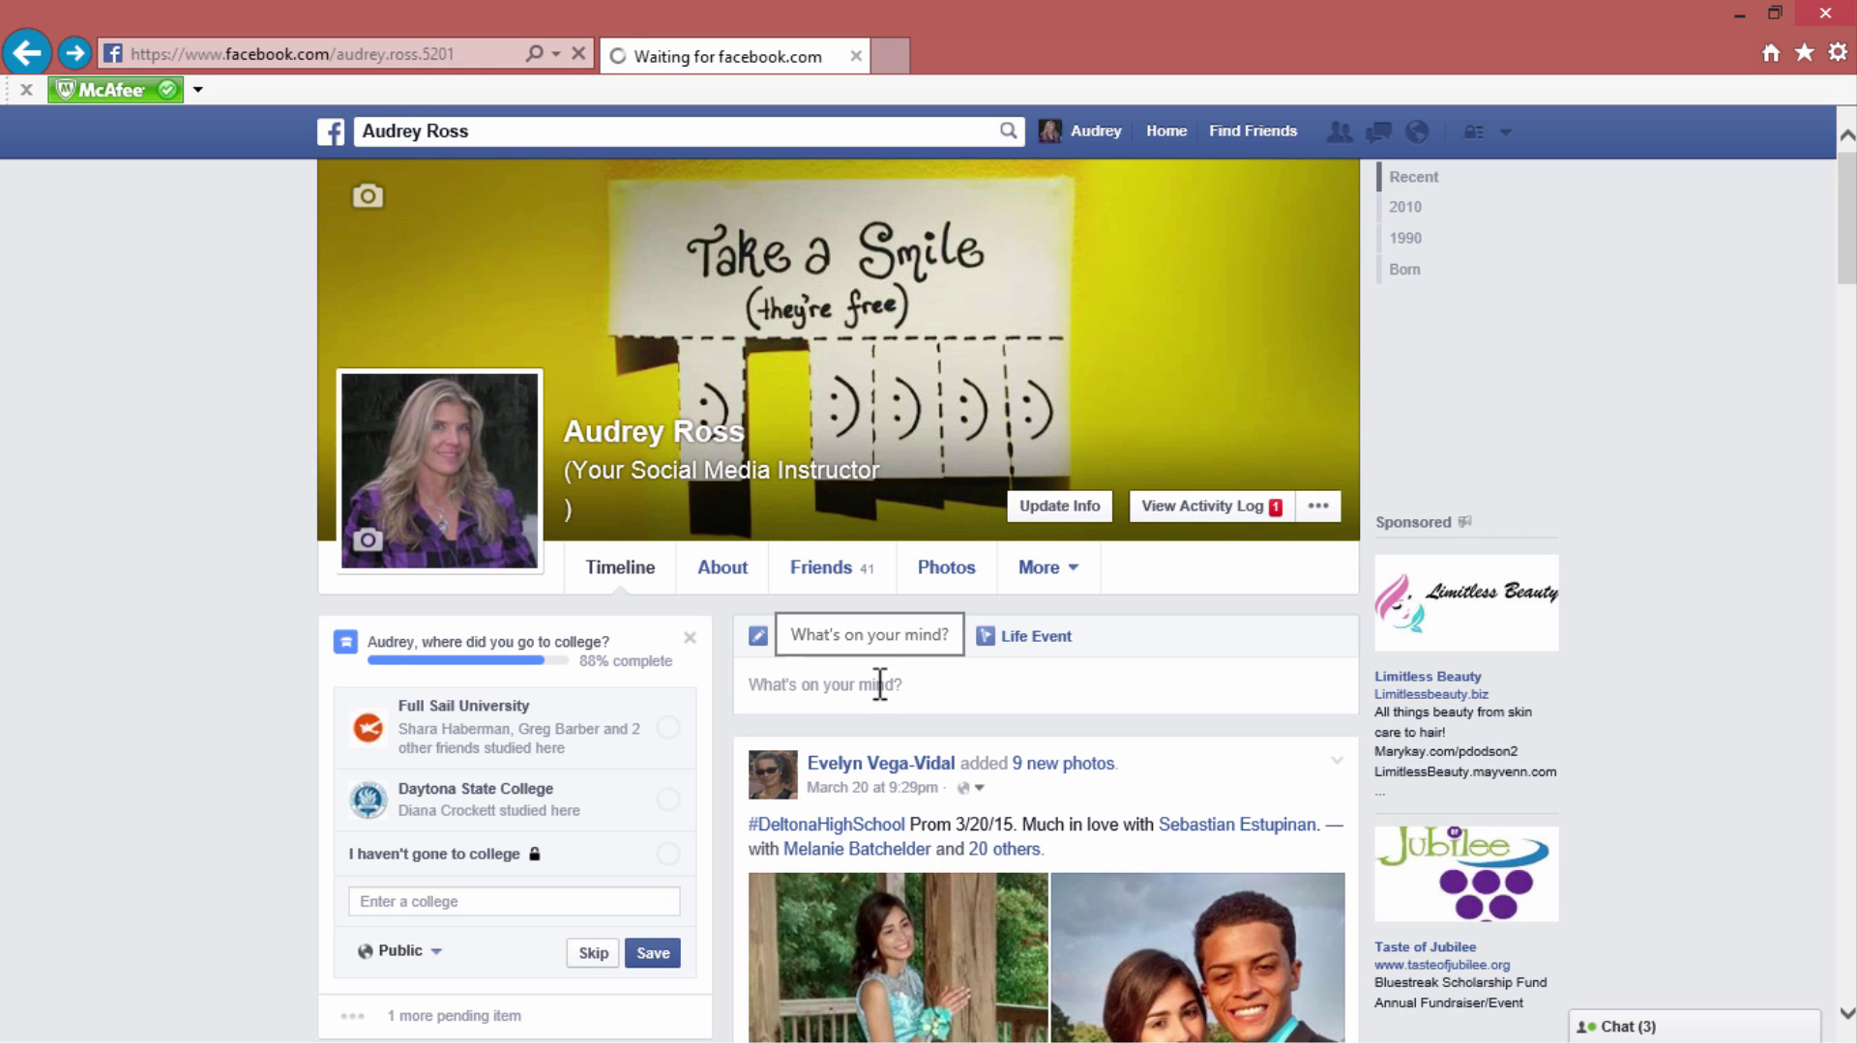
{"action": "left_click", "coordinate": [880, 686]}
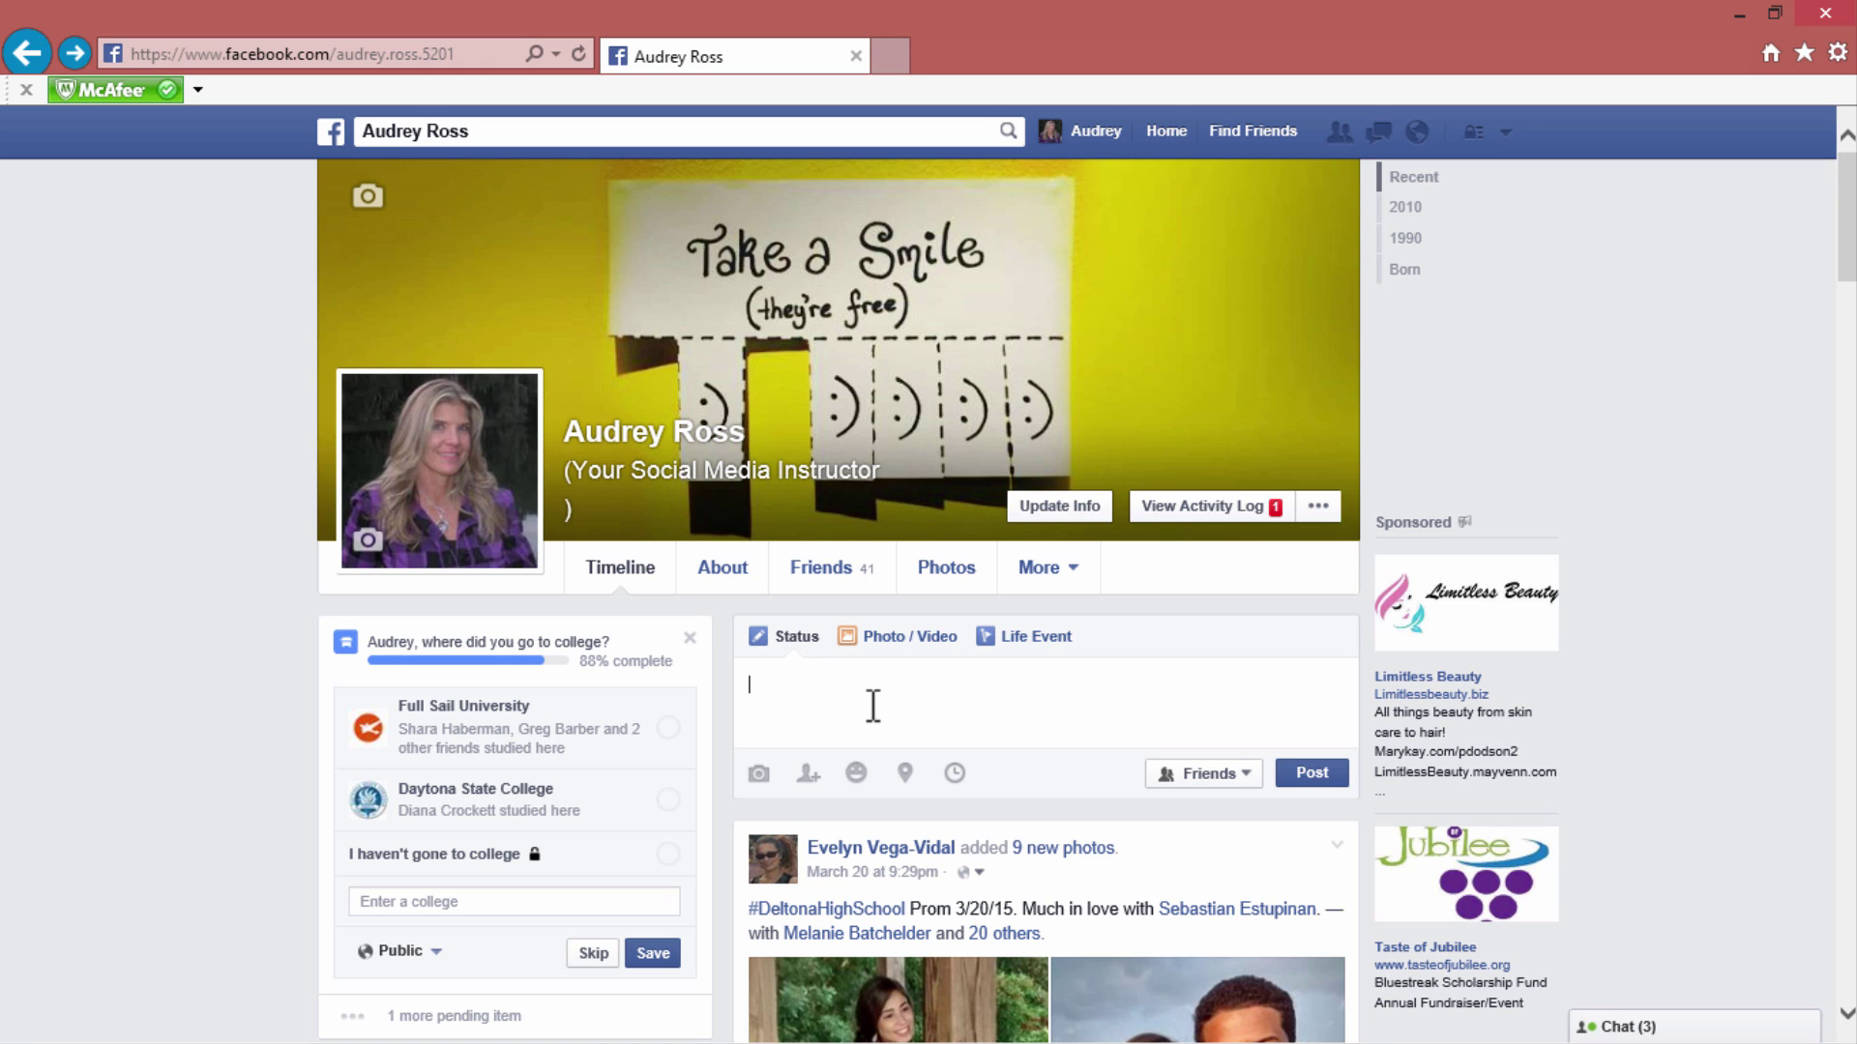
- View the profile's photos, including the photos you are tagged in, your own photos and the albums
{"action": "left_click", "coordinate": [956, 575]}
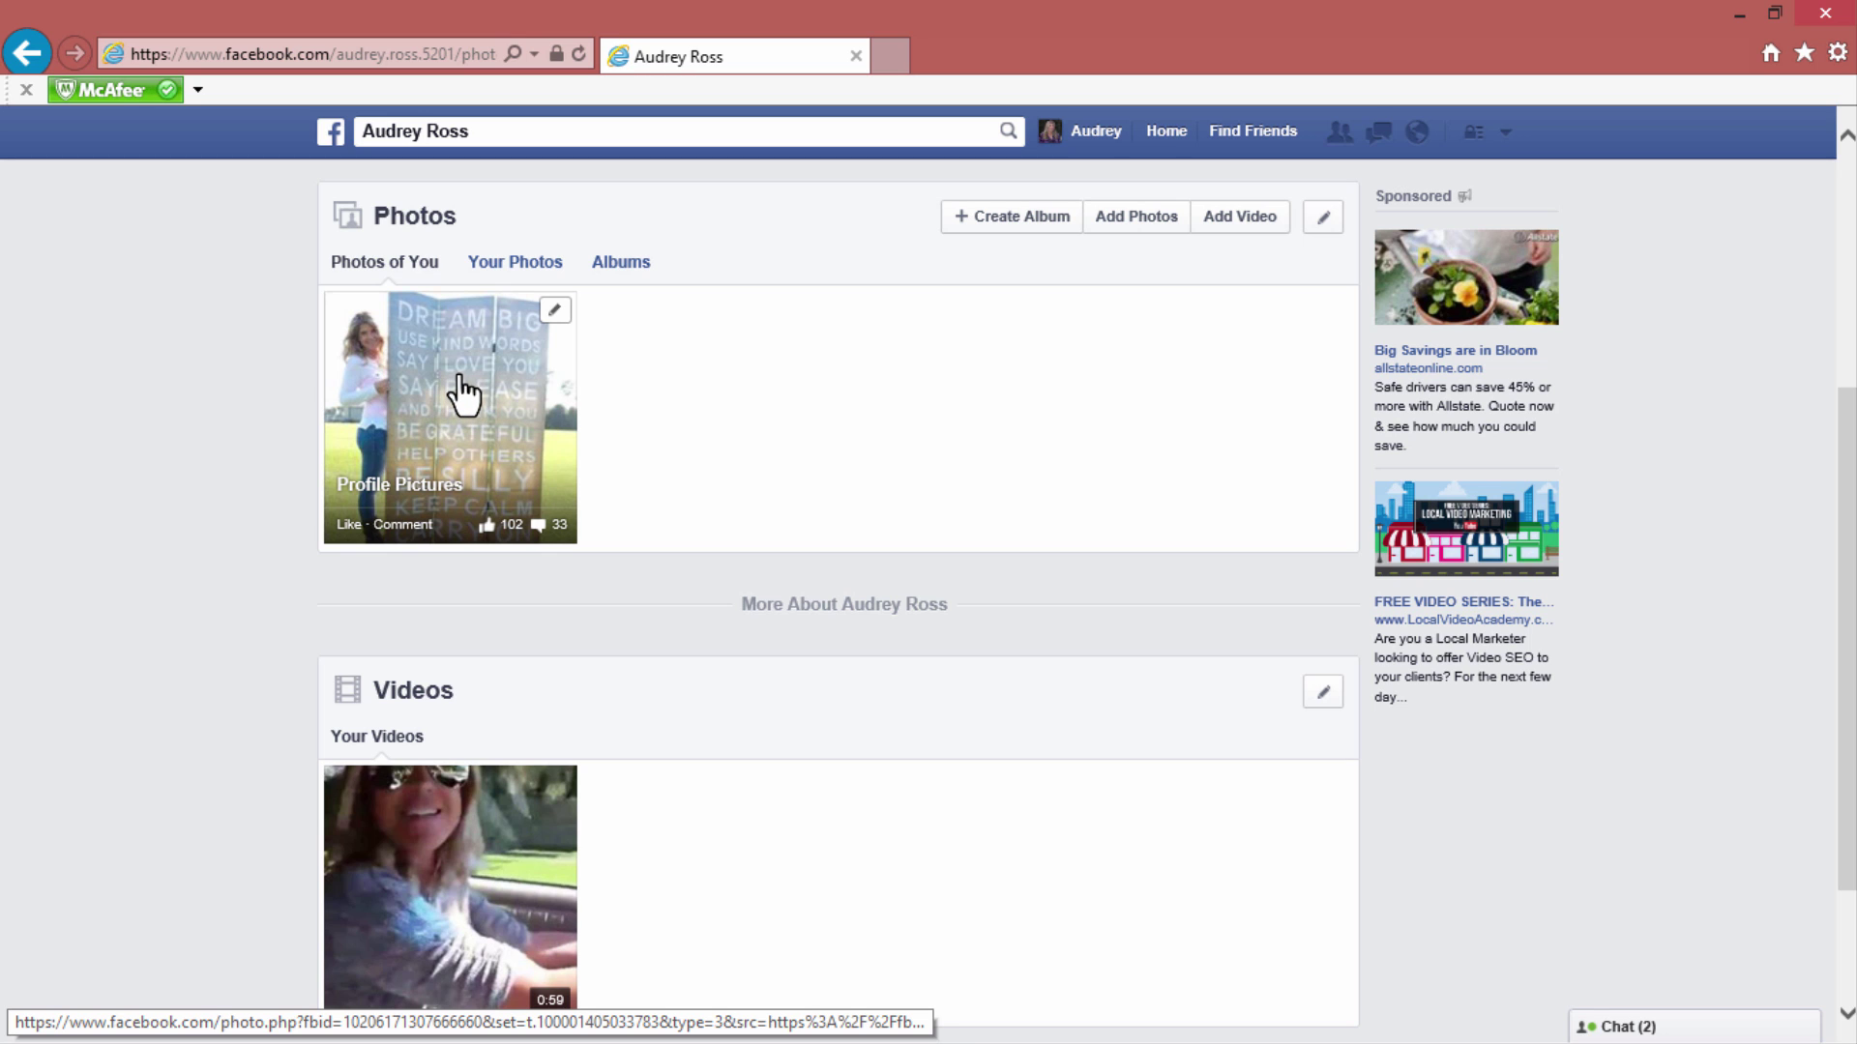
{"action": "left_click", "coordinate": [518, 271]}
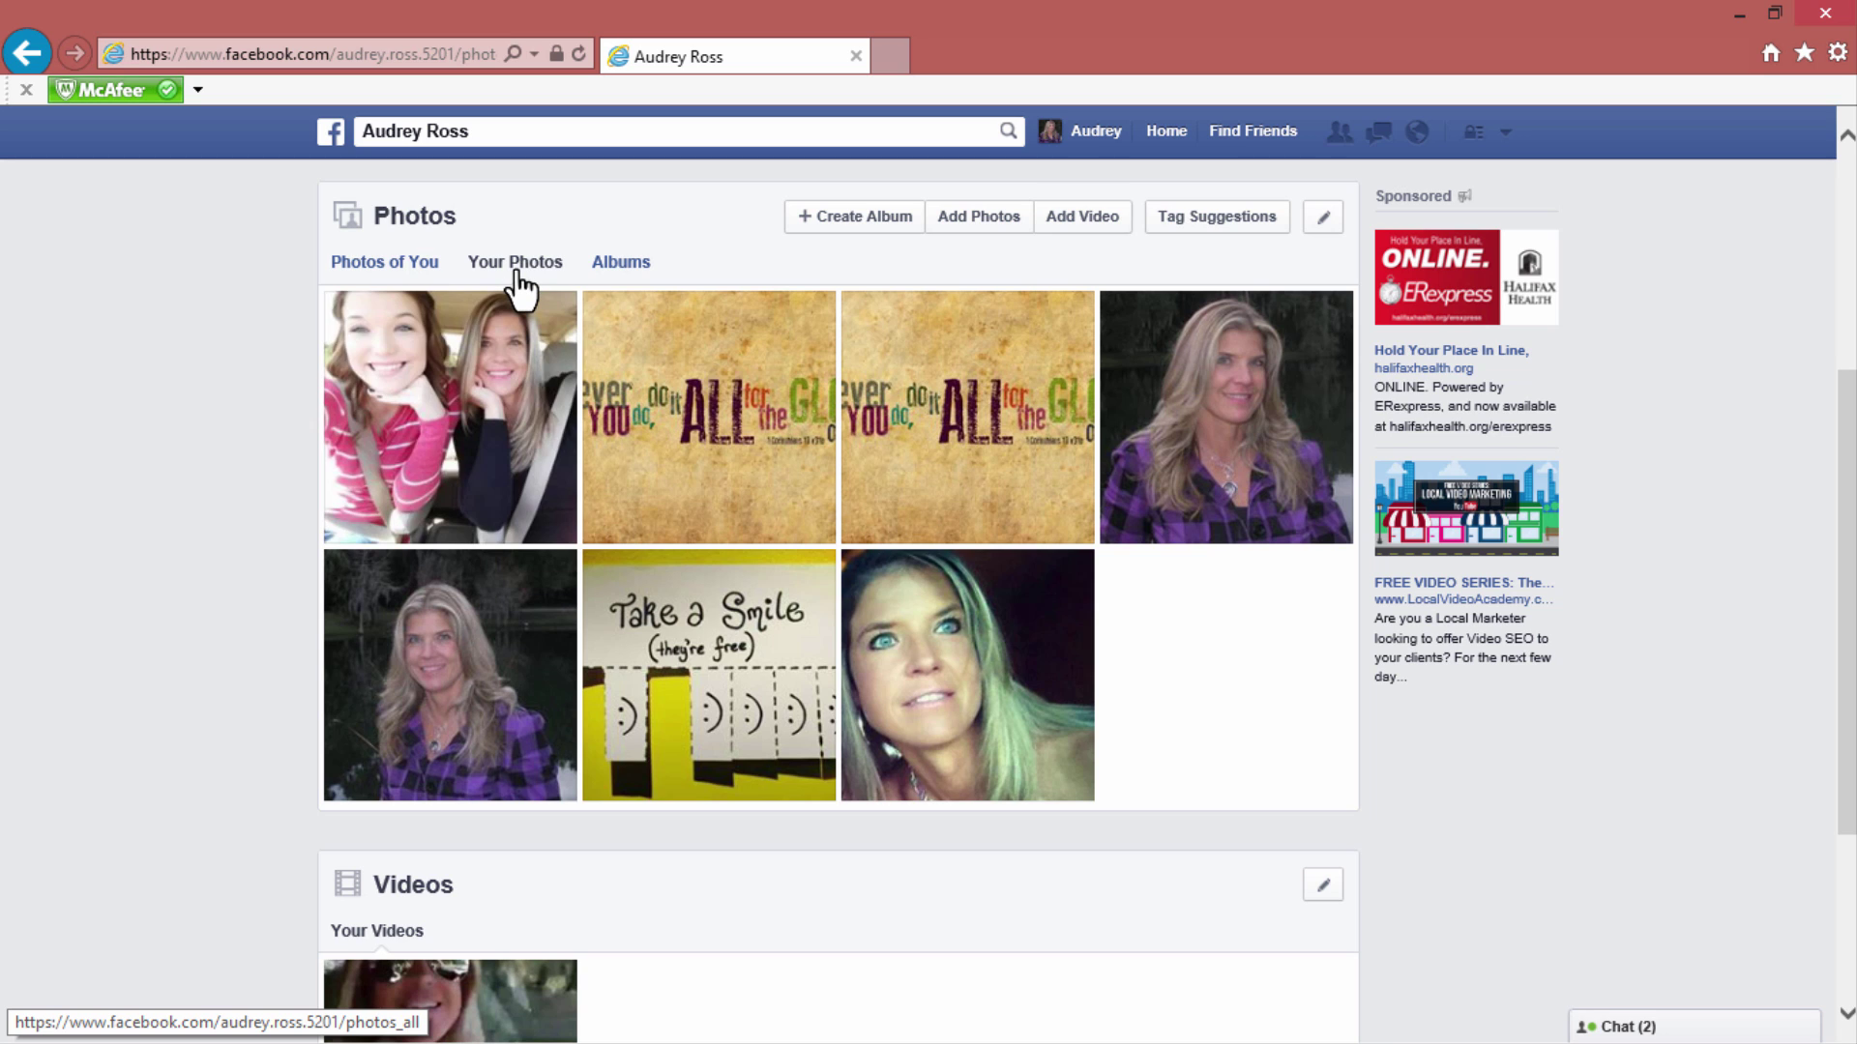
{"action": "left_click", "coordinate": [626, 270]}
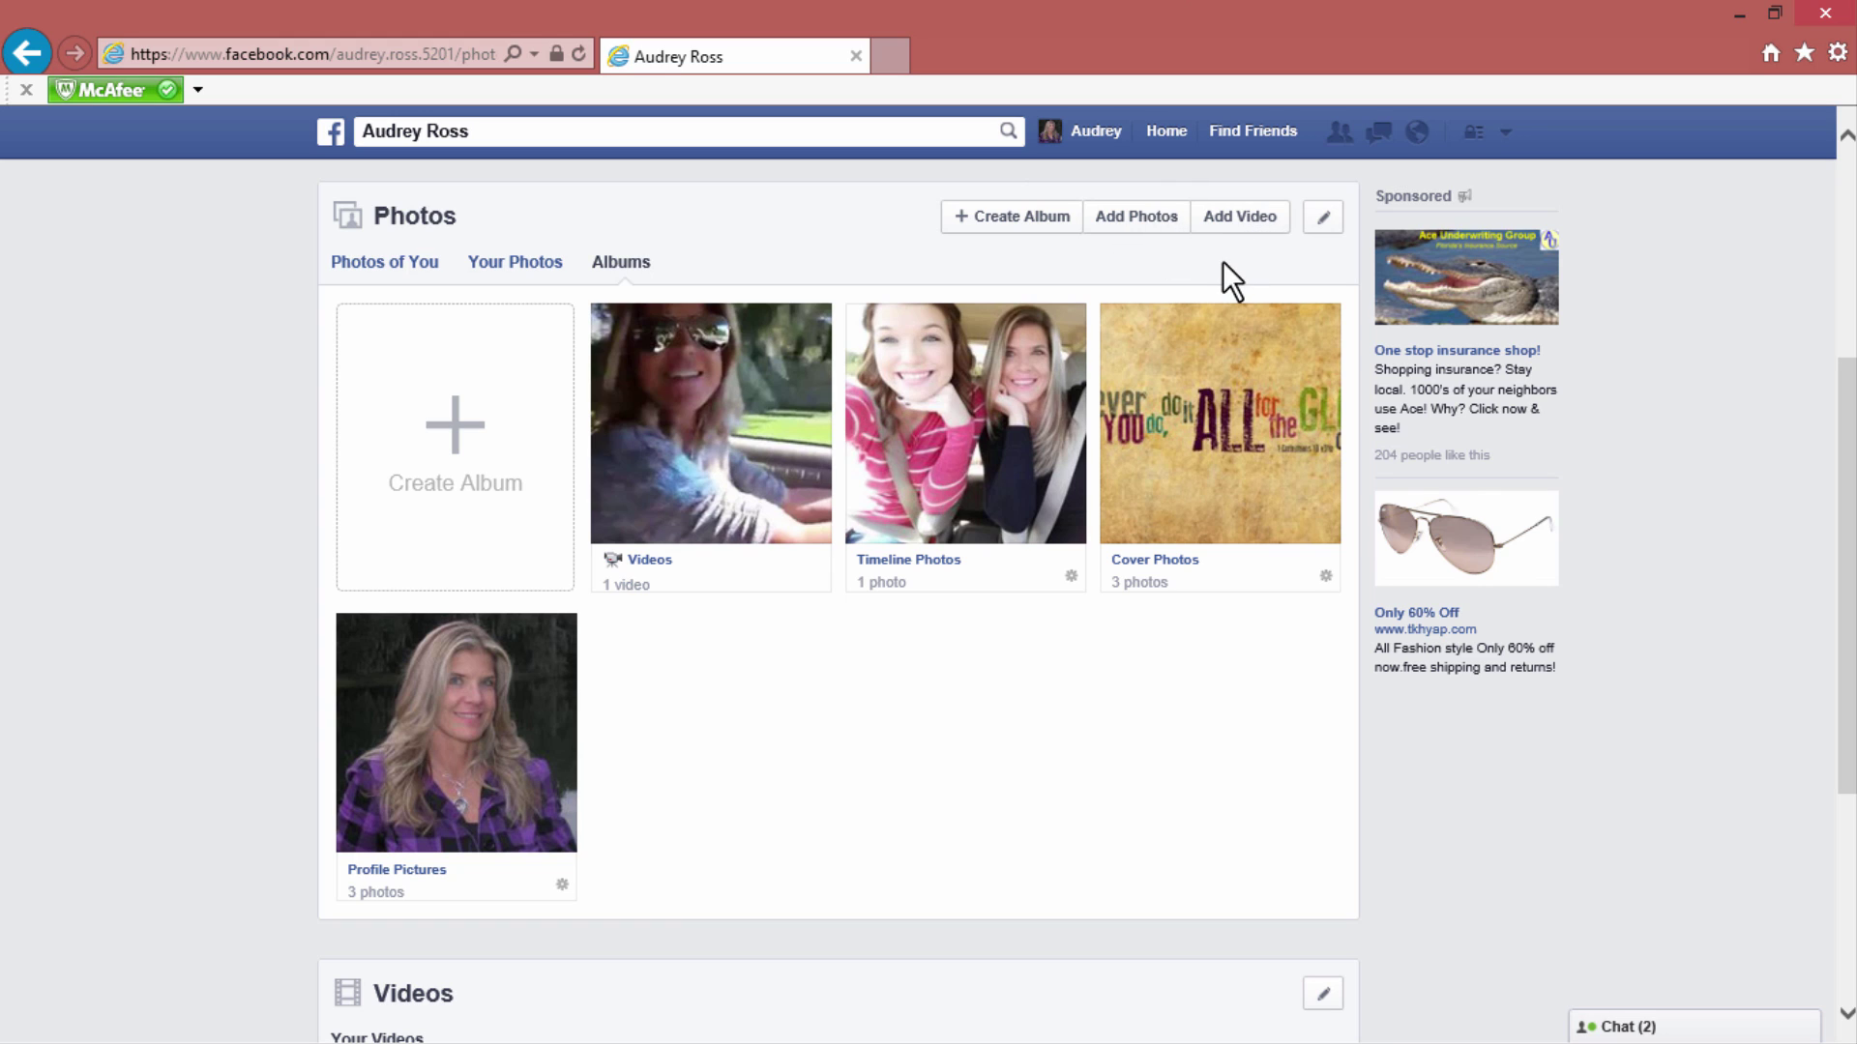
- Search for a friend by the start of her first name and open her profile
{"action": "left_click", "coordinate": [507, 133]}
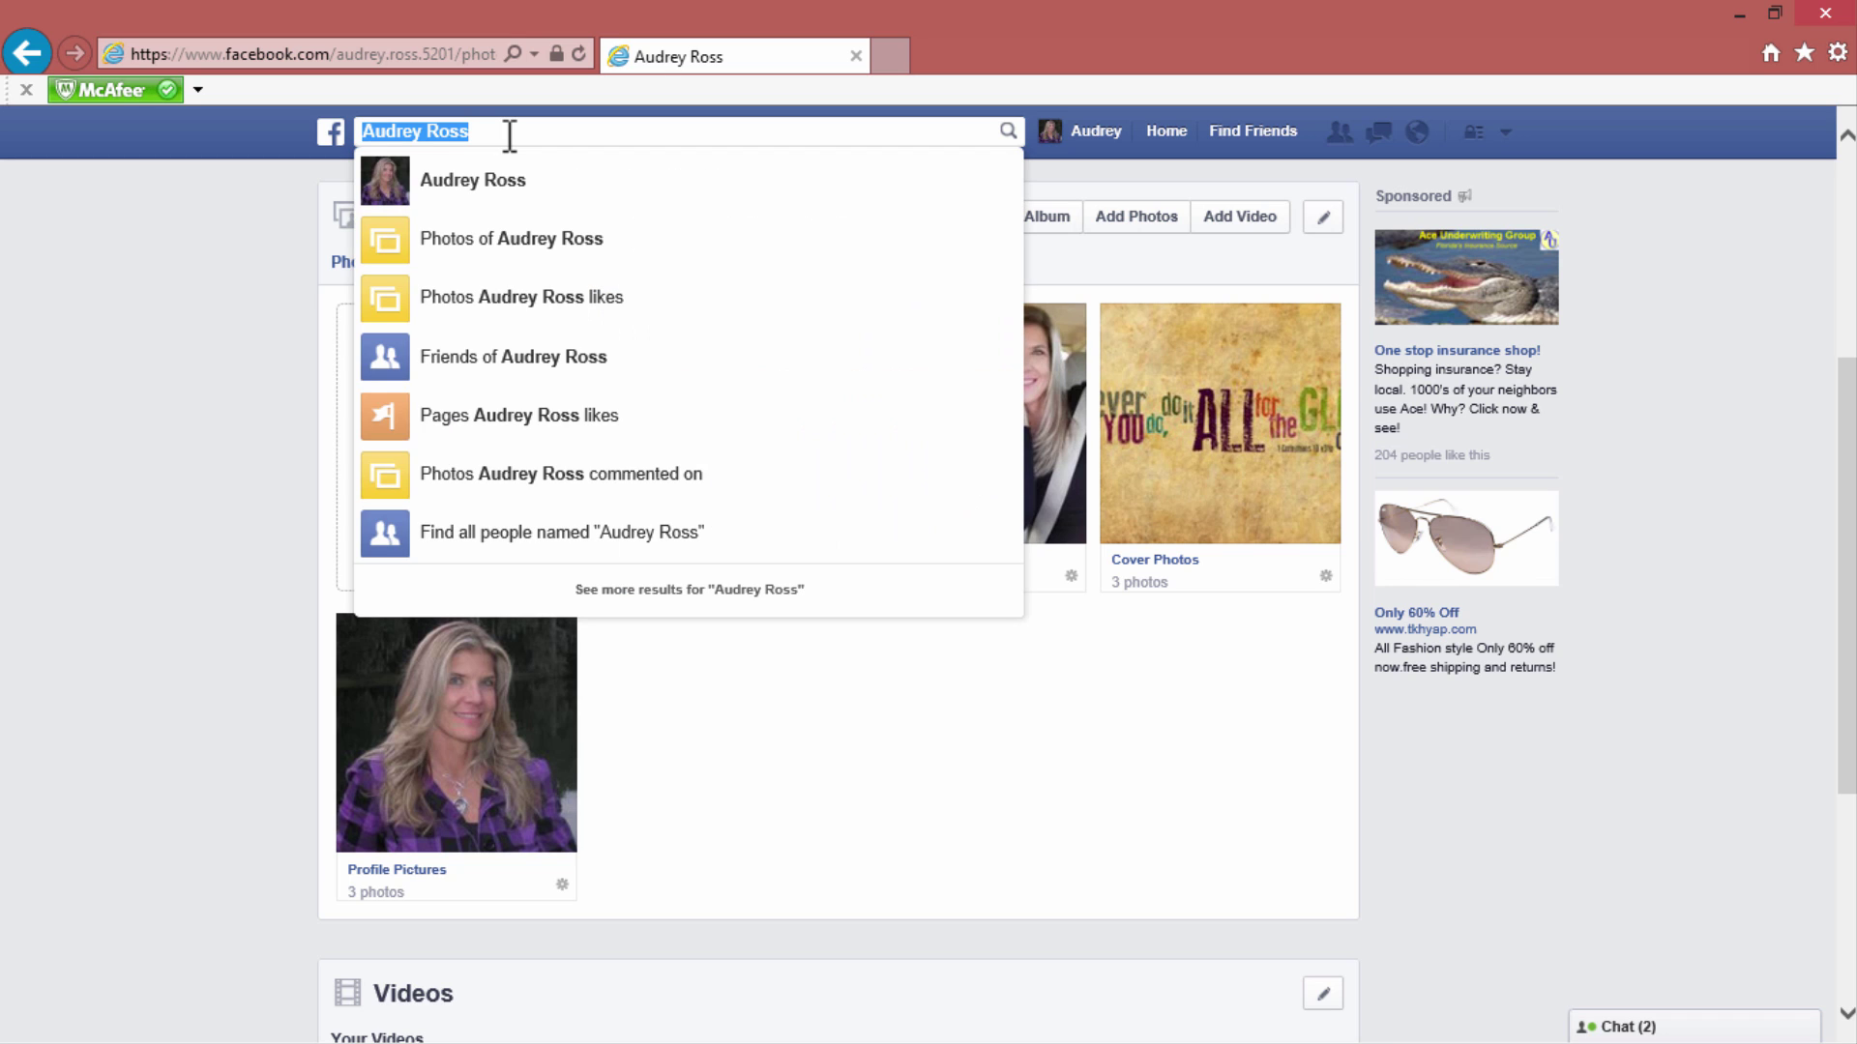
{"action": "type", "text": "Meli"}
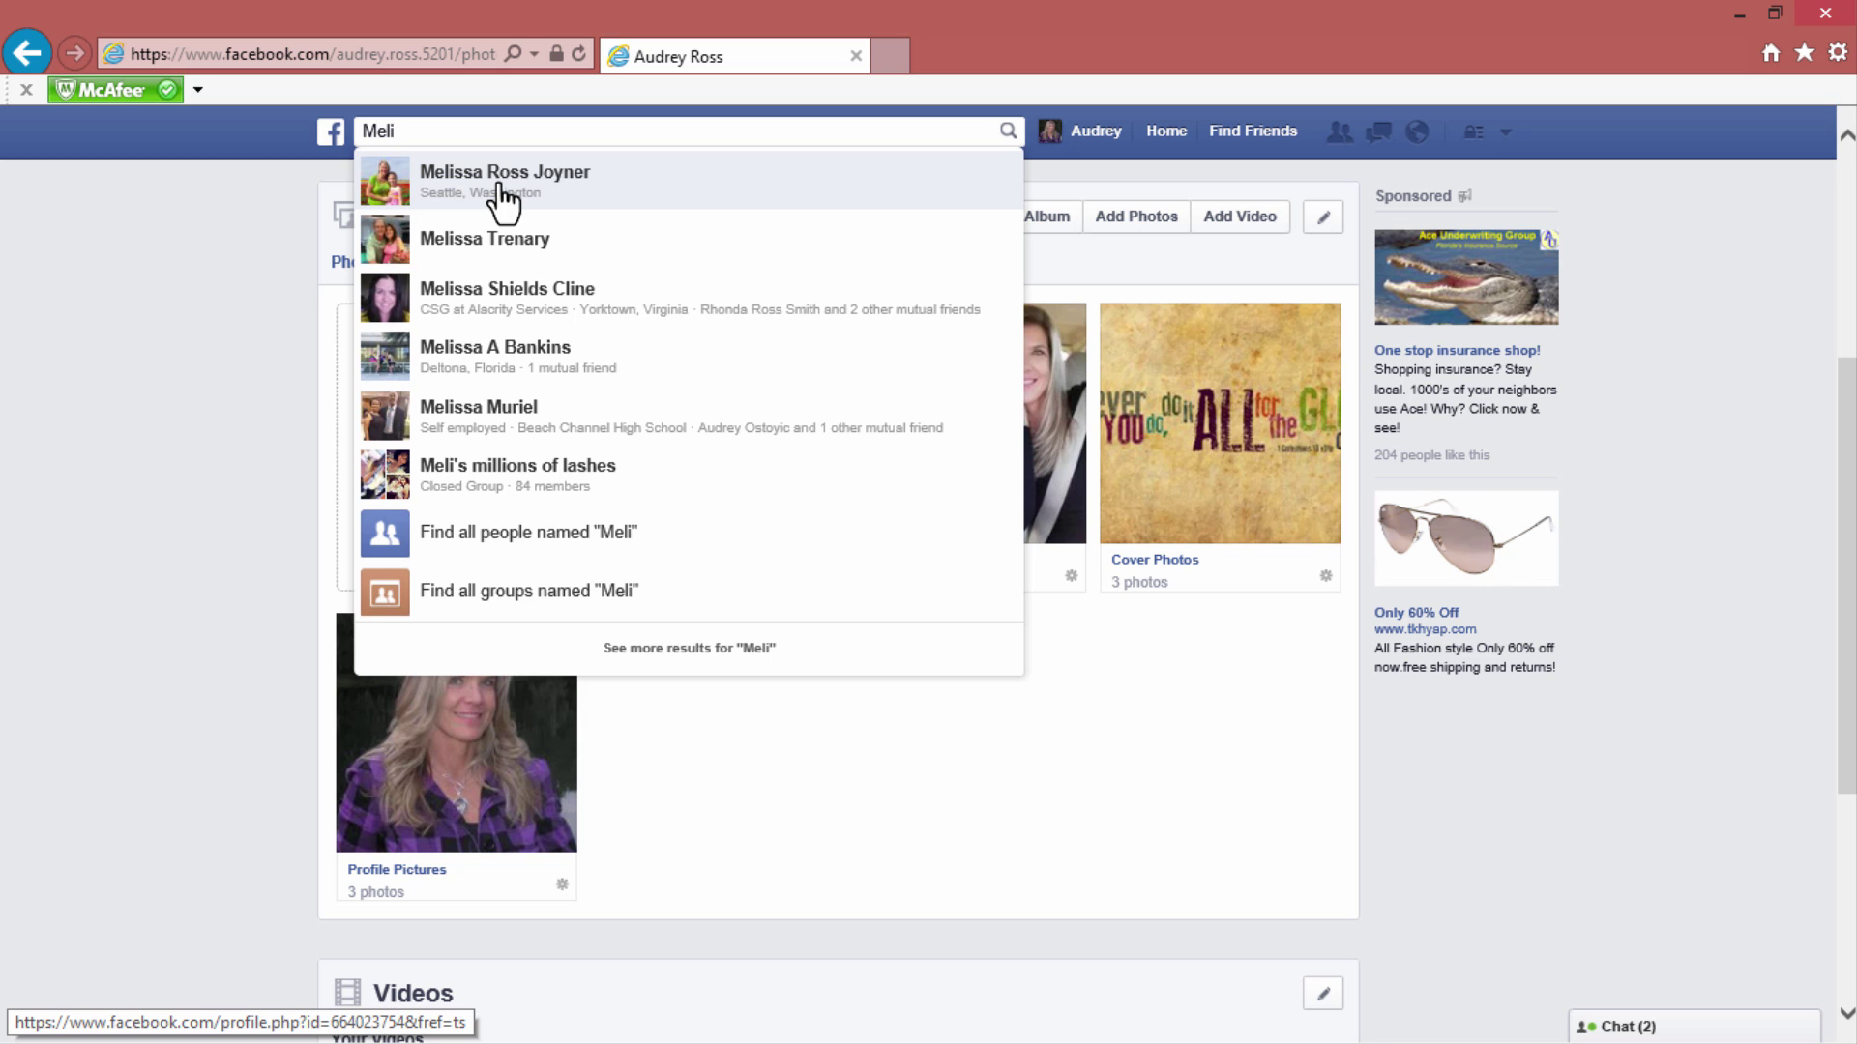
{"action": "left_click", "coordinate": [501, 187]}
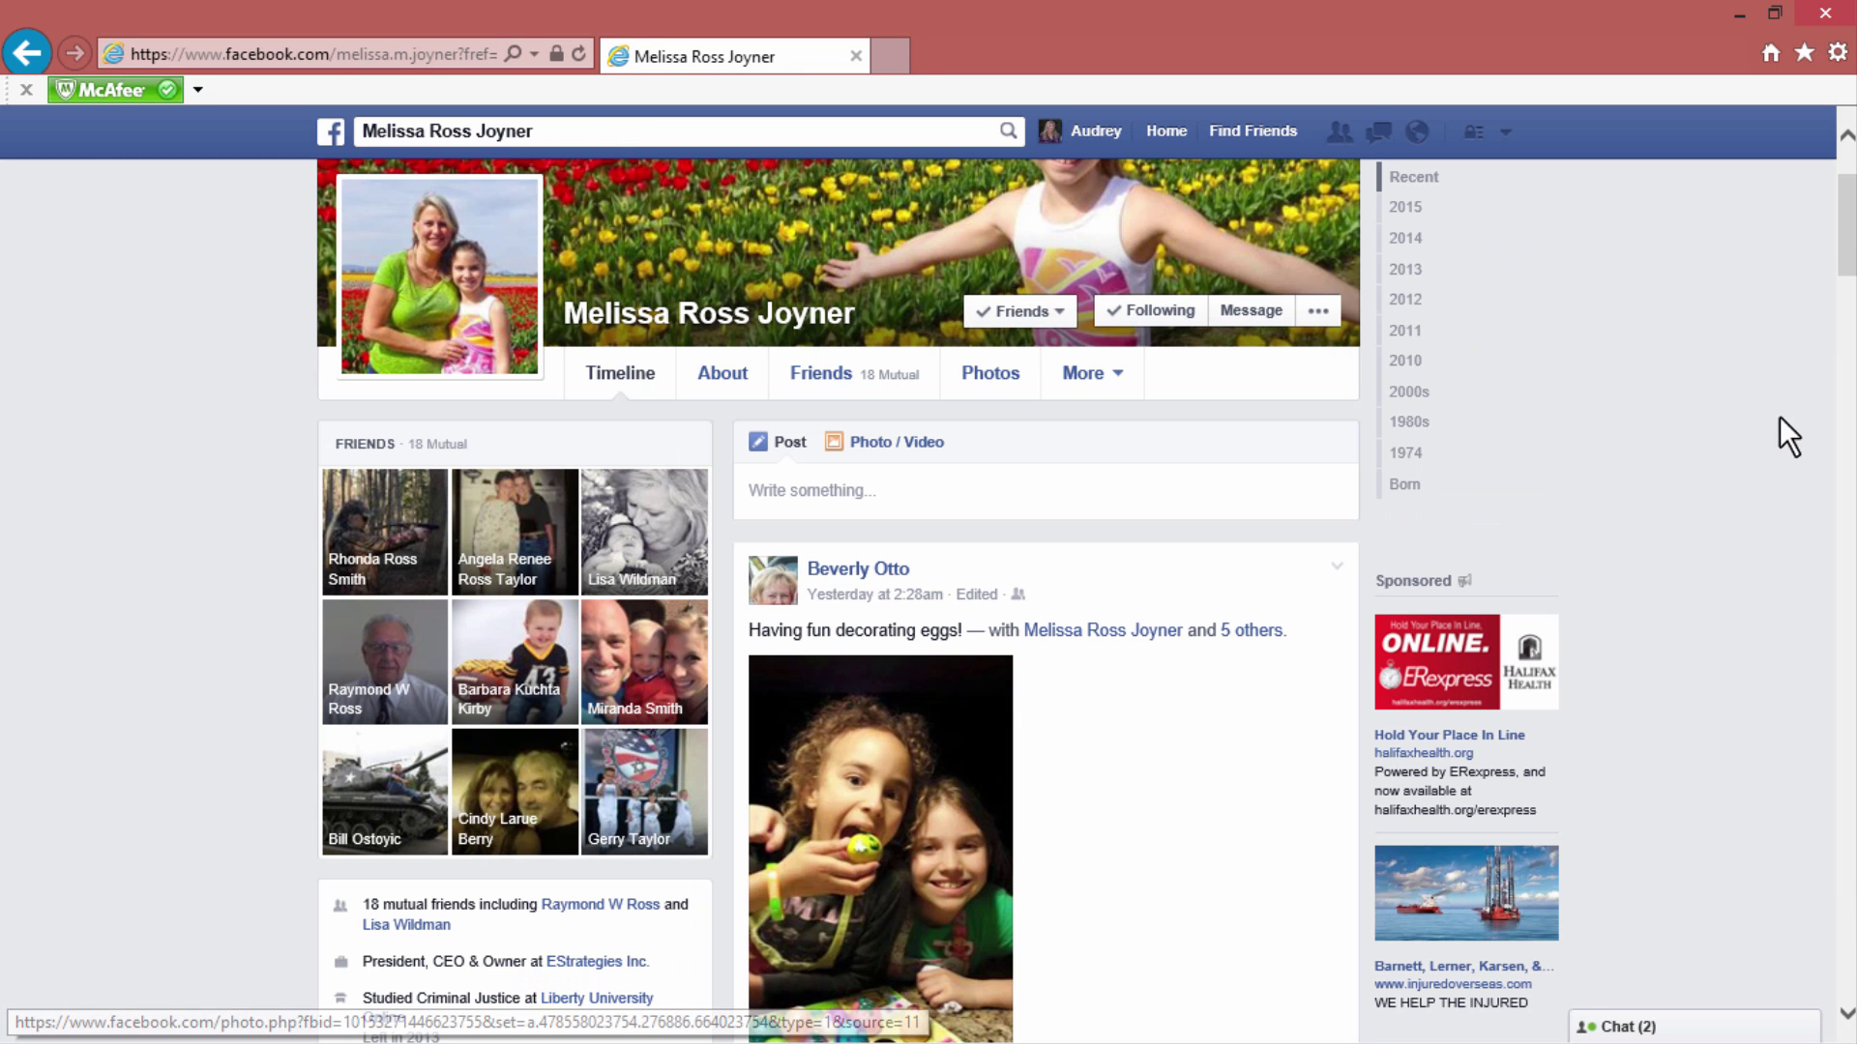
- View the friend's About overview and her mutual friends list, and return to her About page
{"action": "scroll", "coordinate": [1673, 476], "scroll_direction": "up", "scroll_amount": 2}
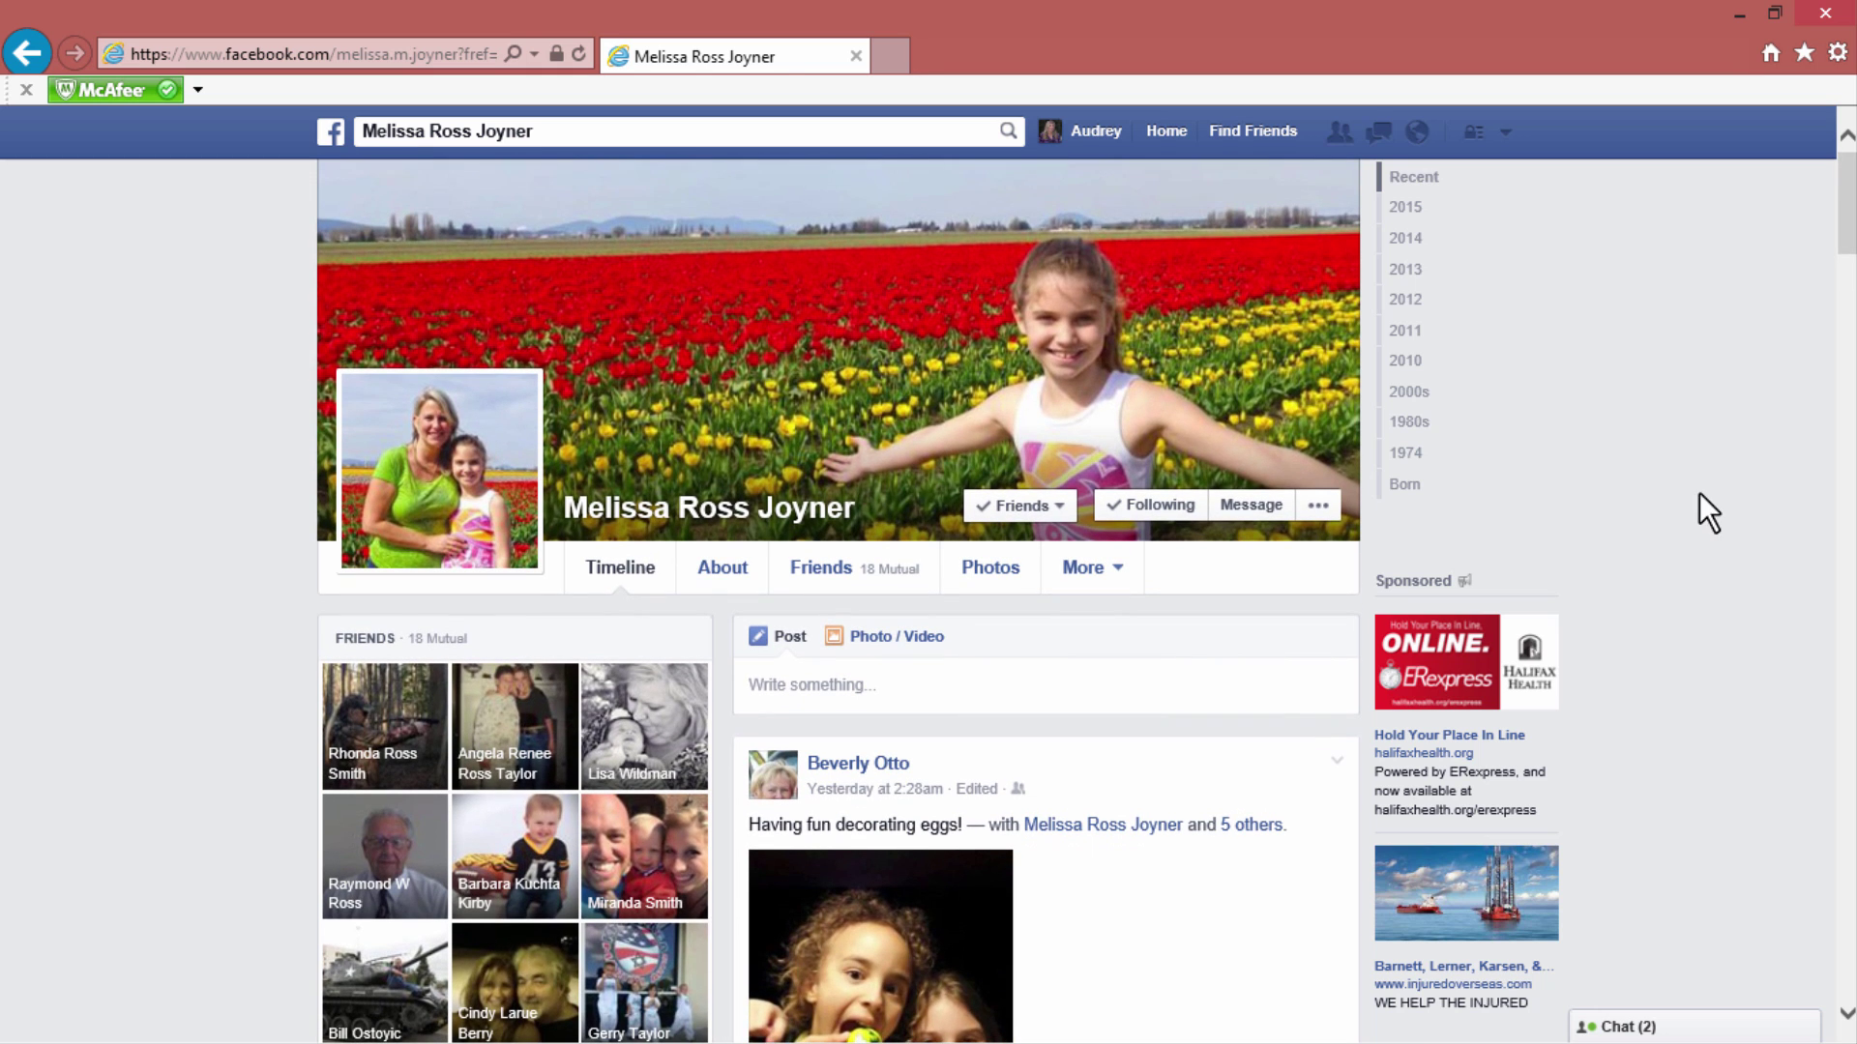
{"action": "scroll", "coordinate": [1692, 483], "scroll_direction": "down", "scroll_amount": 1}
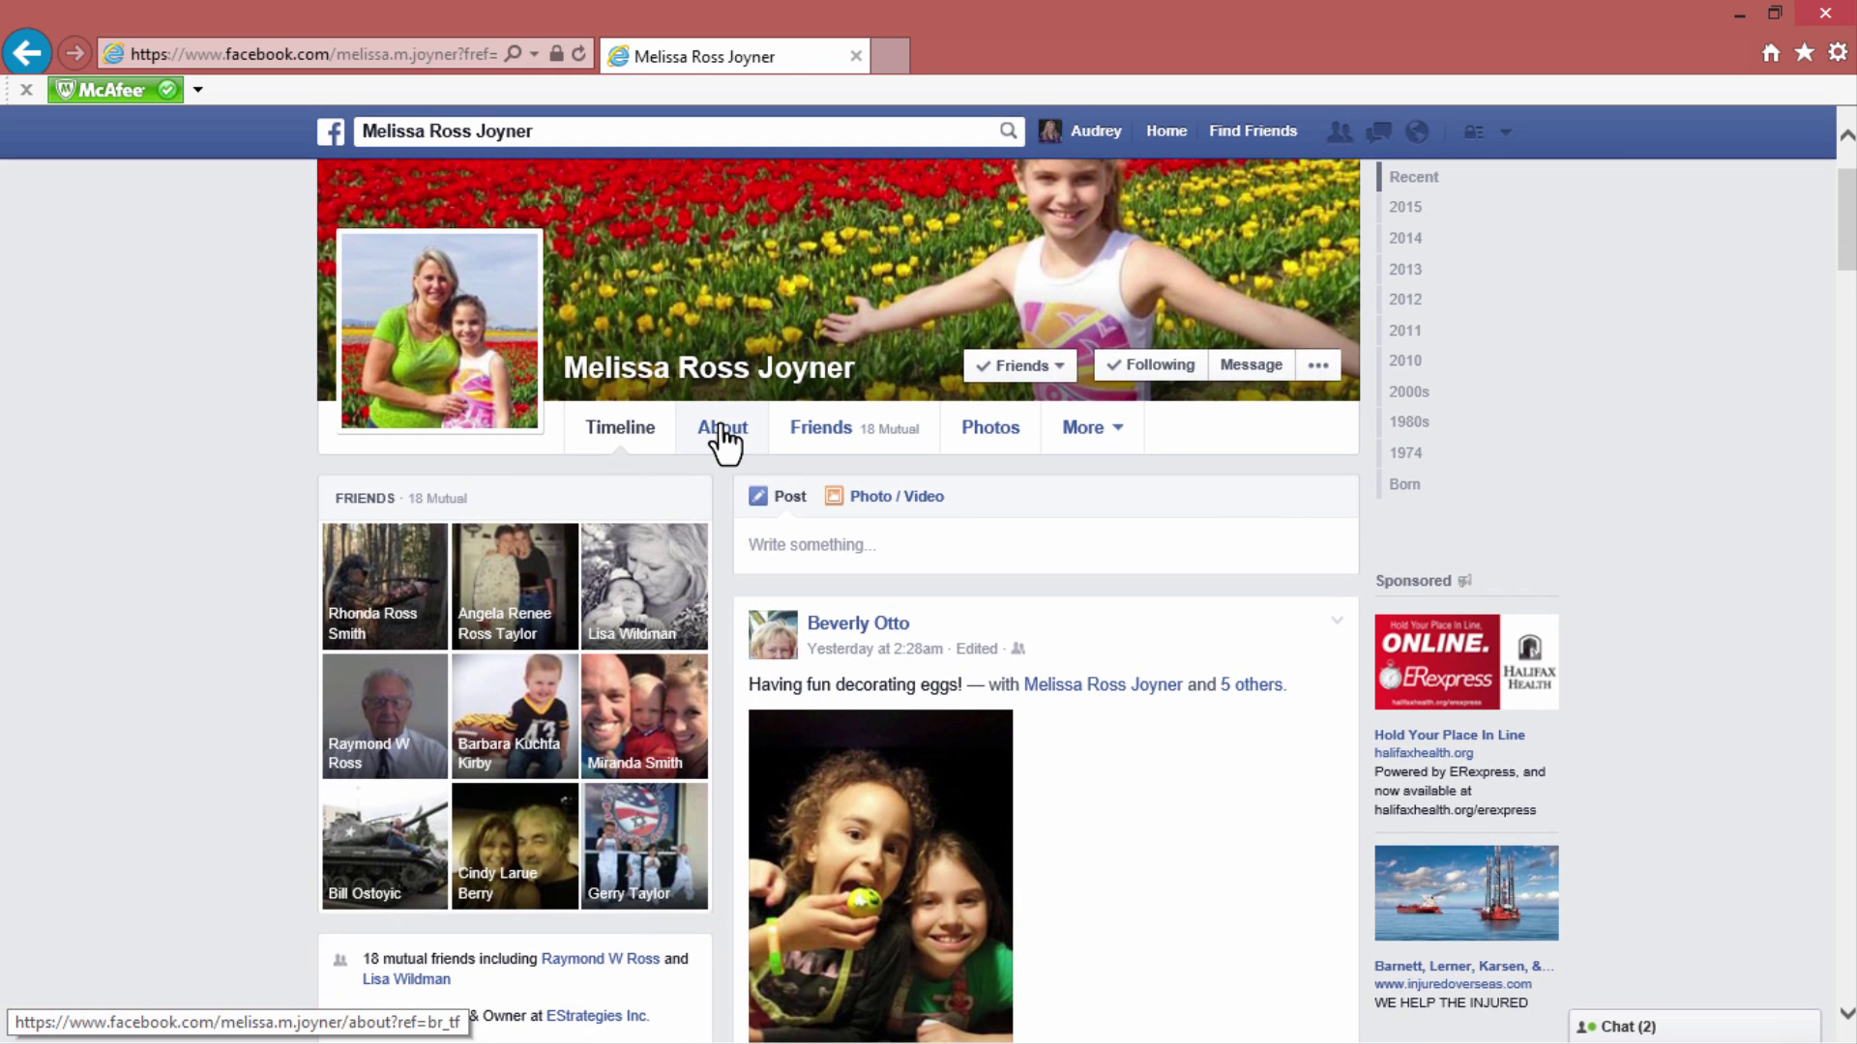
{"action": "left_click", "coordinate": [722, 431]}
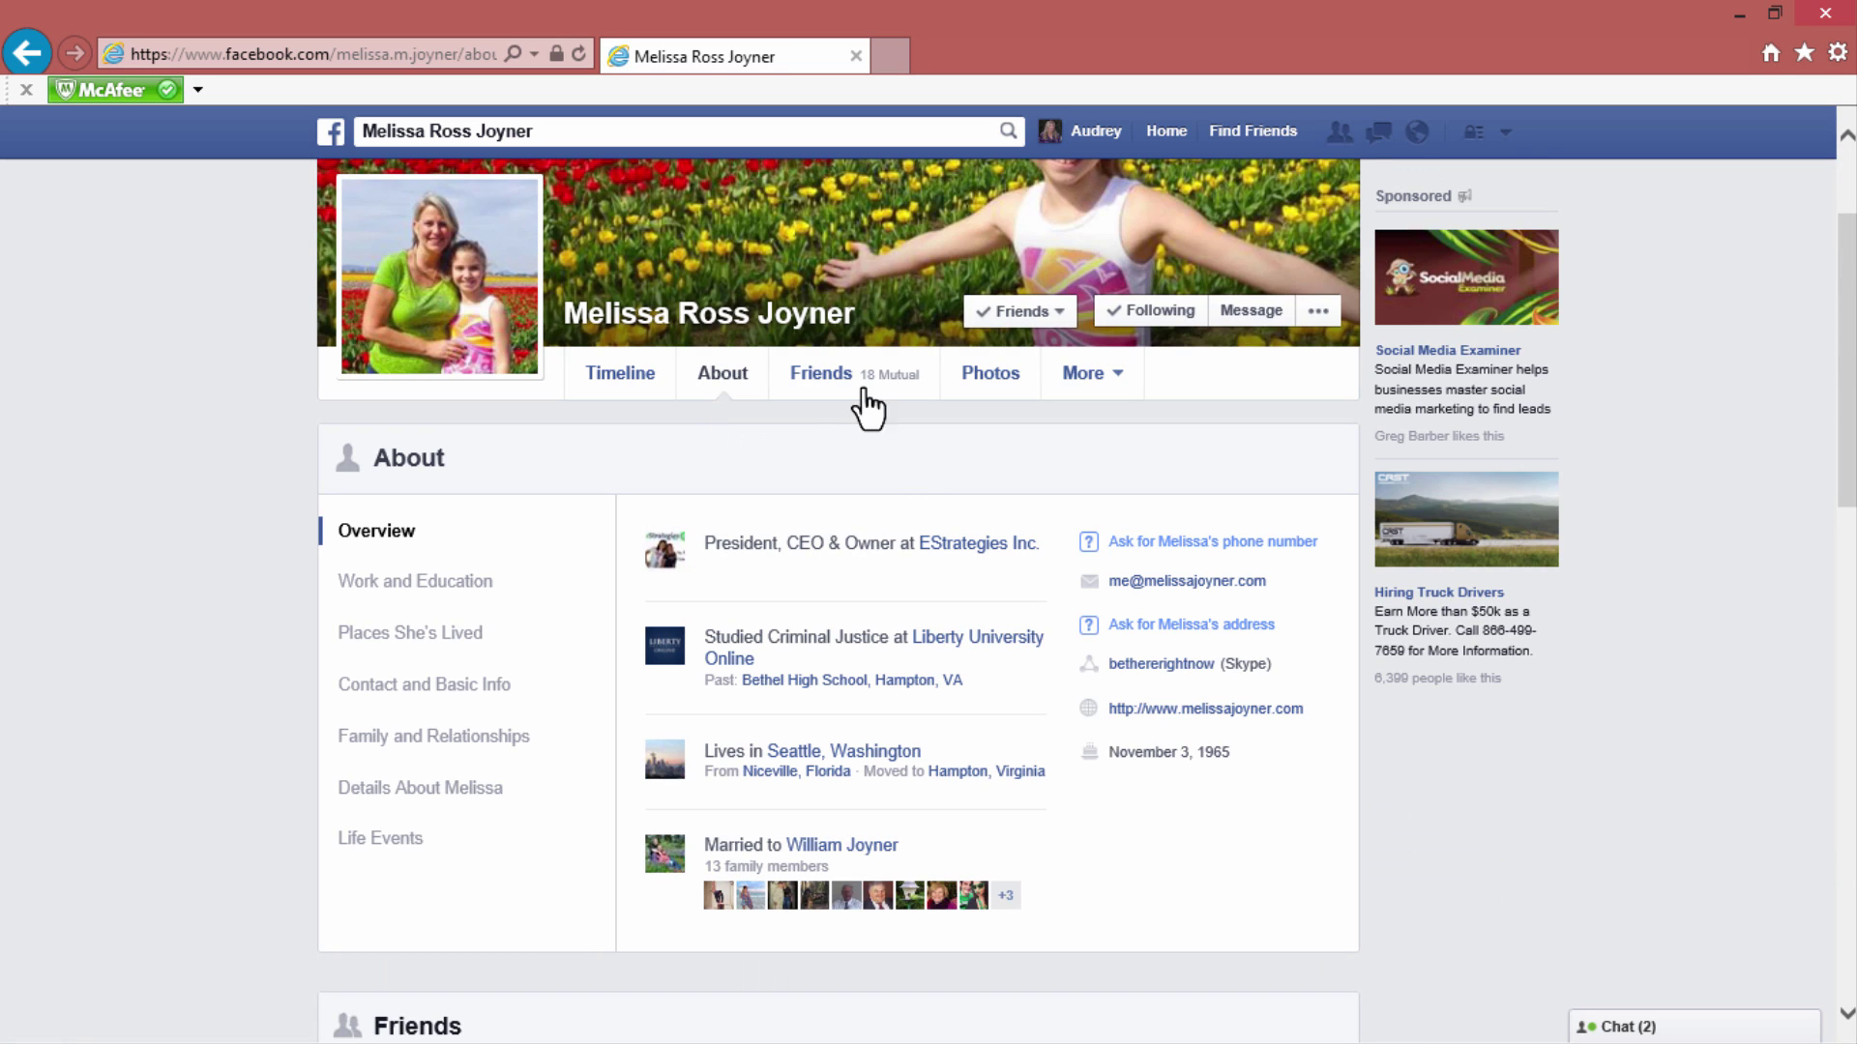
{"action": "left_click", "coordinate": [829, 385]}
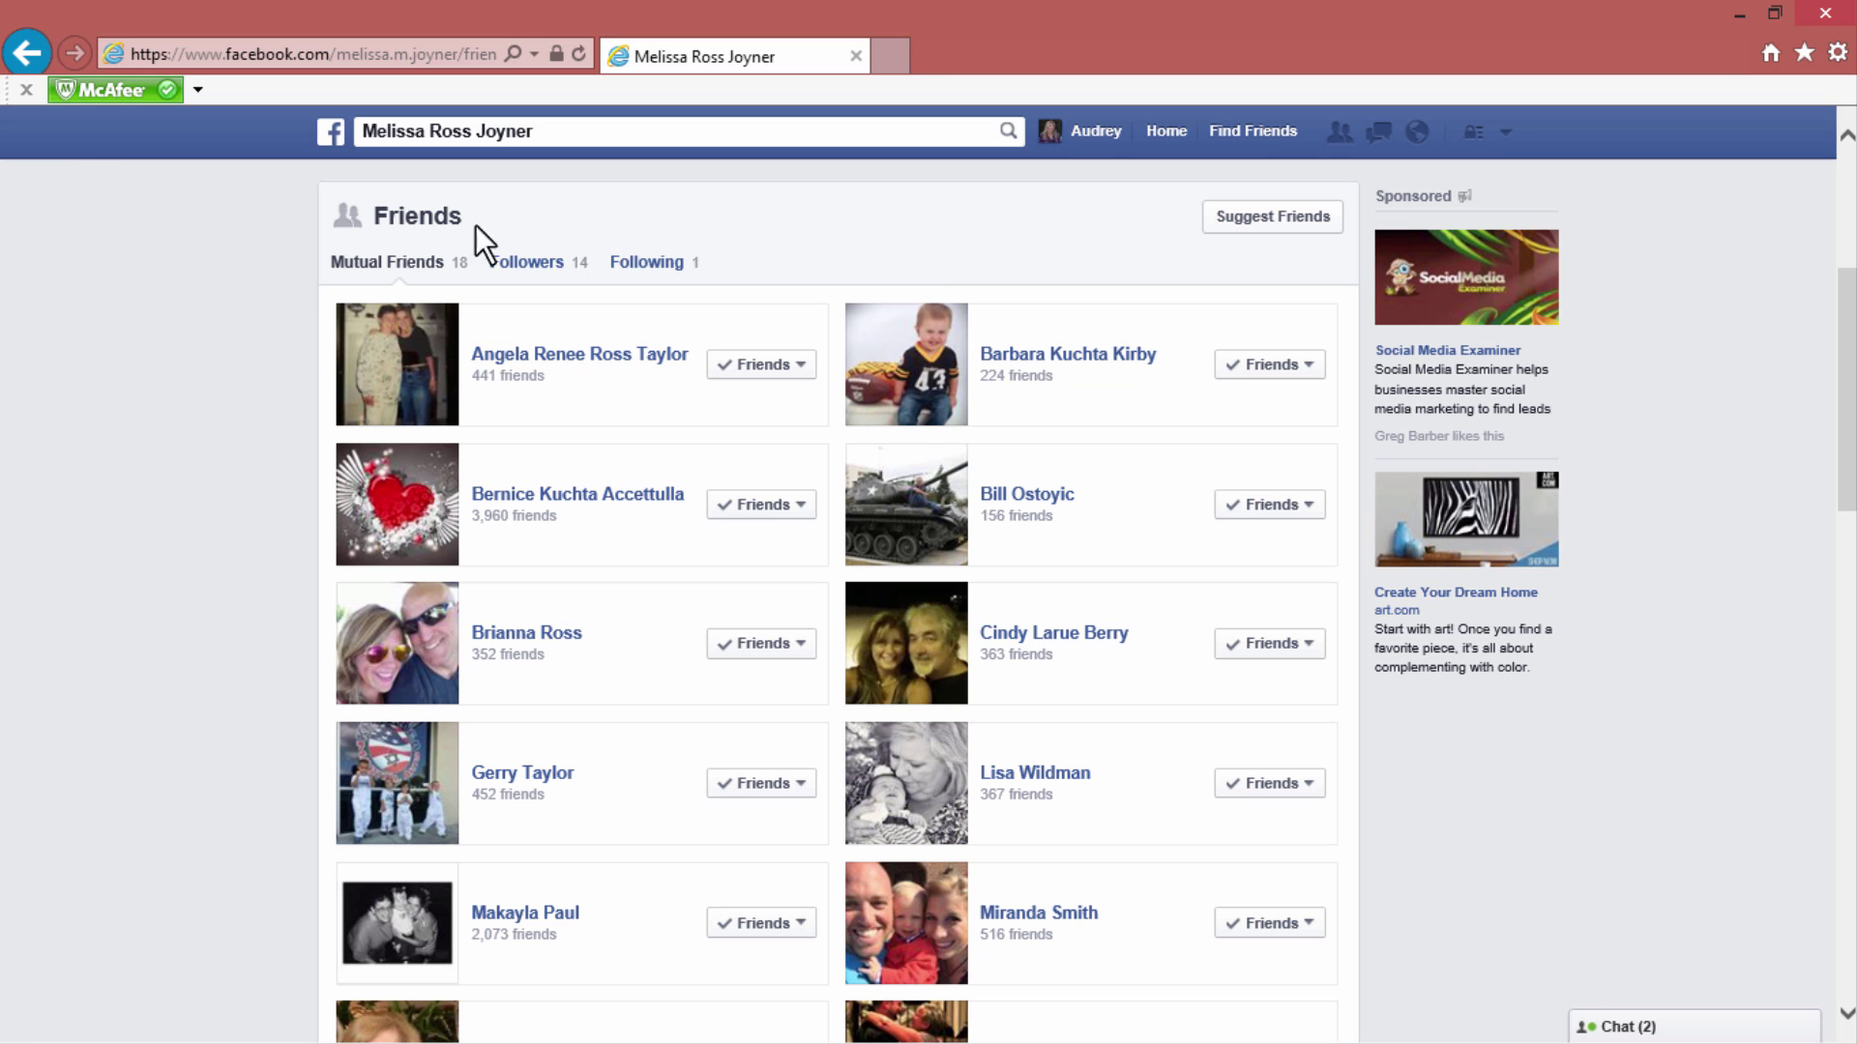
{"action": "left_click", "coordinate": [27, 60]}
{"action": "left_click", "coordinate": [27, 60]}
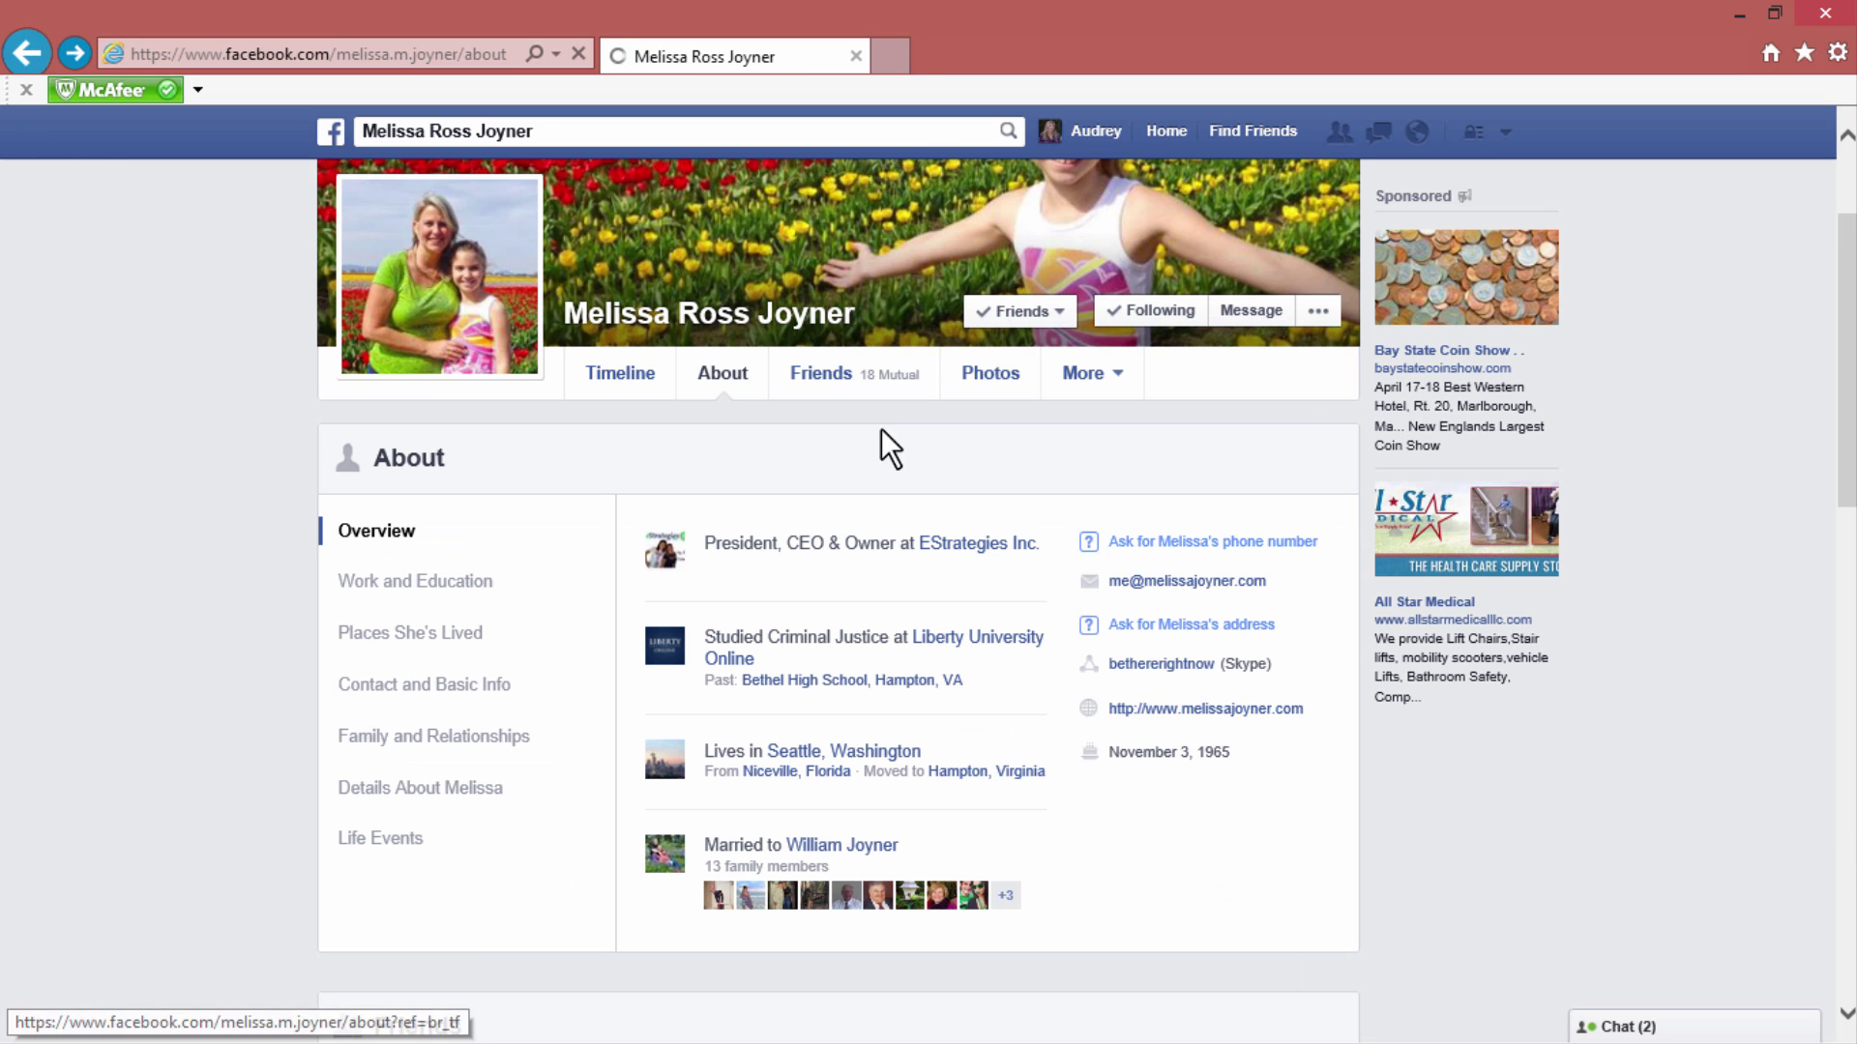
- View the photos the friend is tagged in, her own photos and her albums, and return to her timeline
{"action": "left_click", "coordinate": [999, 387]}
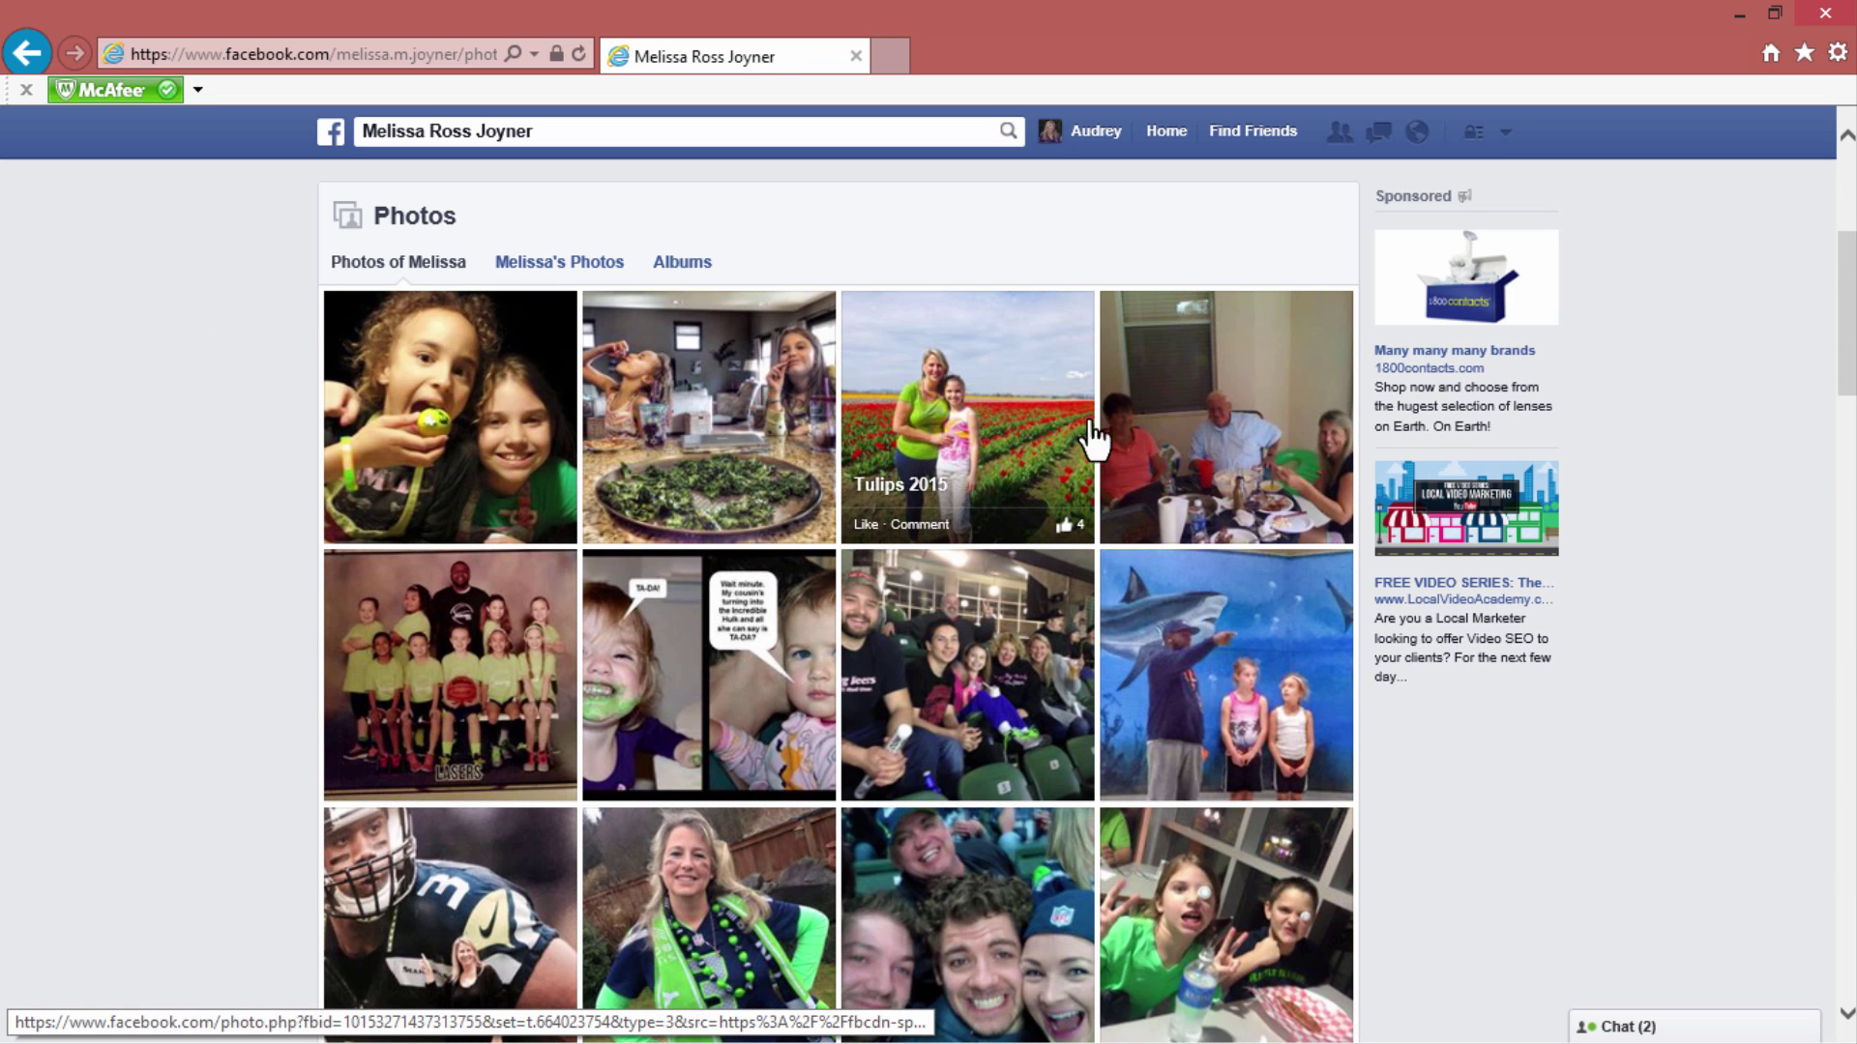
{"action": "left_click", "coordinate": [561, 259]}
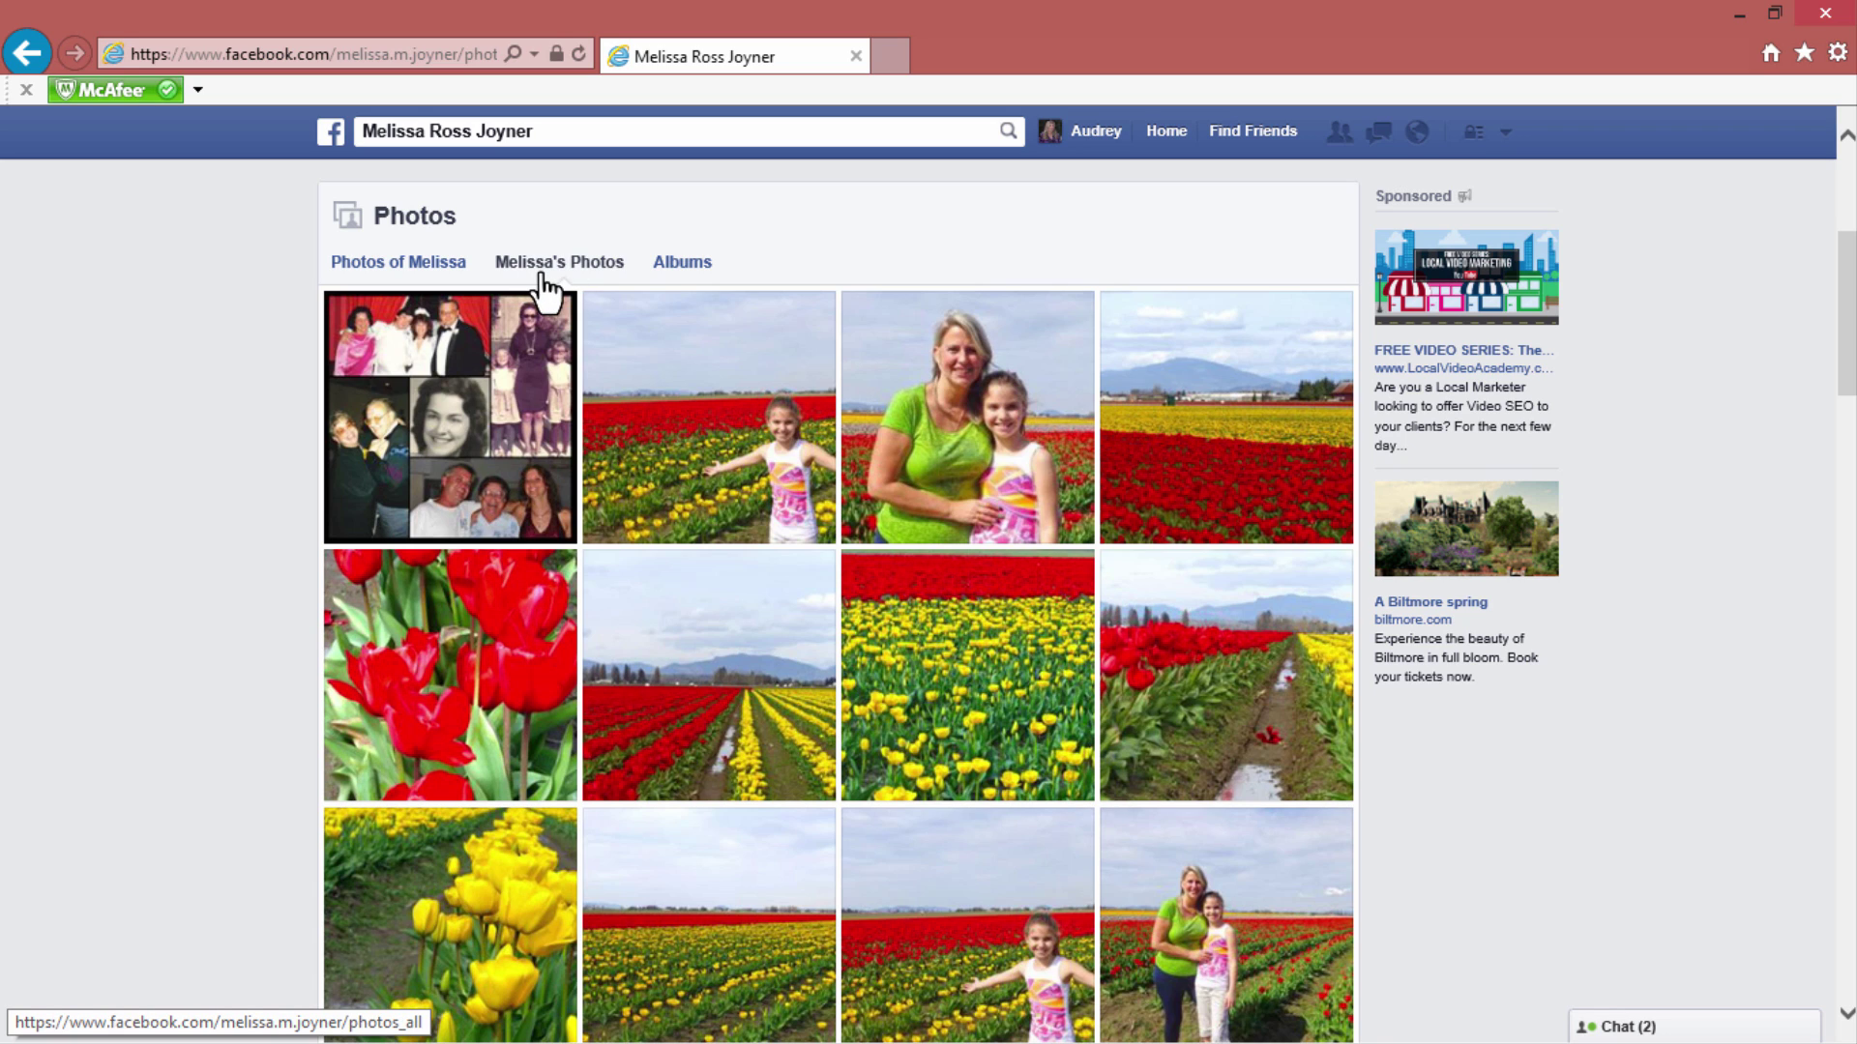
{"action": "left_click", "coordinate": [682, 263]}
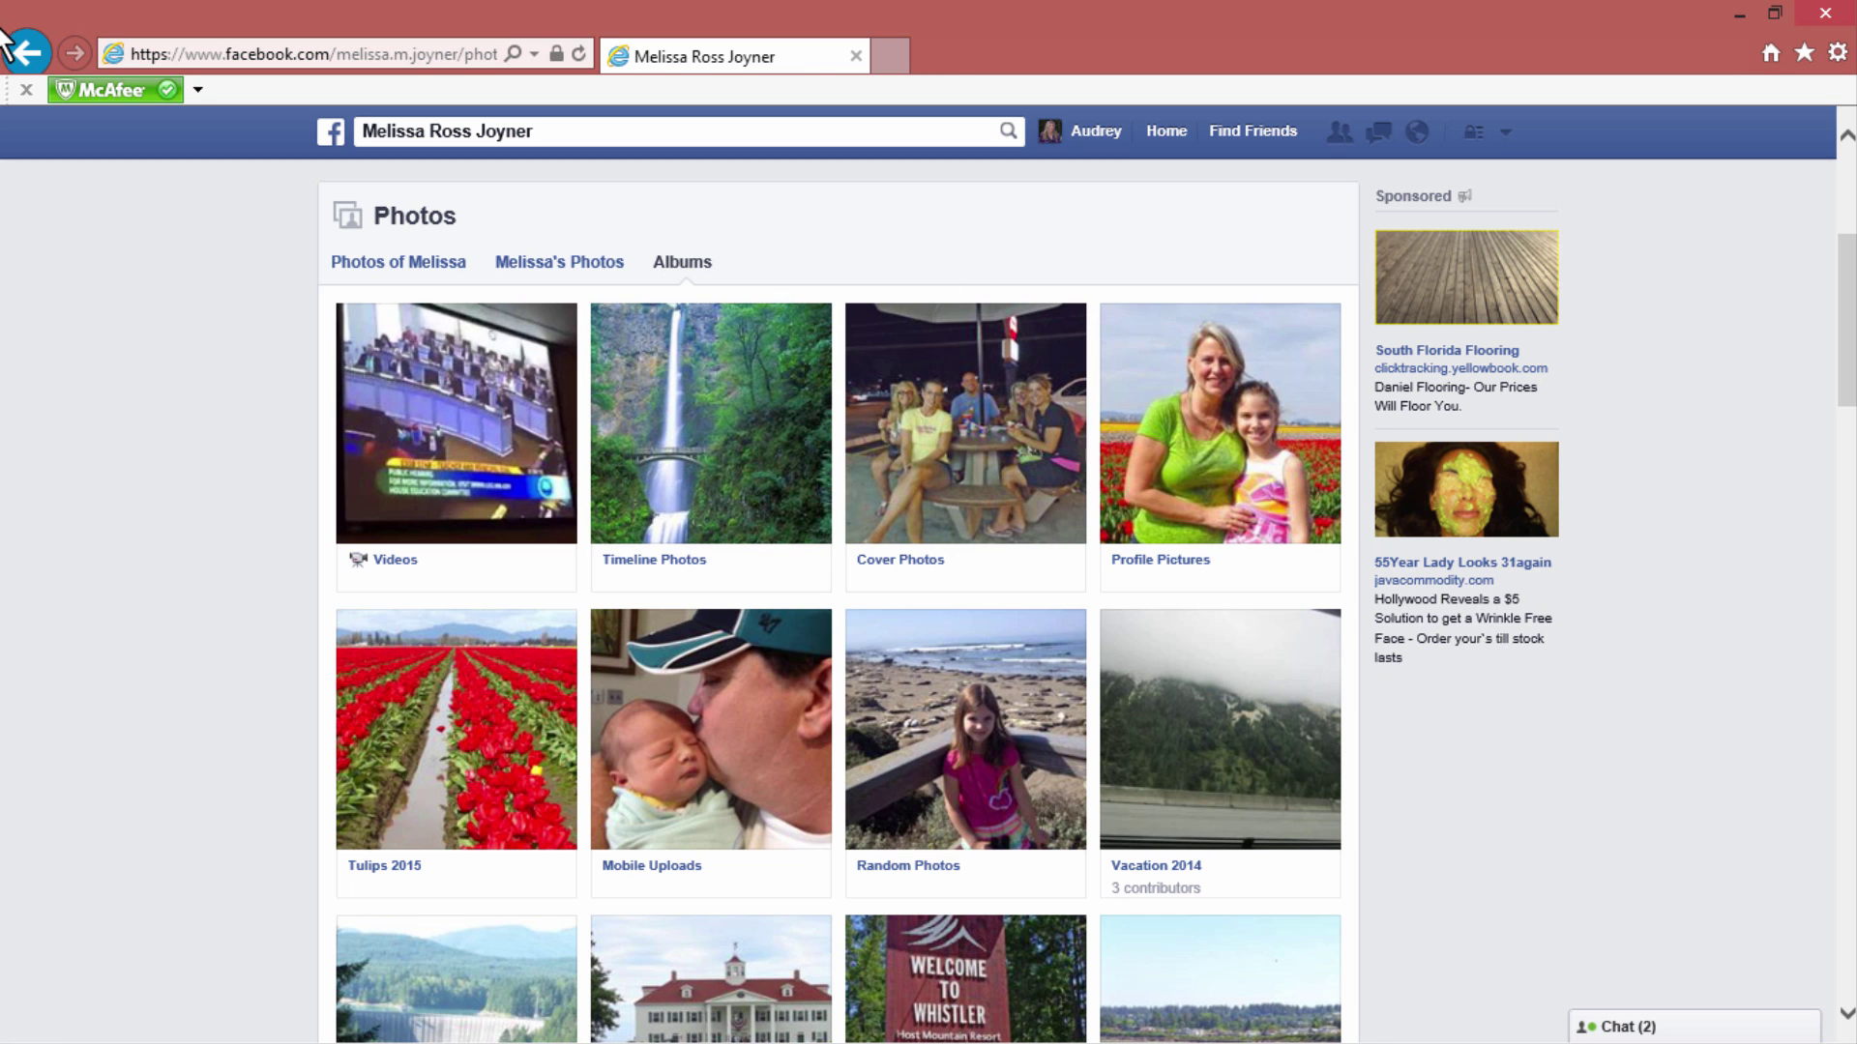
{"action": "left_click", "coordinate": [26, 52]}
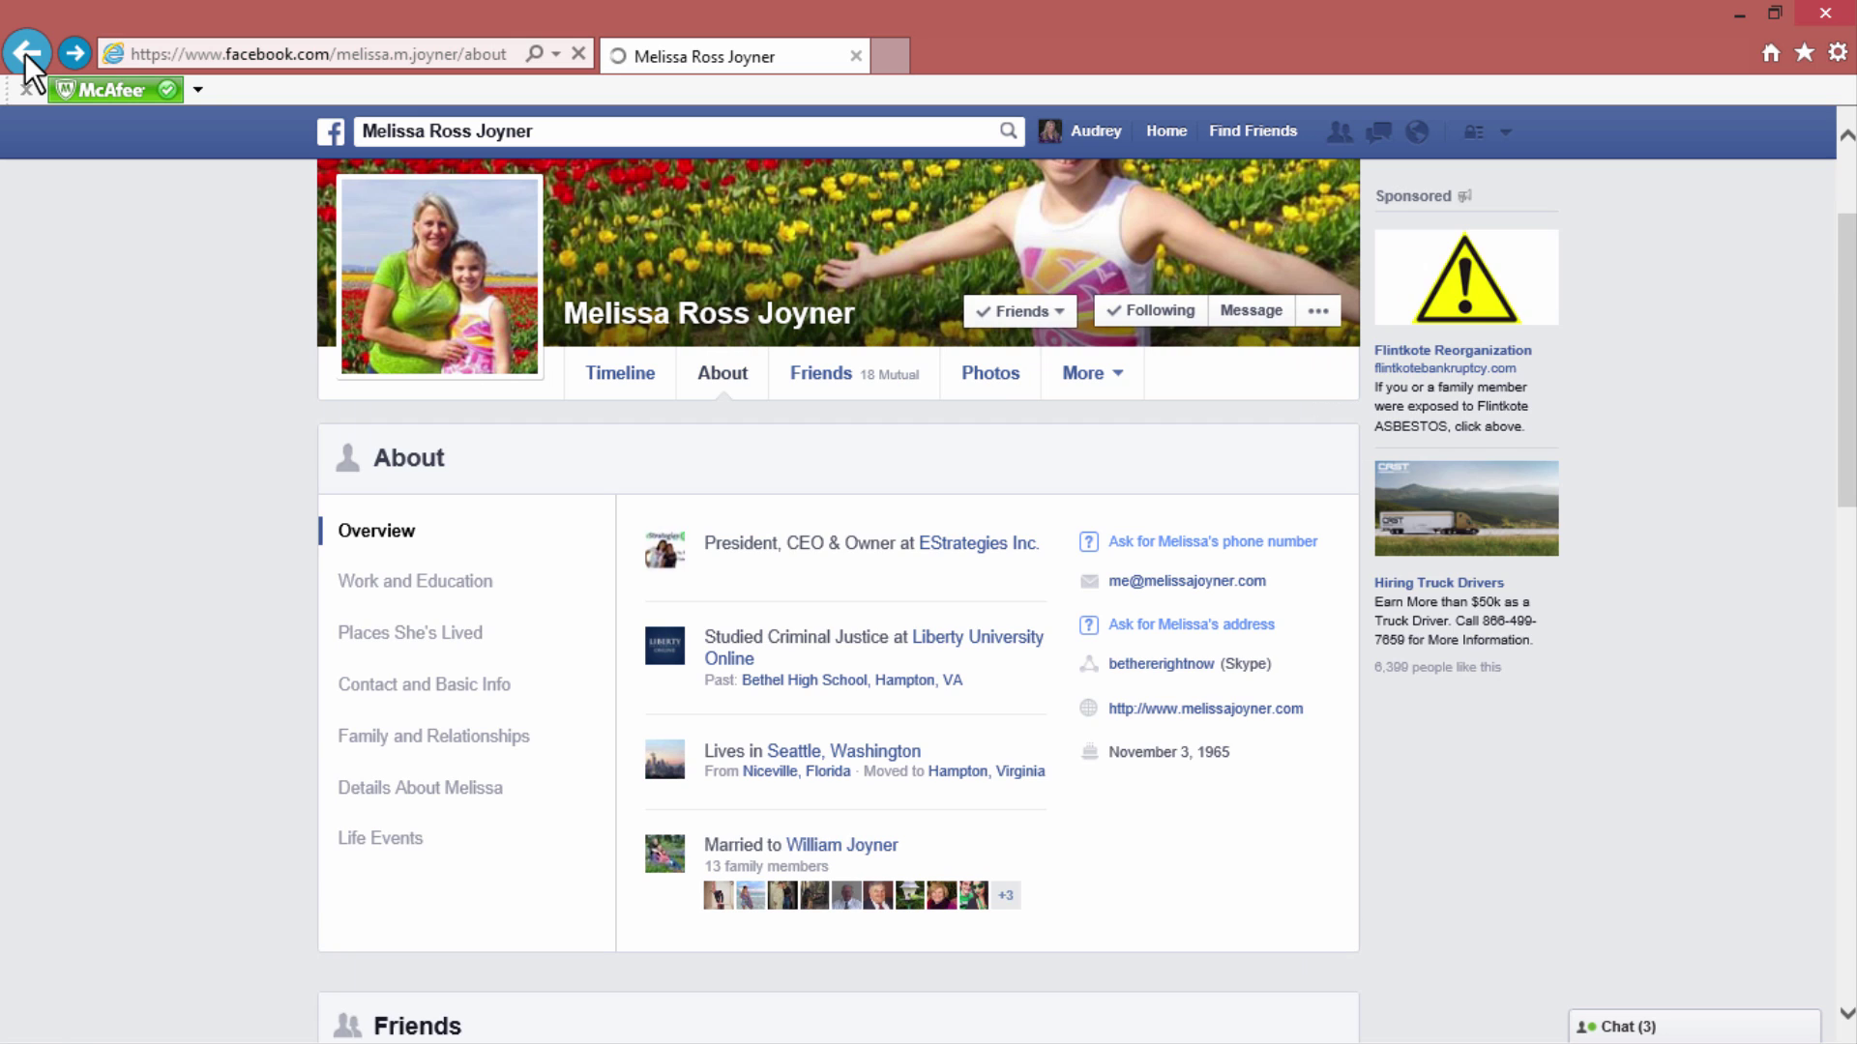
{"action": "left_click", "coordinate": [619, 382]}
{"action": "scroll", "coordinate": [205, 617], "scroll_direction": "up", "scroll_amount": 2}
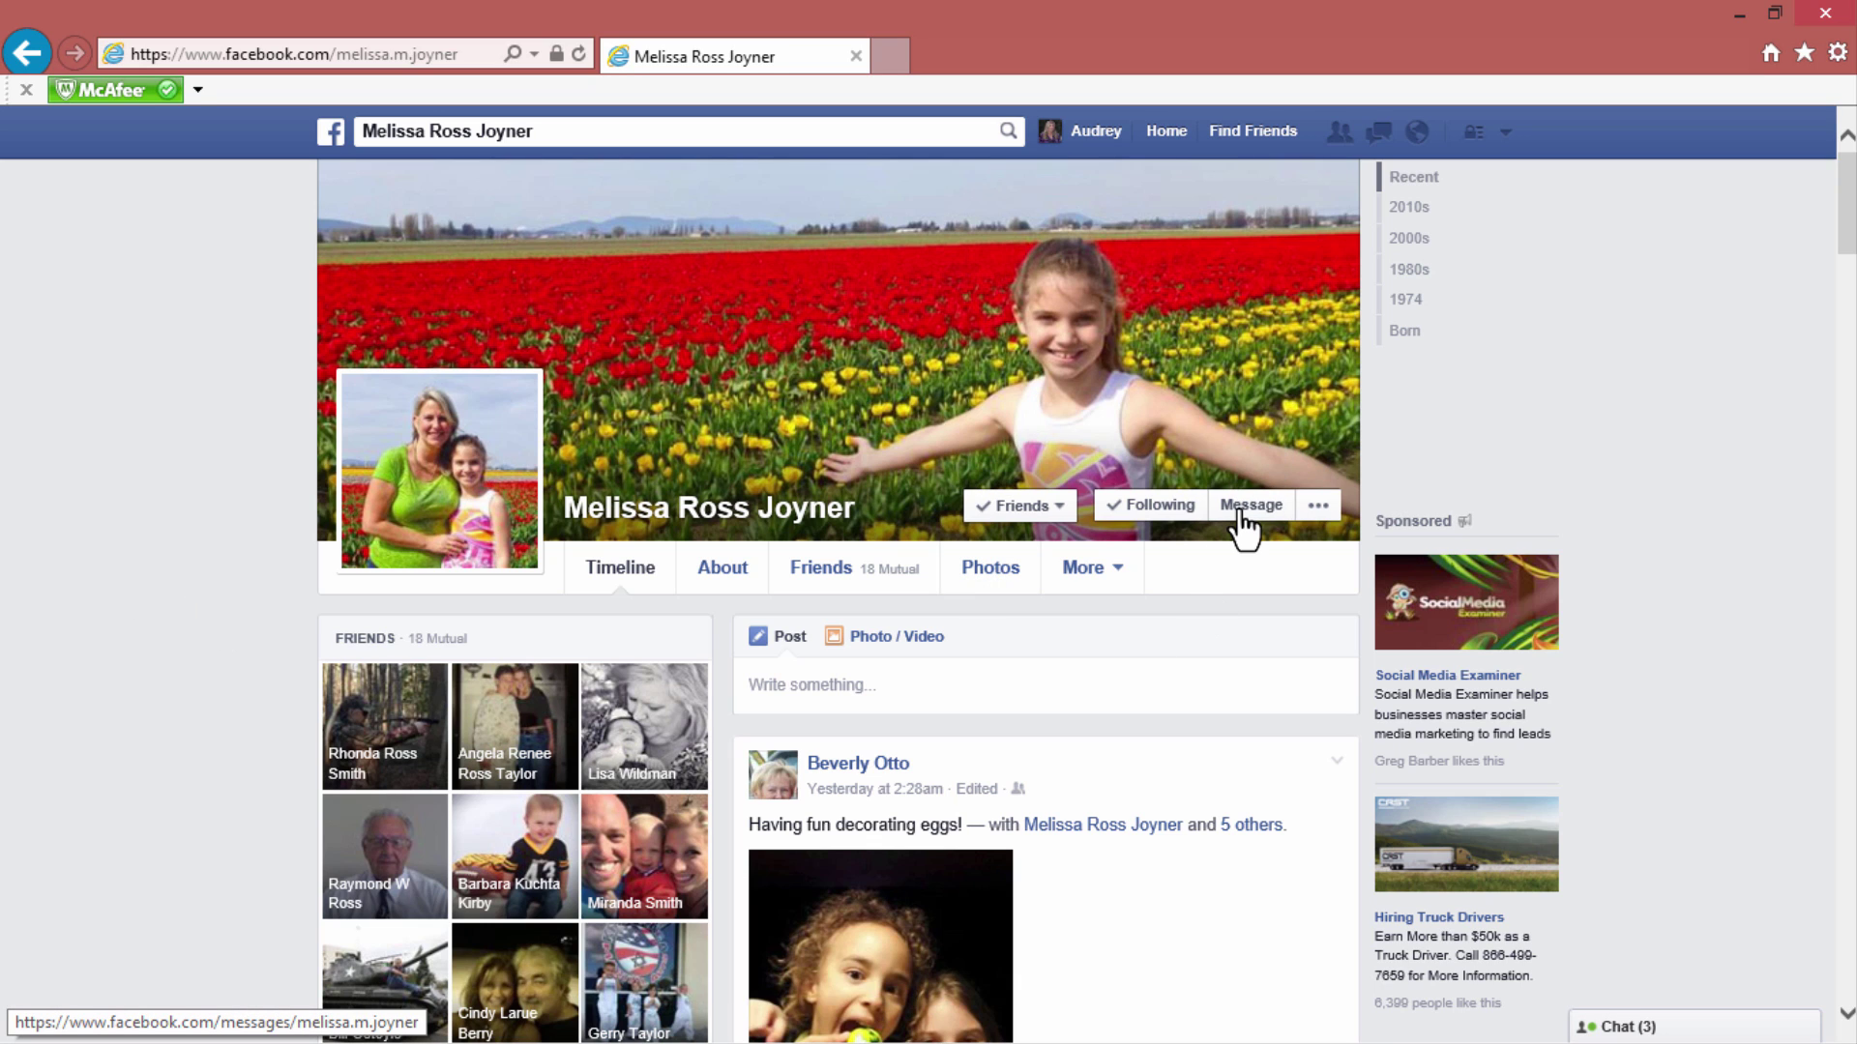
- Open a private message chat with the friend and show how to choose a photo attachment, cancelling the file selection
{"action": "left_click", "coordinate": [1241, 513]}
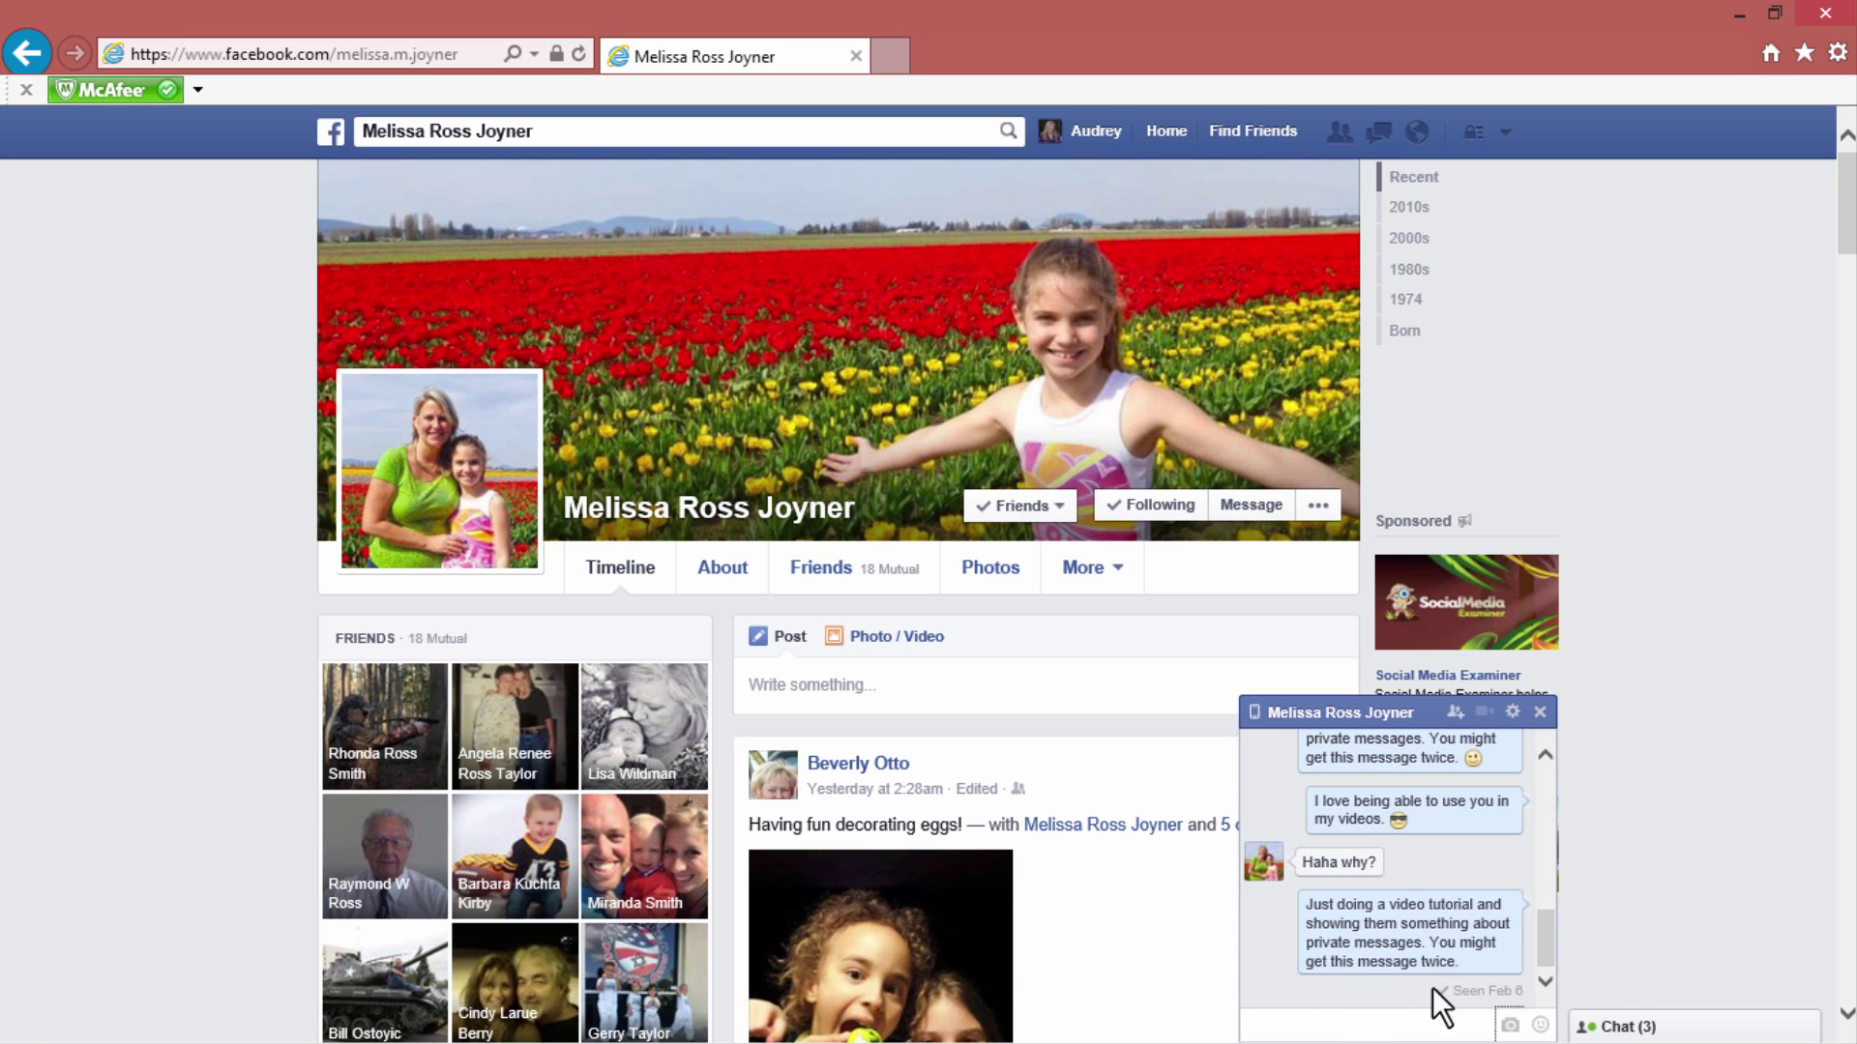
{"action": "left_click", "coordinate": [1511, 1027]}
{"action": "left_click", "coordinate": [1508, 1027]}
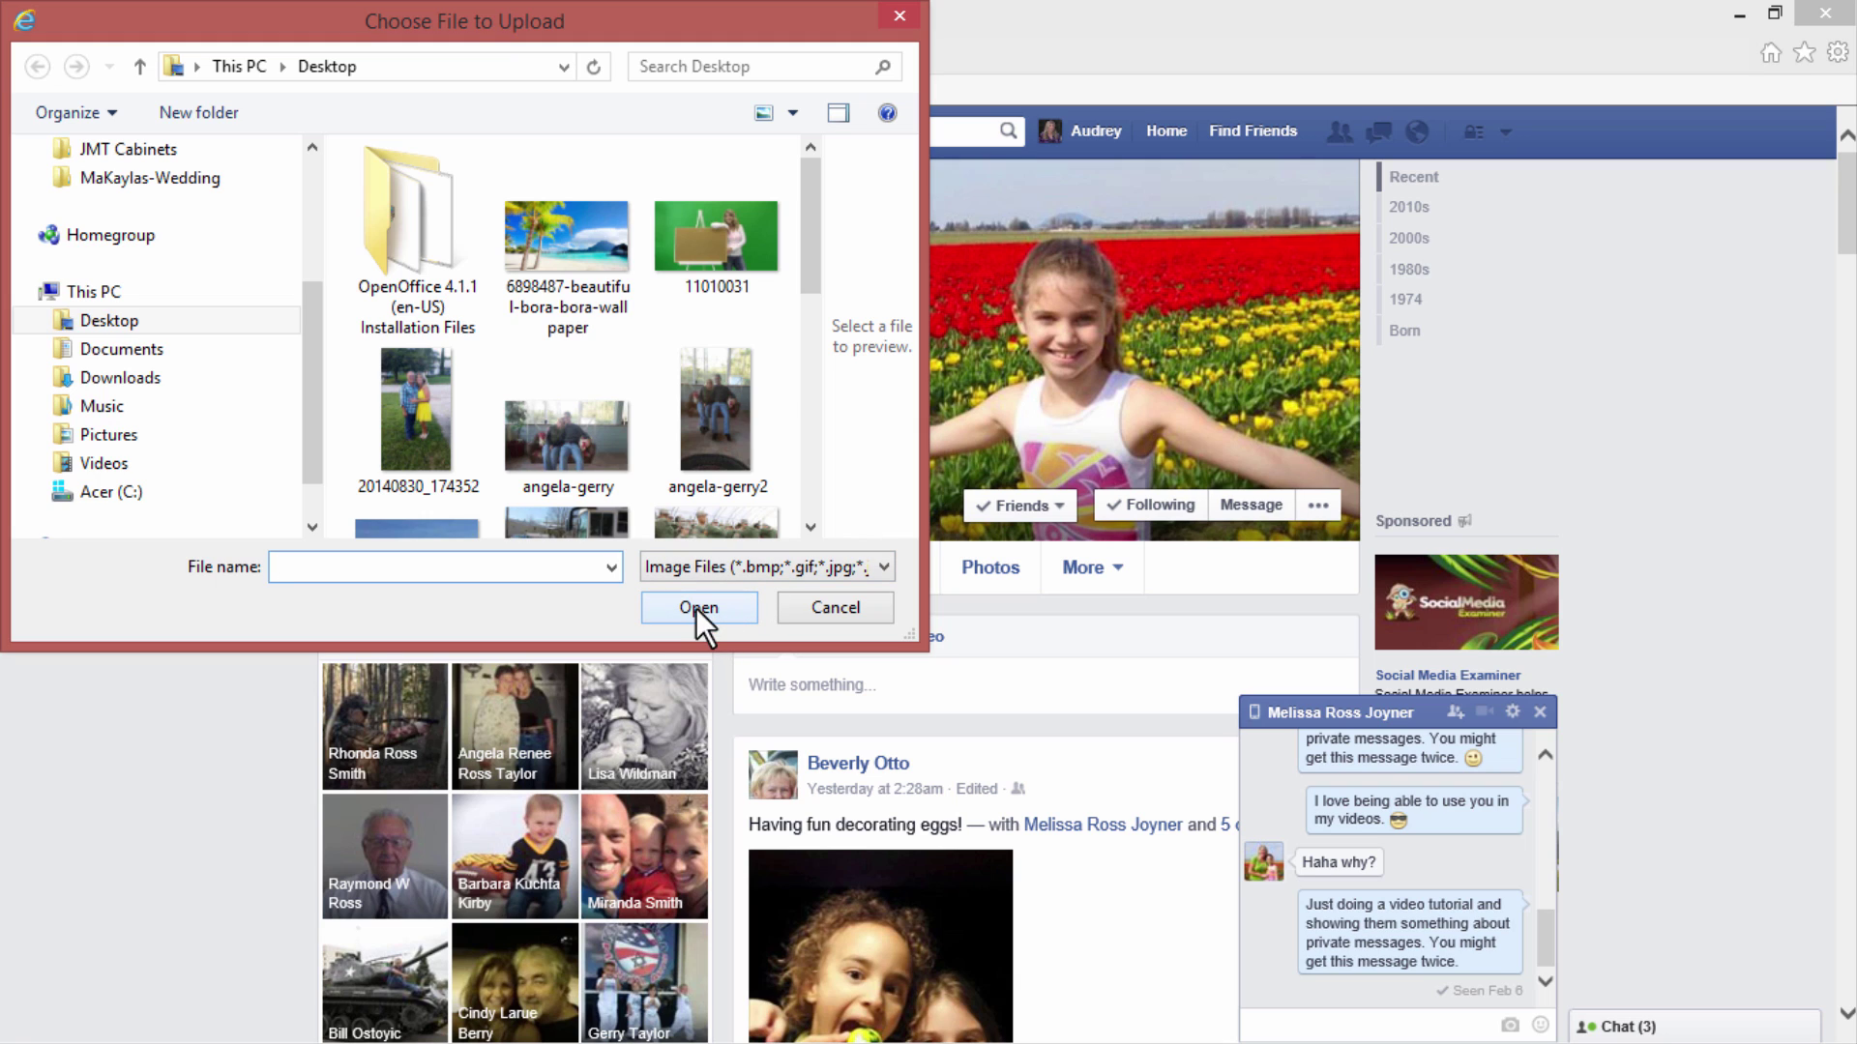
{"action": "left_click", "coordinate": [718, 416]}
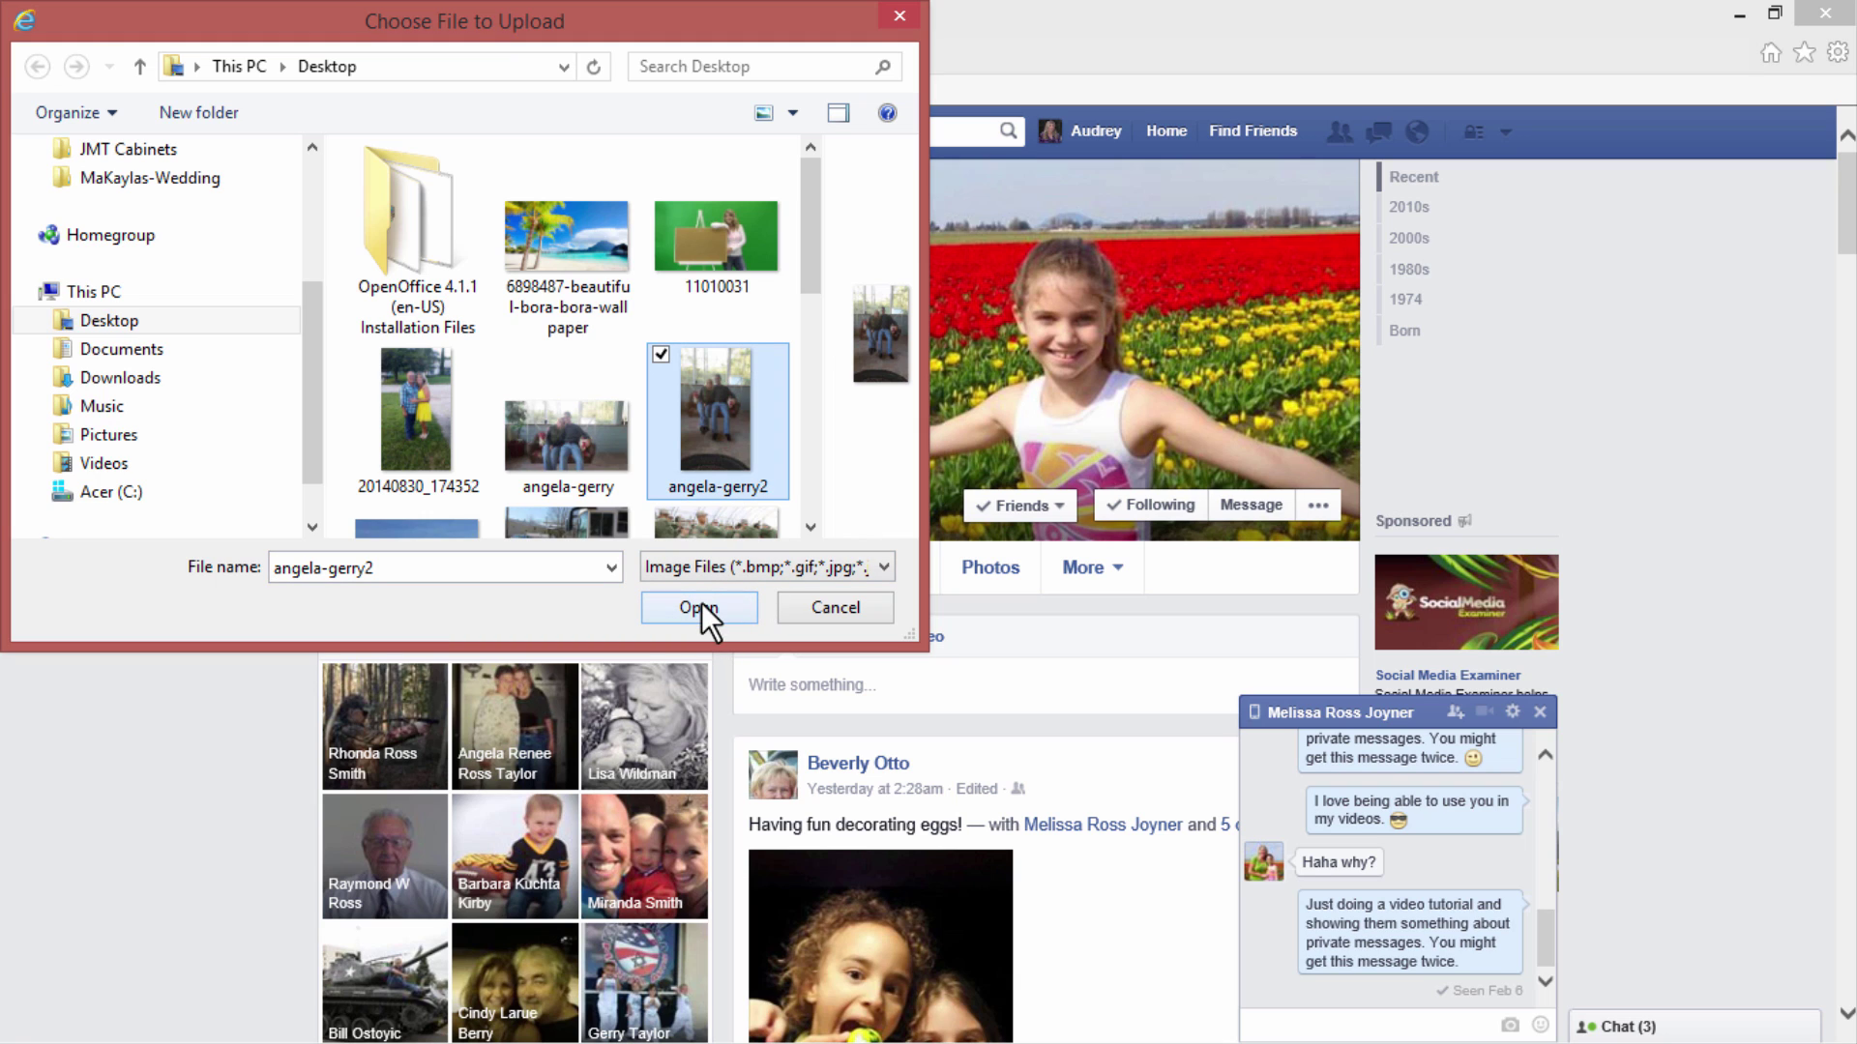
{"action": "left_click", "coordinate": [820, 609]}
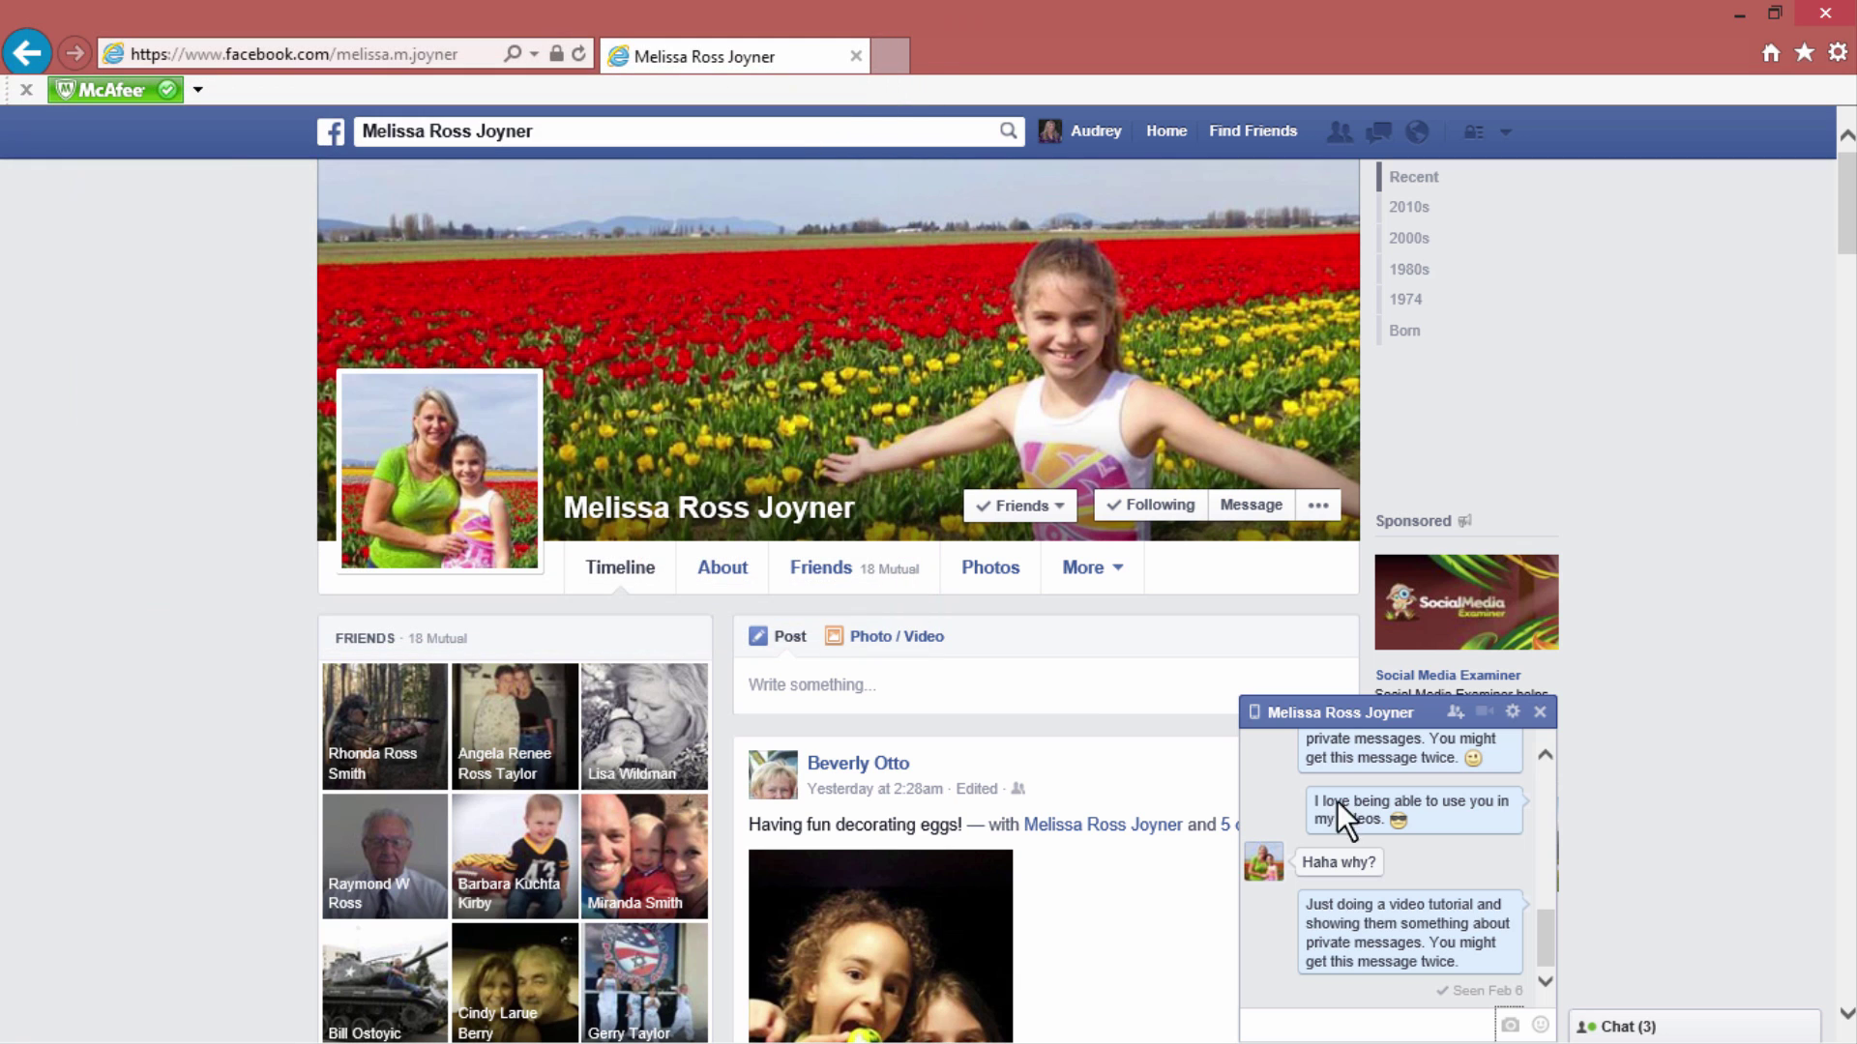
- Send the private message "Hi" to the friend and close the chat window
{"action": "left_click", "coordinate": [1359, 1027]}
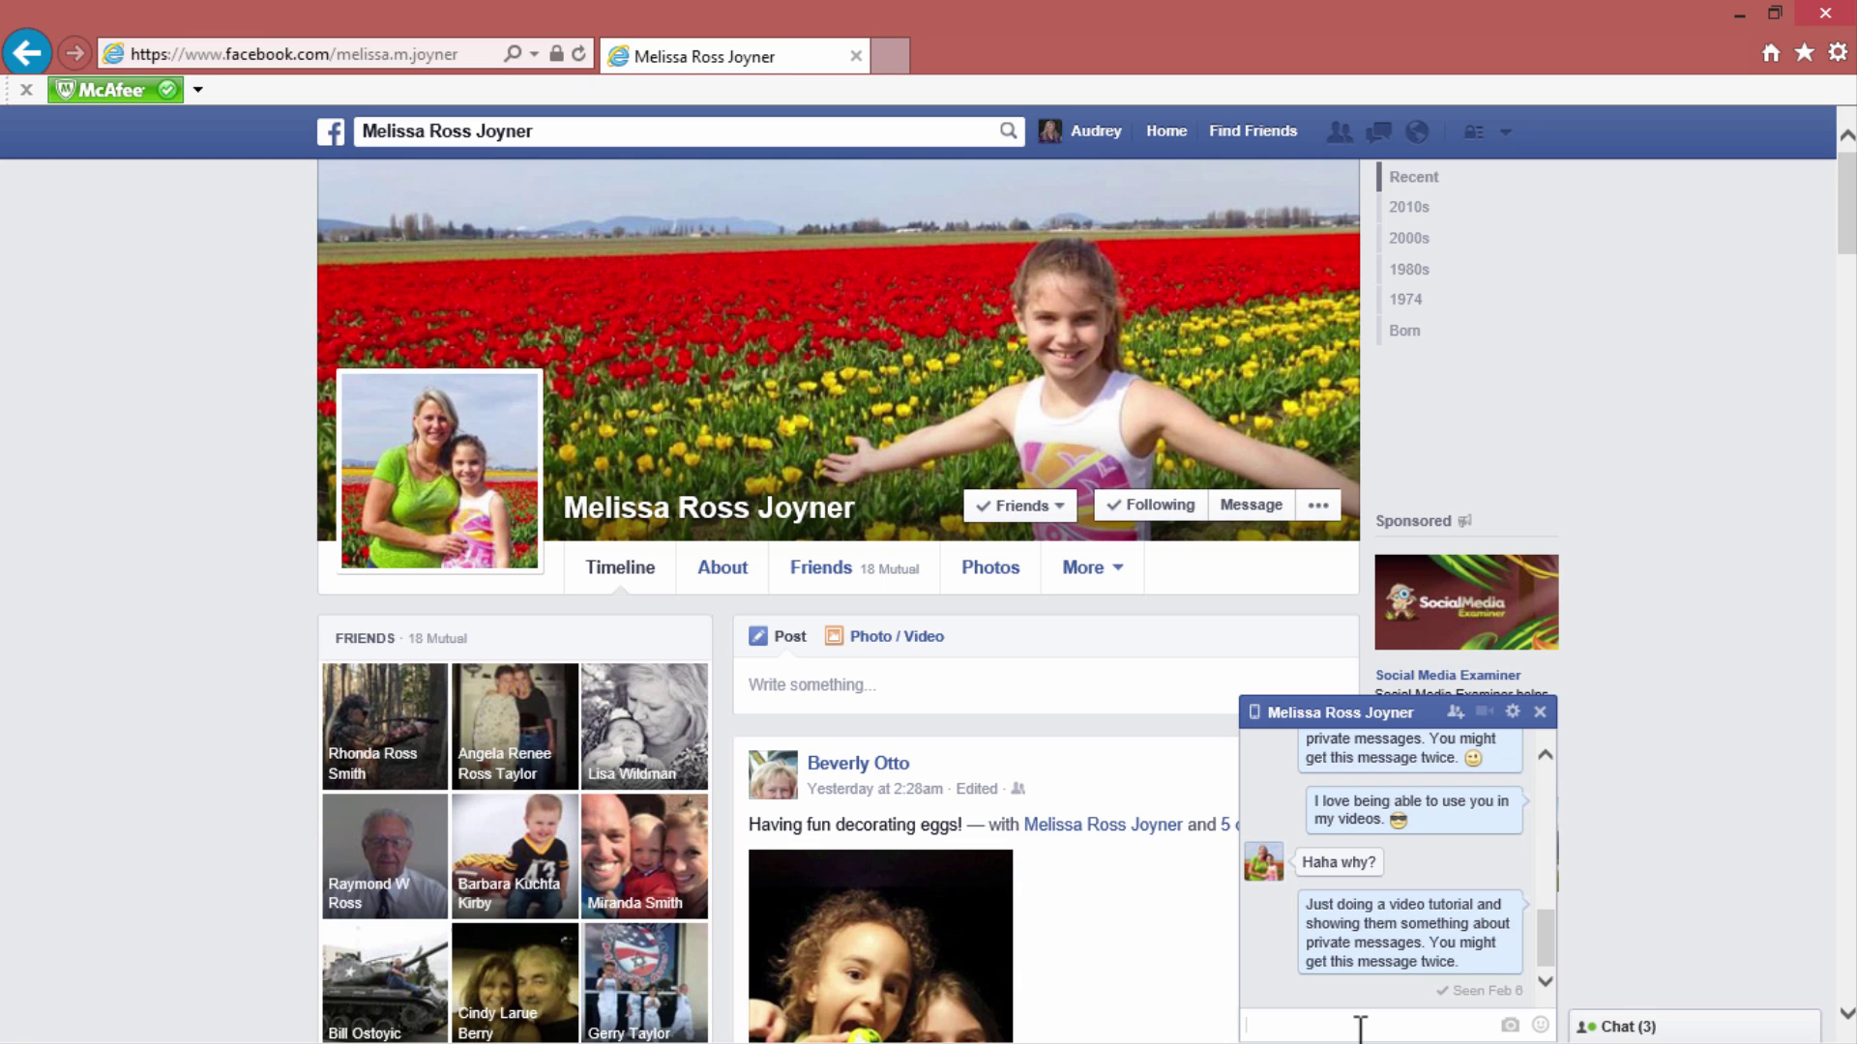
{"action": "type", "text": "H"}
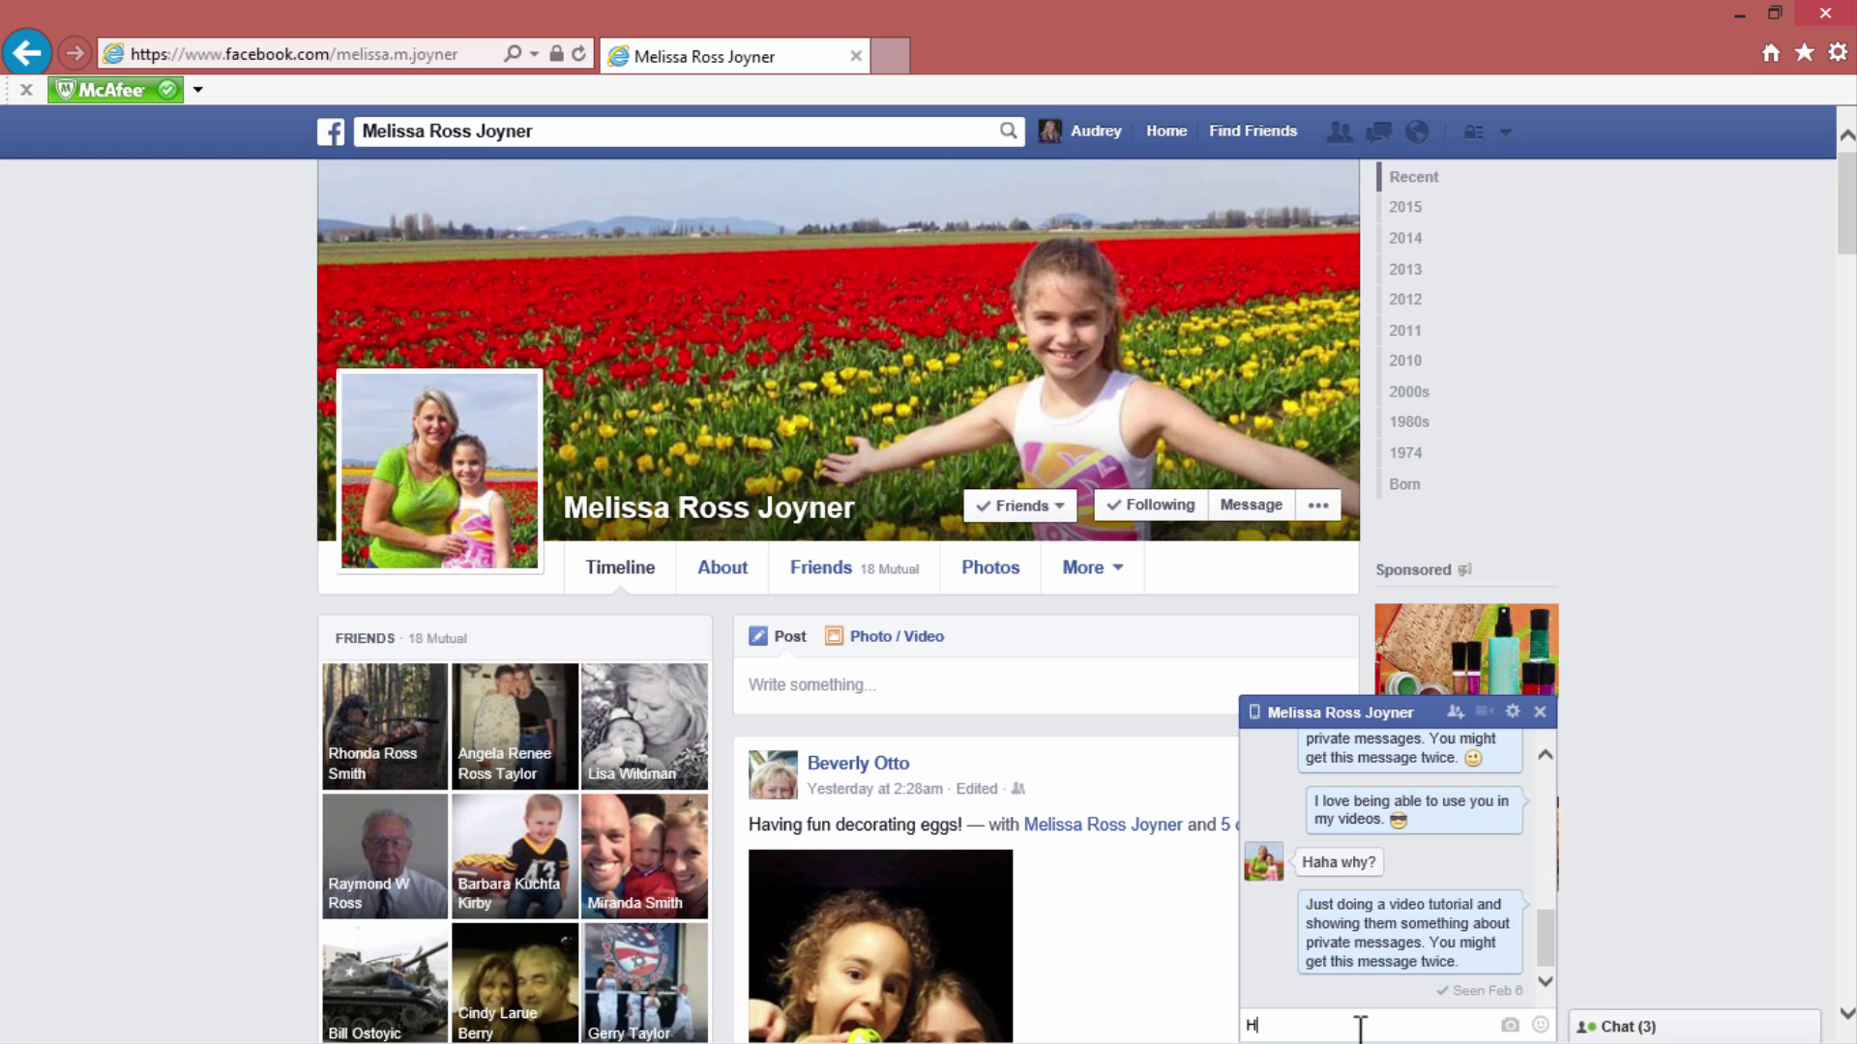
{"action": "type", "text": "i"}
{"action": "key", "text": "Return"}
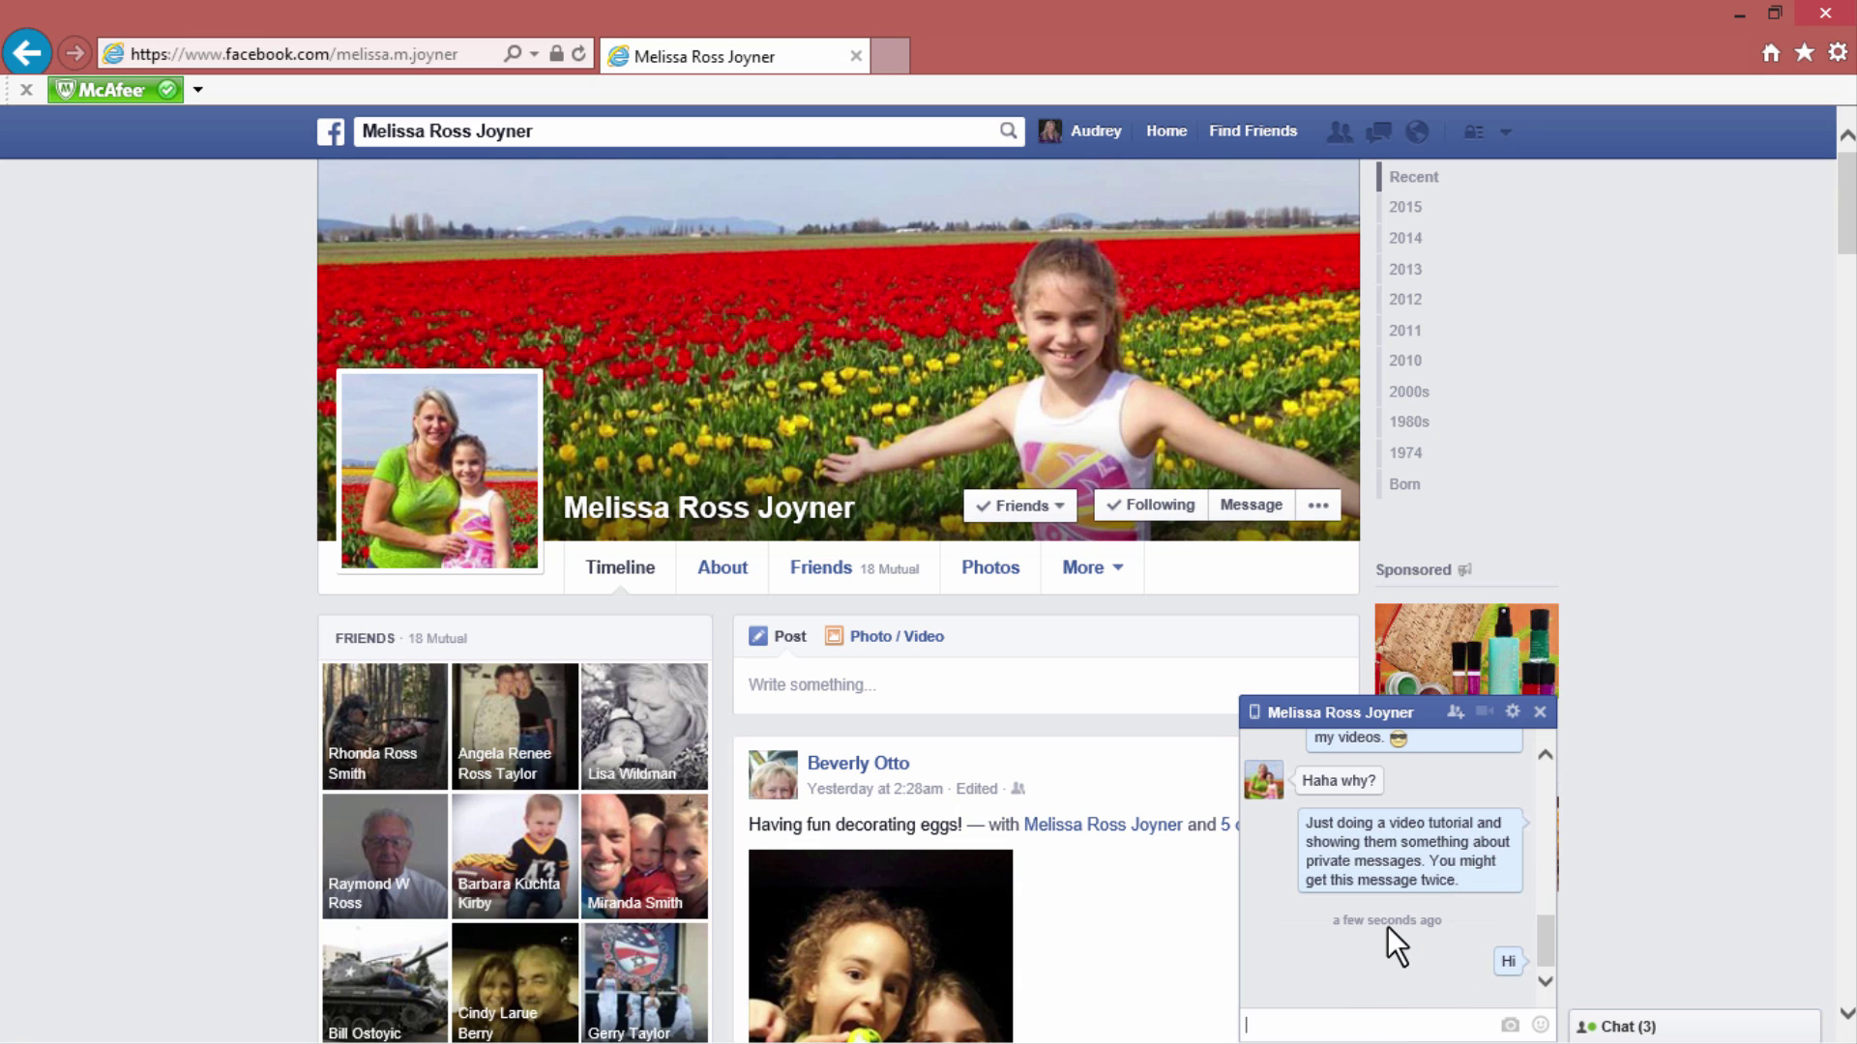
{"action": "mouse_move", "coordinate": [1387, 926]}
{"action": "key", "text": "Escape"}
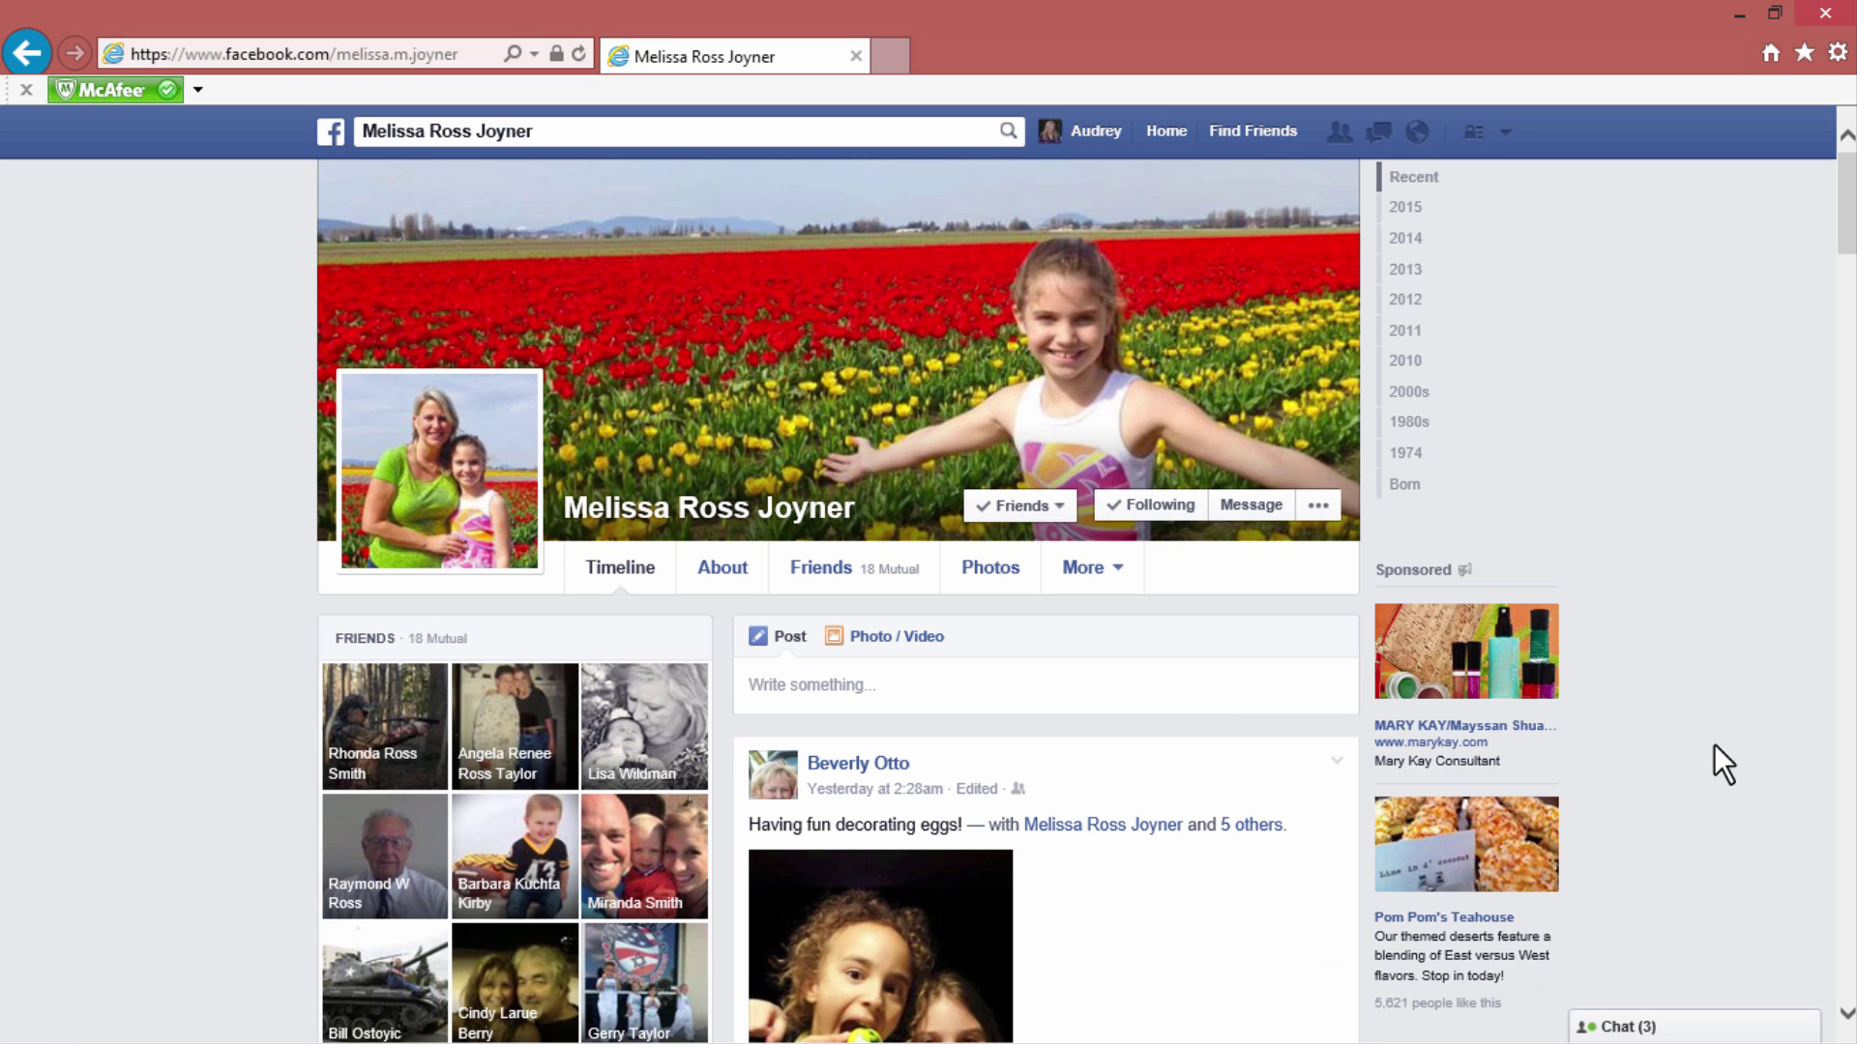
- Show the composer options for writing a post on the friend's timeline
{"action": "scroll", "coordinate": [1713, 744], "scroll_direction": "down", "scroll_amount": 2}
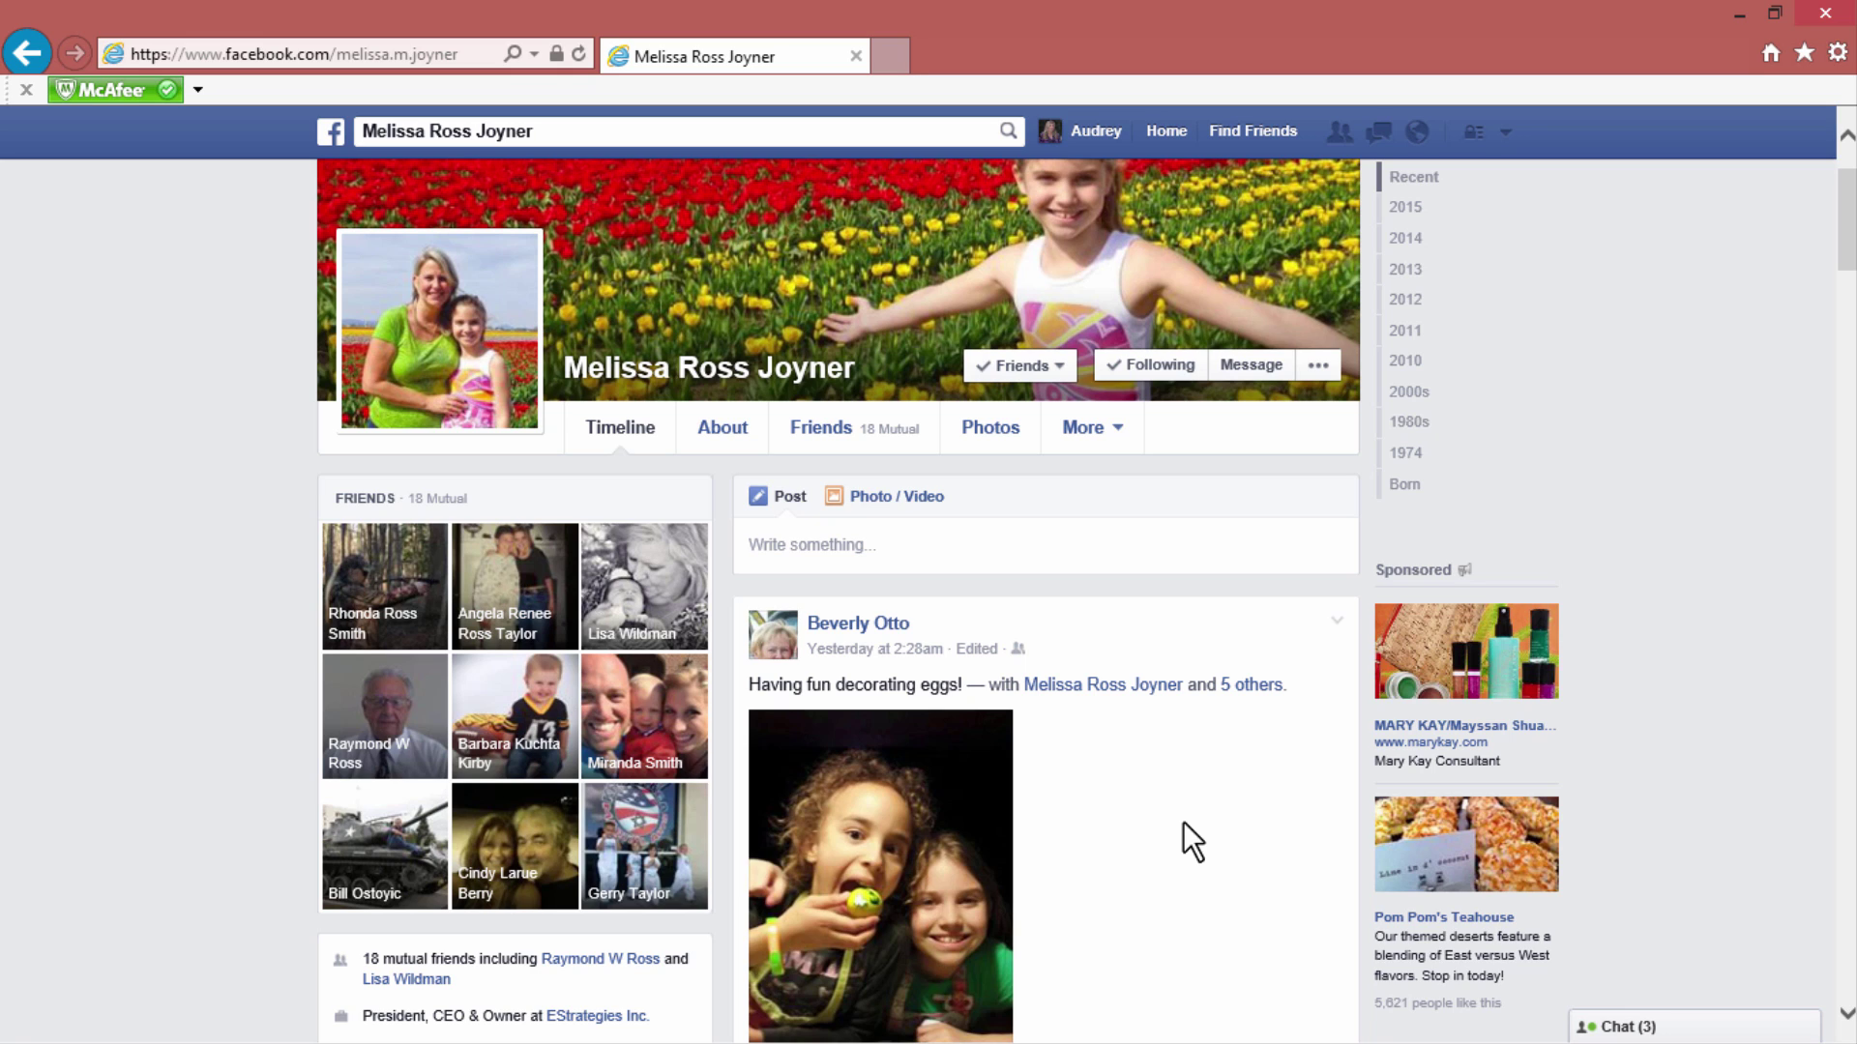
{"action": "scroll", "coordinate": [1182, 821], "scroll_direction": "up", "scroll_amount": 2}
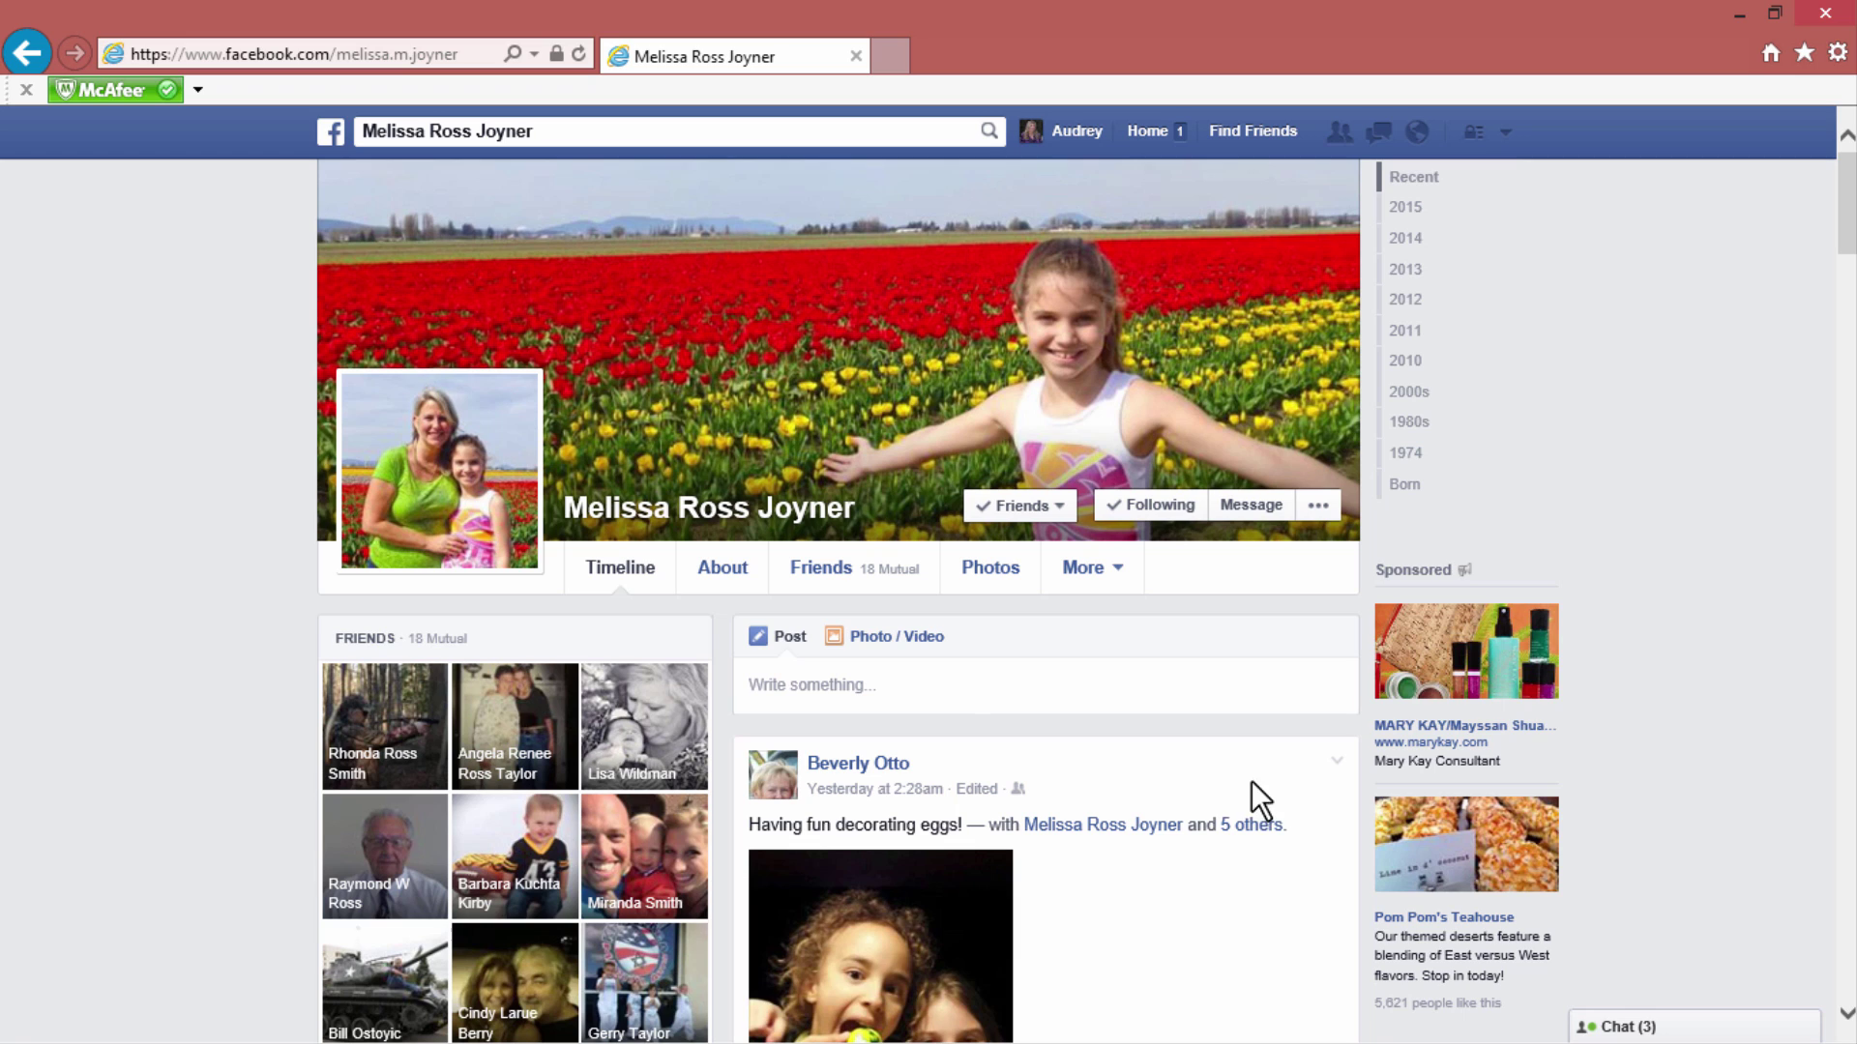
{"action": "left_click", "coordinate": [859, 683]}
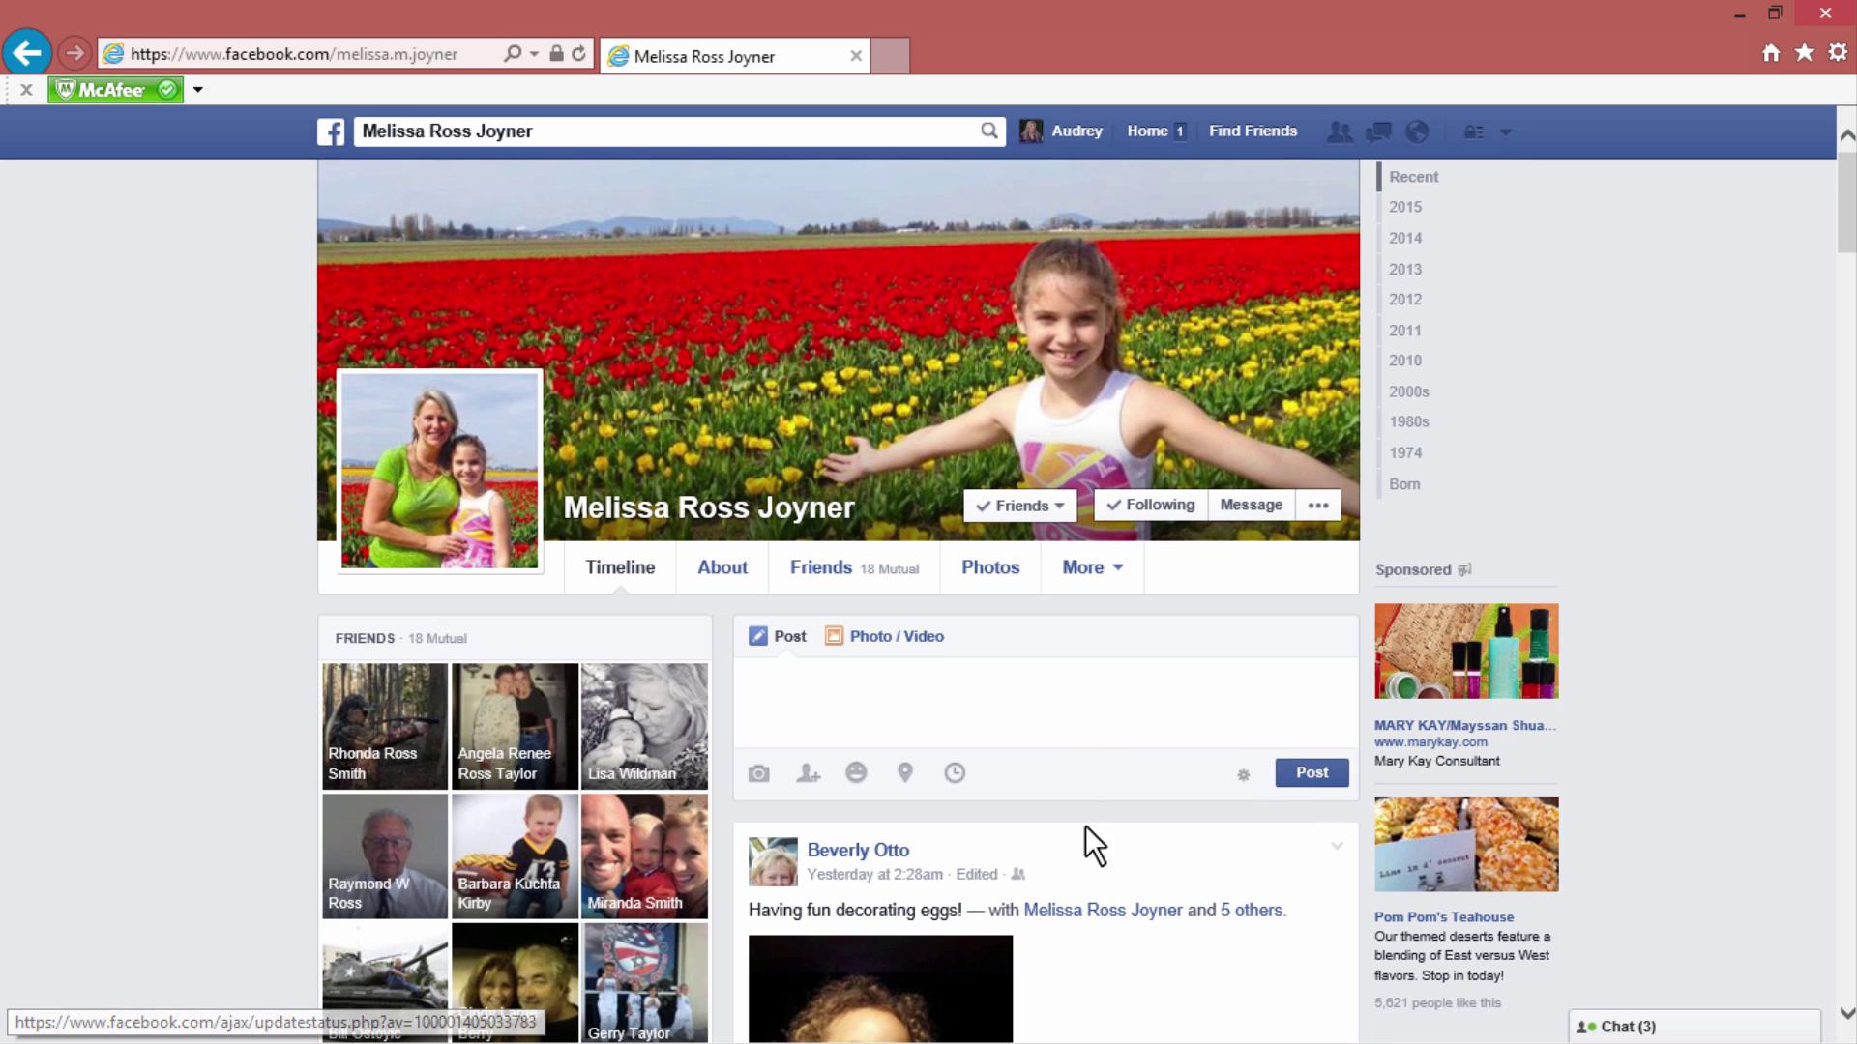
- Examine the egg-decorating post at the start of the friend's timeline, including its author and tagged people
{"action": "scroll", "coordinate": [1085, 826], "scroll_direction": "down", "scroll_amount": 4}
{"action": "scroll", "coordinate": [1085, 824], "scroll_direction": "down", "scroll_amount": 8}
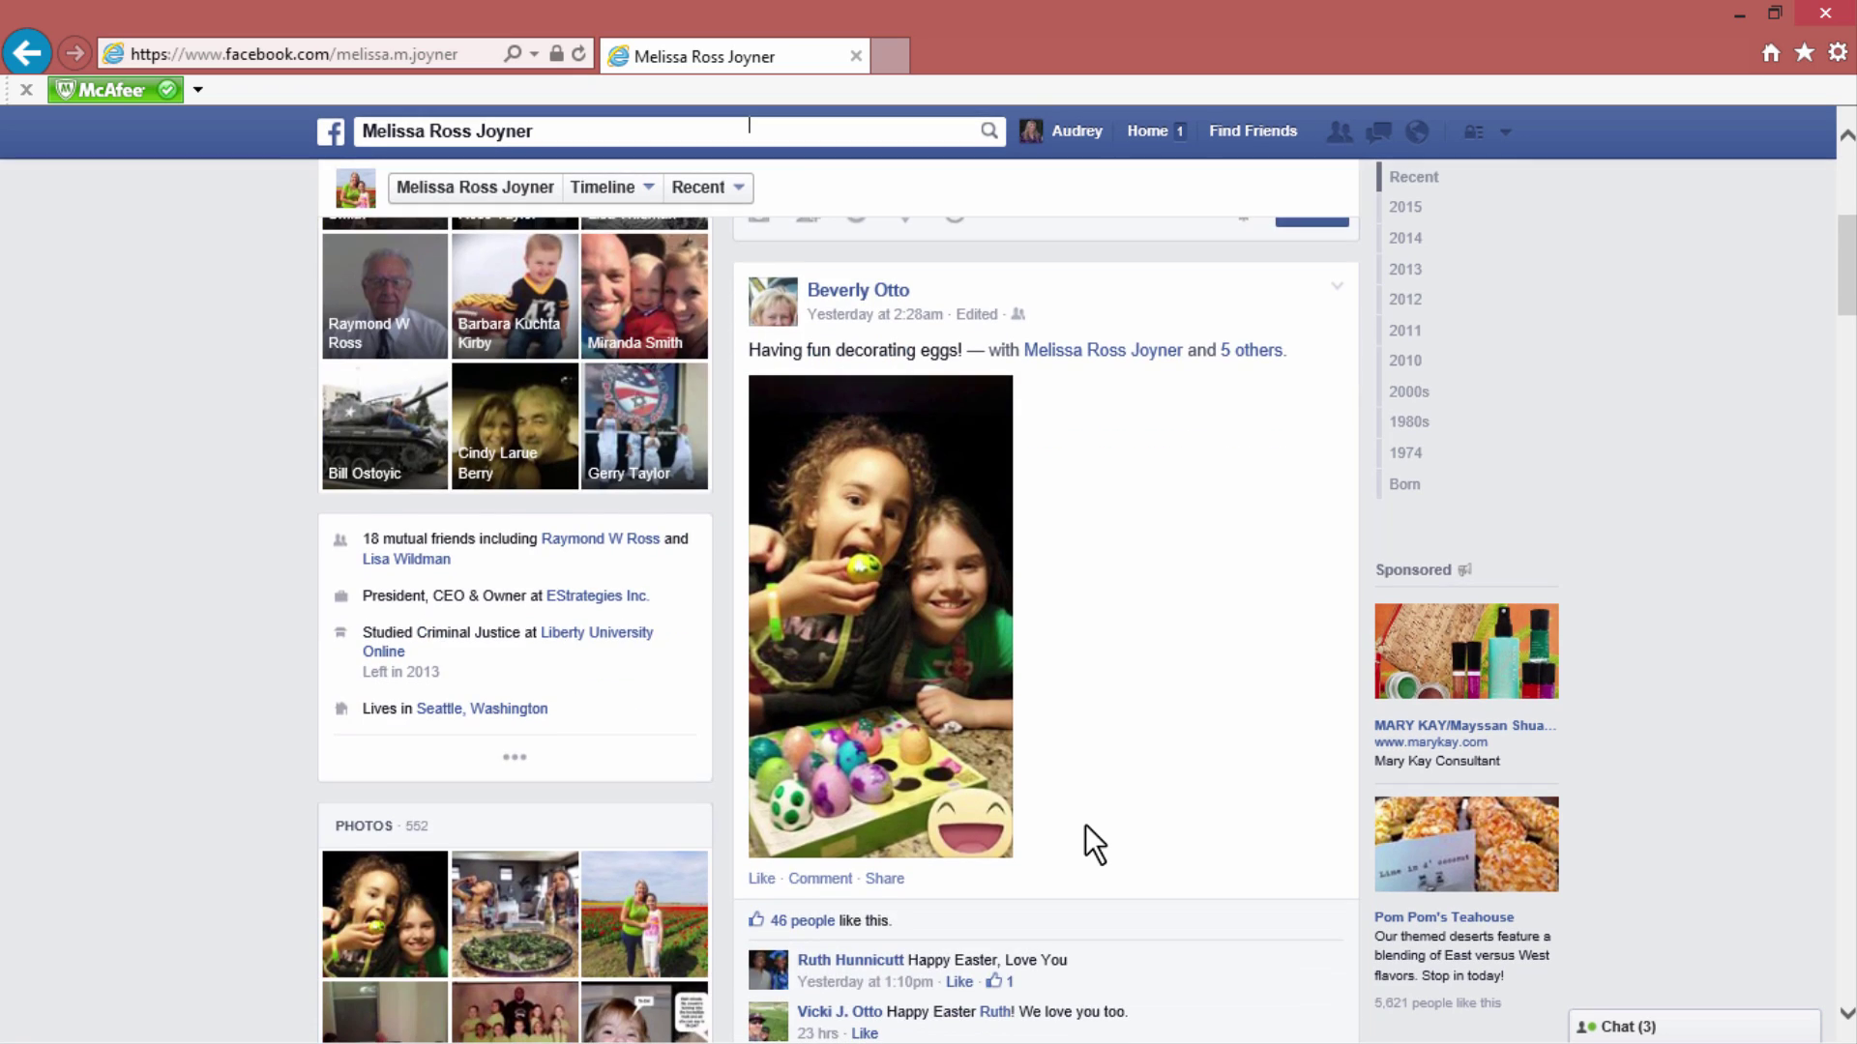
{"action": "scroll", "coordinate": [1174, 808], "scroll_direction": "down", "scroll_amount": 2}
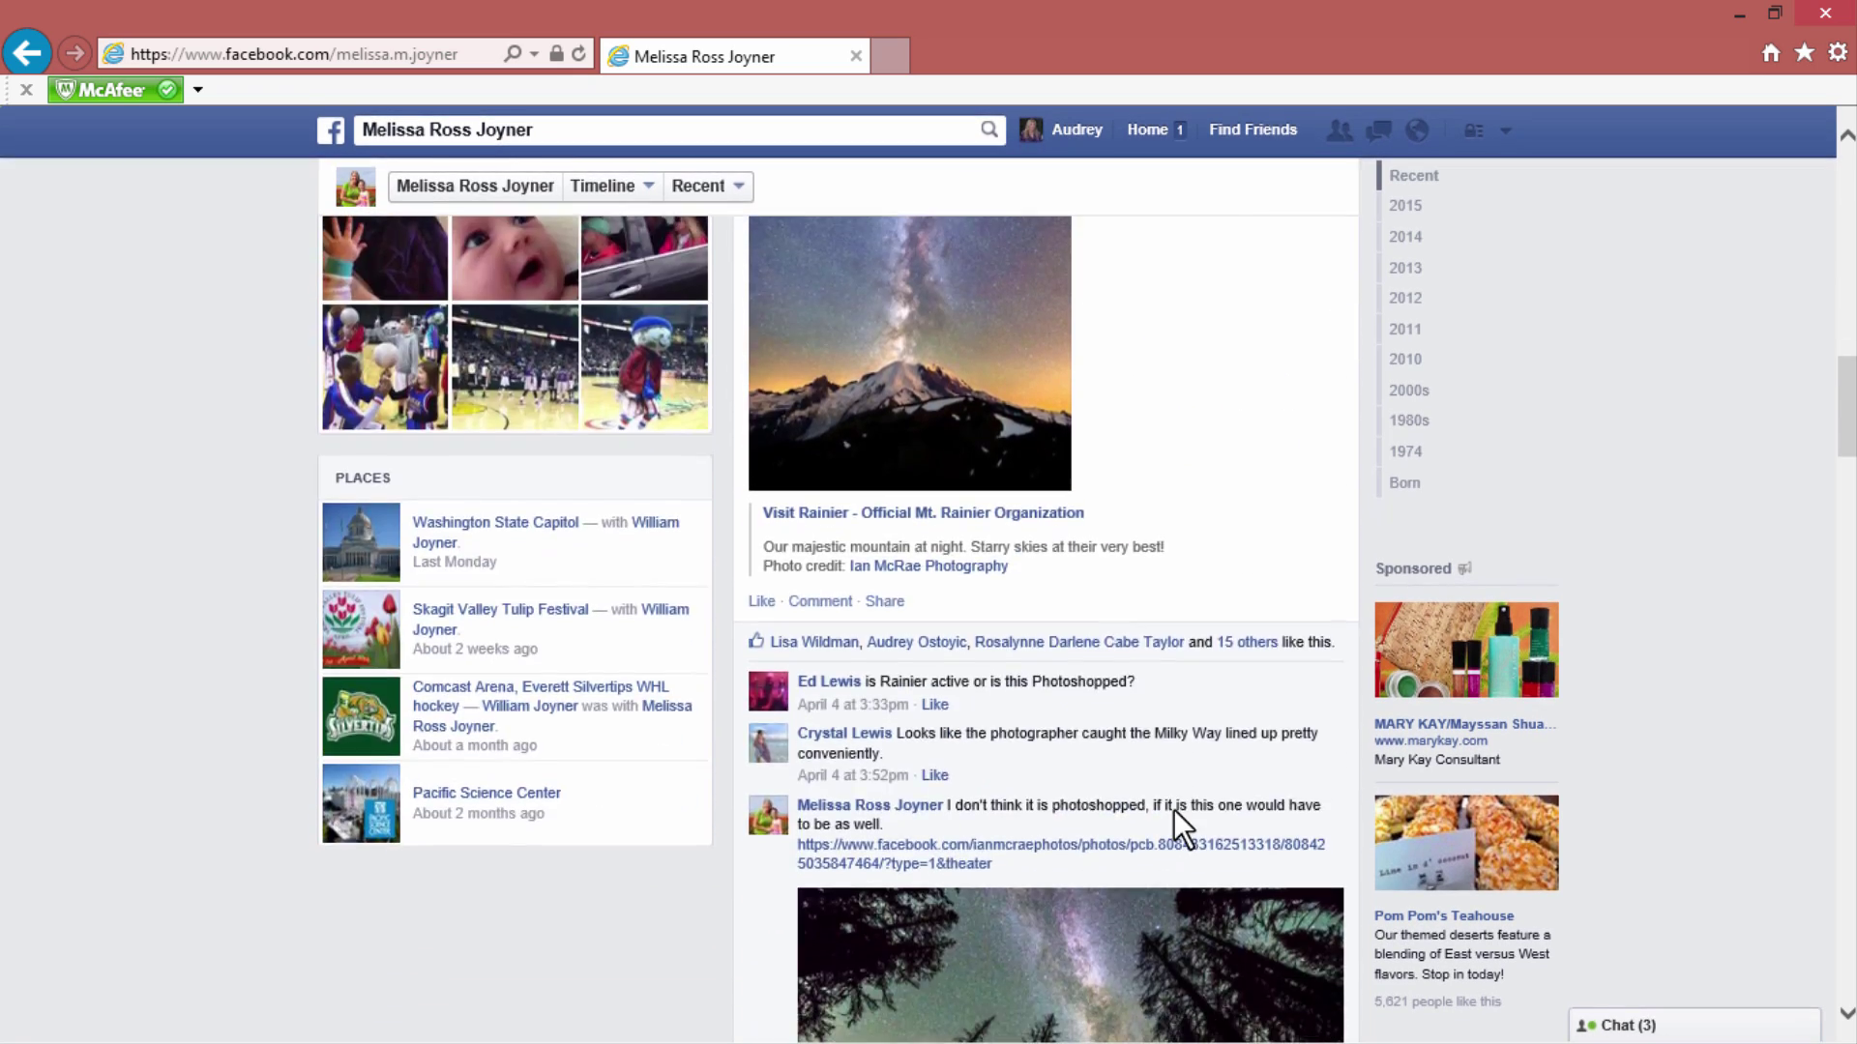
{"action": "scroll", "coordinate": [1174, 809], "scroll_direction": "up", "scroll_amount": 9}
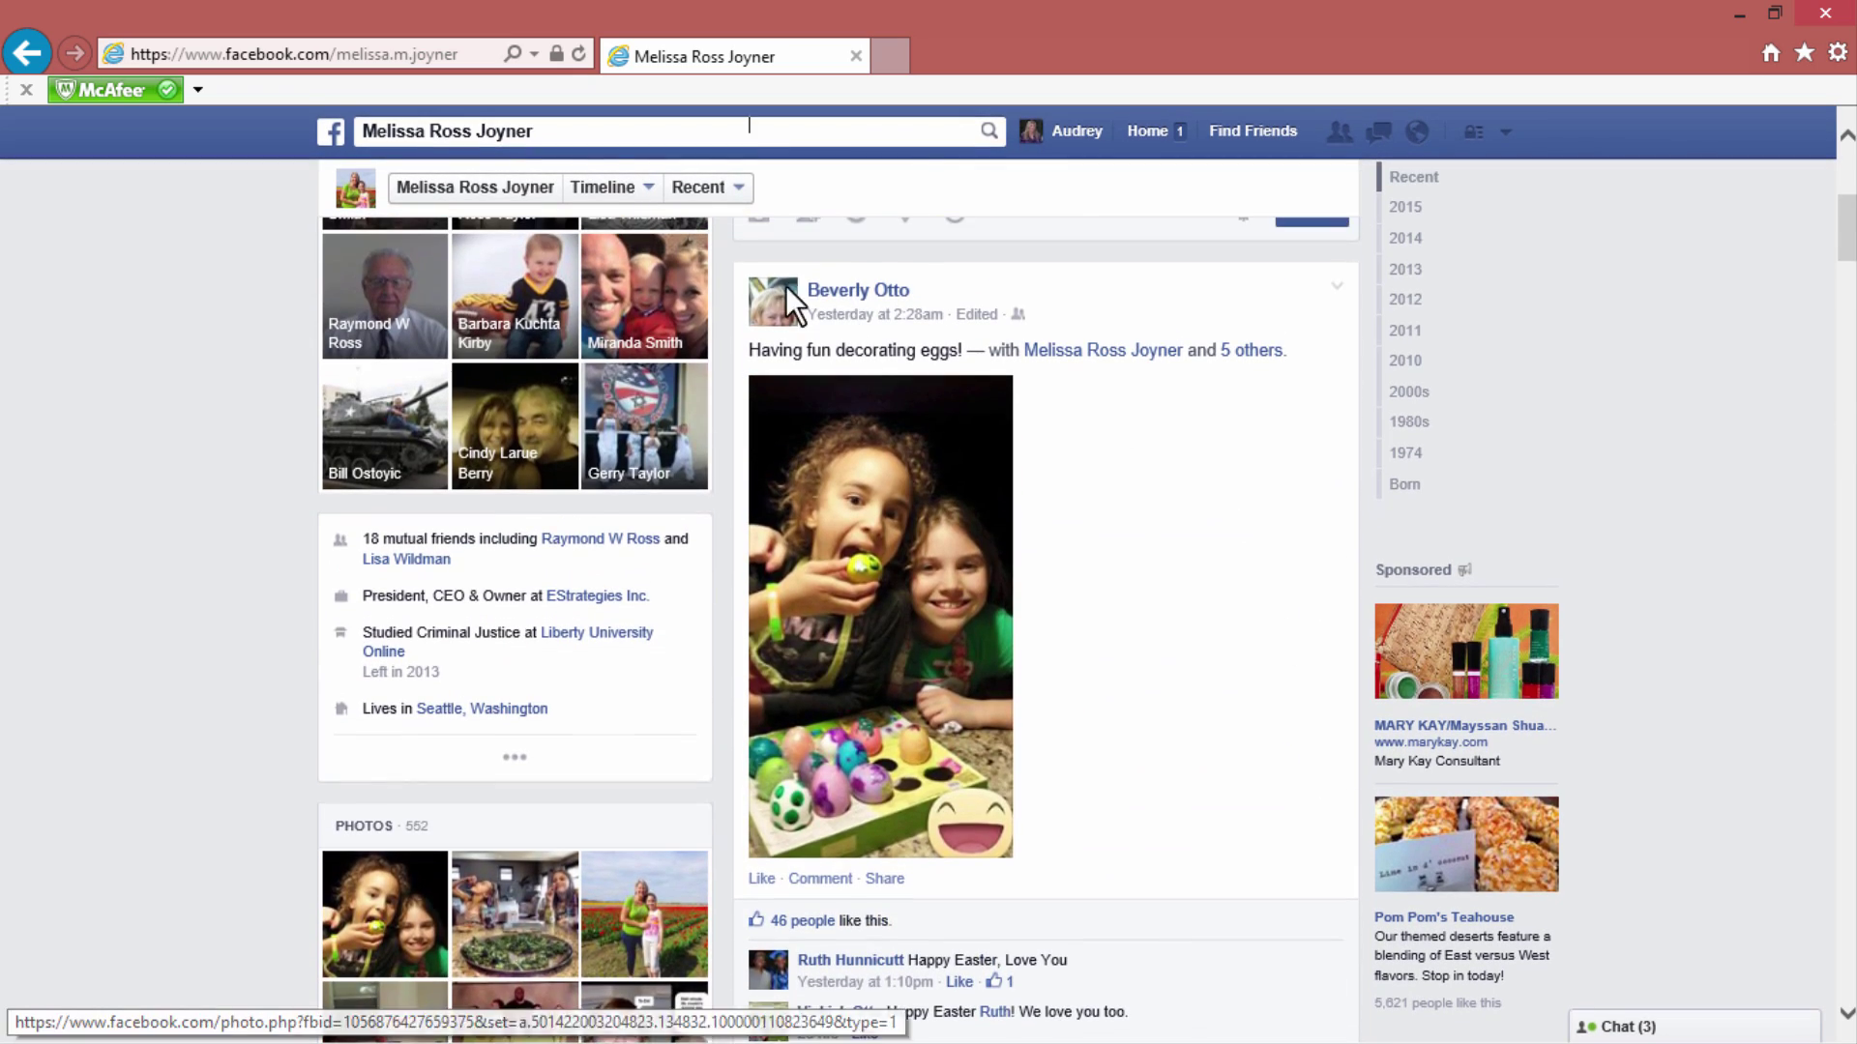
{"action": "mouse_move", "coordinate": [896, 290]}
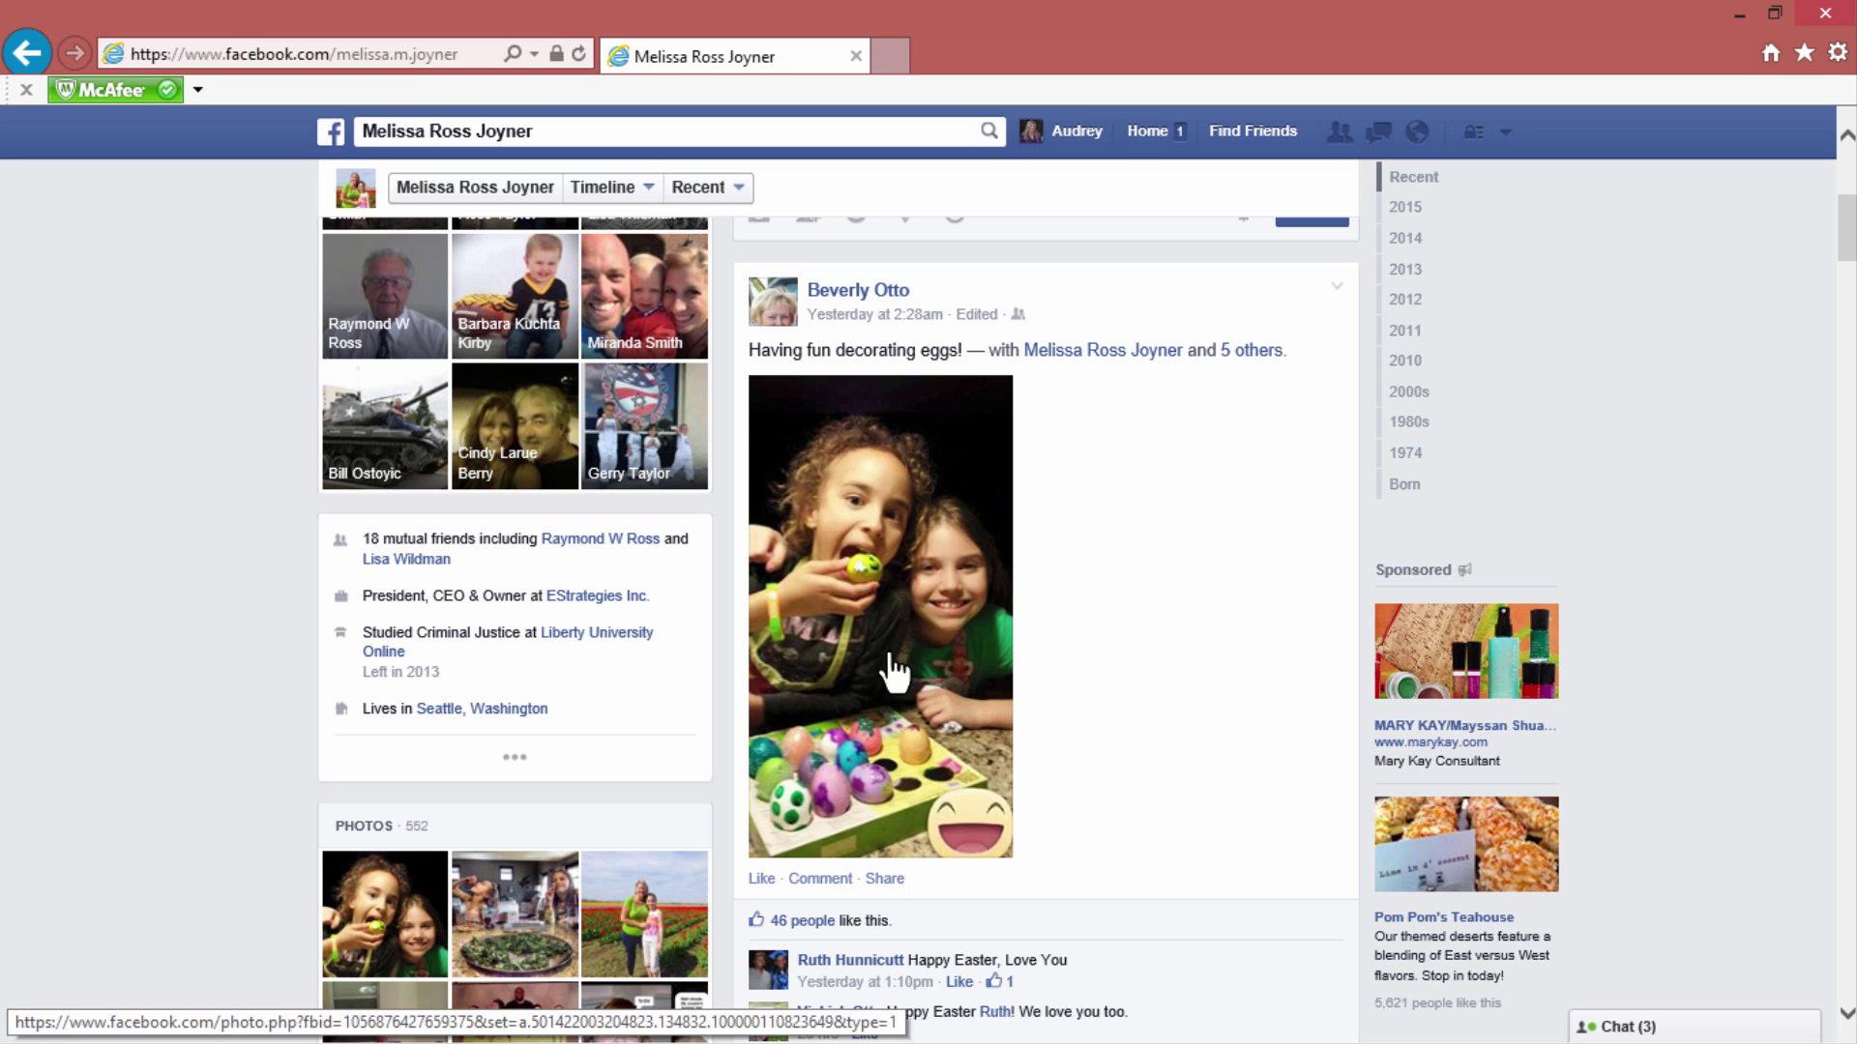
{"action": "scroll", "coordinate": [1191, 612], "scroll_direction": "down", "scroll_amount": 1}
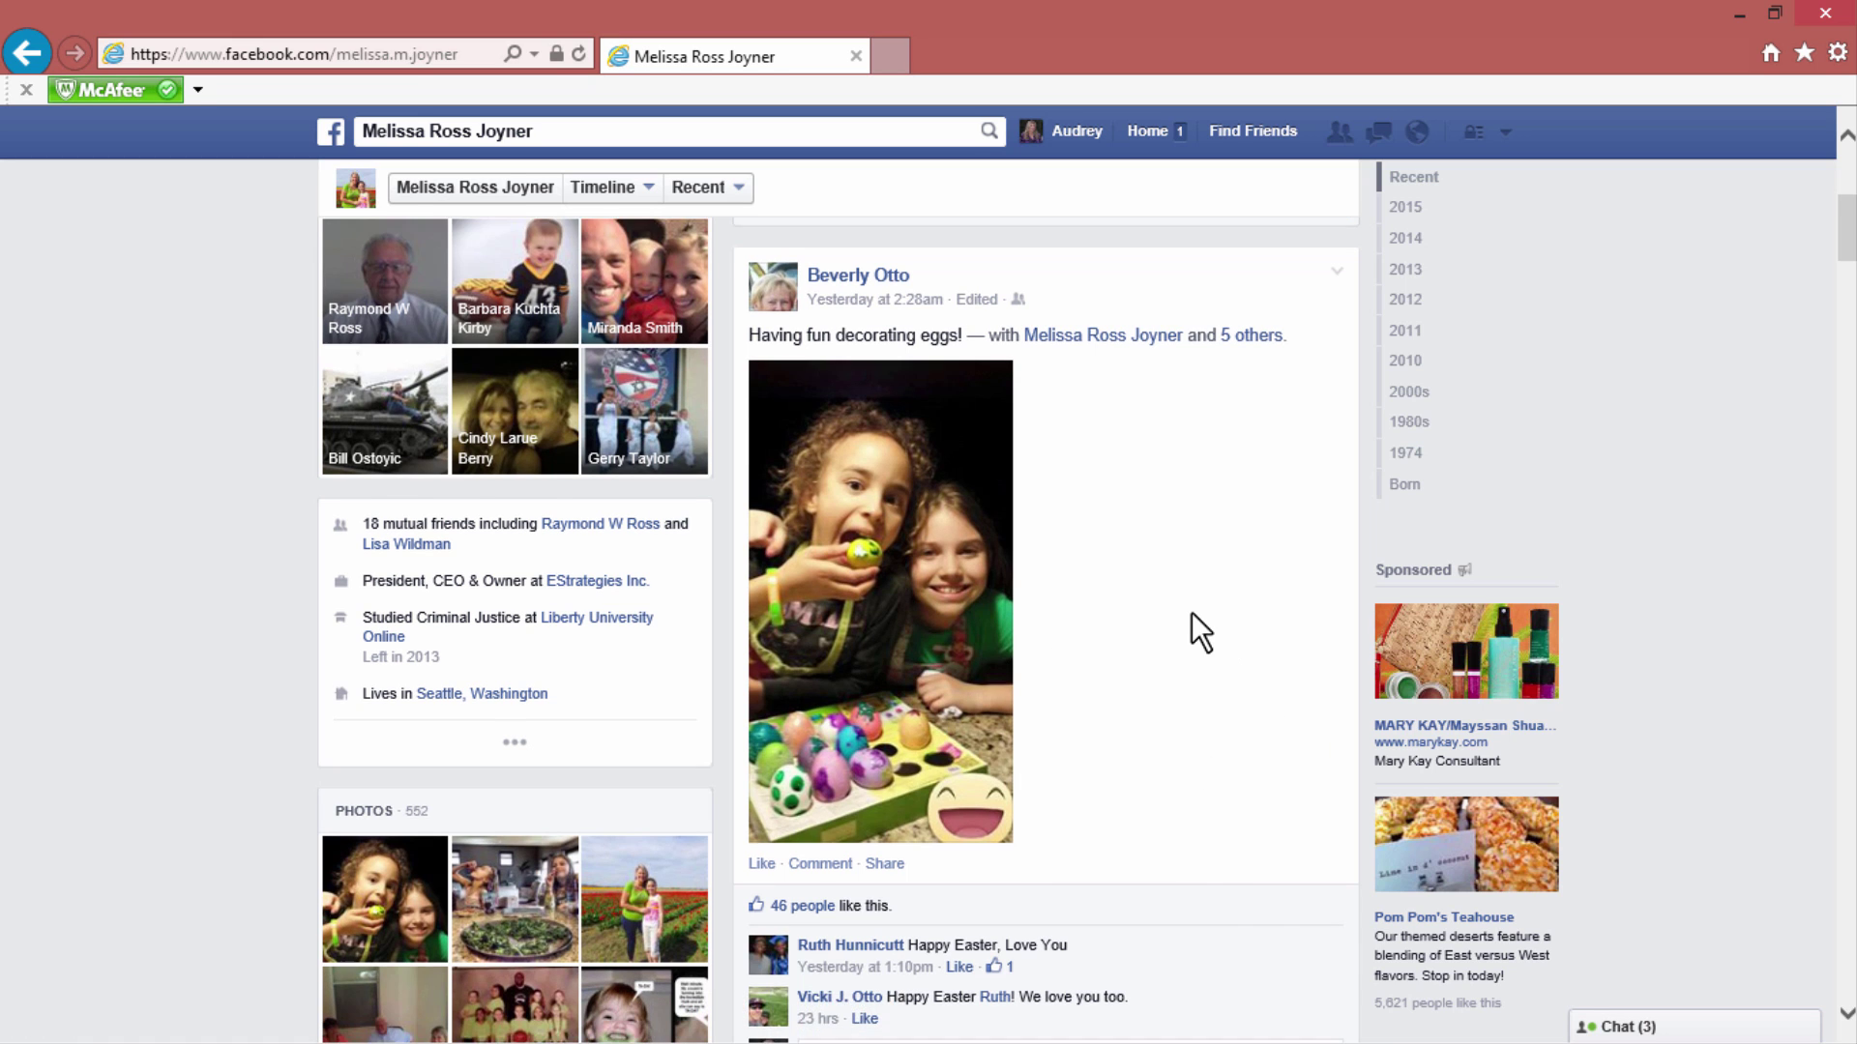
{"action": "scroll", "coordinate": [1191, 612], "scroll_direction": "up", "scroll_amount": 1}
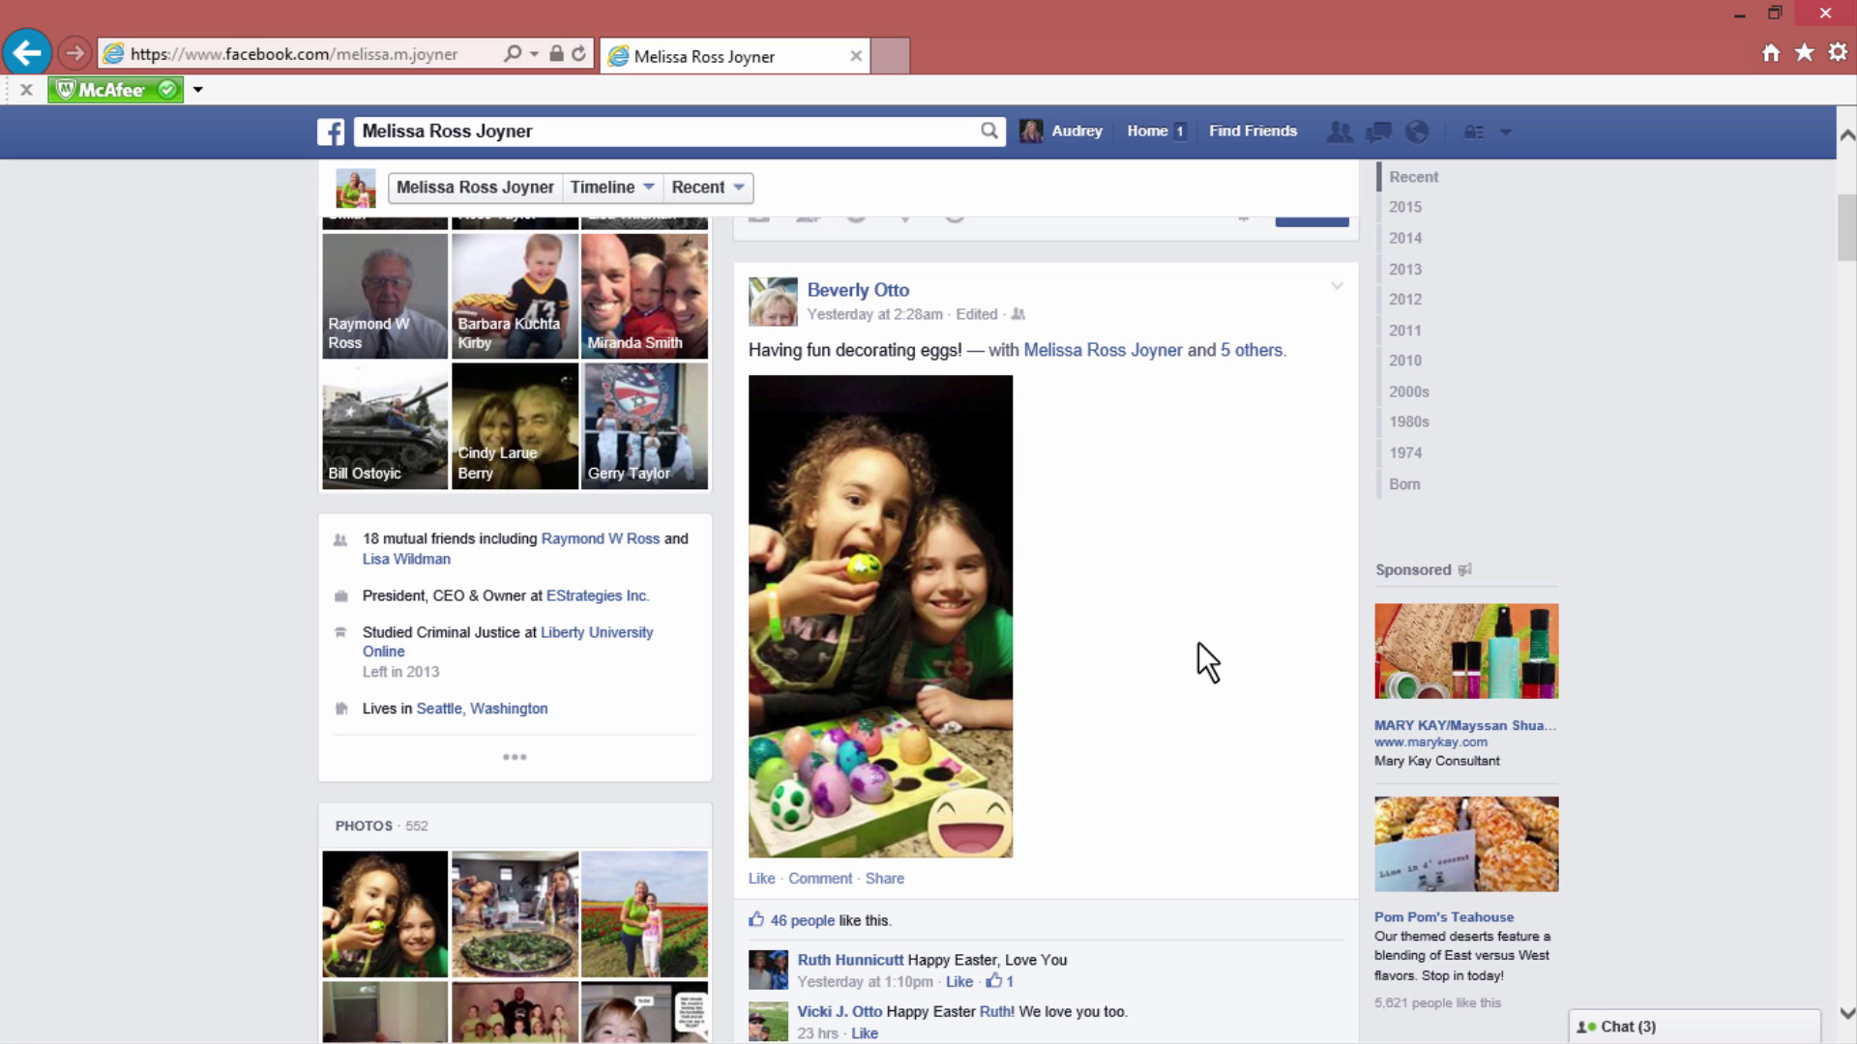
- Look through the older posts and comments on the friend's timeline, and return to the home news feed
{"action": "scroll", "coordinate": [1198, 642], "scroll_direction": "down", "scroll_amount": 10}
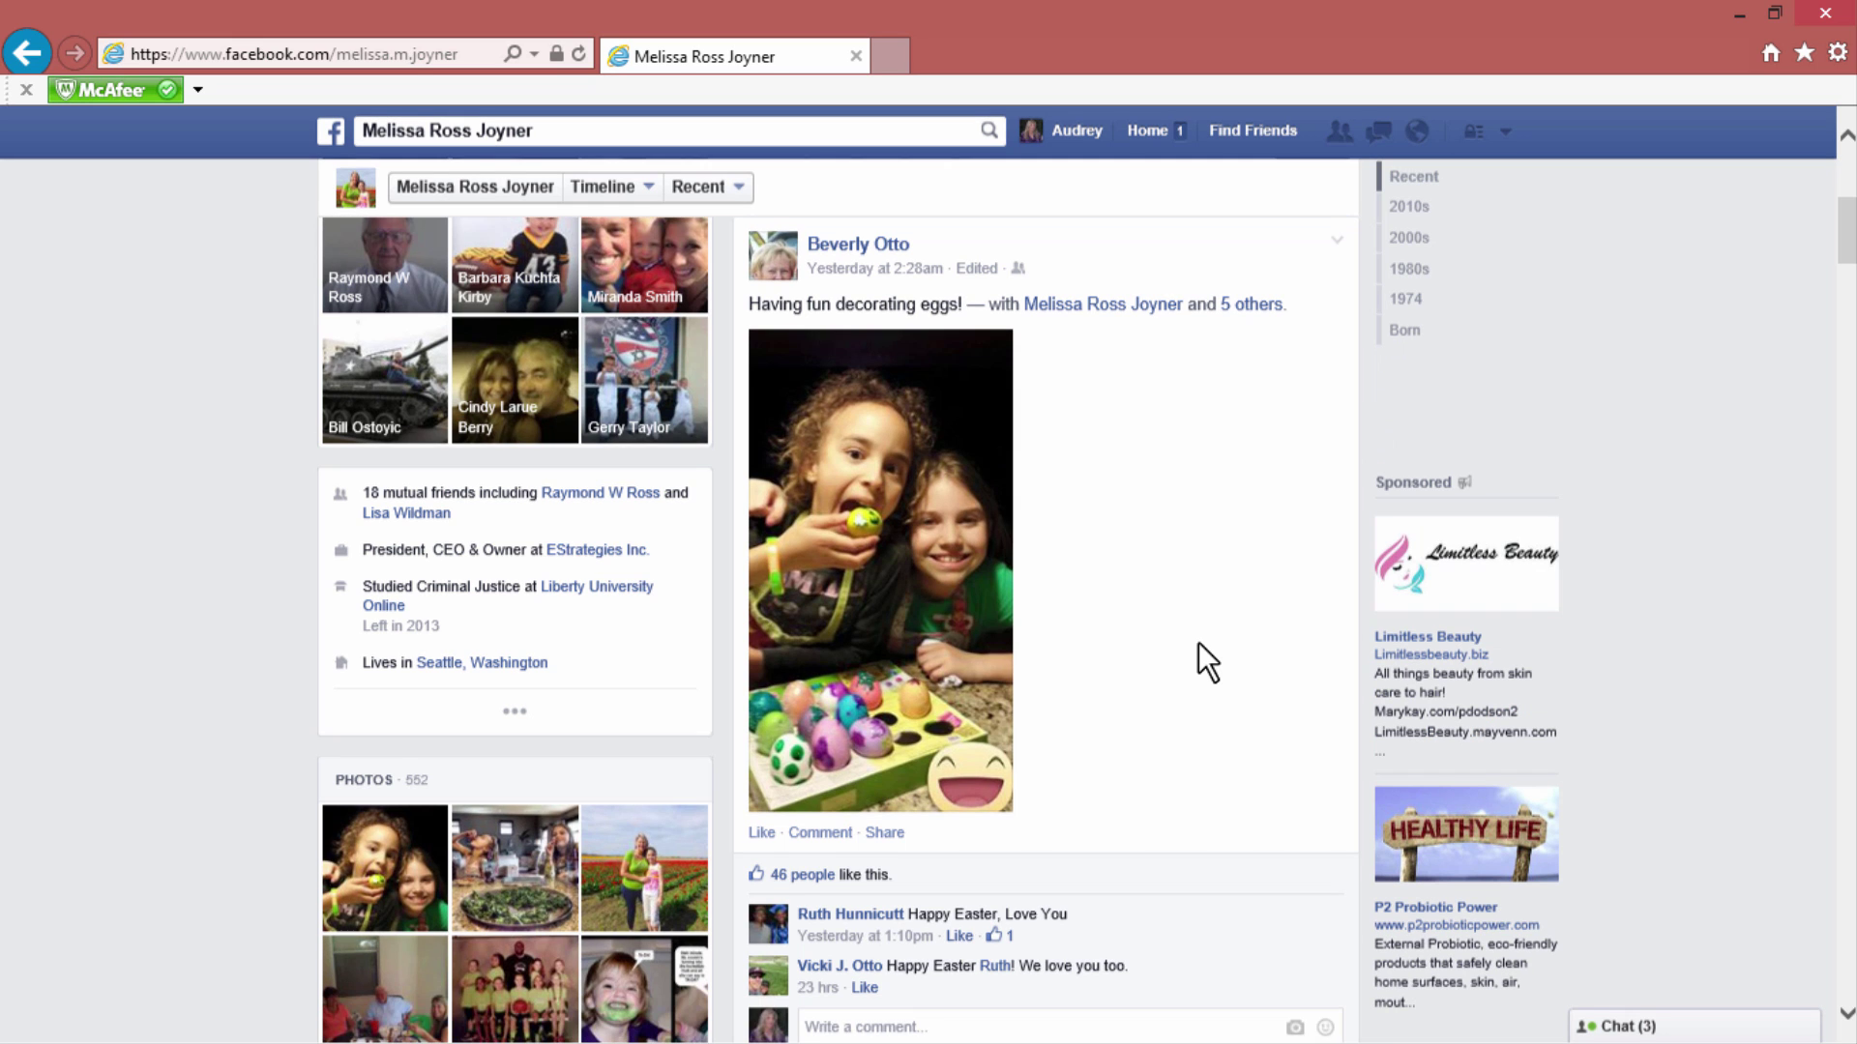
{"action": "scroll", "coordinate": [1198, 642], "scroll_direction": "down", "scroll_amount": 15}
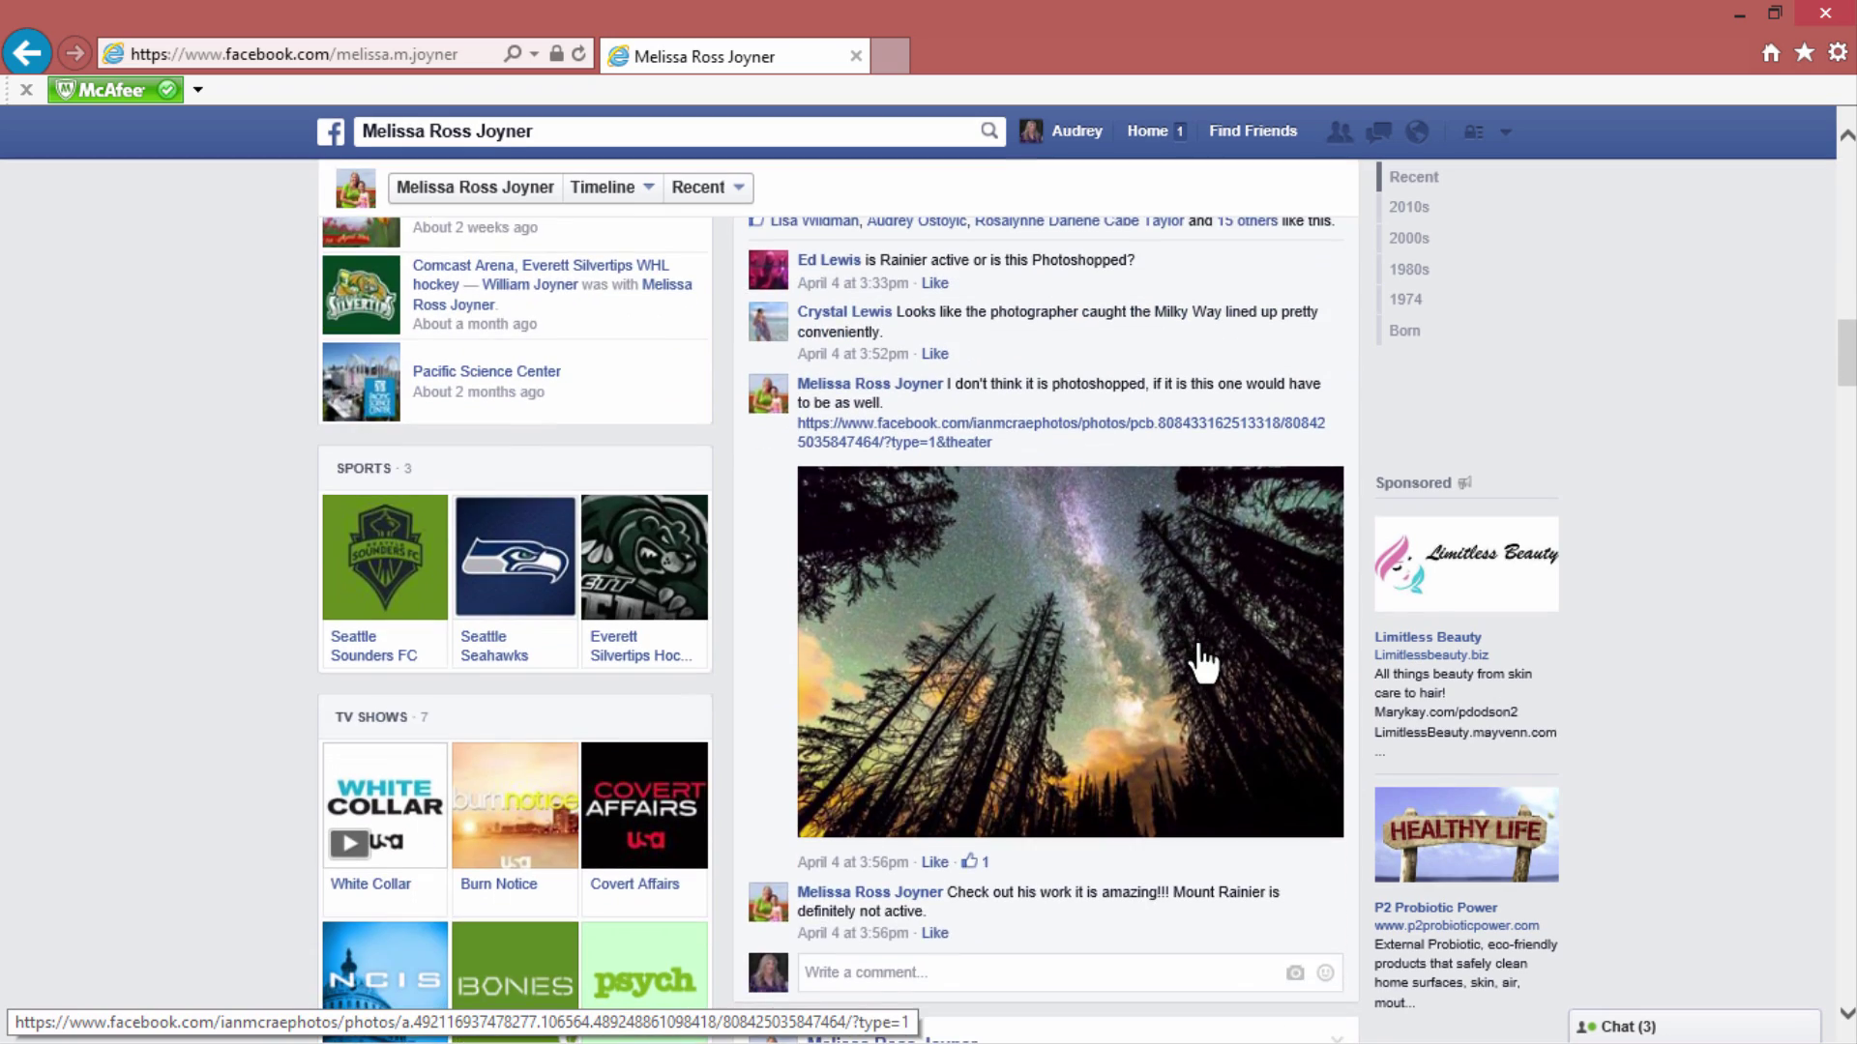
{"action": "scroll", "coordinate": [1199, 642], "scroll_direction": "down", "scroll_amount": 13}
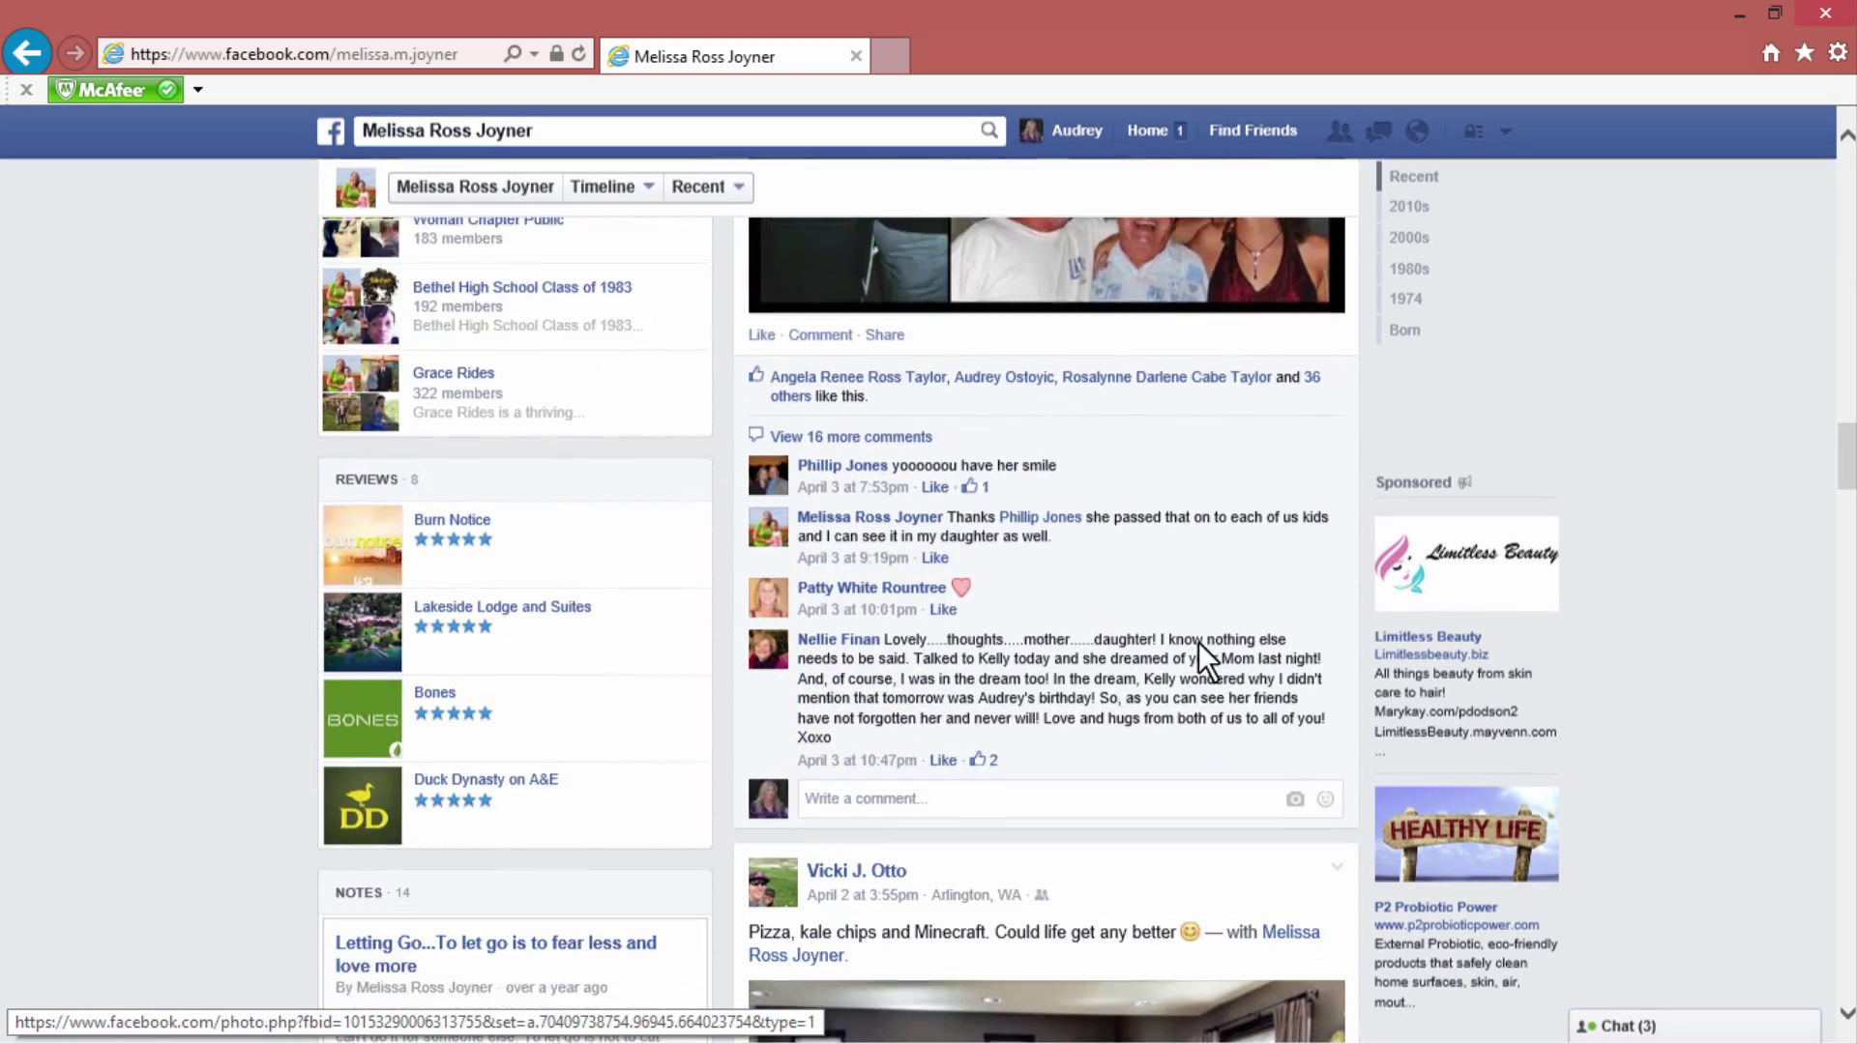
{"action": "scroll", "coordinate": [1198, 642], "scroll_direction": "down", "scroll_amount": 1}
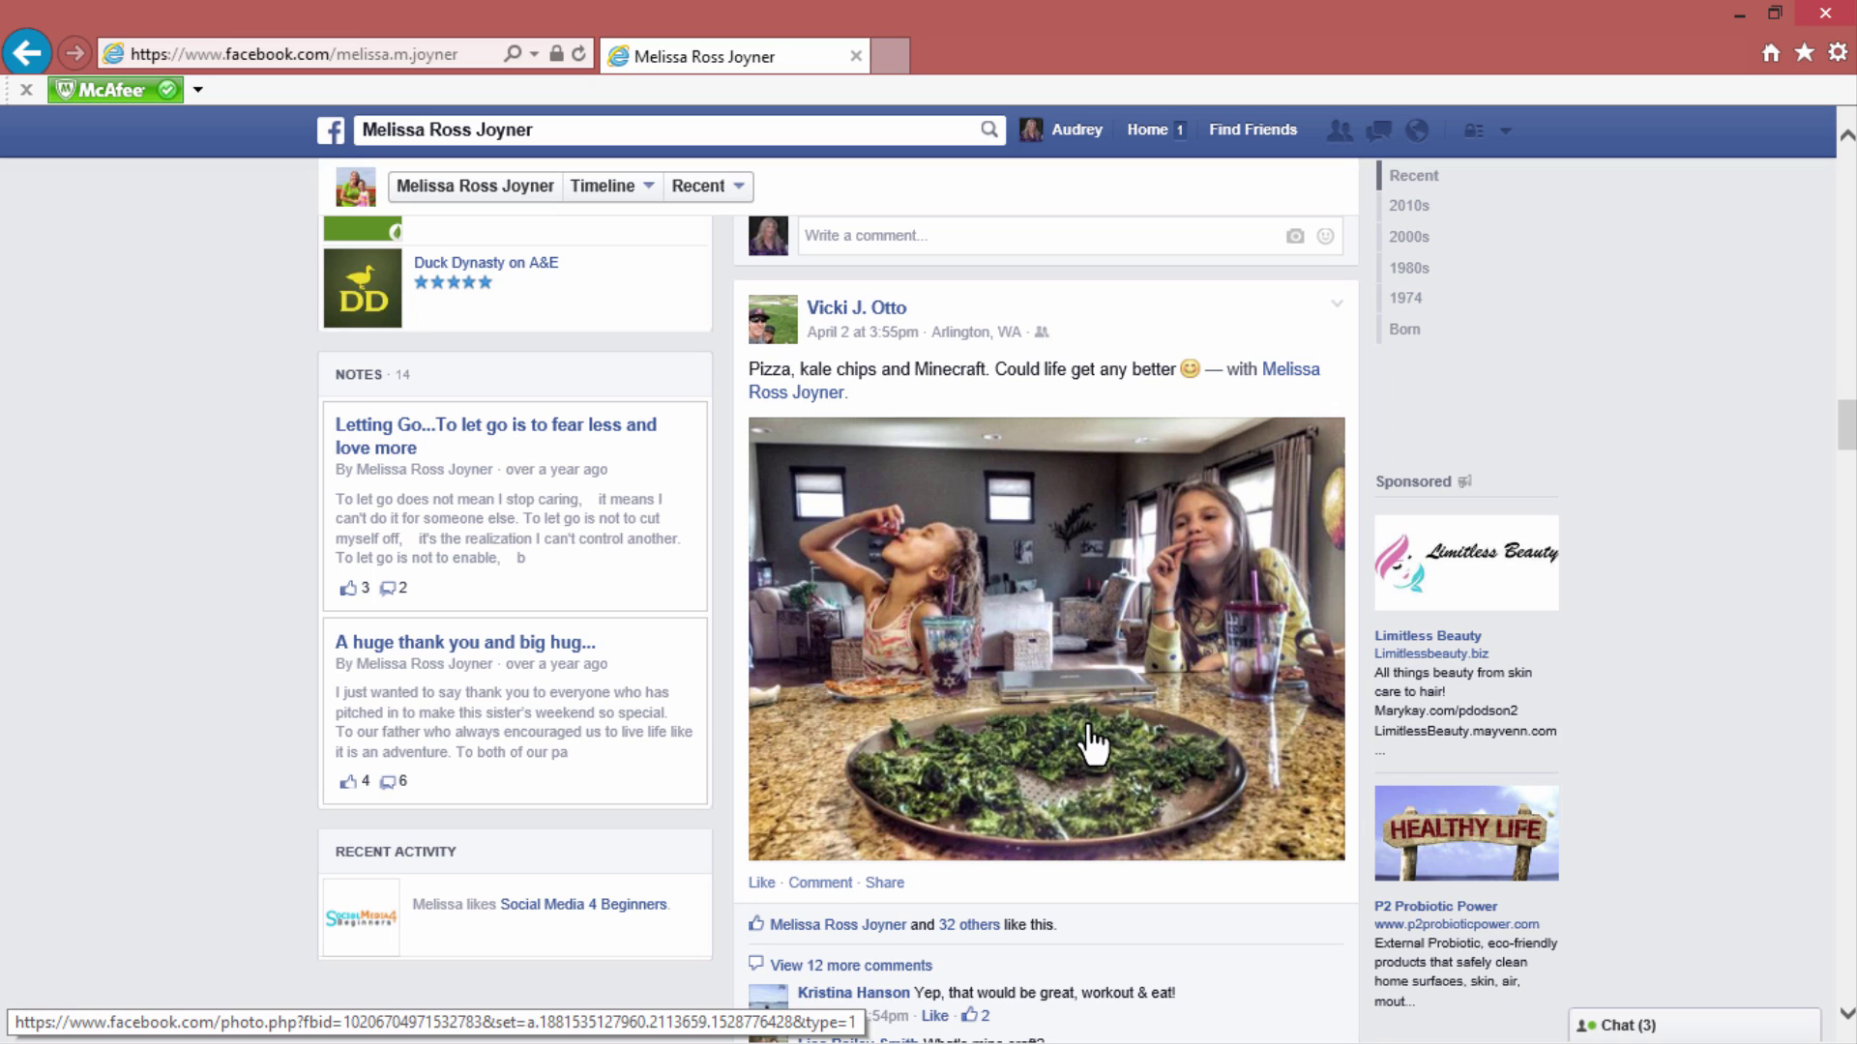
{"action": "scroll", "coordinate": [1093, 745], "scroll_direction": "up", "scroll_amount": 15}
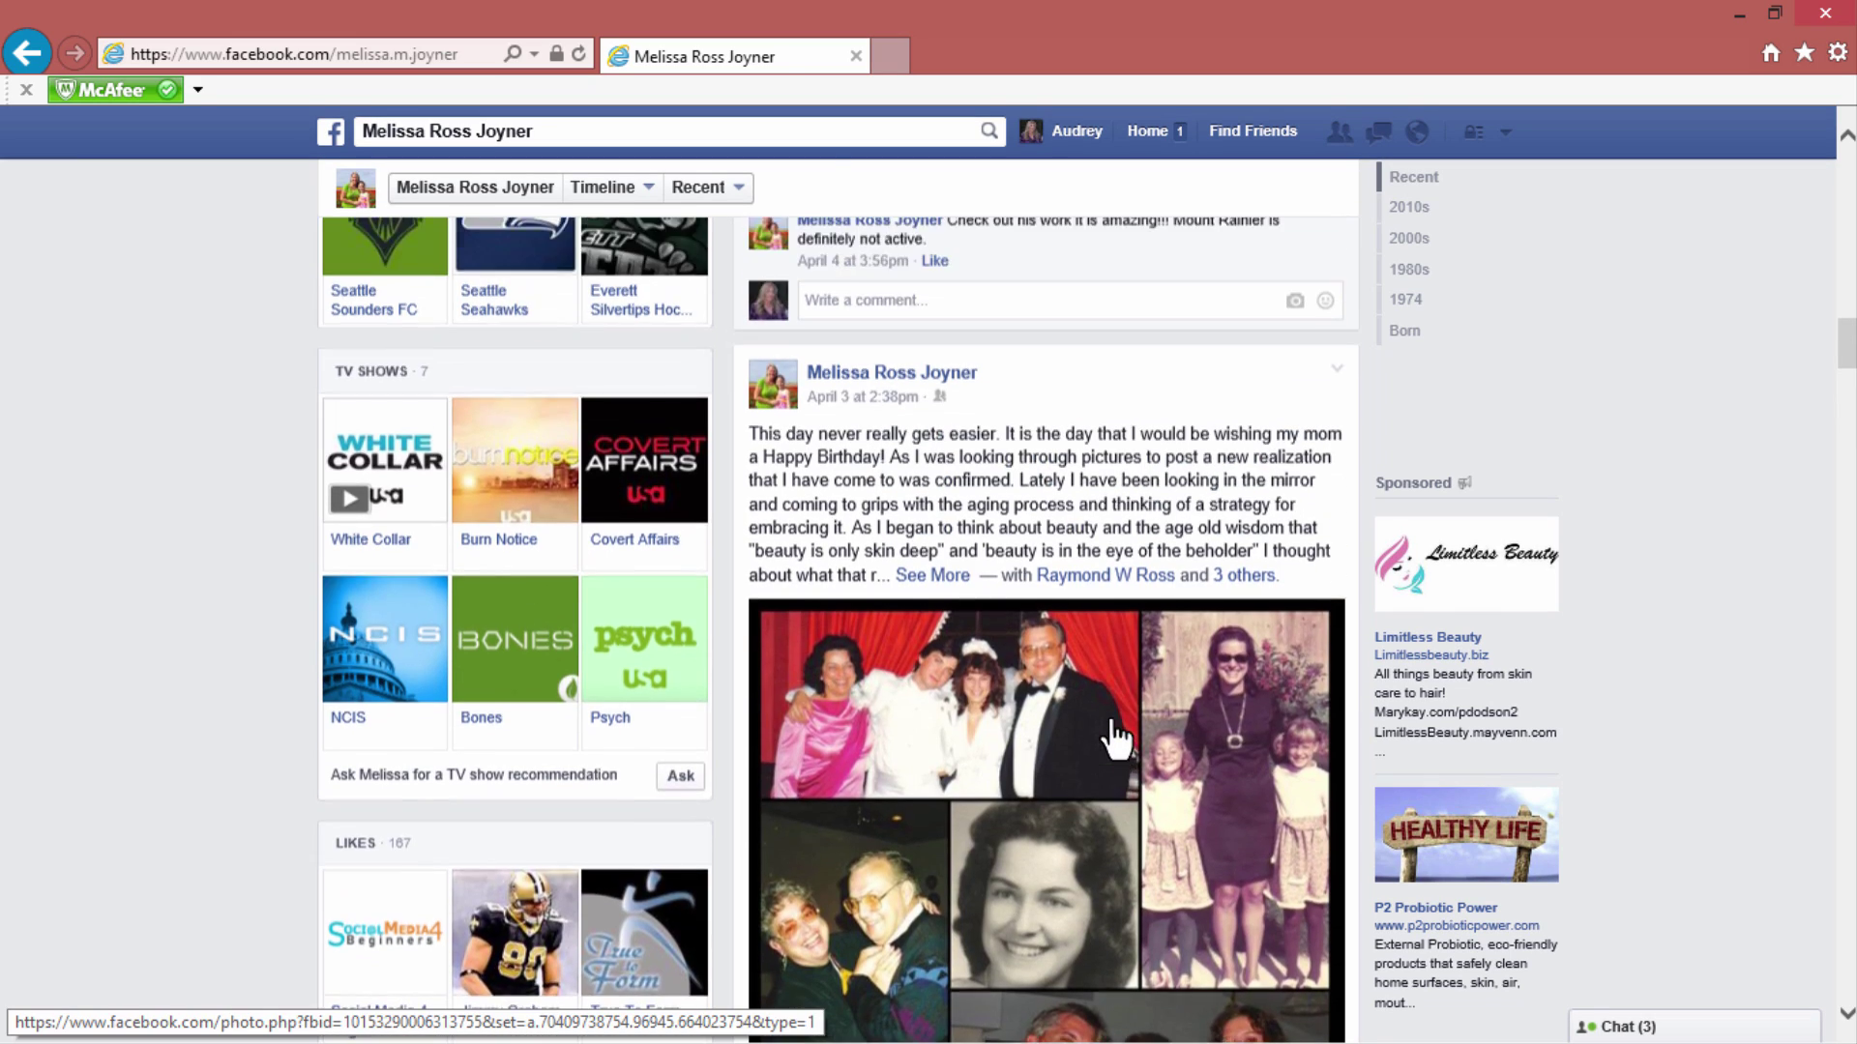
{"action": "scroll", "coordinate": [1111, 720], "scroll_direction": "up", "scroll_amount": 10}
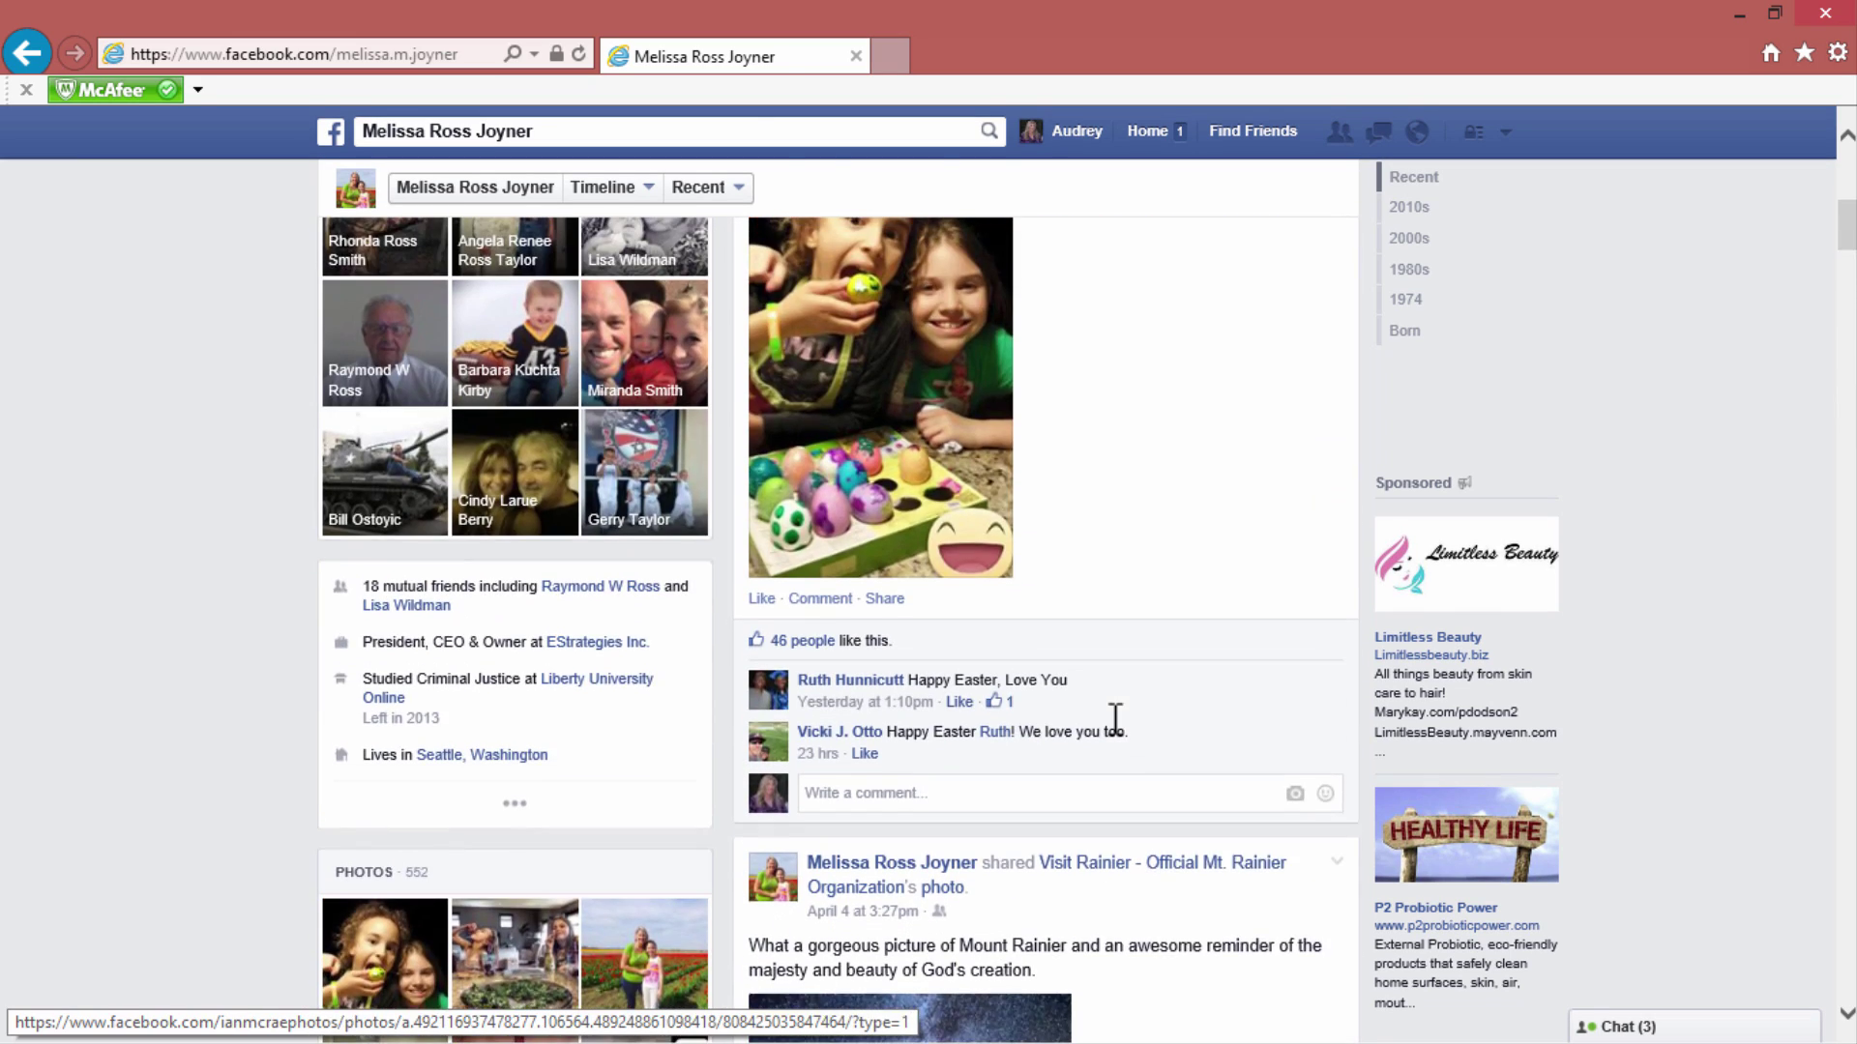
{"action": "scroll", "coordinate": [1111, 718], "scroll_direction": "up", "scroll_amount": 7}
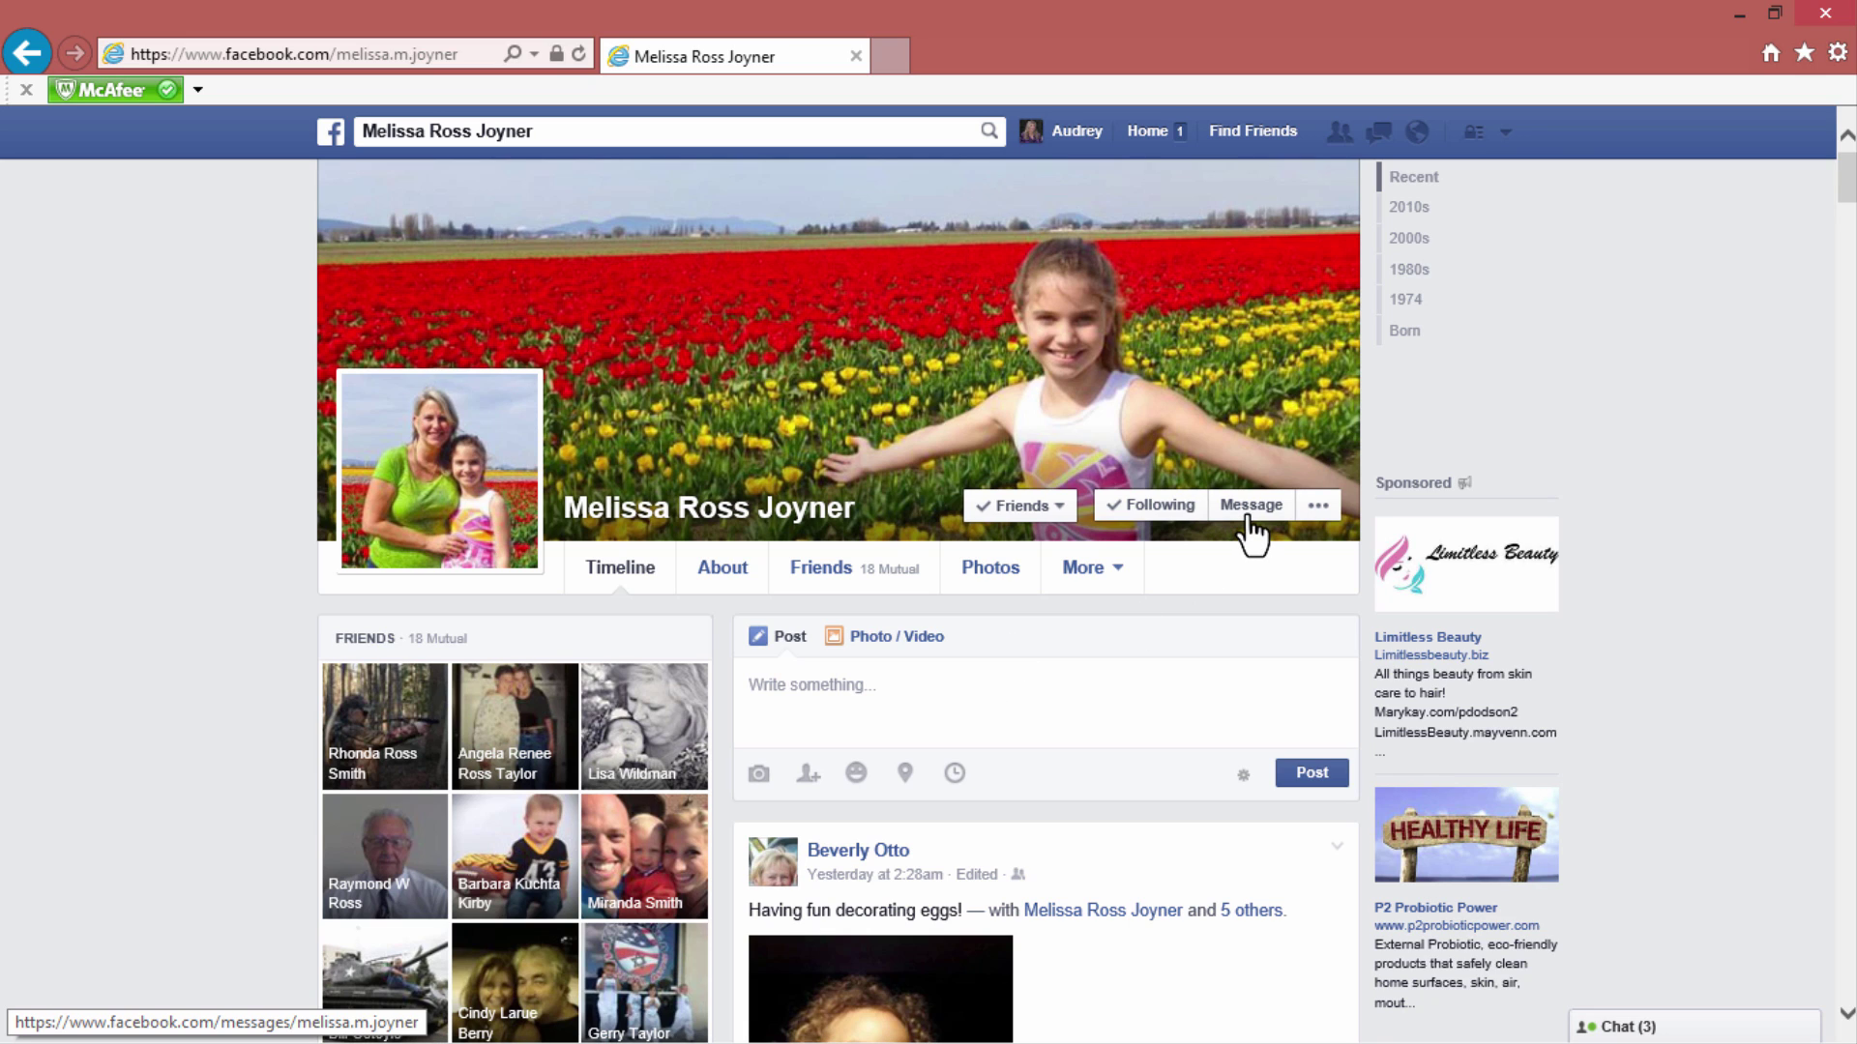
{"action": "left_click", "coordinate": [1147, 133]}
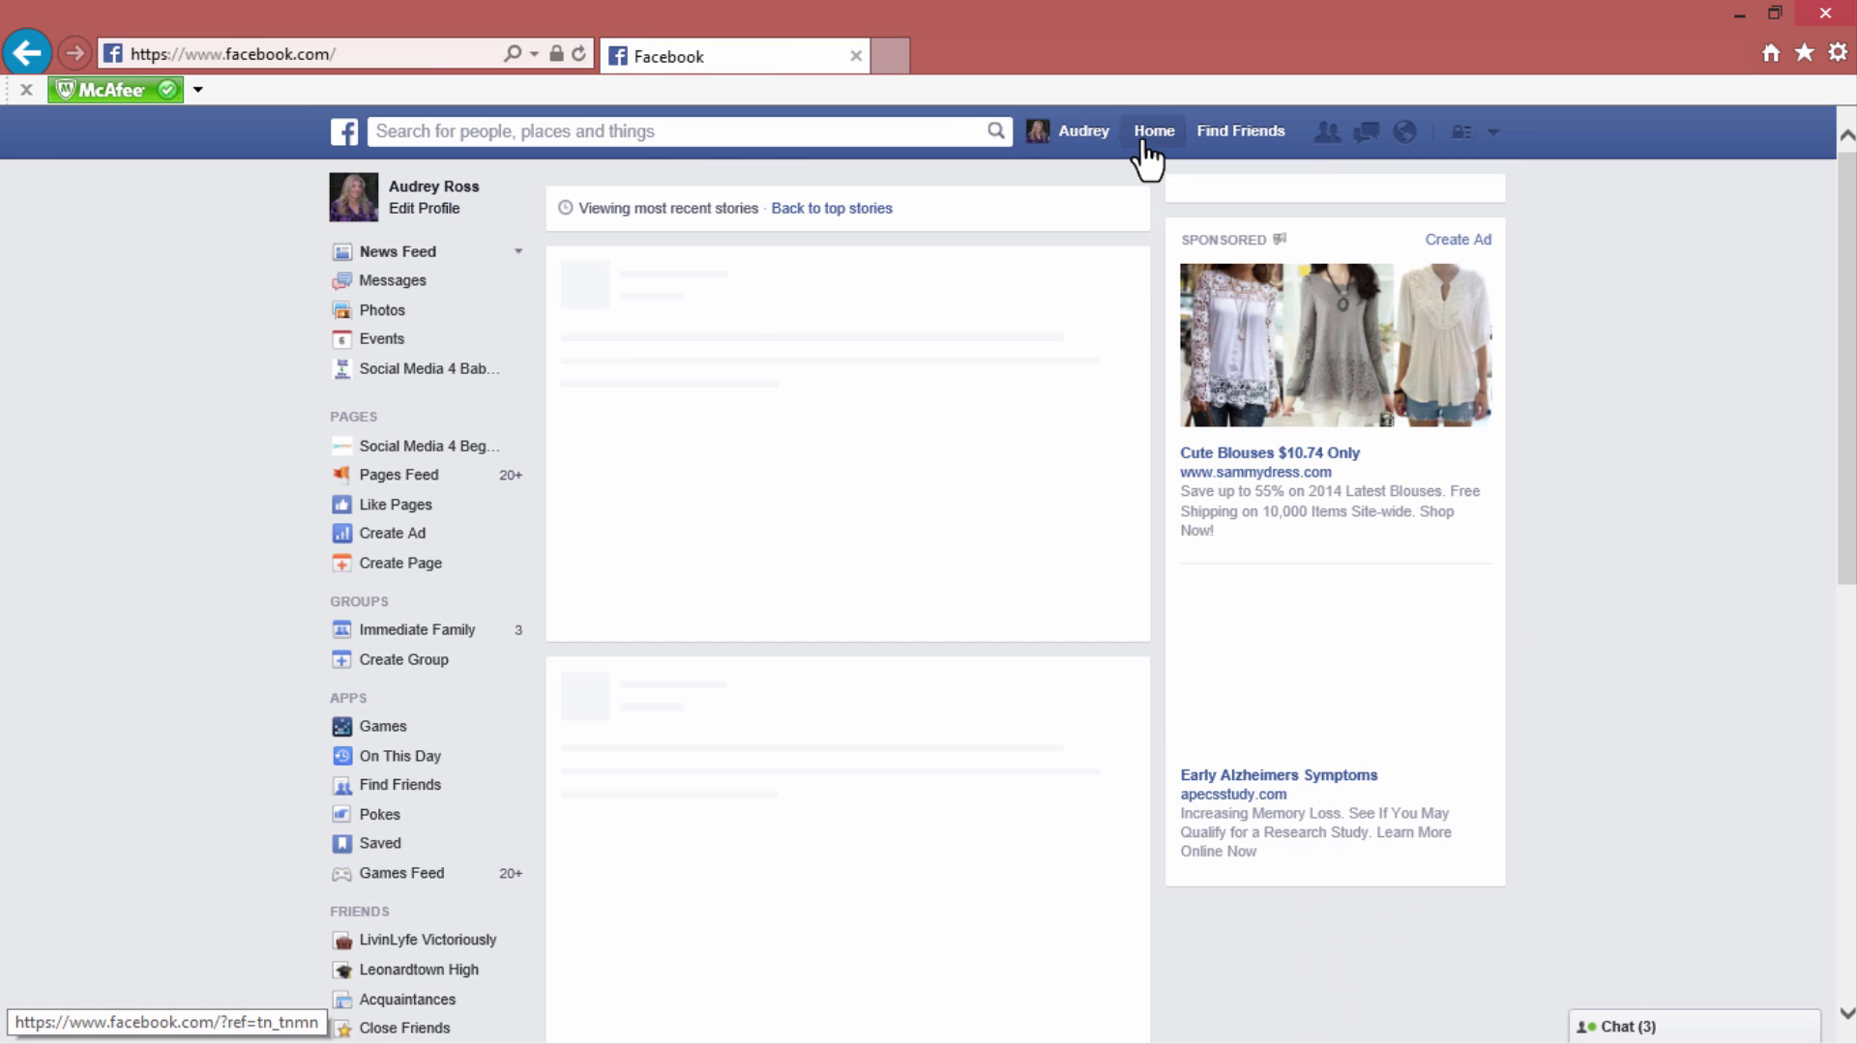